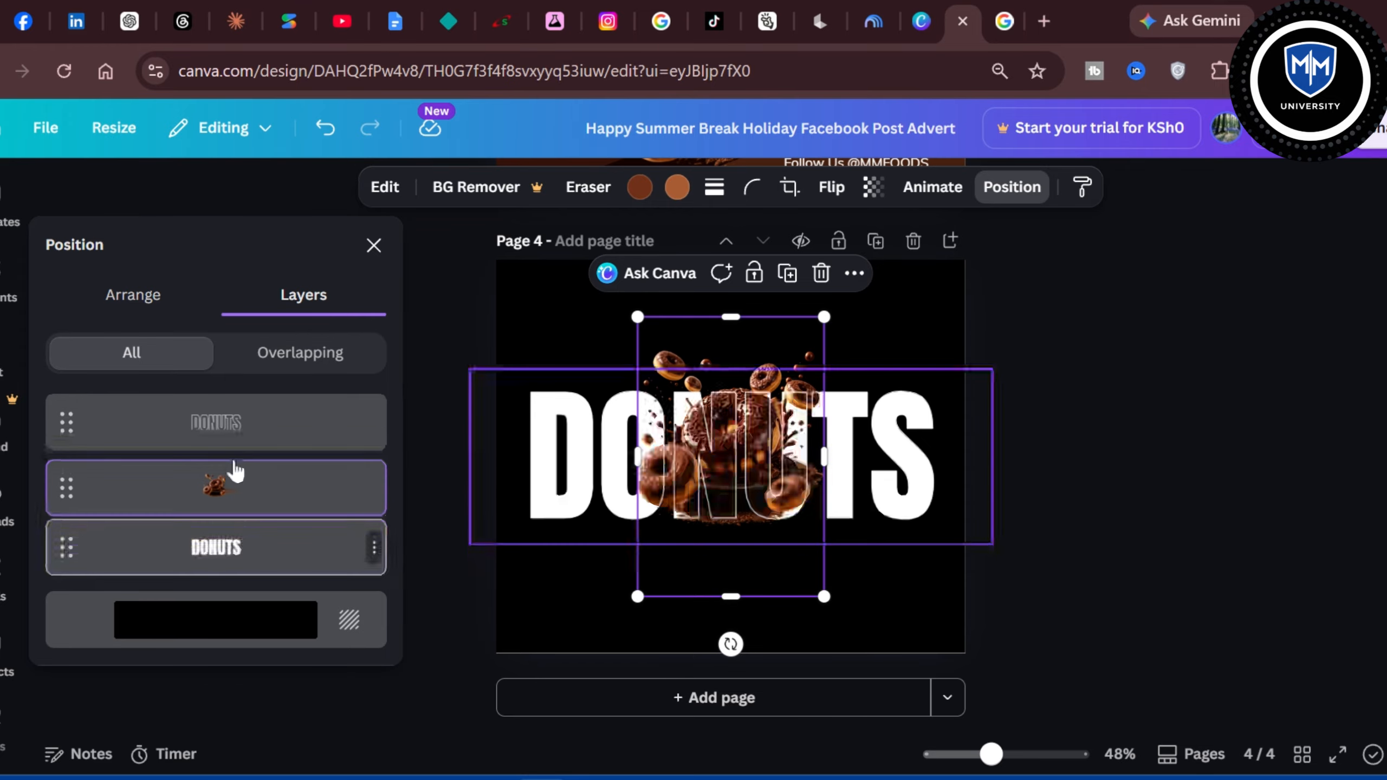
# Step: Rotate the filled and outlined DONUTS text layers counterclockwise to the same upward diagonal across page 4
pyautogui.click(999, 386)
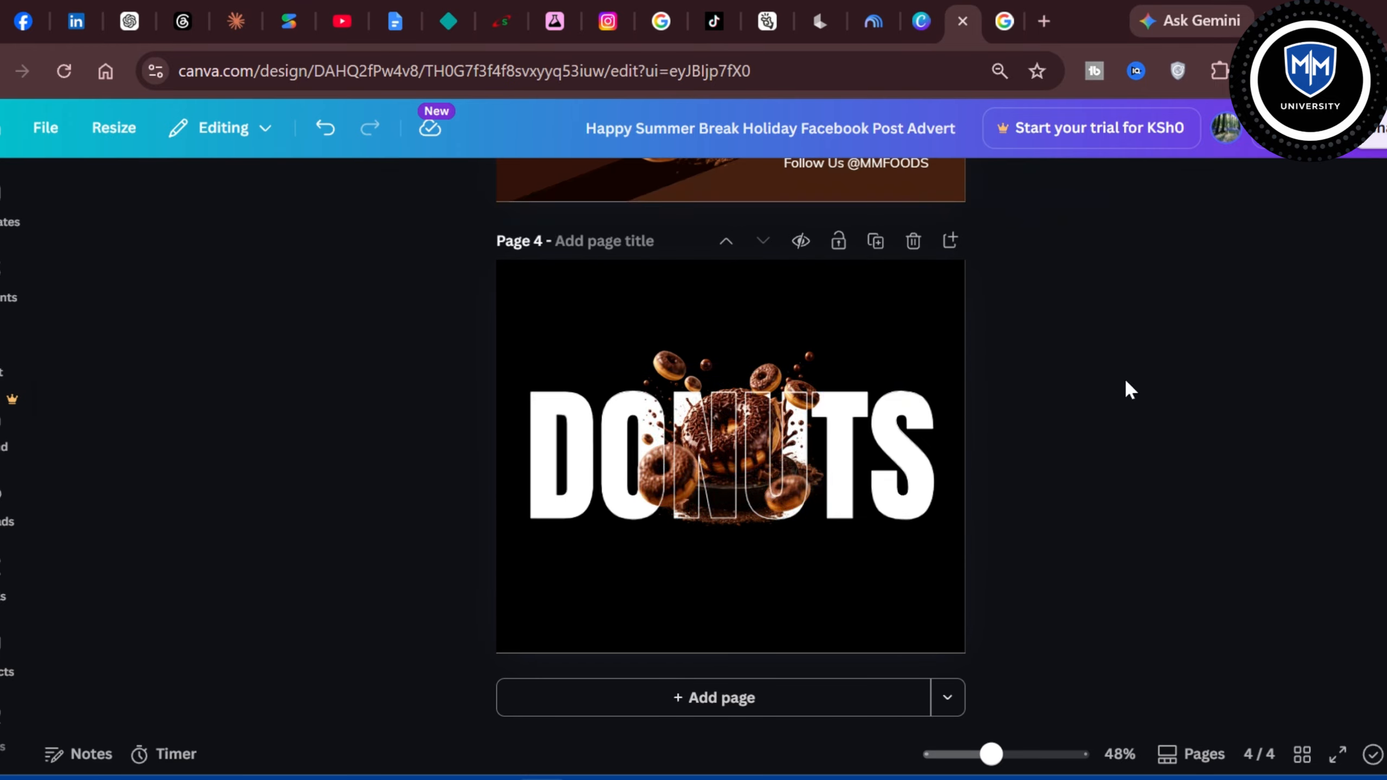
pyautogui.click(910, 522)
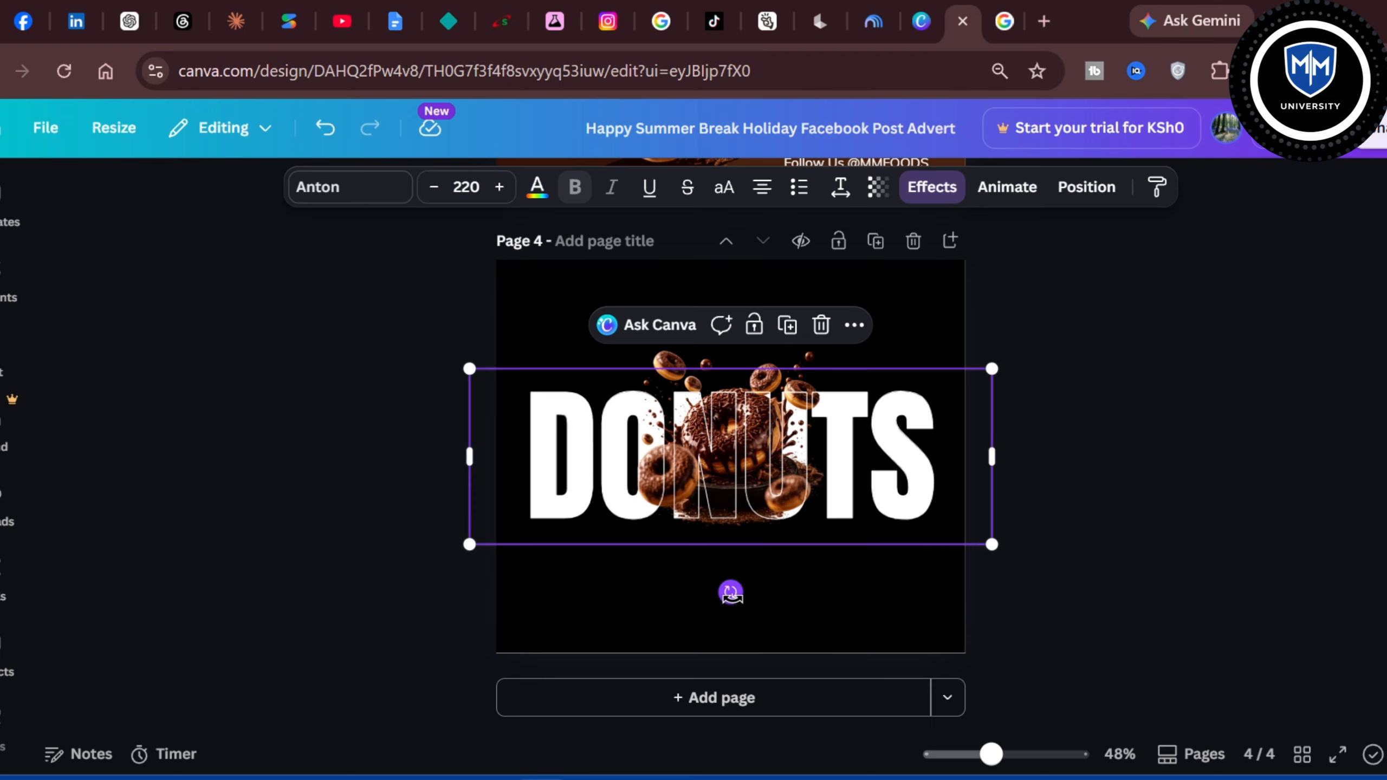
pyautogui.moveTo(730, 592); pyautogui.dragTo(793, 592)
pyautogui.click(927, 505)
pyautogui.click(1110, 525)
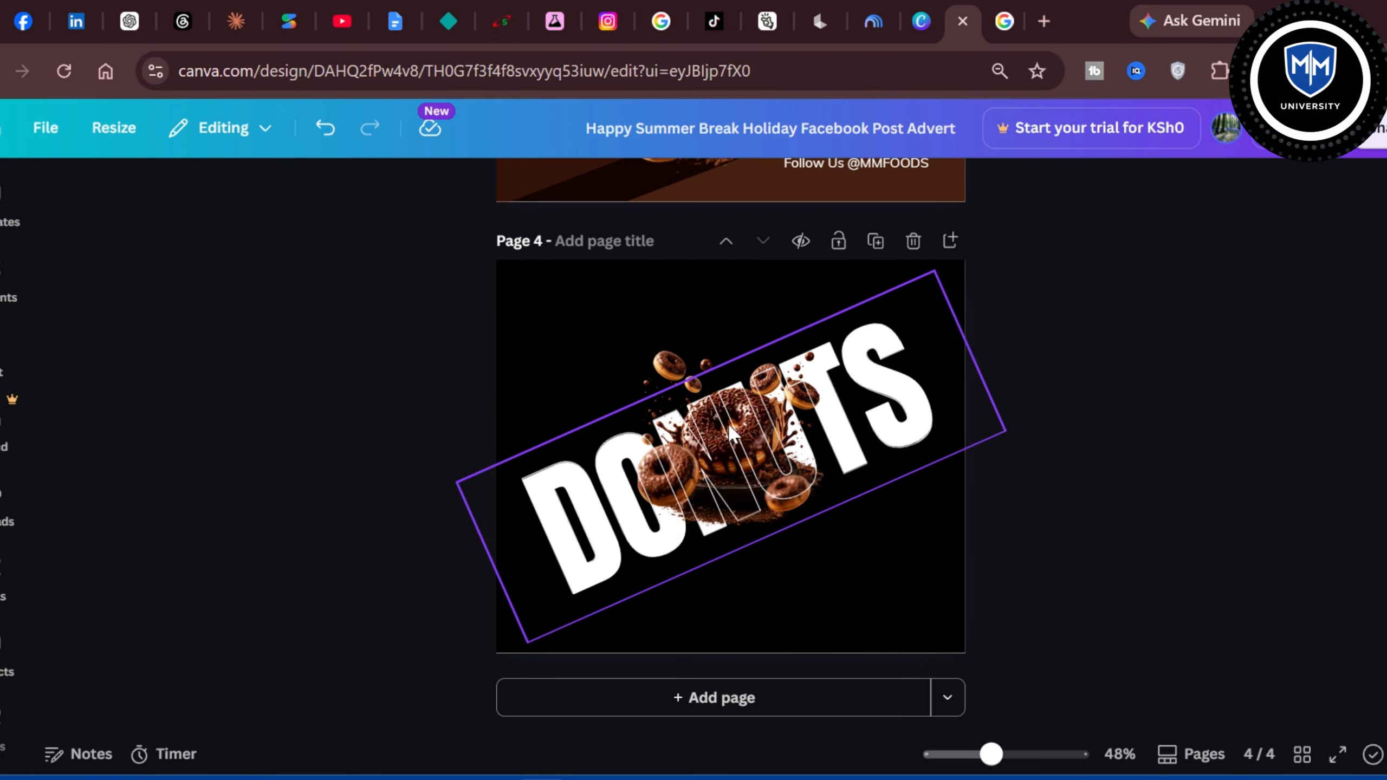
# Step: Rotate the donut image counterclockwise to match the slant of the DONUTS text
pyautogui.click(794, 390)
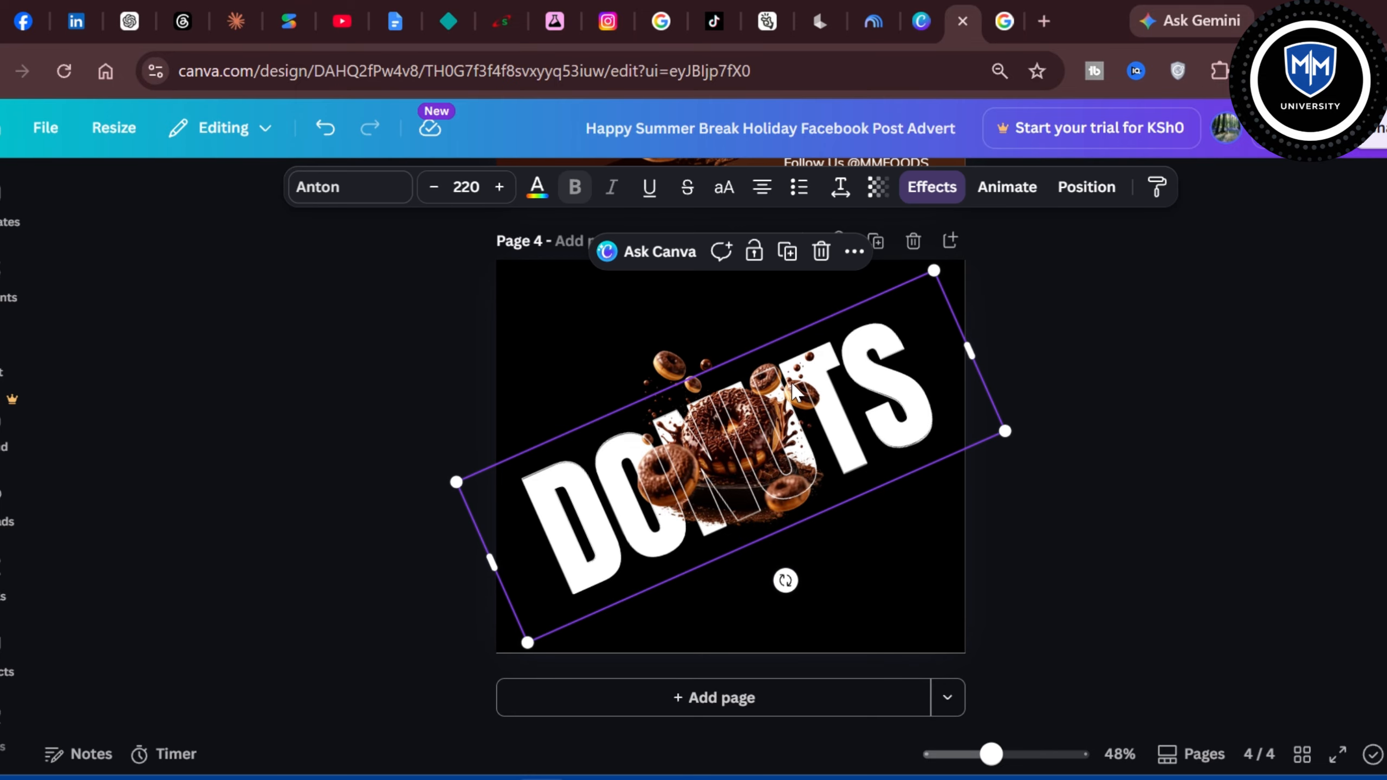
pyautogui.click(1086, 187)
pyautogui.click(217, 486)
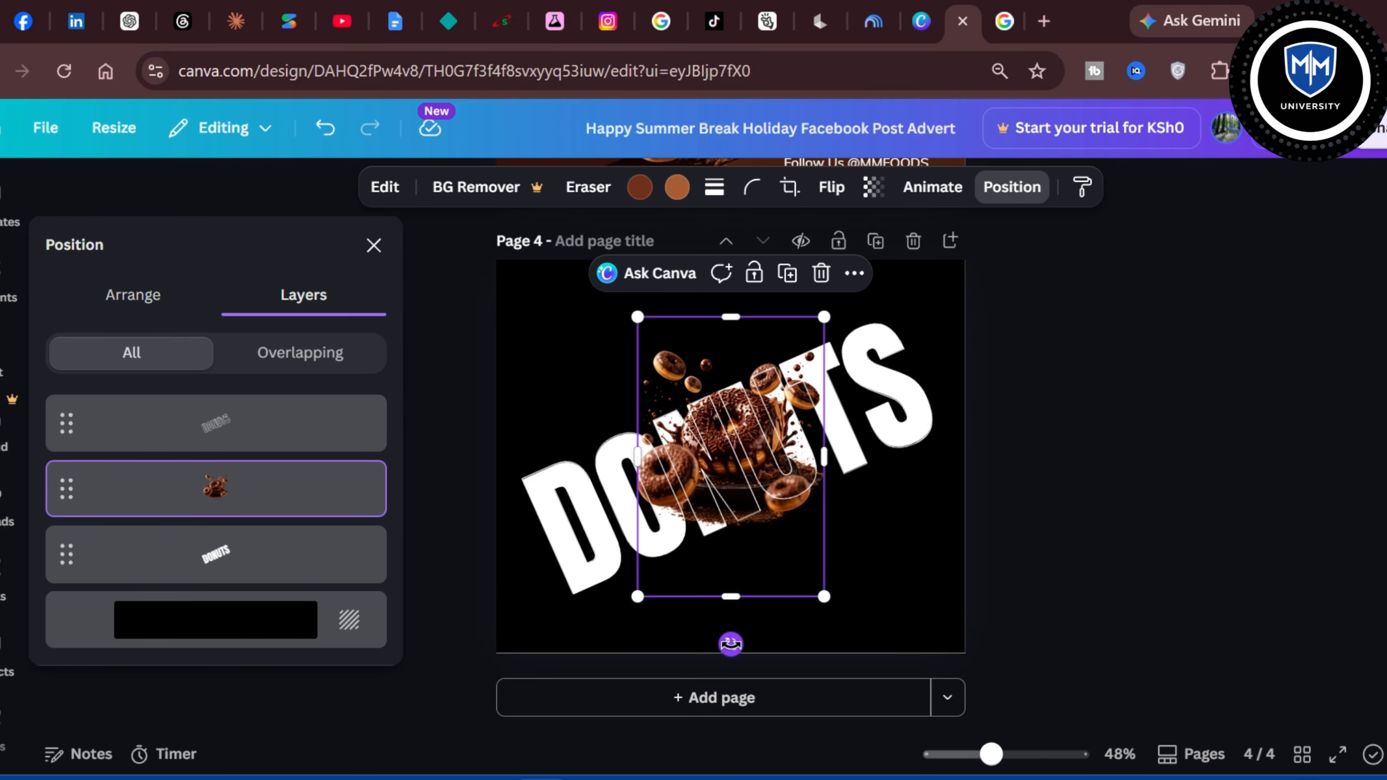
pyautogui.moveTo(731, 644); pyautogui.dragTo(805, 624)
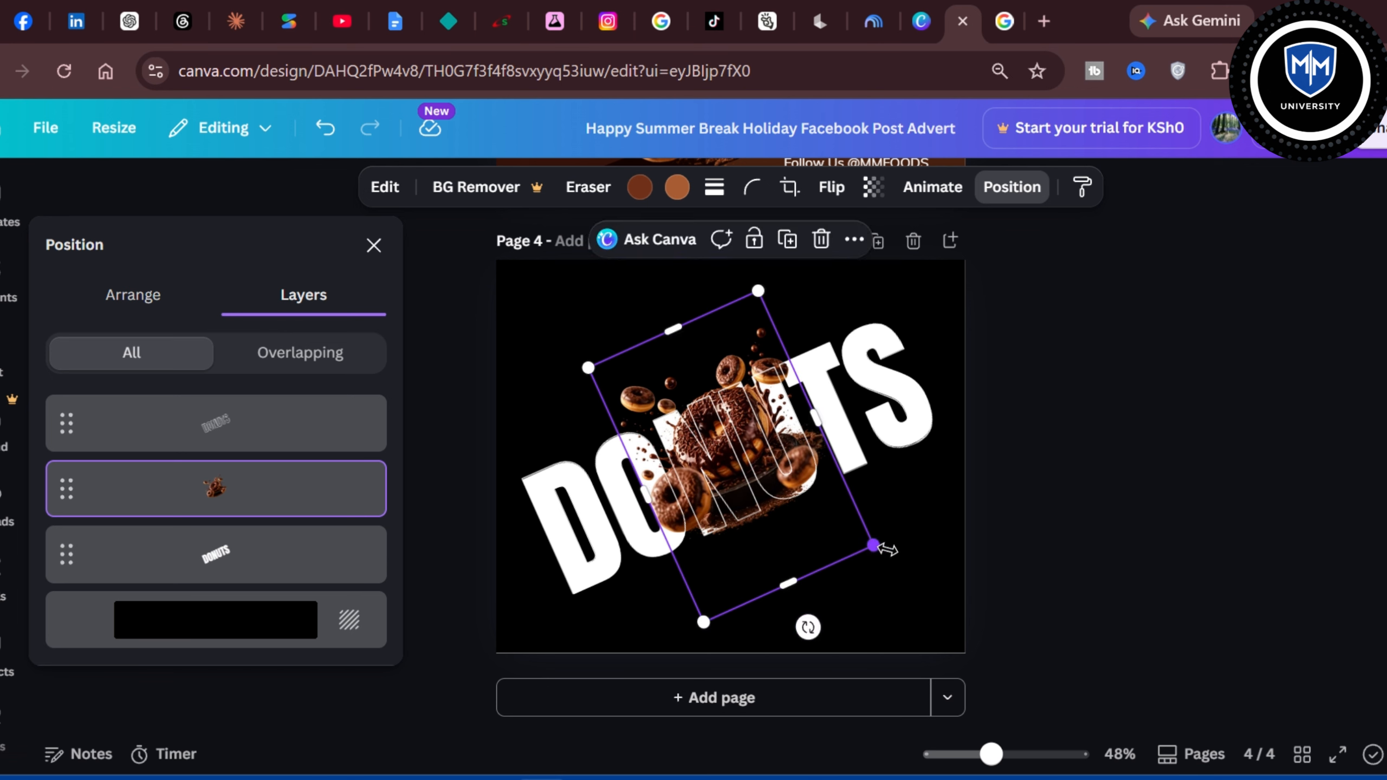
# Step: Enlarge the donut image from two opposite corners and shift it slightly left over the DONUTS text
pyautogui.moveTo(911, 550); pyautogui.dragTo(1039, 595)
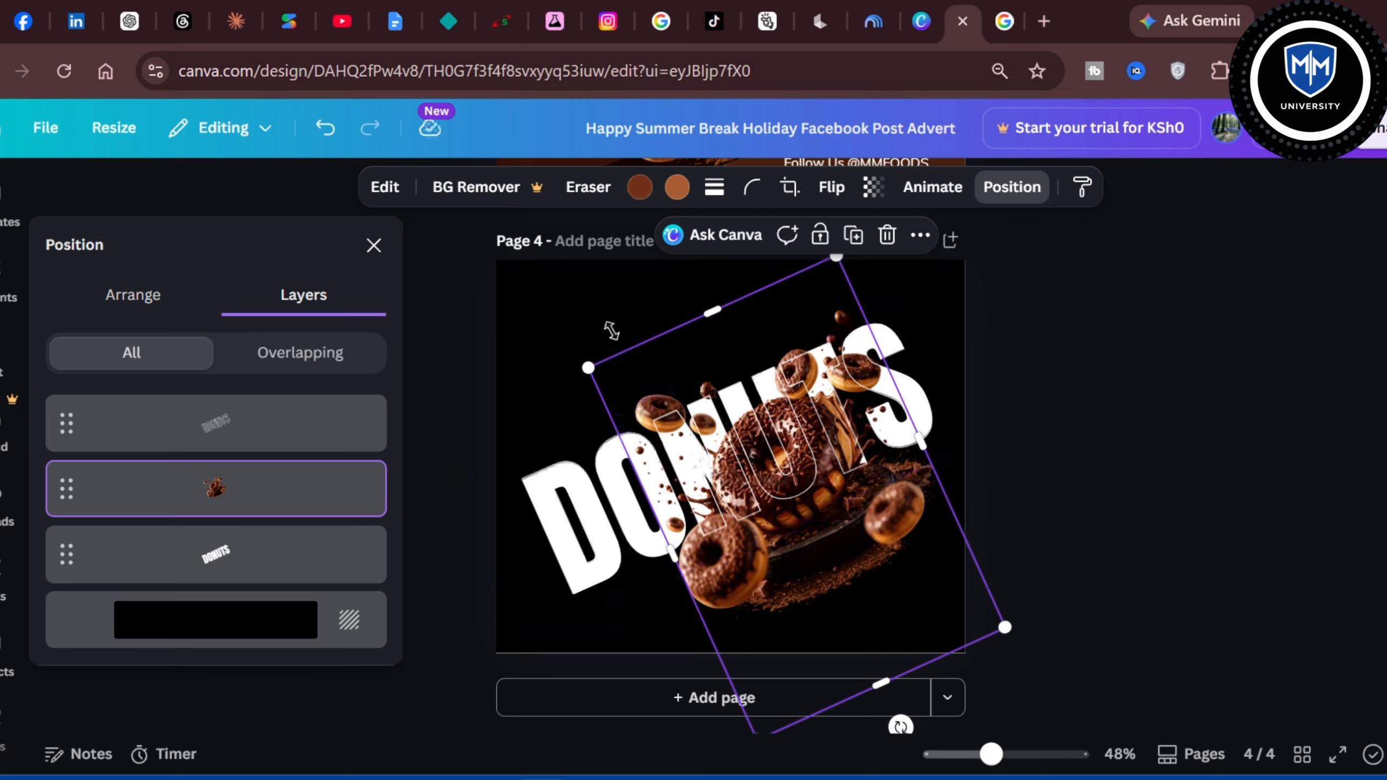
pyautogui.moveTo(592, 362); pyautogui.dragTo(500, 327)
pyautogui.click(1077, 356)
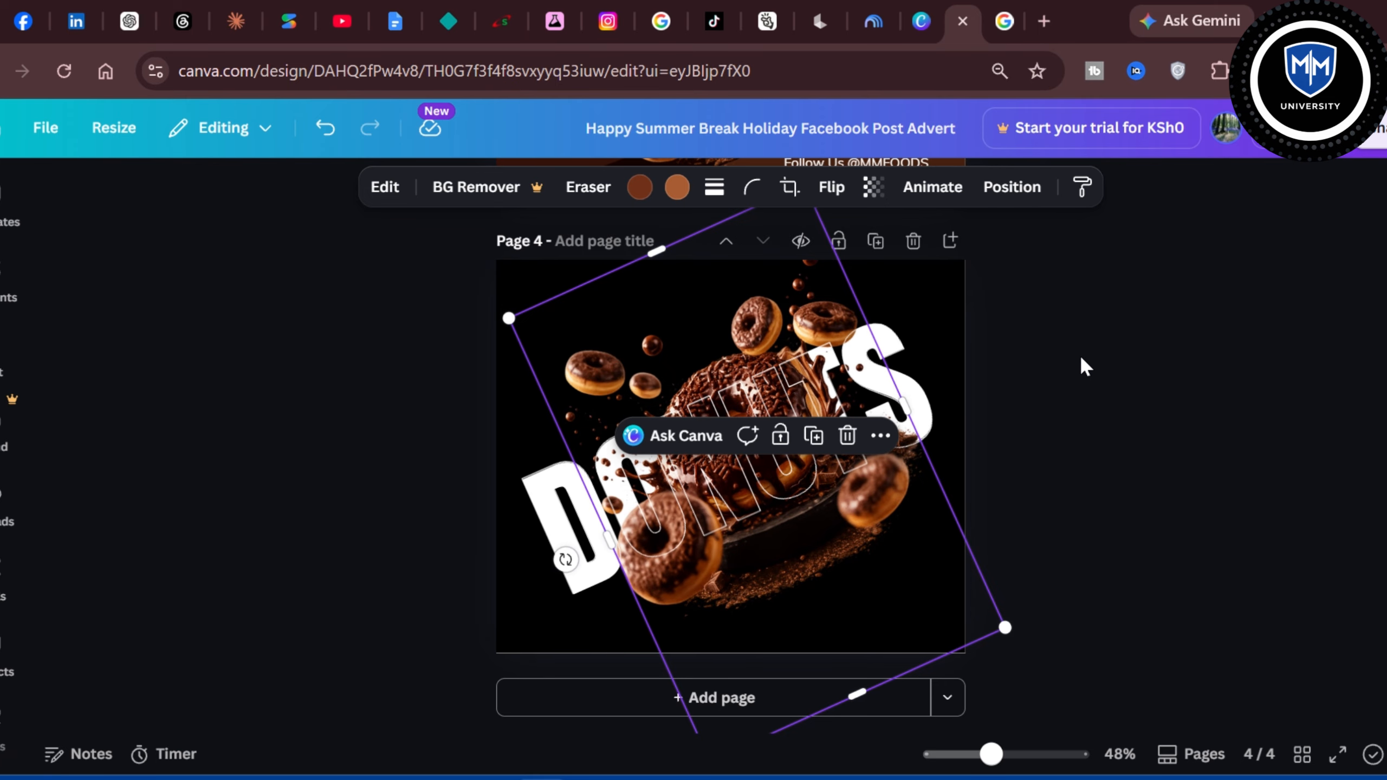
pyautogui.rightClick(825, 566)
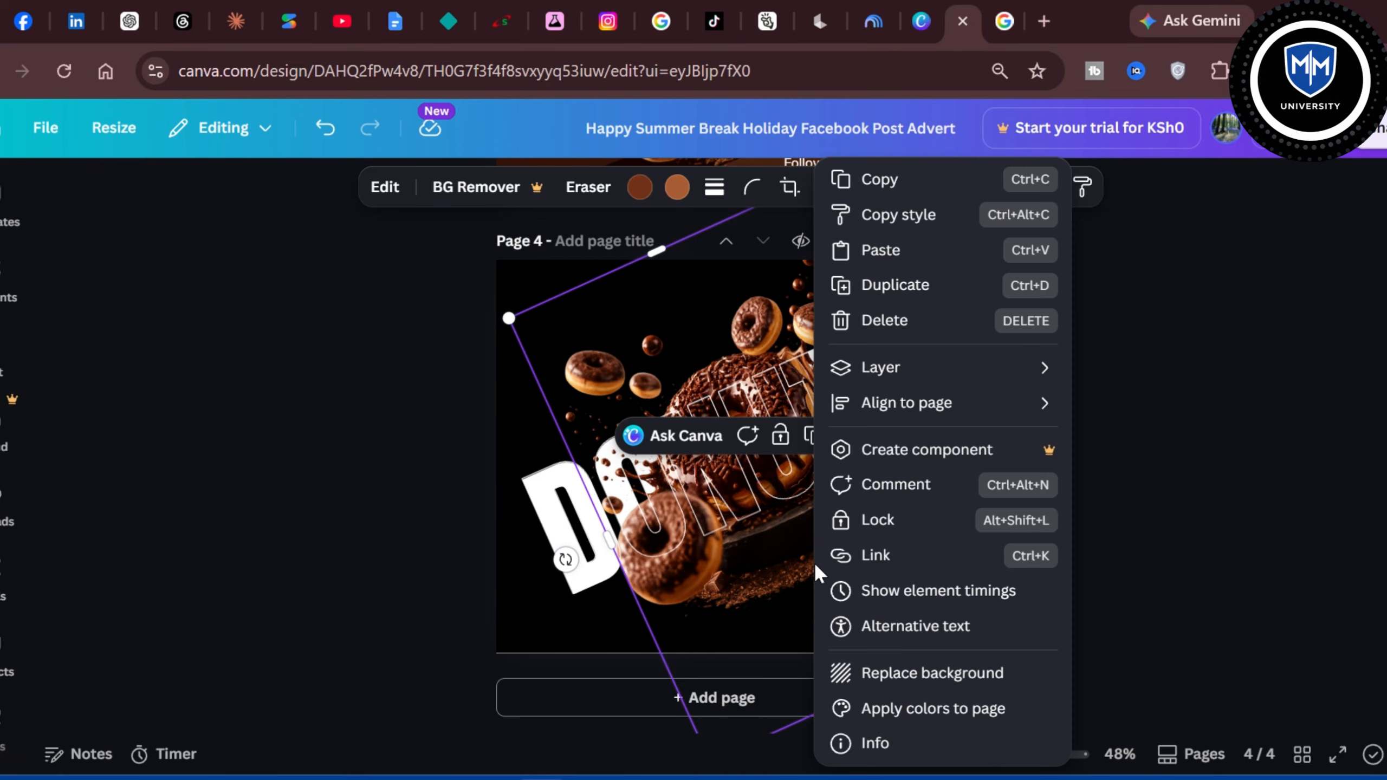
pyautogui.click(732, 612)
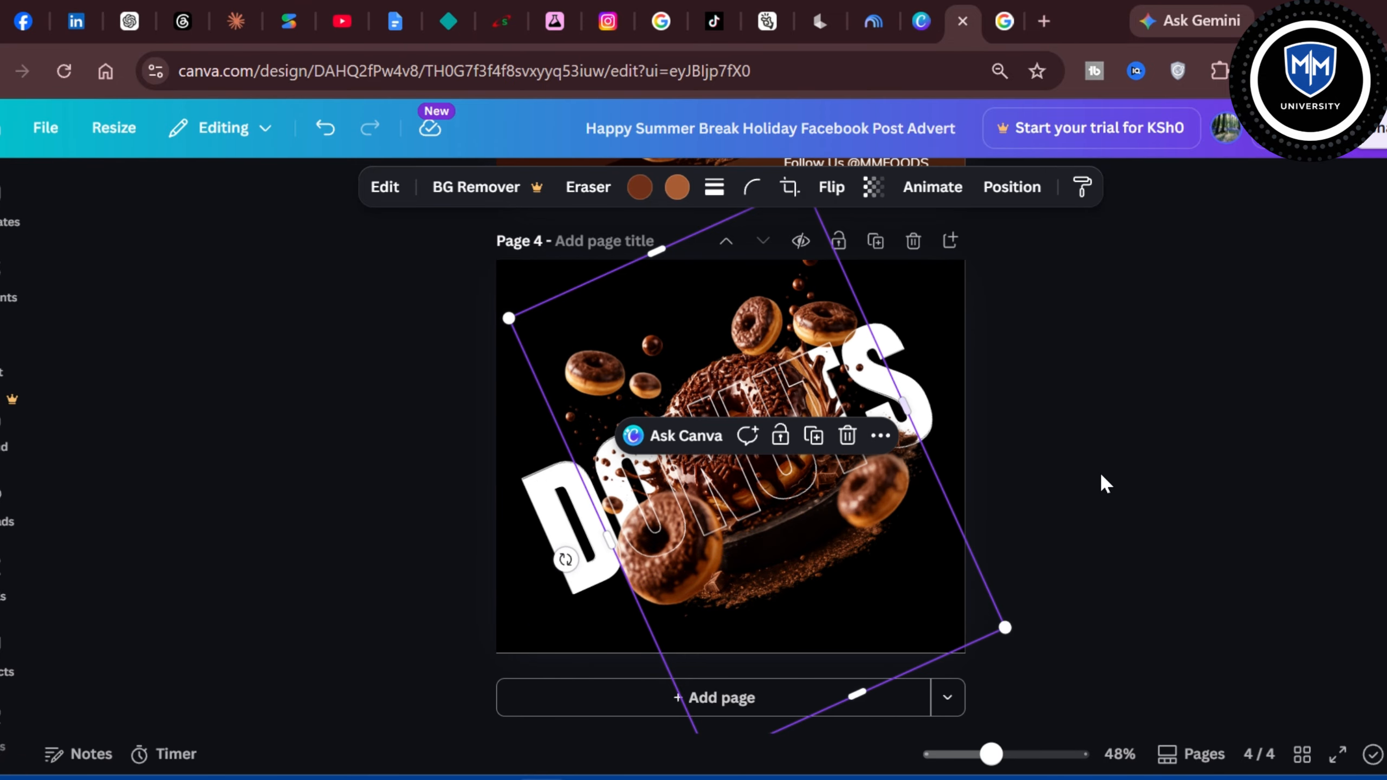
pyautogui.click(1143, 475)
pyautogui.moveTo(907, 588); pyautogui.dragTo(874, 574)
# Step: Enlarge both the outlined and the filled DONUTS text layers to font size 230
pyautogui.click(933, 421)
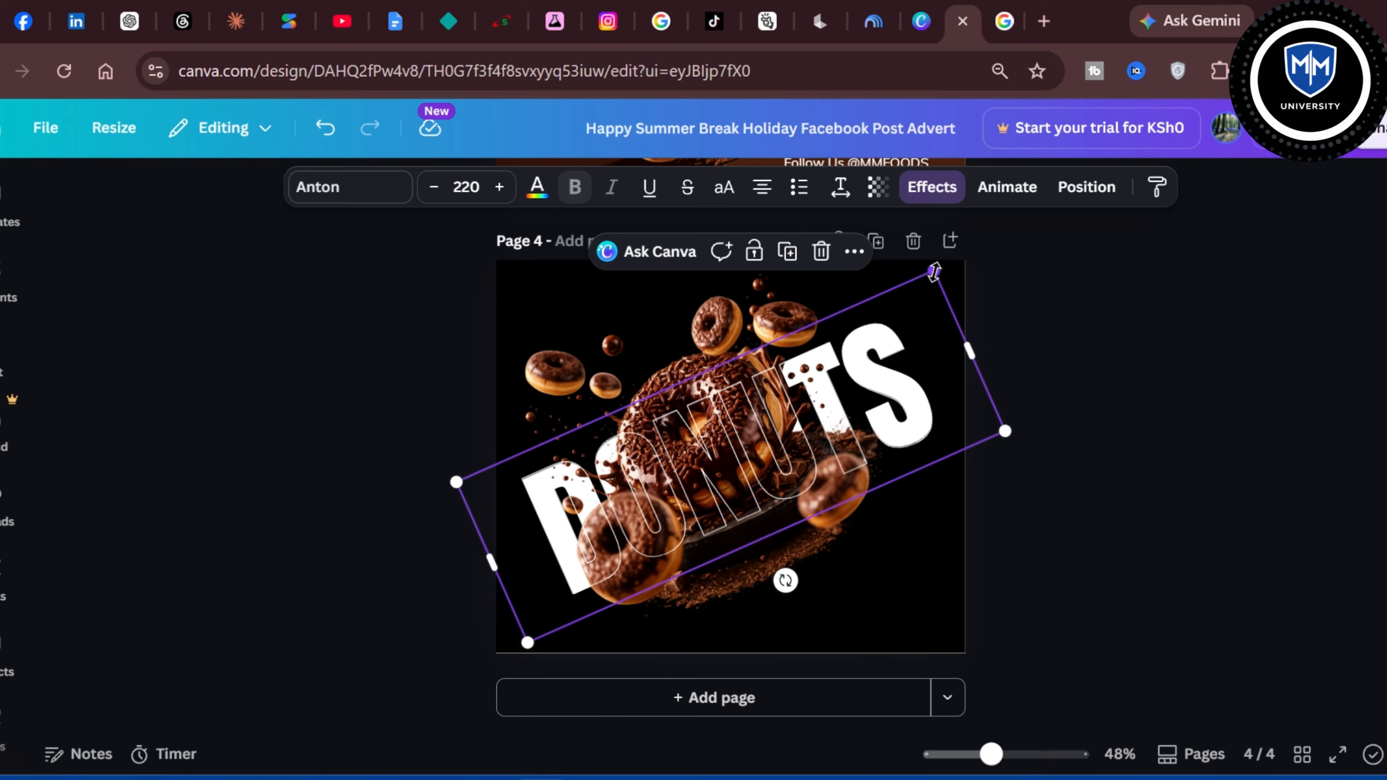
pyautogui.moveTo(941, 268); pyautogui.dragTo(953, 252)
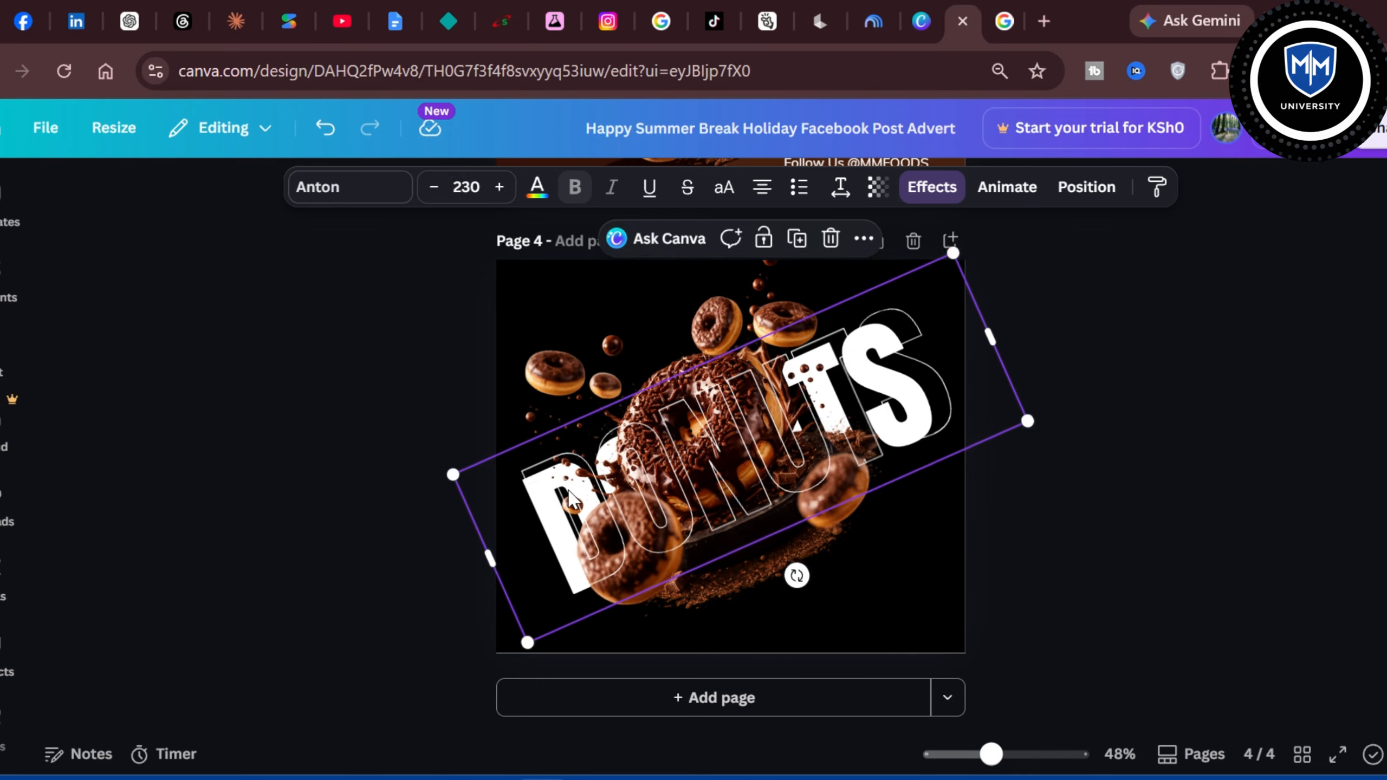
pyautogui.click(1086, 189)
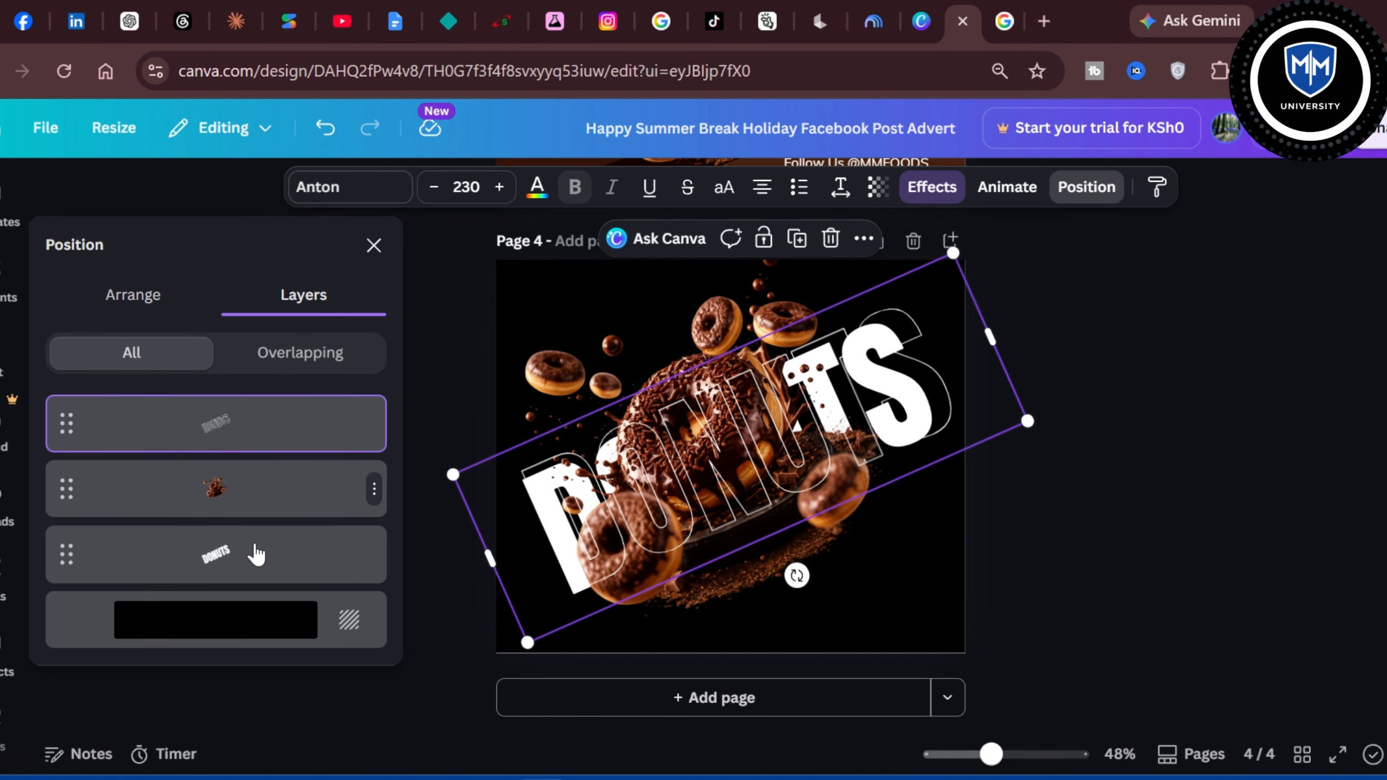
pyautogui.click(251, 554)
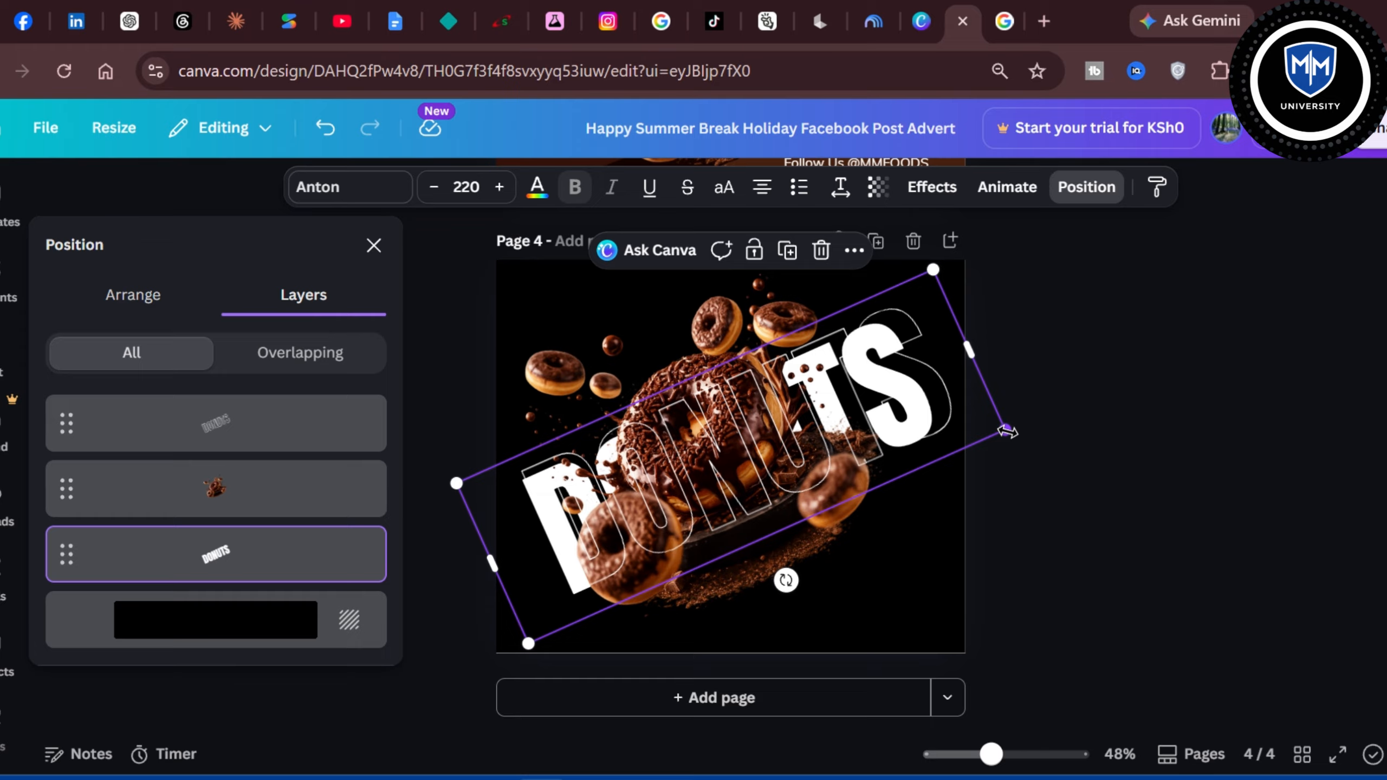
pyautogui.moveTo(1007, 432)
pyautogui.mouseDown()
pyautogui.moveTo(1034, 410)
pyautogui.moveTo(1013, 420)
pyautogui.moveTo(1028, 426)
pyautogui.mouseUp()
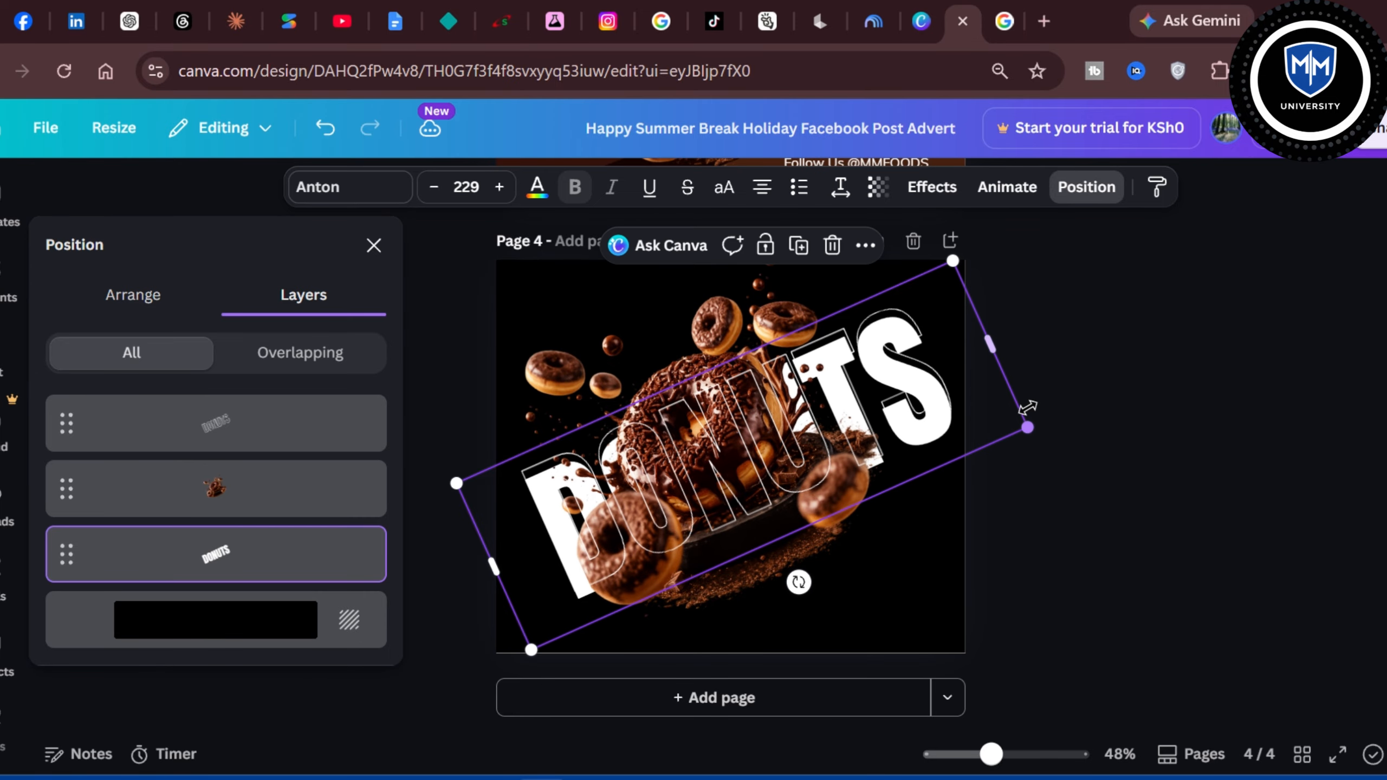
pyautogui.click(469, 187)
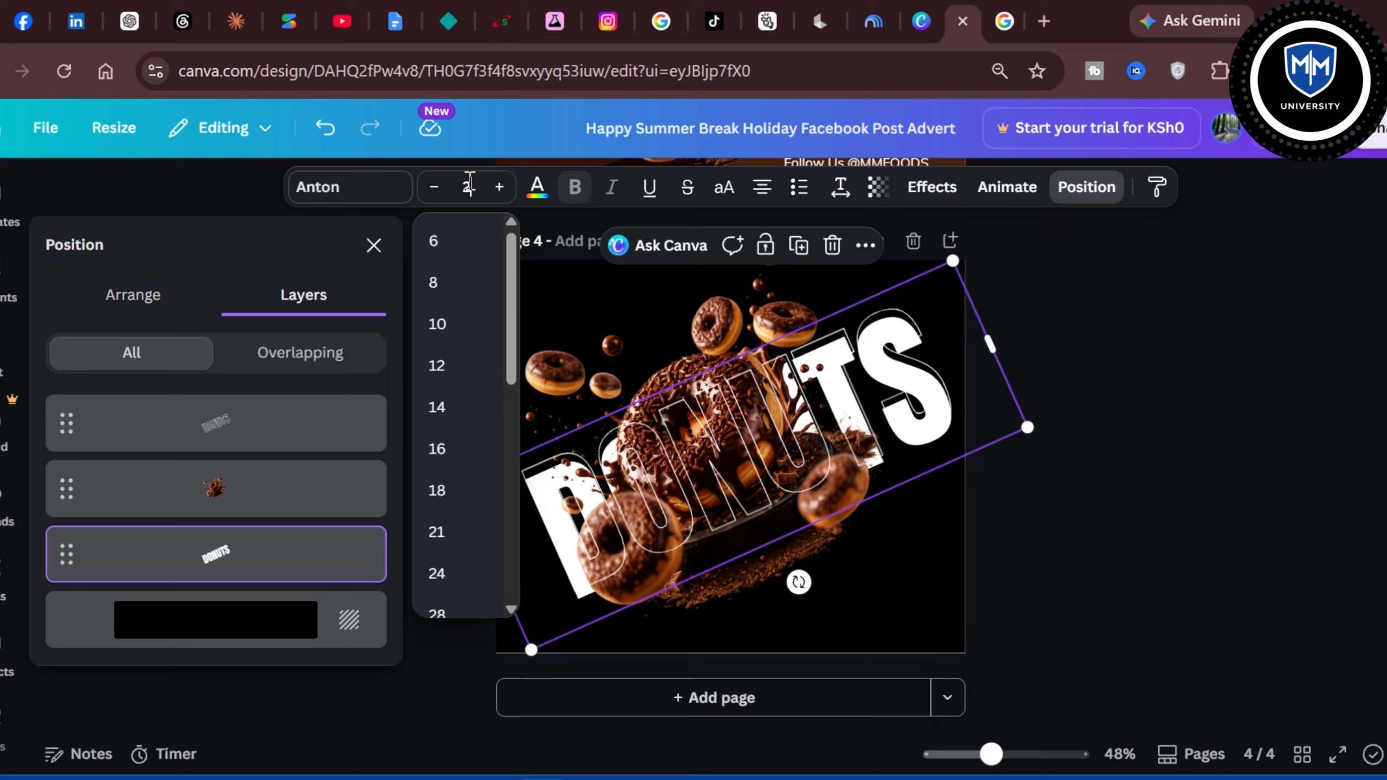
pyautogui.write('230')
pyautogui.press('Return')
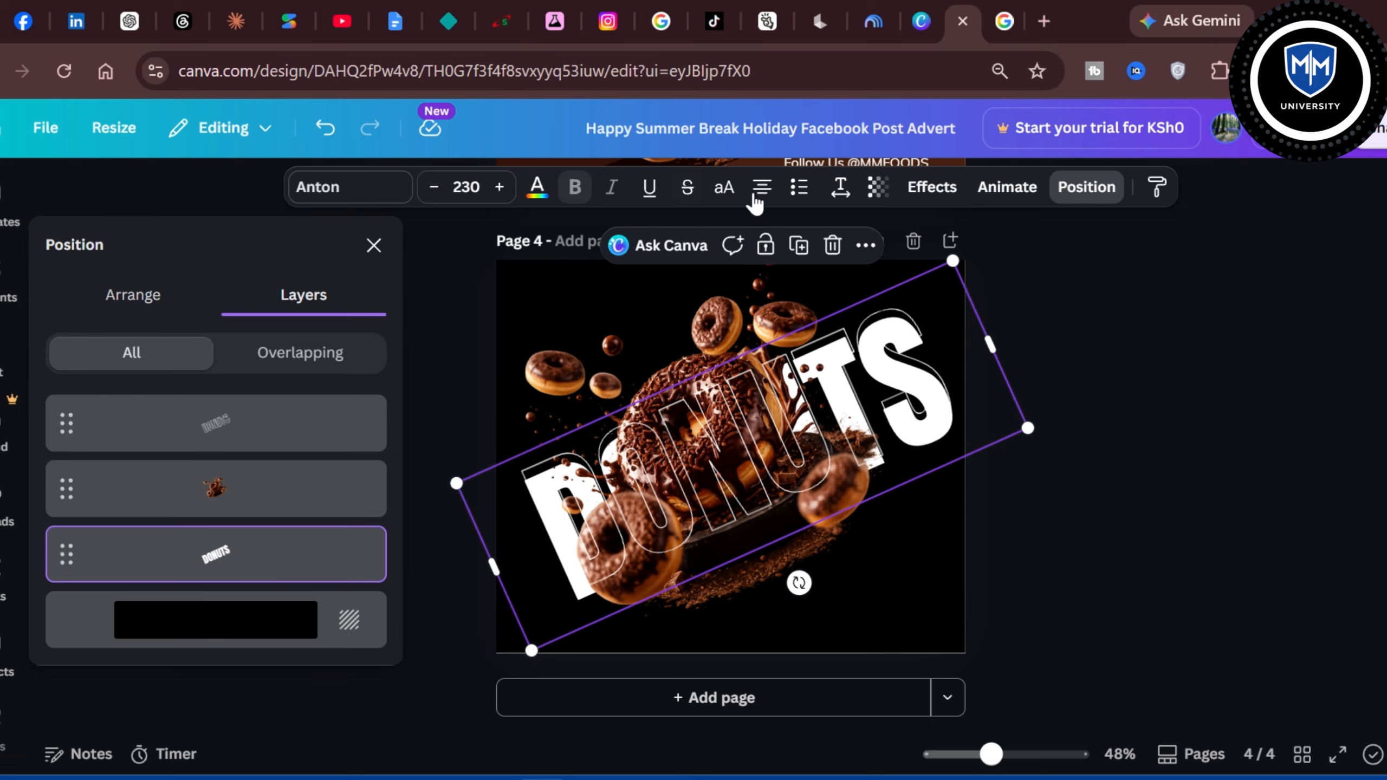
# Step: Move the filled DONUTS text slightly upward so that its letters line up with the outlined copy
pyautogui.moveTo(975, 421)
pyautogui.mouseDown()
pyautogui.moveTo(969, 403)
pyautogui.moveTo(977, 416)
pyautogui.mouseUp()
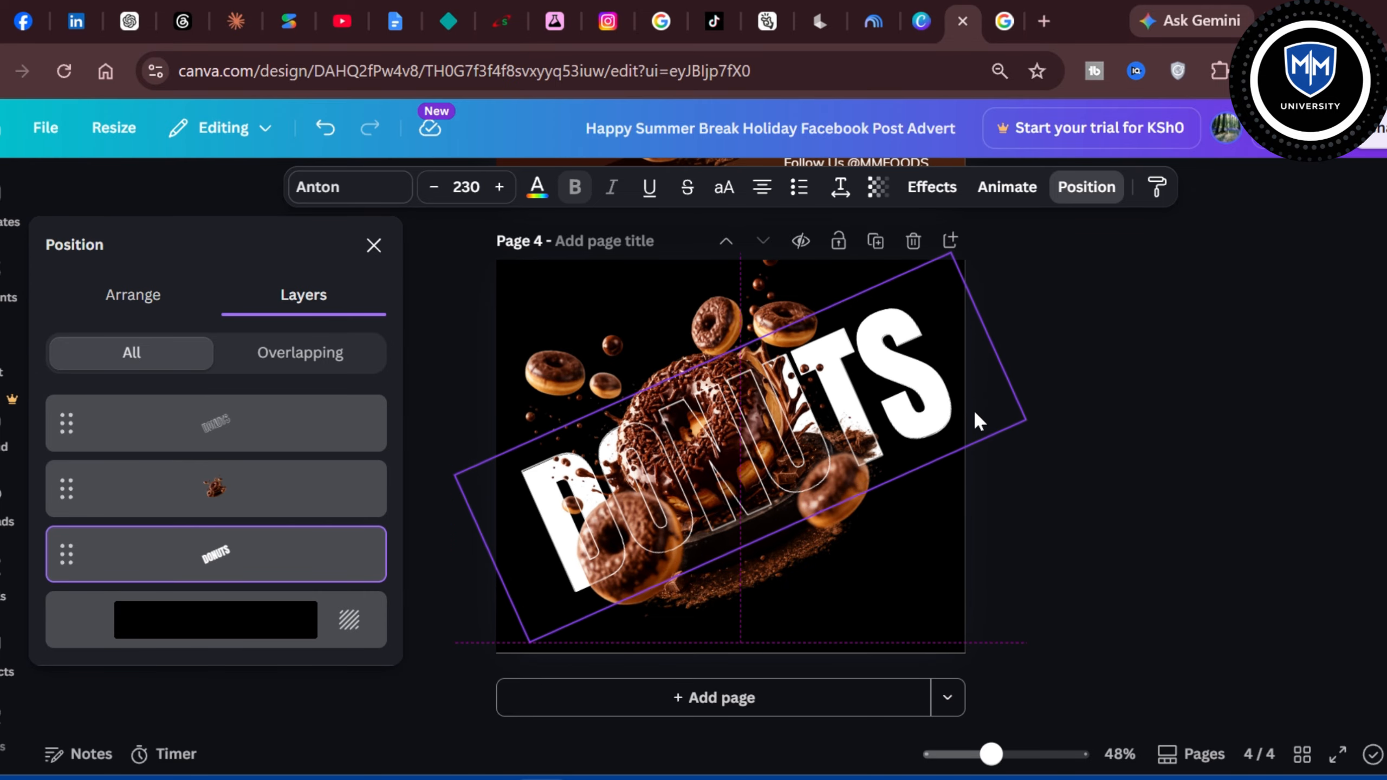
pyautogui.click(1147, 448)
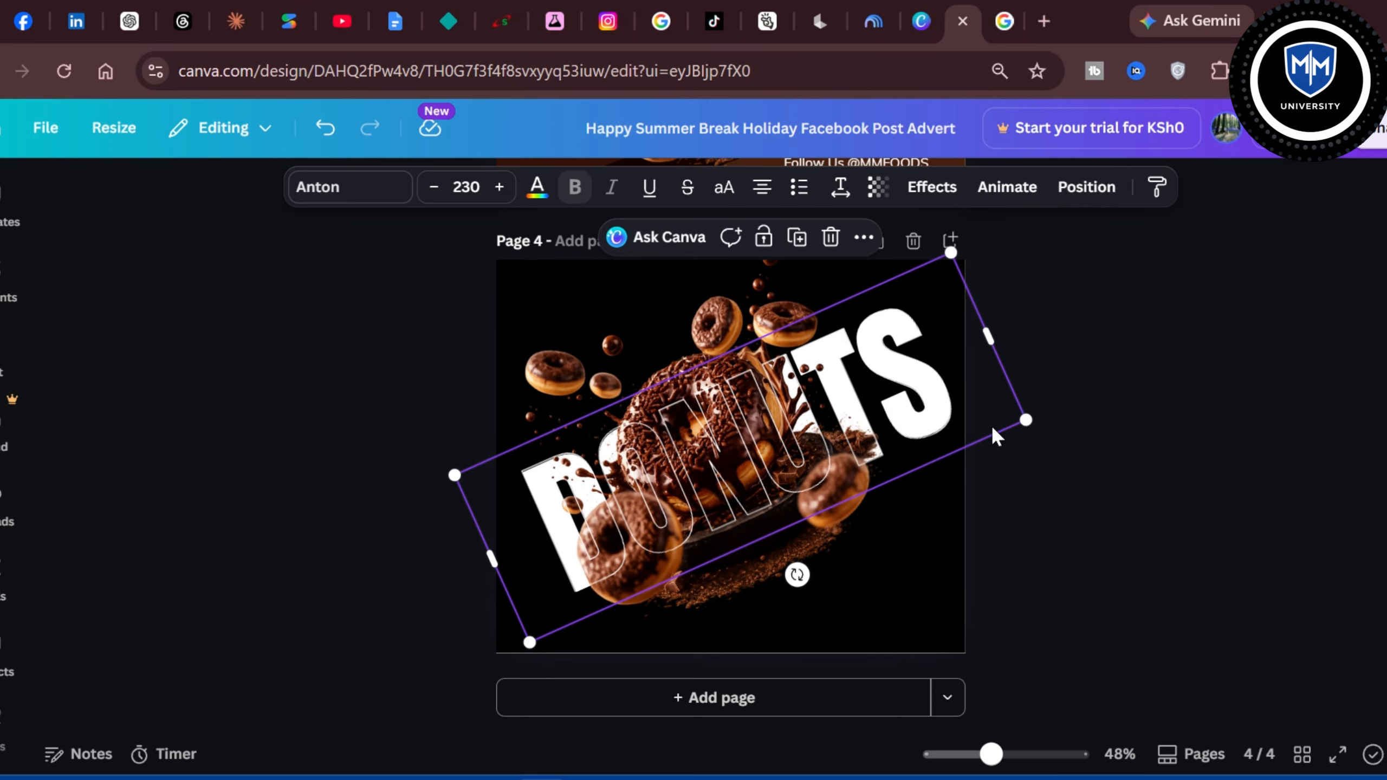
pyautogui.moveTo(994, 433)
pyautogui.mouseDown()
pyautogui.moveTo(985, 480)
pyautogui.moveTo(1003, 390)
pyautogui.moveTo(994, 414)
pyautogui.mouseUp()
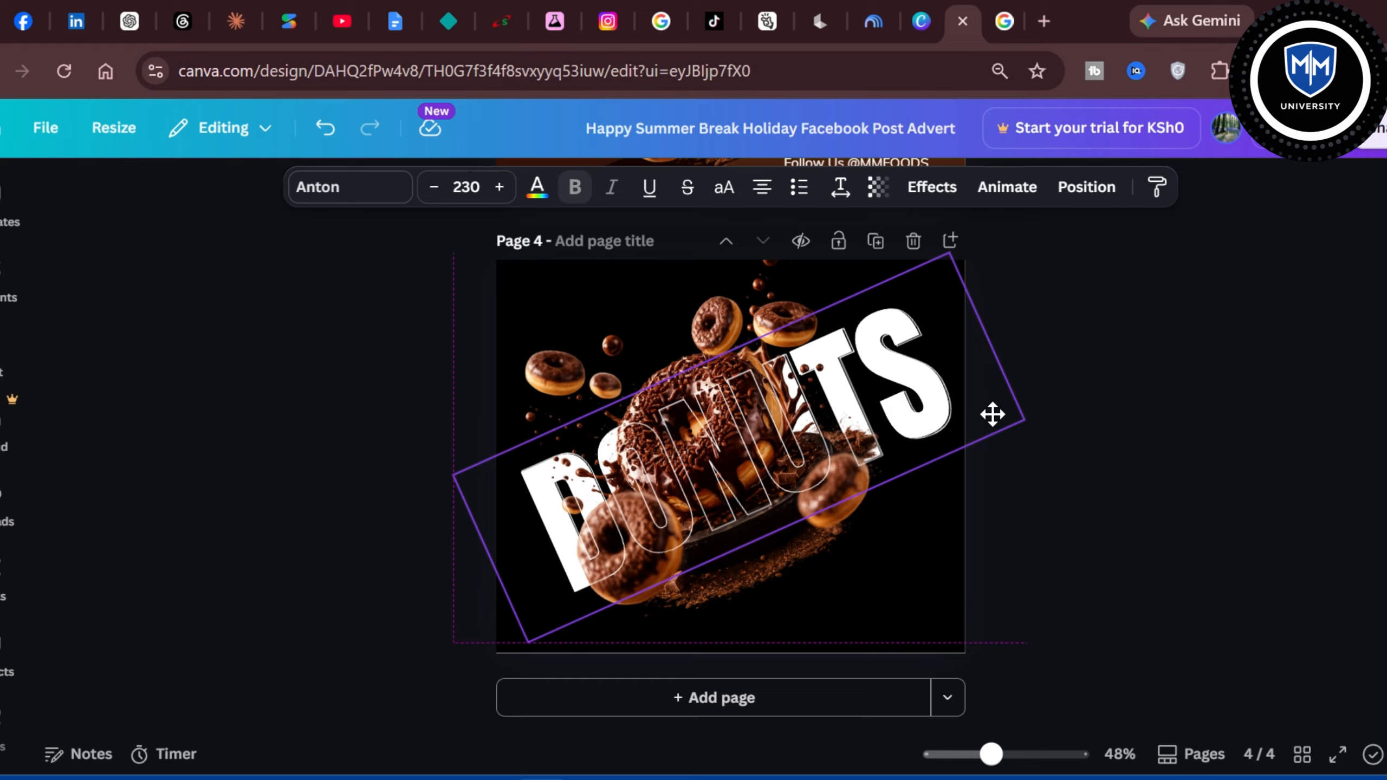
pyautogui.moveTo(996, 414); pyautogui.dragTo(1005, 416)
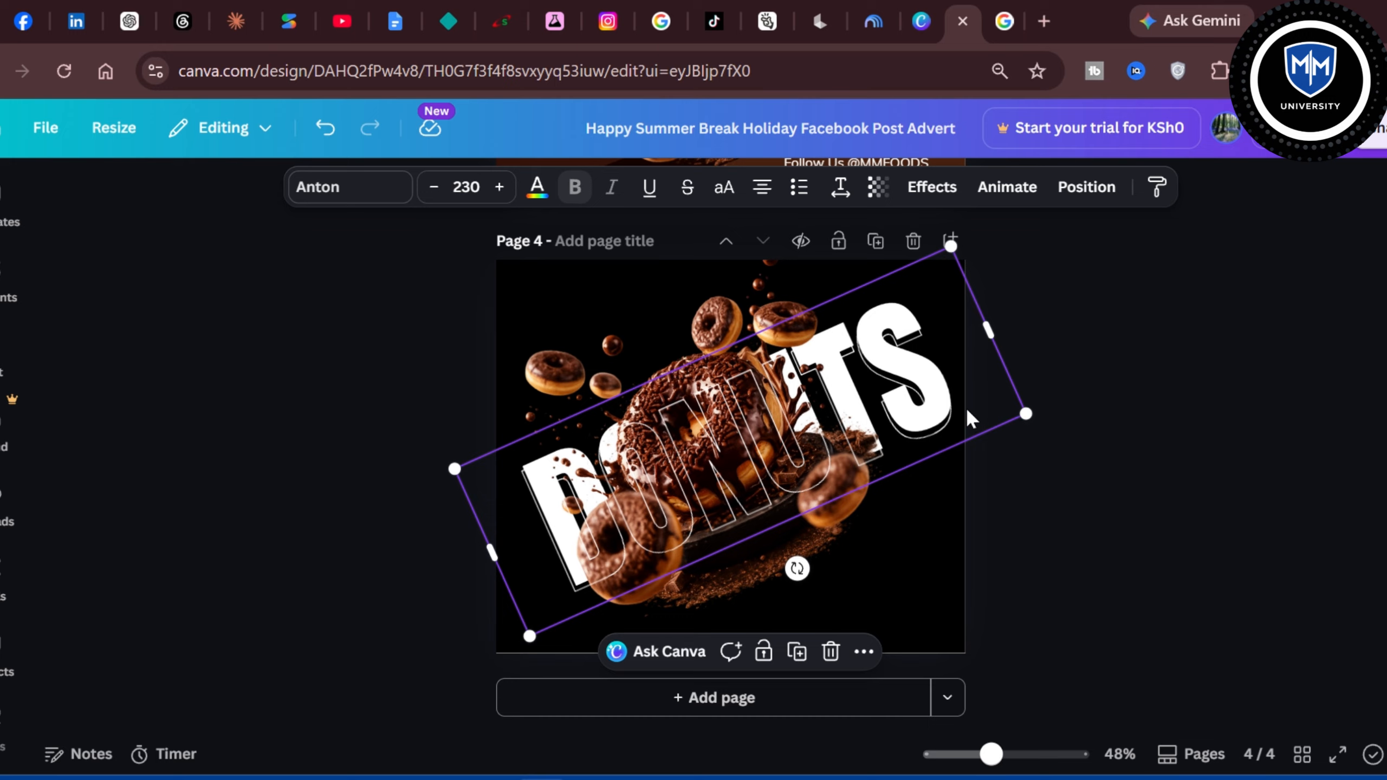
pyautogui.moveTo(964, 412); pyautogui.dragTo(962, 404)
pyautogui.click(1086, 484)
# Step: Shrink the donut image and reposition it over the middle letters of the DONUTS text
pyautogui.click(897, 575)
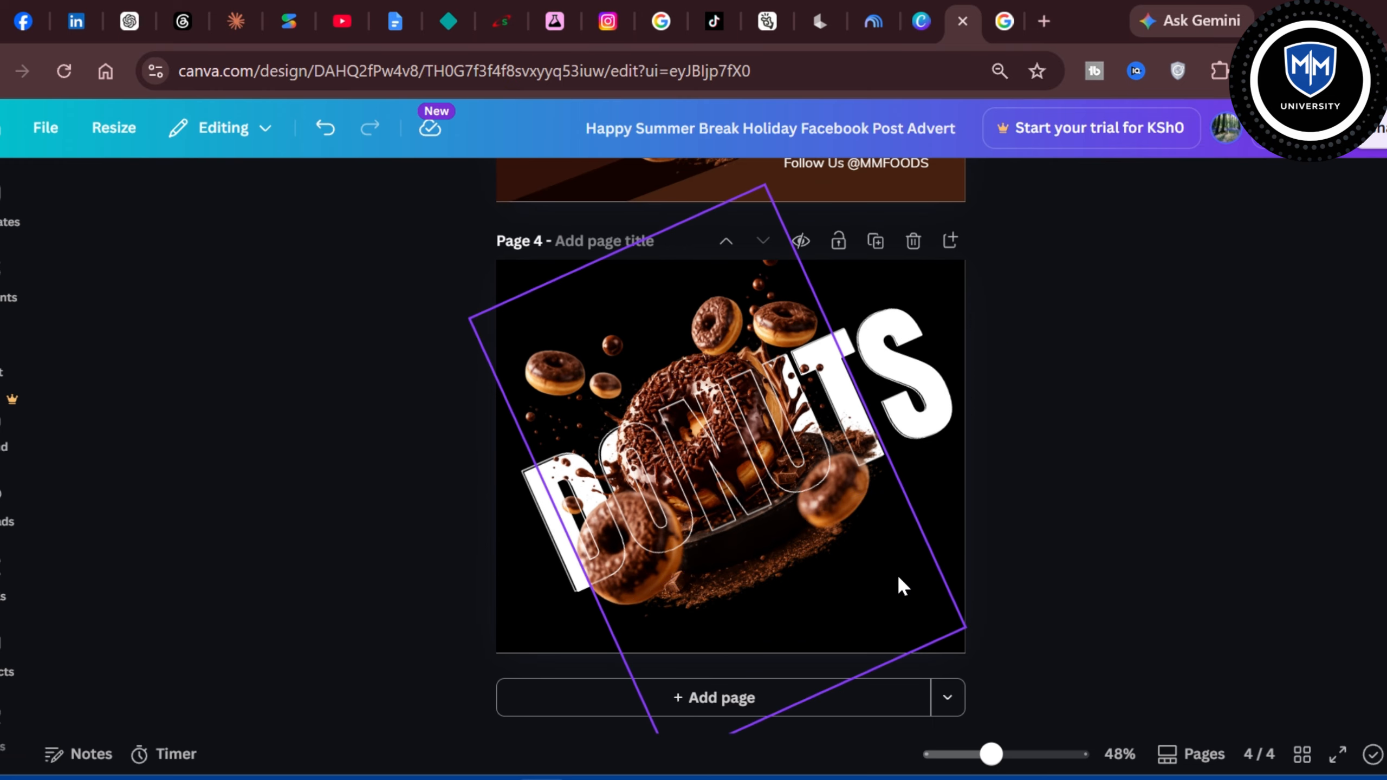
pyautogui.moveTo(897, 575)
pyautogui.mouseDown()
pyautogui.moveTo(909, 557)
pyautogui.moveTo(907, 578)
pyautogui.mouseUp()
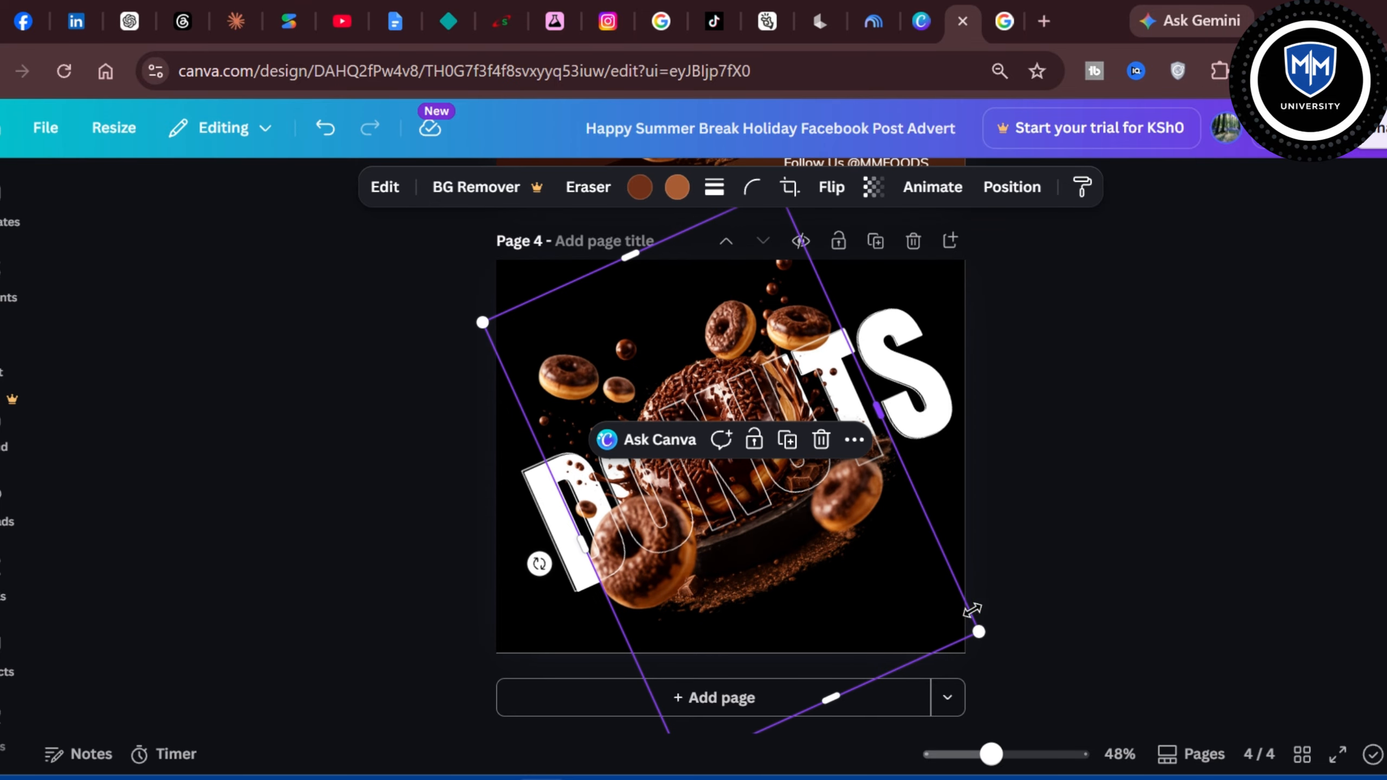
pyautogui.moveTo(975, 627); pyautogui.dragTo(908, 596)
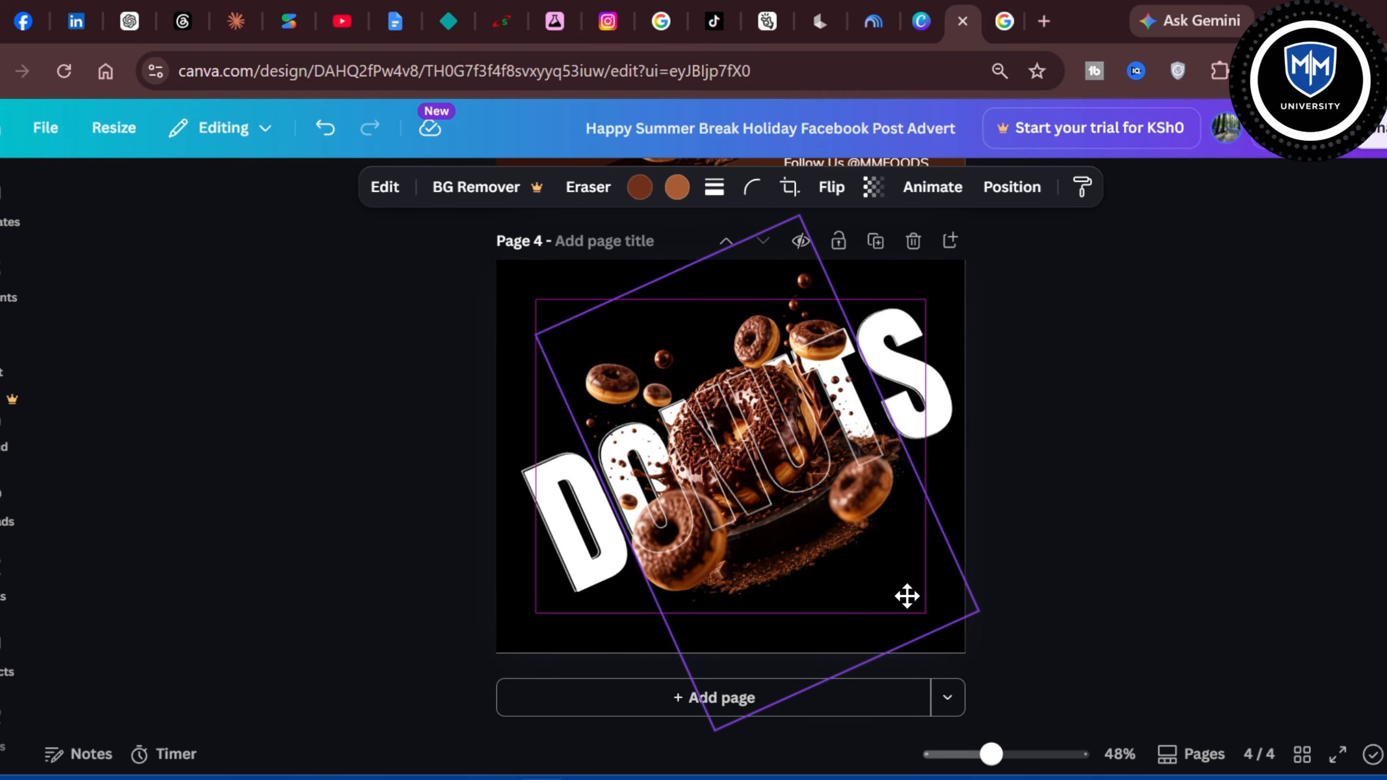
pyautogui.moveTo(907, 596); pyautogui.dragTo(897, 593)
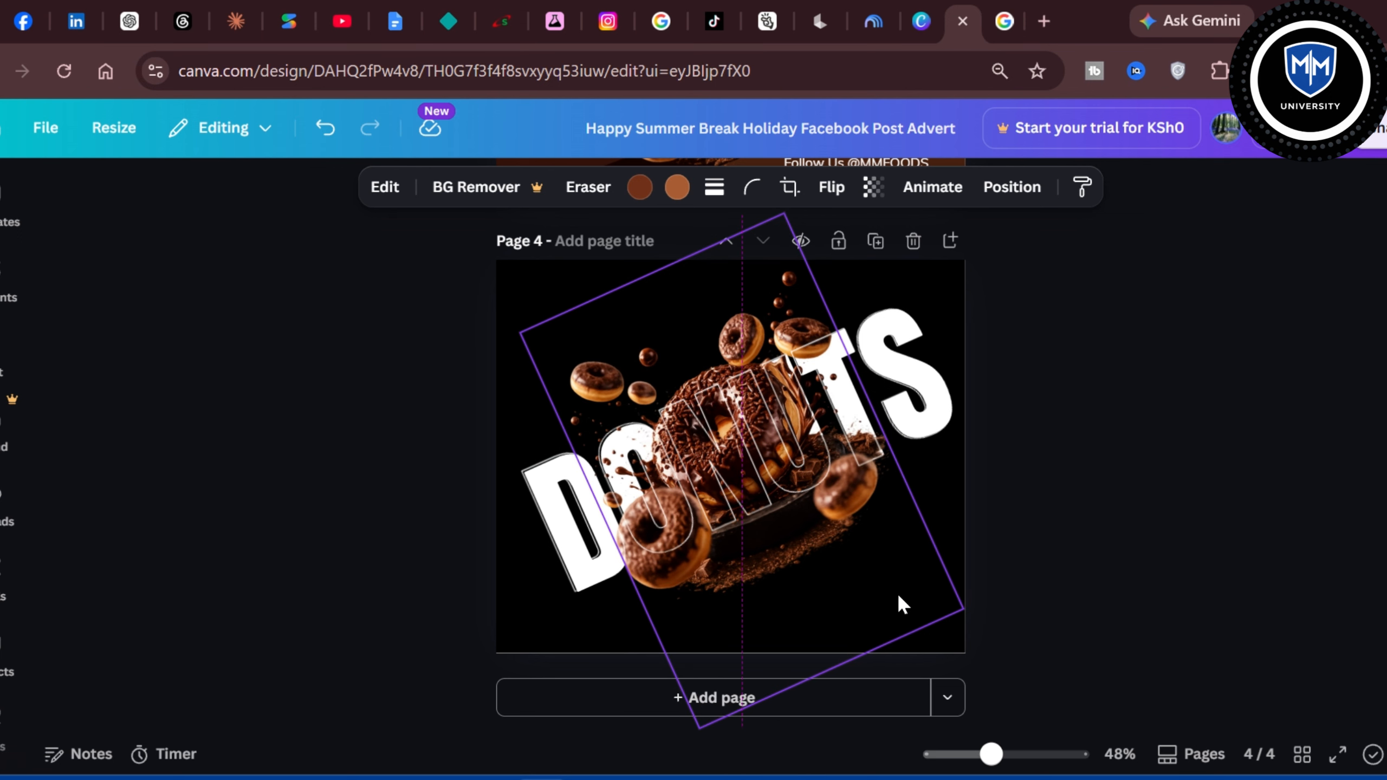
pyautogui.click(1102, 553)
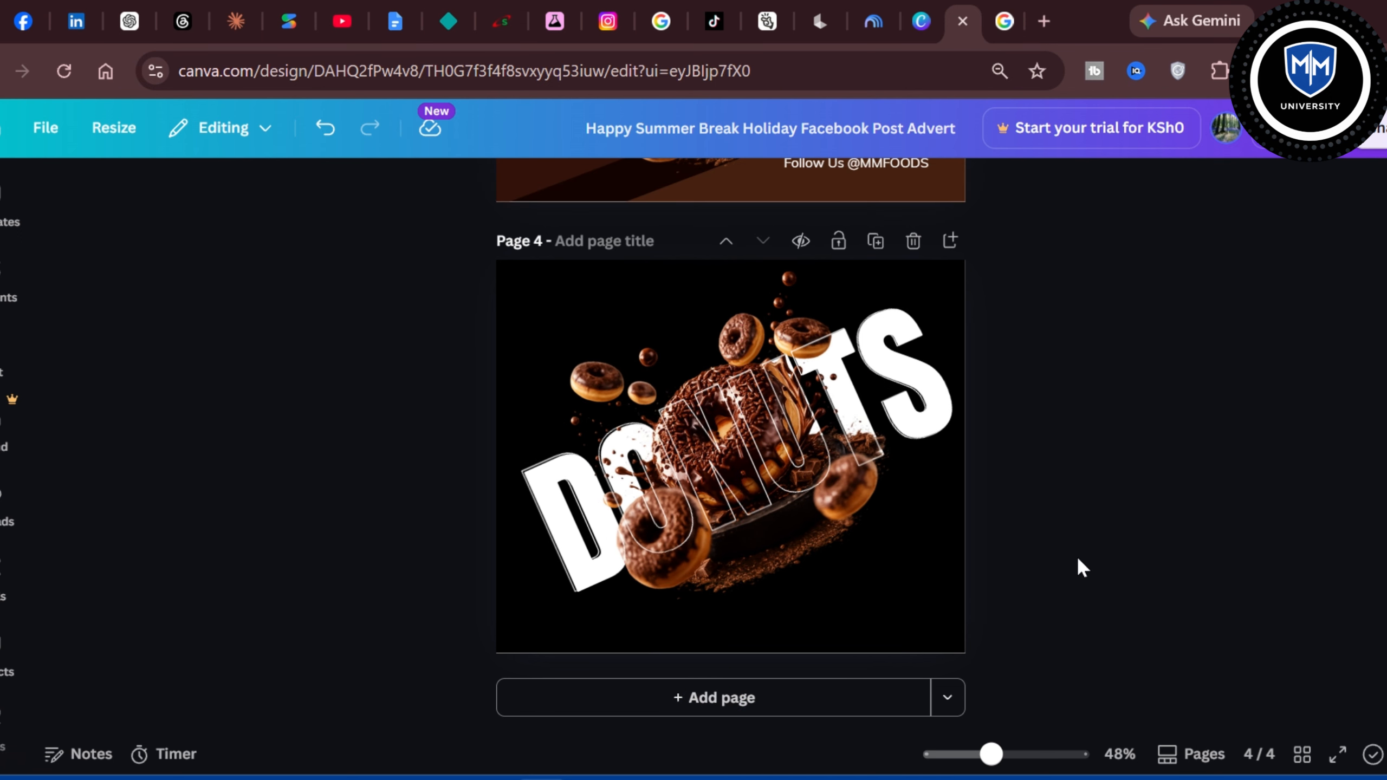
# Step: Nudge the filled DONUTS text layer behind the donuts into closer alignment with the outlined letters
pyautogui.click(886, 345)
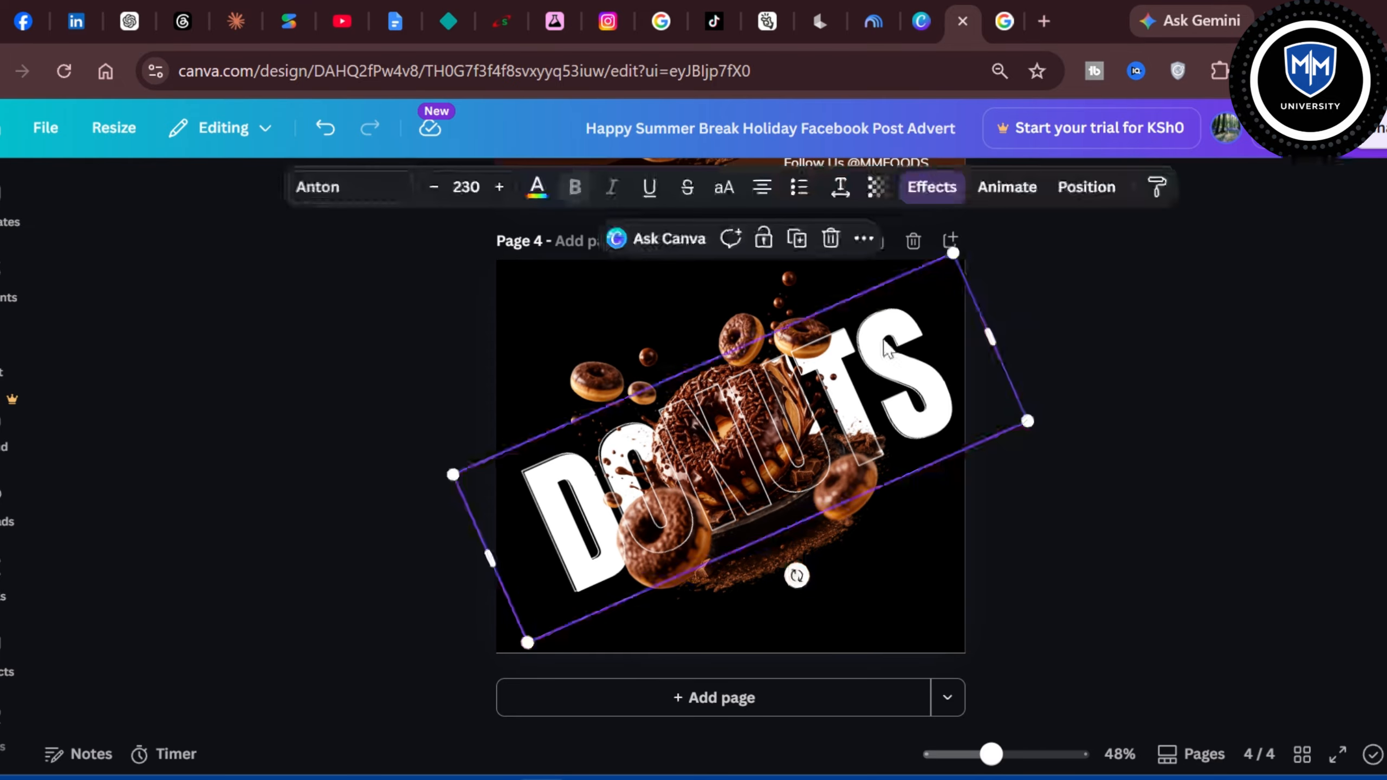
pyautogui.rightClick(889, 359)
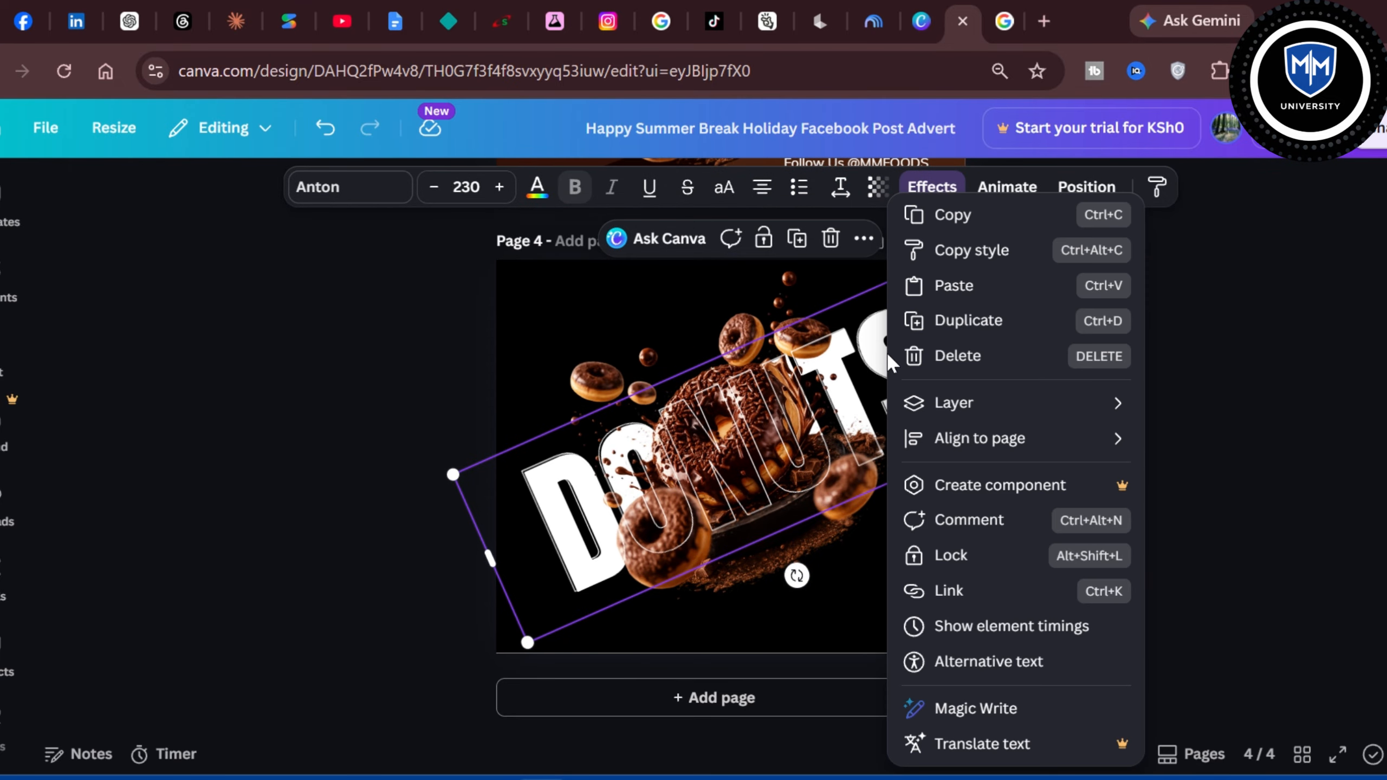
pyautogui.click(1088, 190)
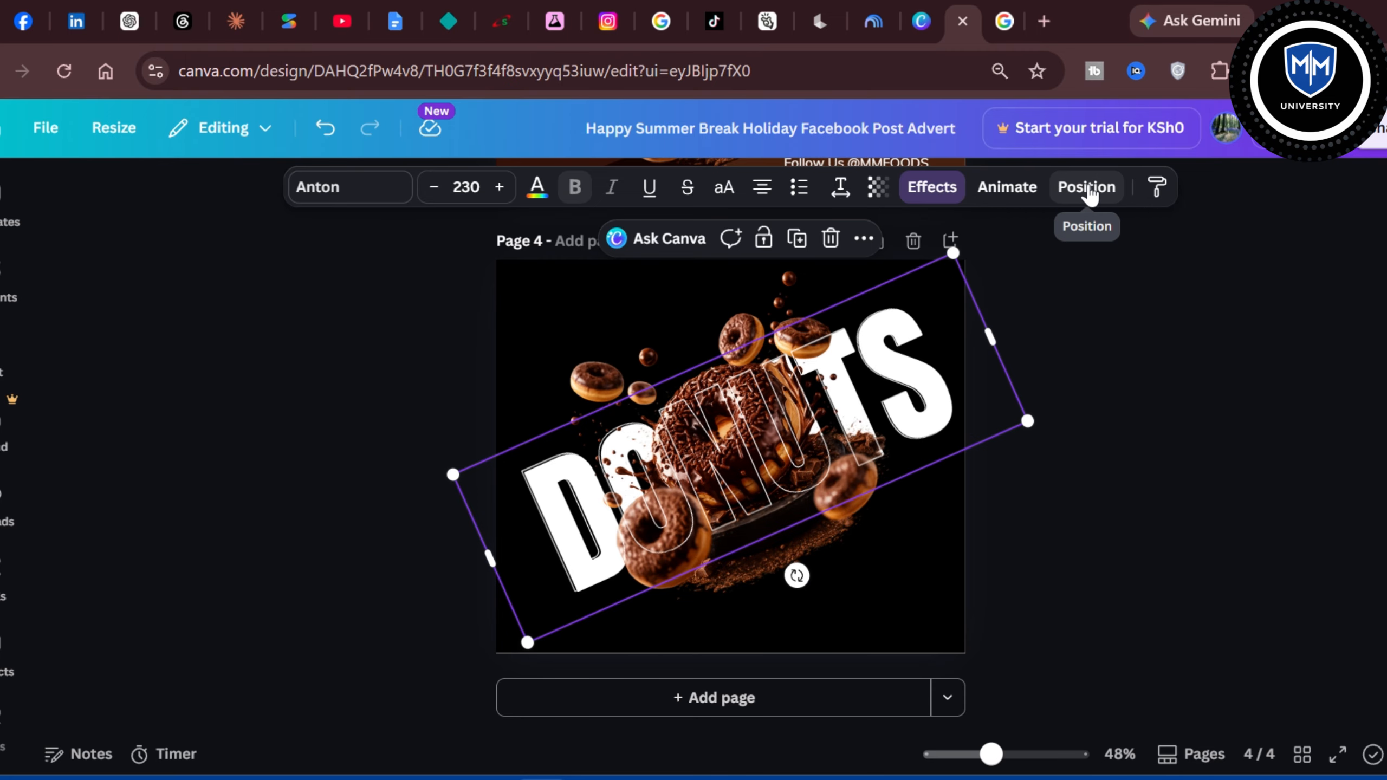
pyautogui.click(1083, 191)
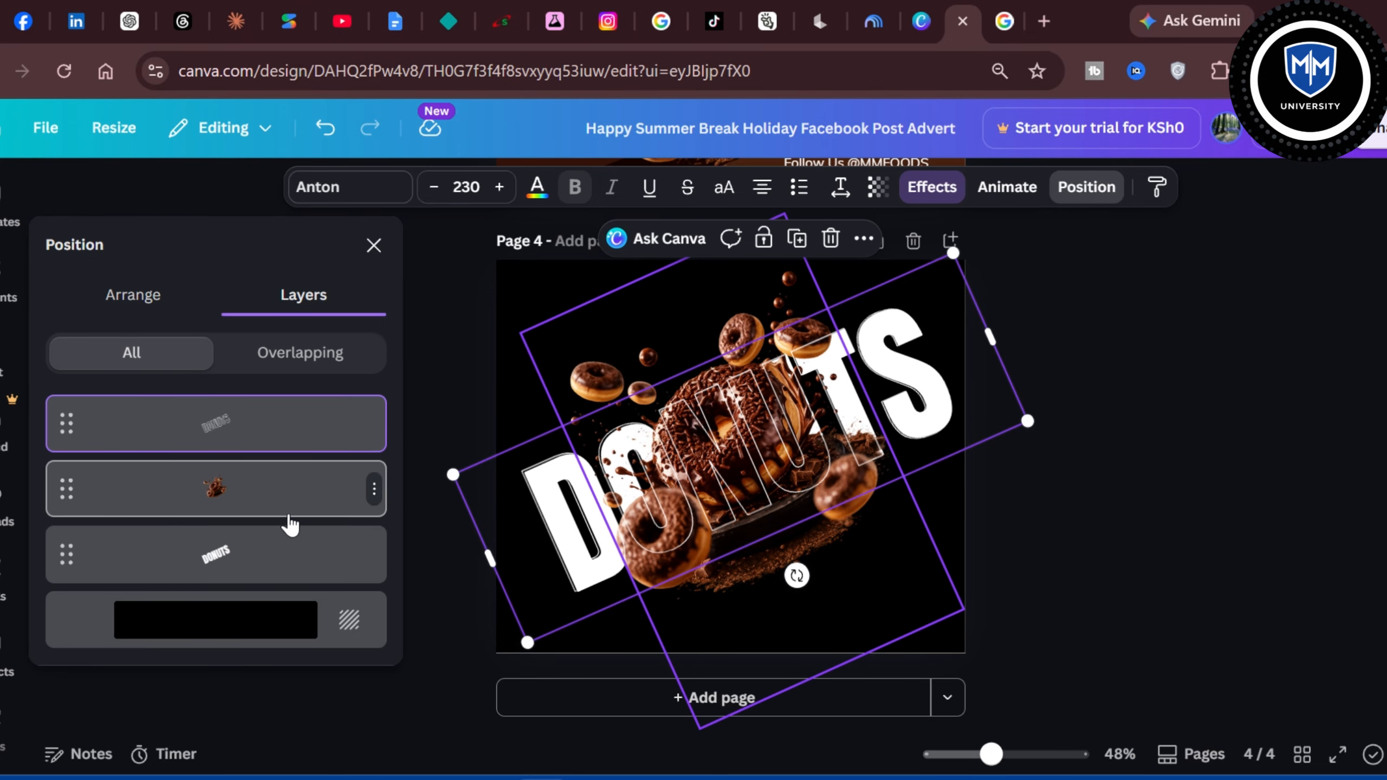
pyautogui.moveTo(571, 552); pyautogui.dragTo(568, 539)
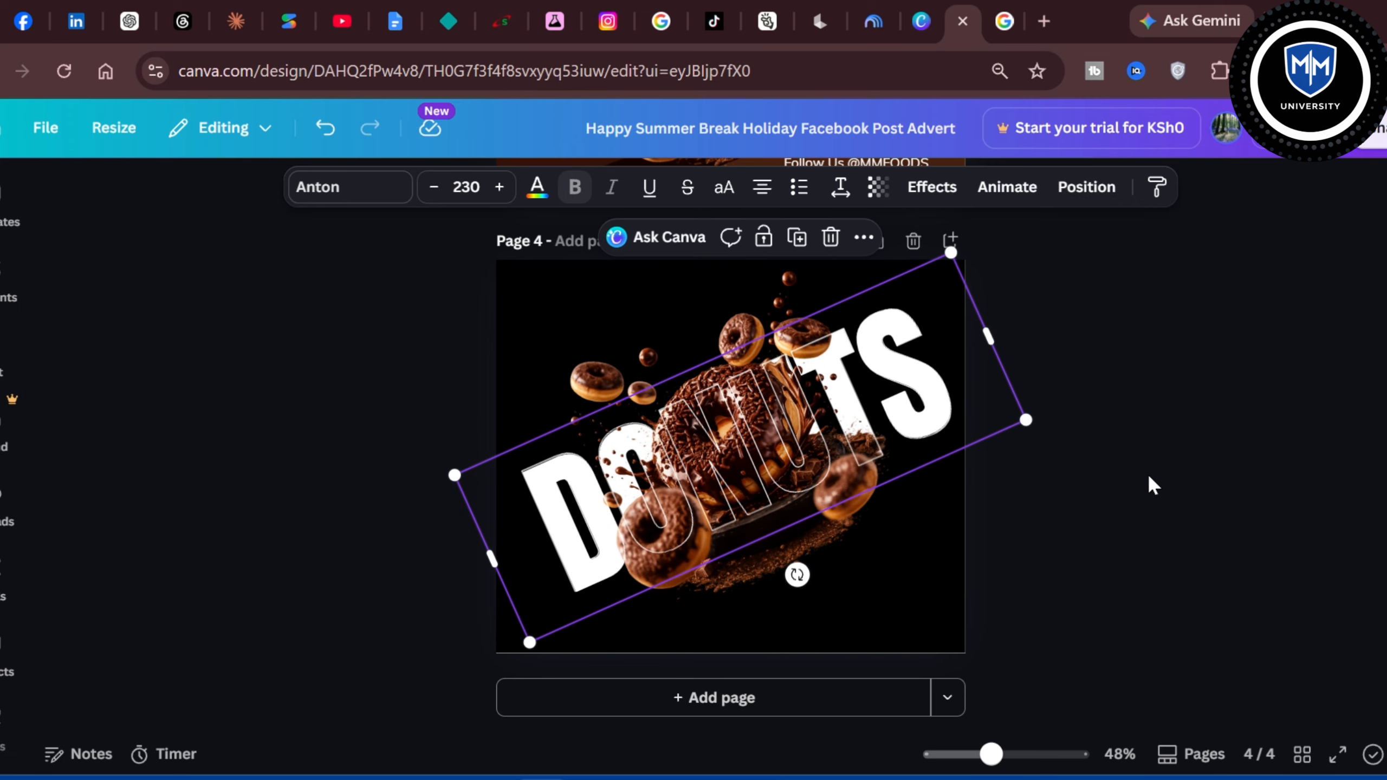
pyautogui.click(1148, 478)
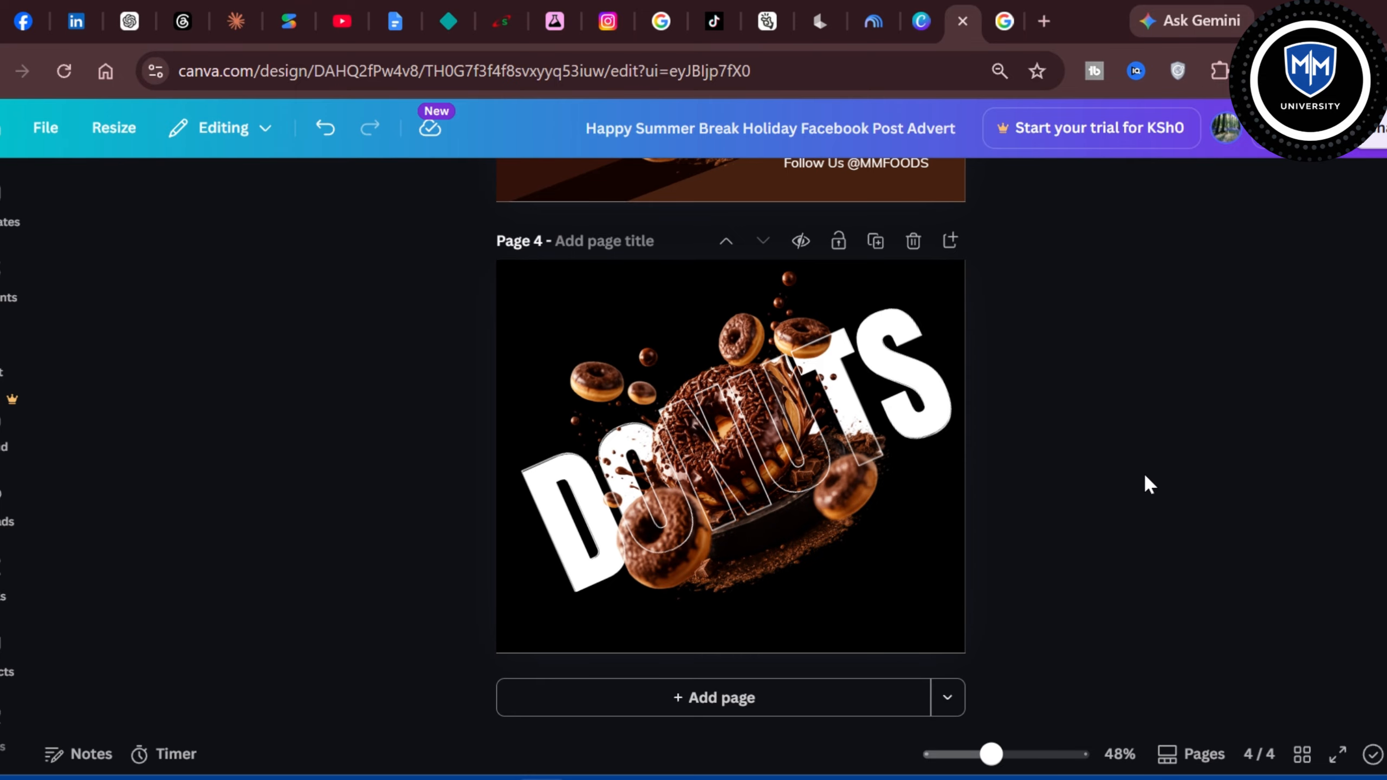
# Step: Change the page 4 background to the darkest brown among the donut photo's colors
pyautogui.scroll(1, 1147, 503)
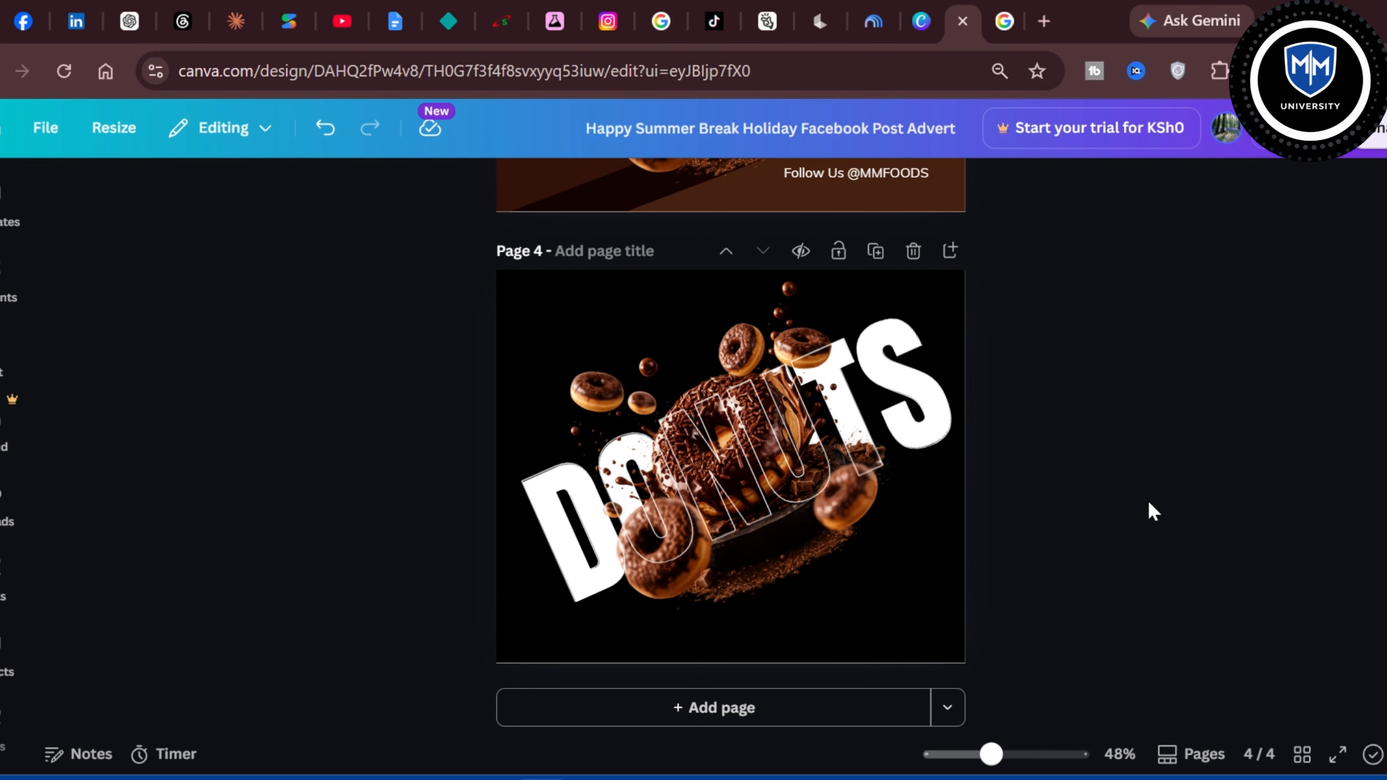
pyautogui.scroll(1, 1147, 503)
pyautogui.scroll(-1, 1147, 502)
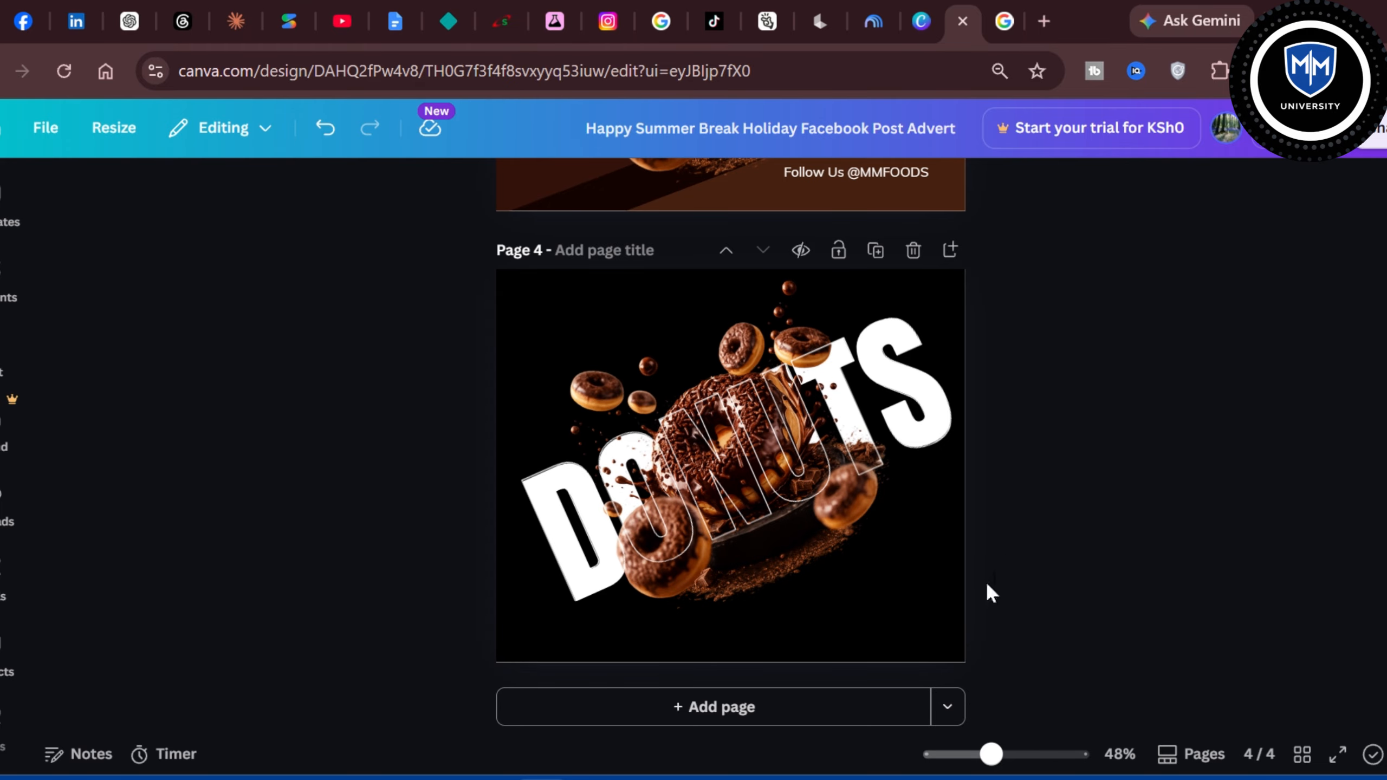
pyautogui.click(950, 606)
pyautogui.click(943, 322)
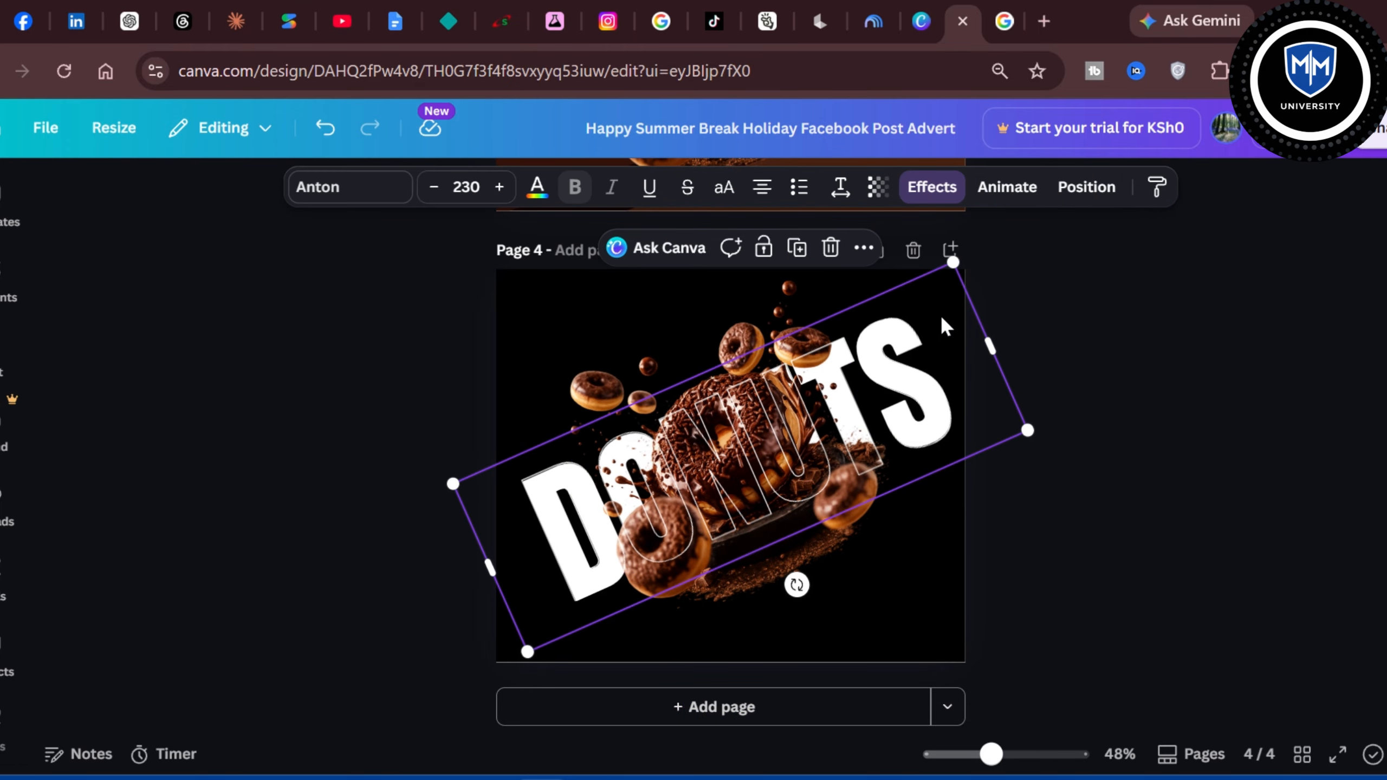
pyautogui.click(1086, 187)
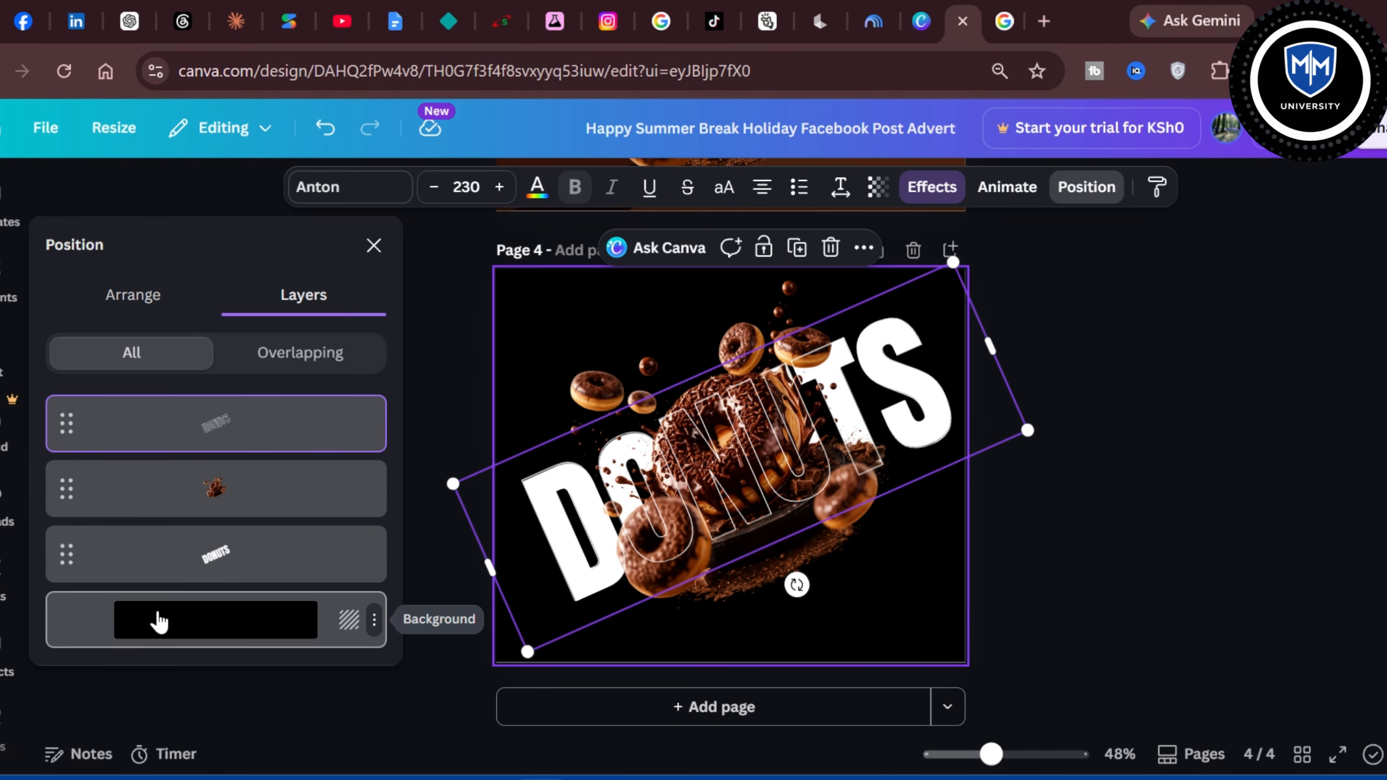
pyautogui.click(155, 619)
pyautogui.click(704, 187)
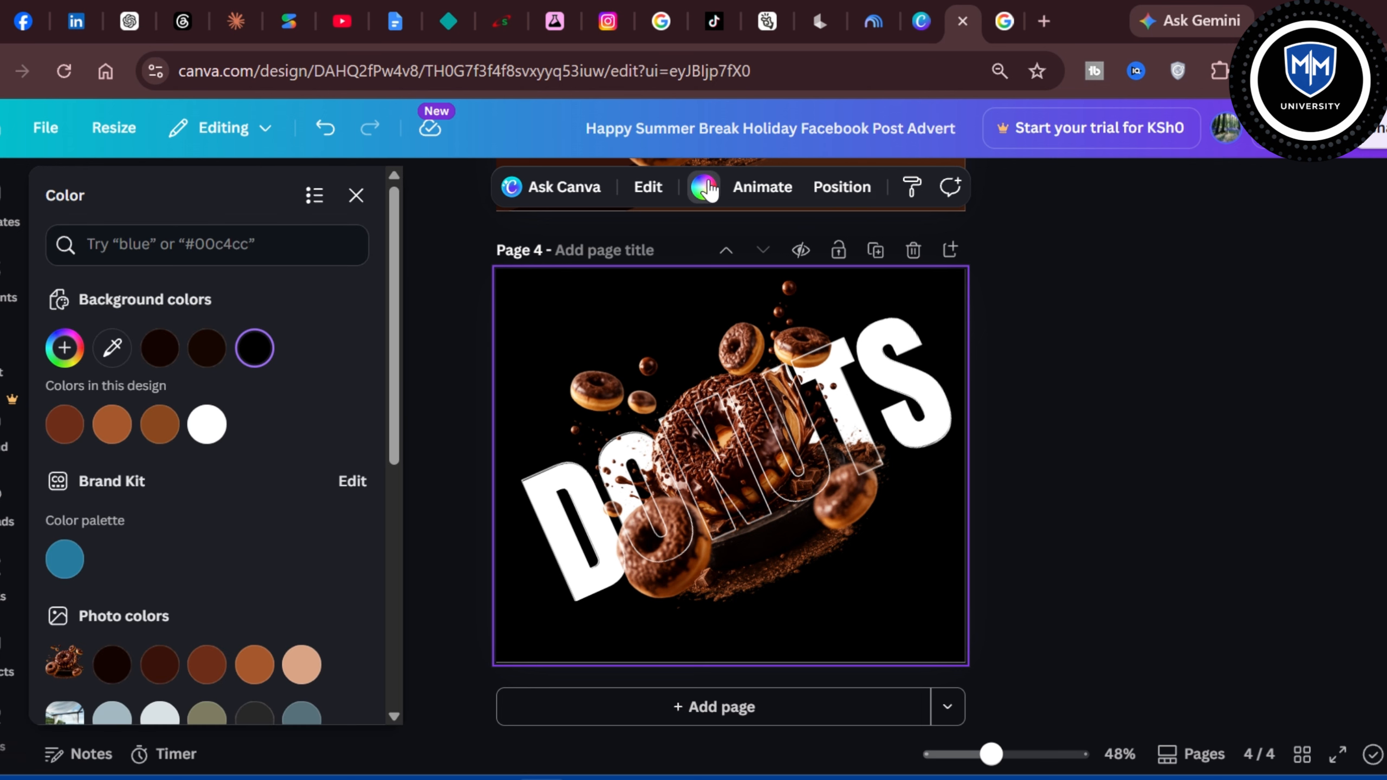
pyautogui.click(113, 664)
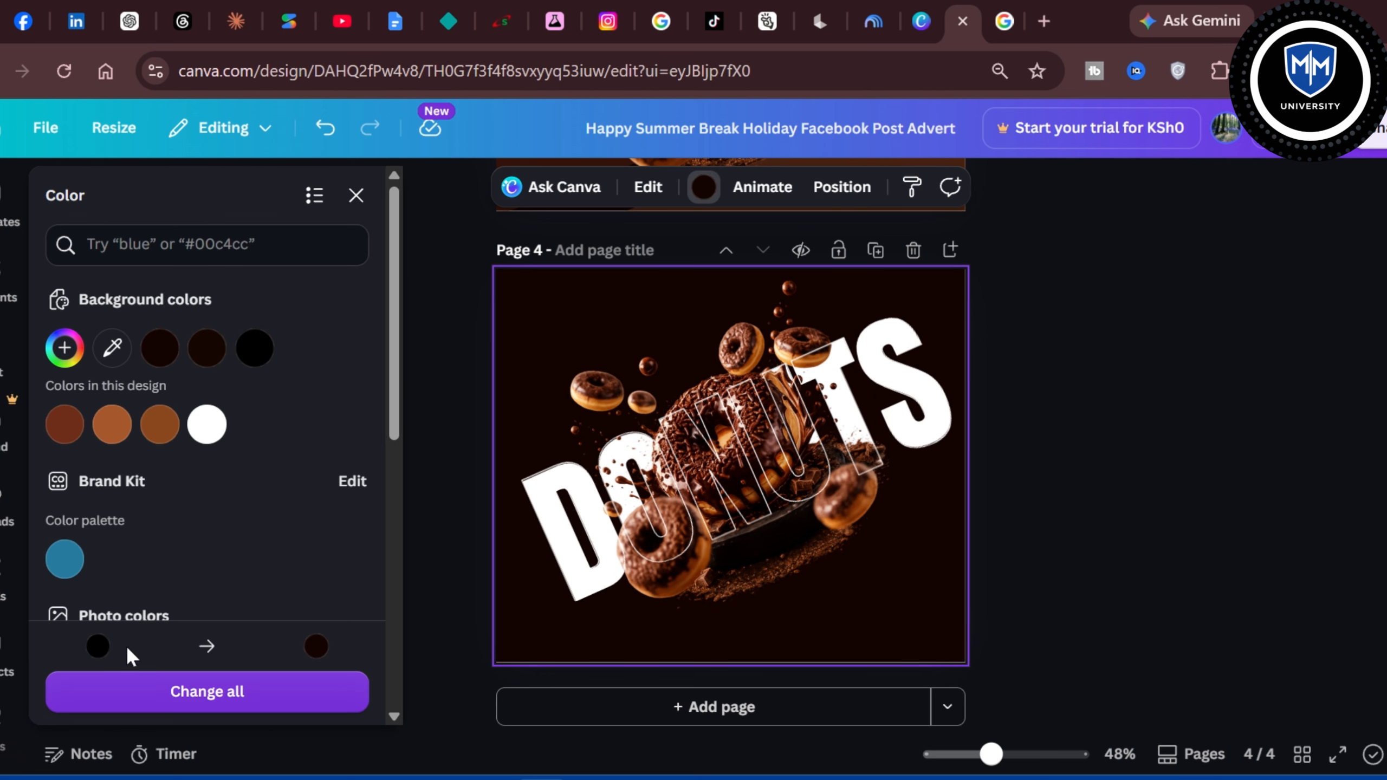
pyautogui.press('Escape')
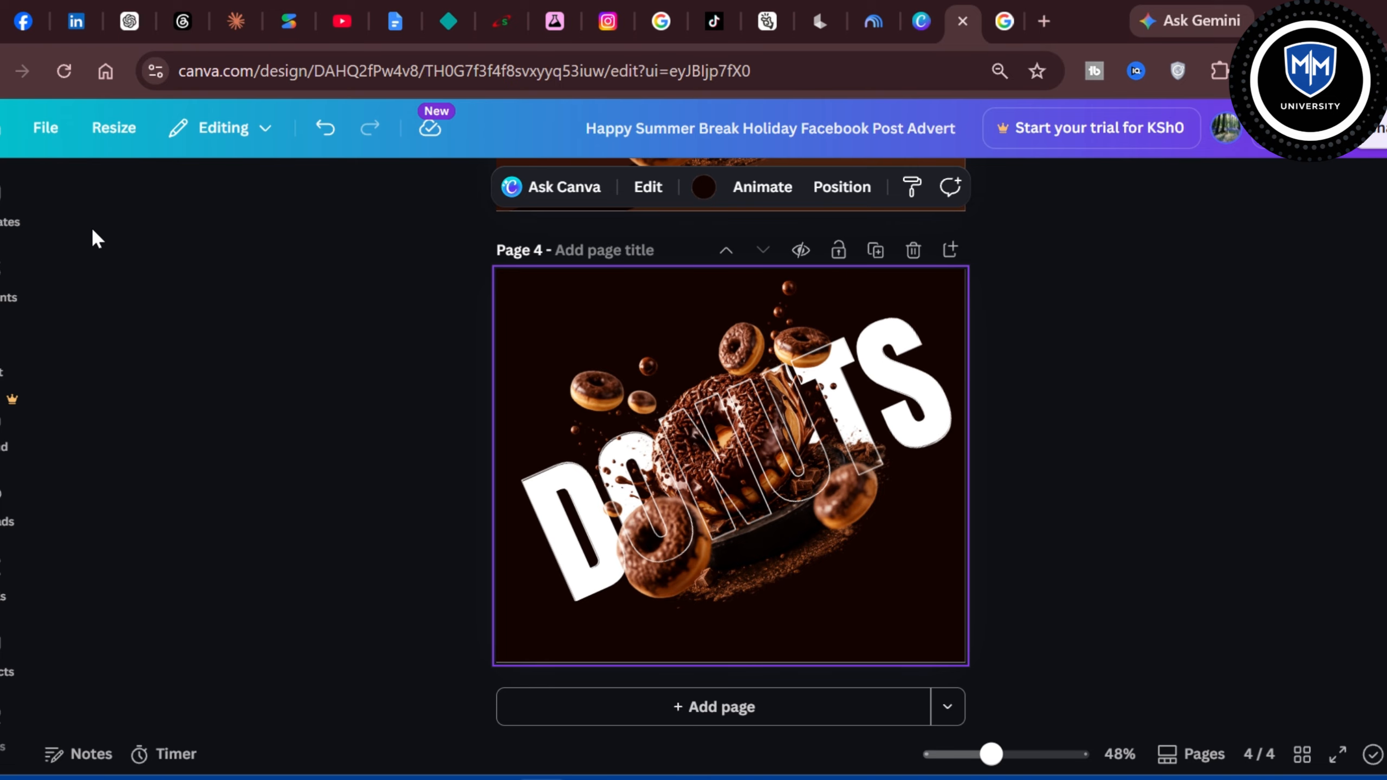
# Step: Search the elements for a square and add the plain square shape to page 4
pyautogui.click(5, 268)
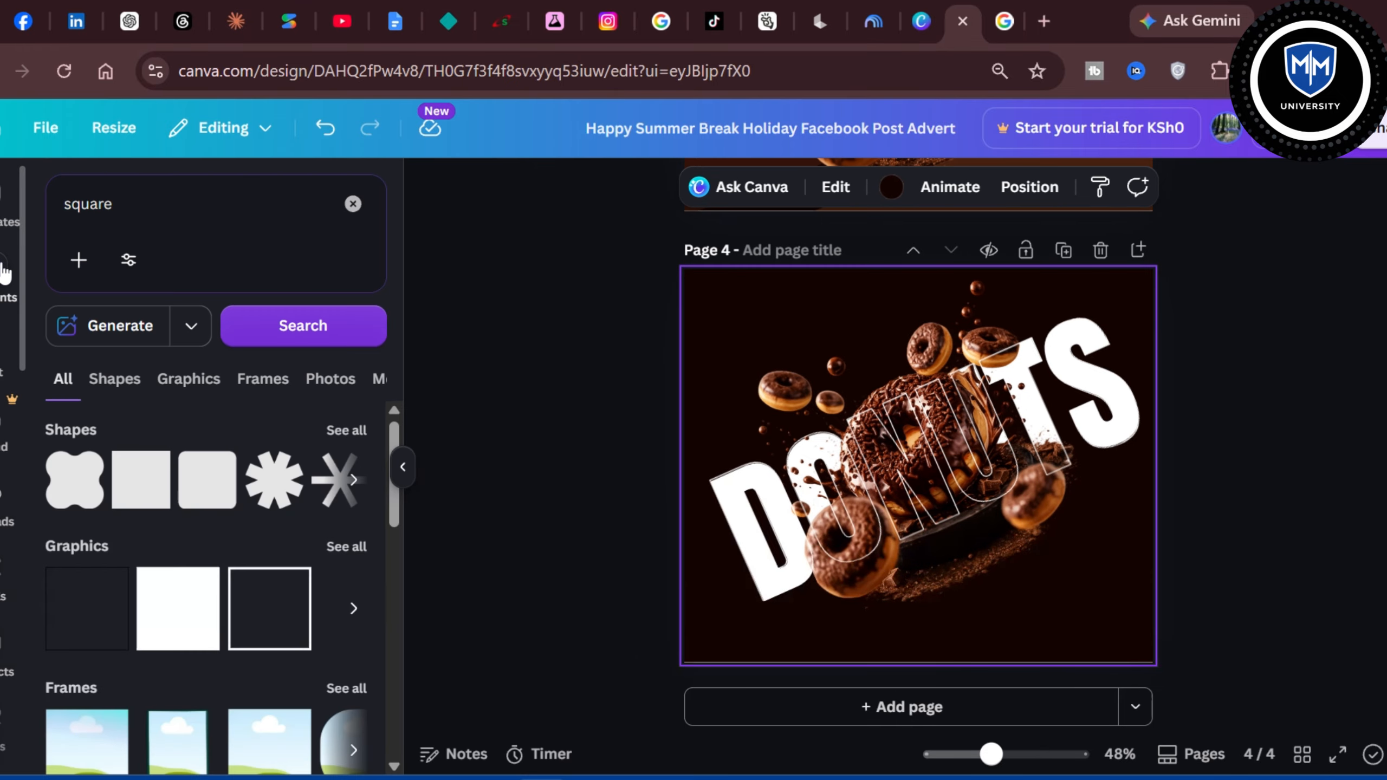
pyautogui.click(136, 190)
pyautogui.press('BackSpace')
pyautogui.press('BackSpace')
pyautogui.press('BackSpace')
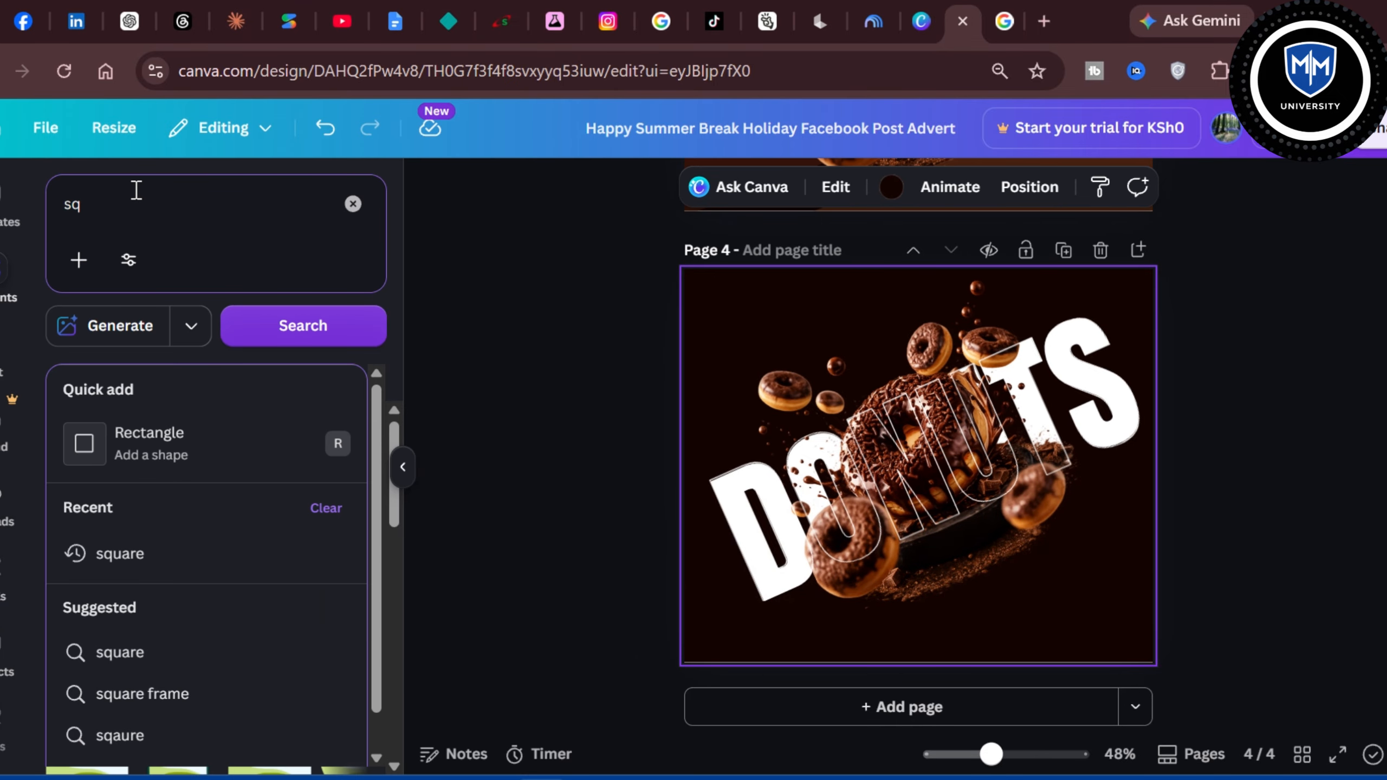
pyautogui.write('UARE')
pyautogui.press('Return')
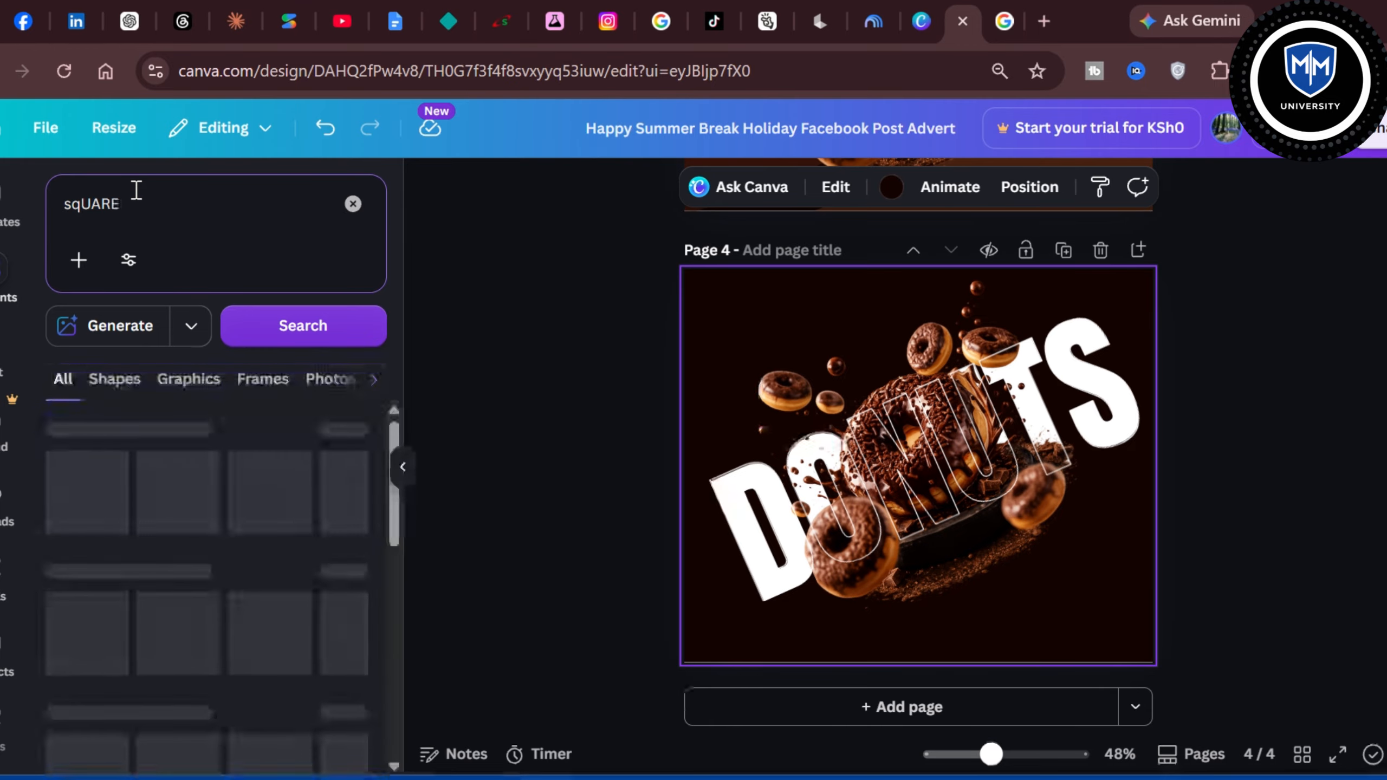
pyautogui.click(152, 467)
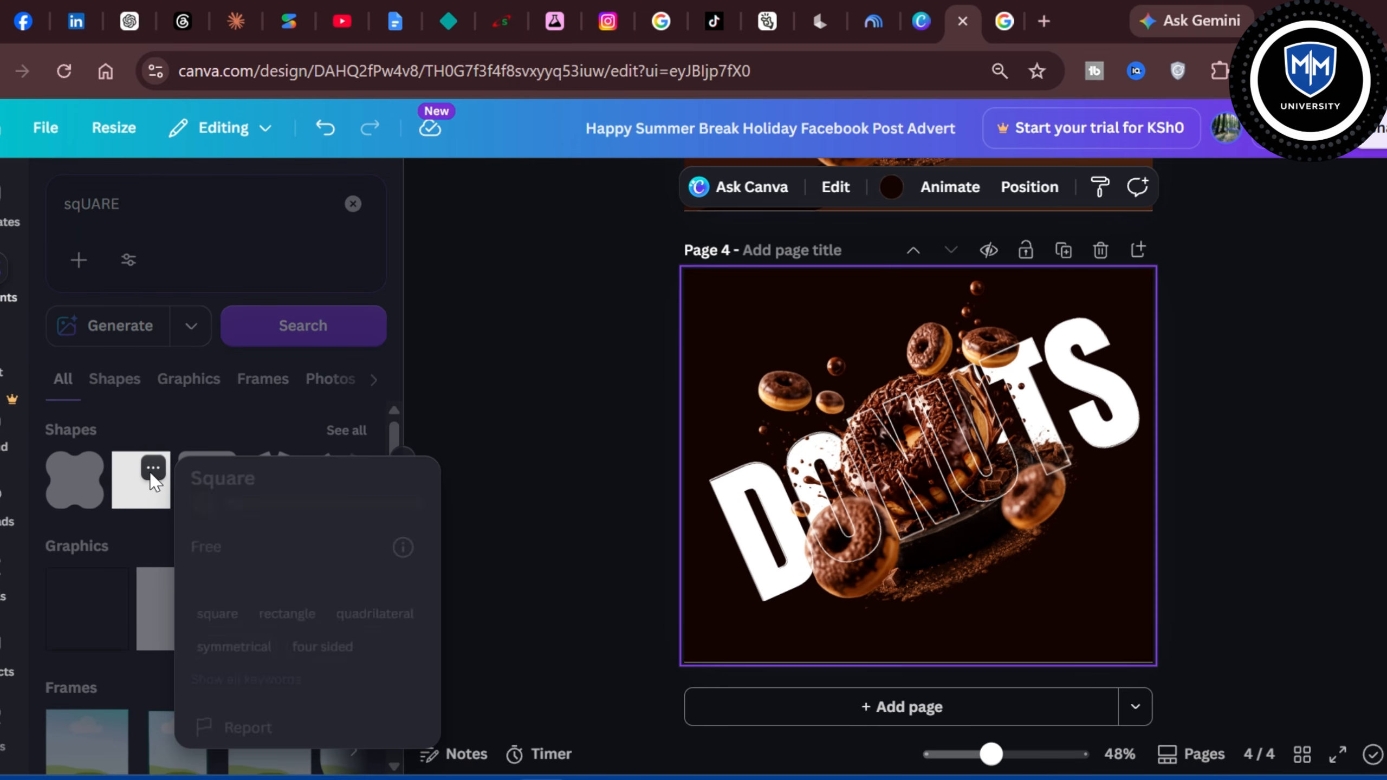
pyautogui.click(127, 508)
pyautogui.click(131, 494)
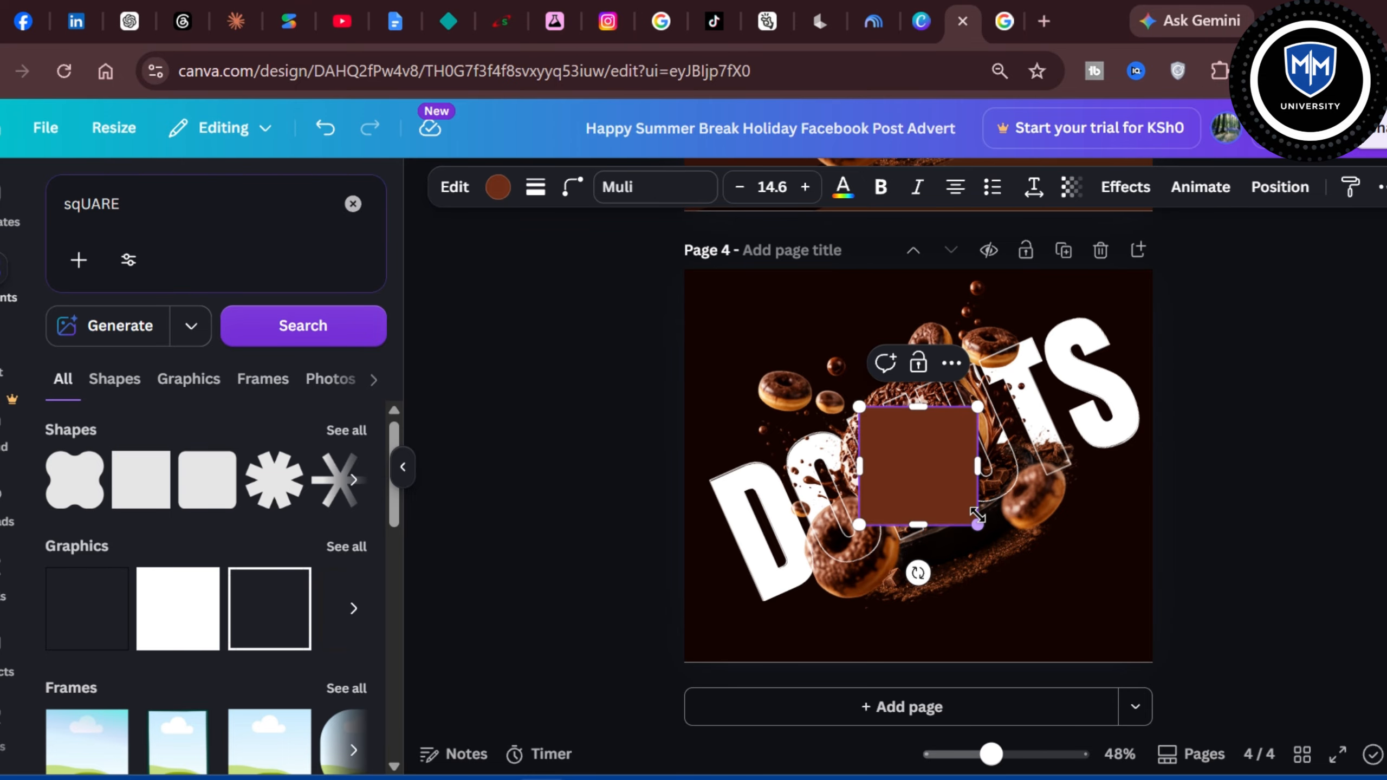
# Step: Fill the square with the gray orange color #a7582d
pyautogui.click(498, 187)
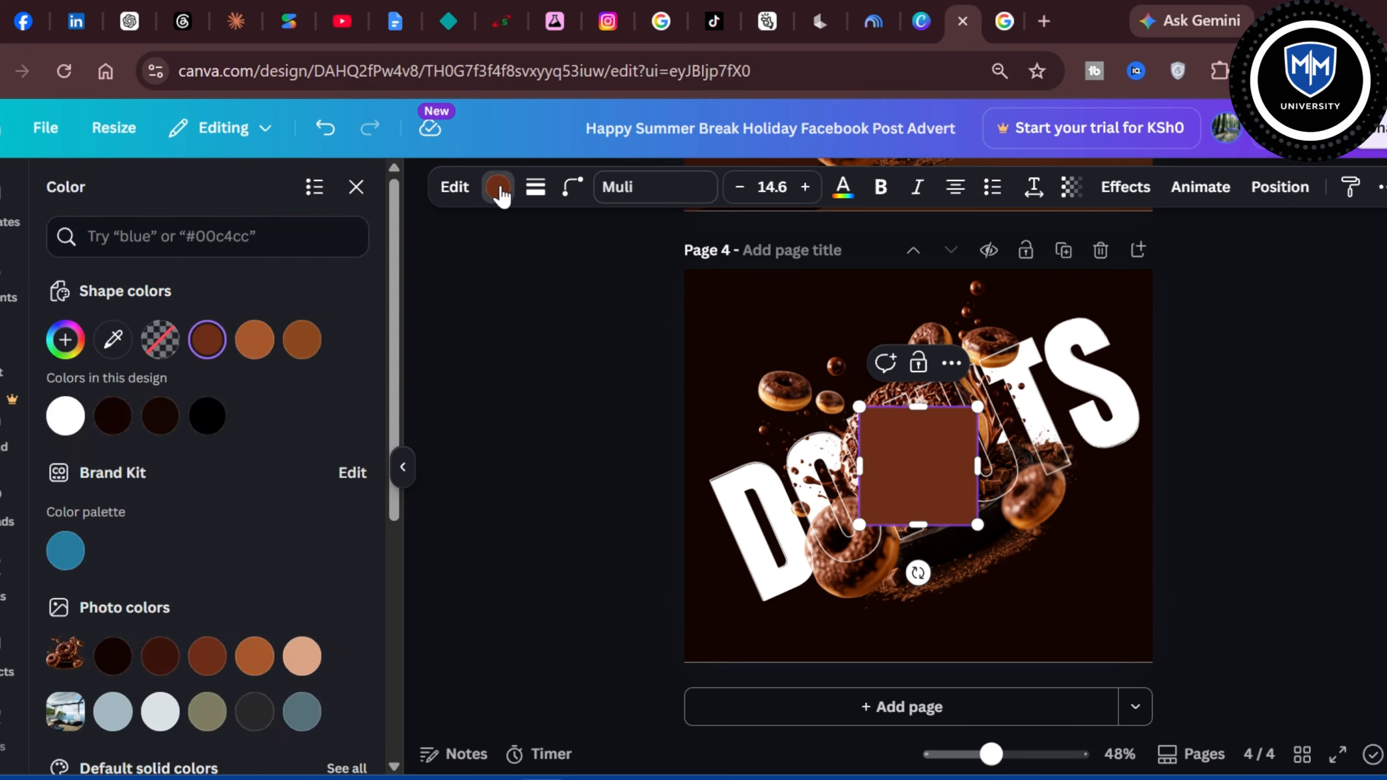
pyautogui.click(498, 187)
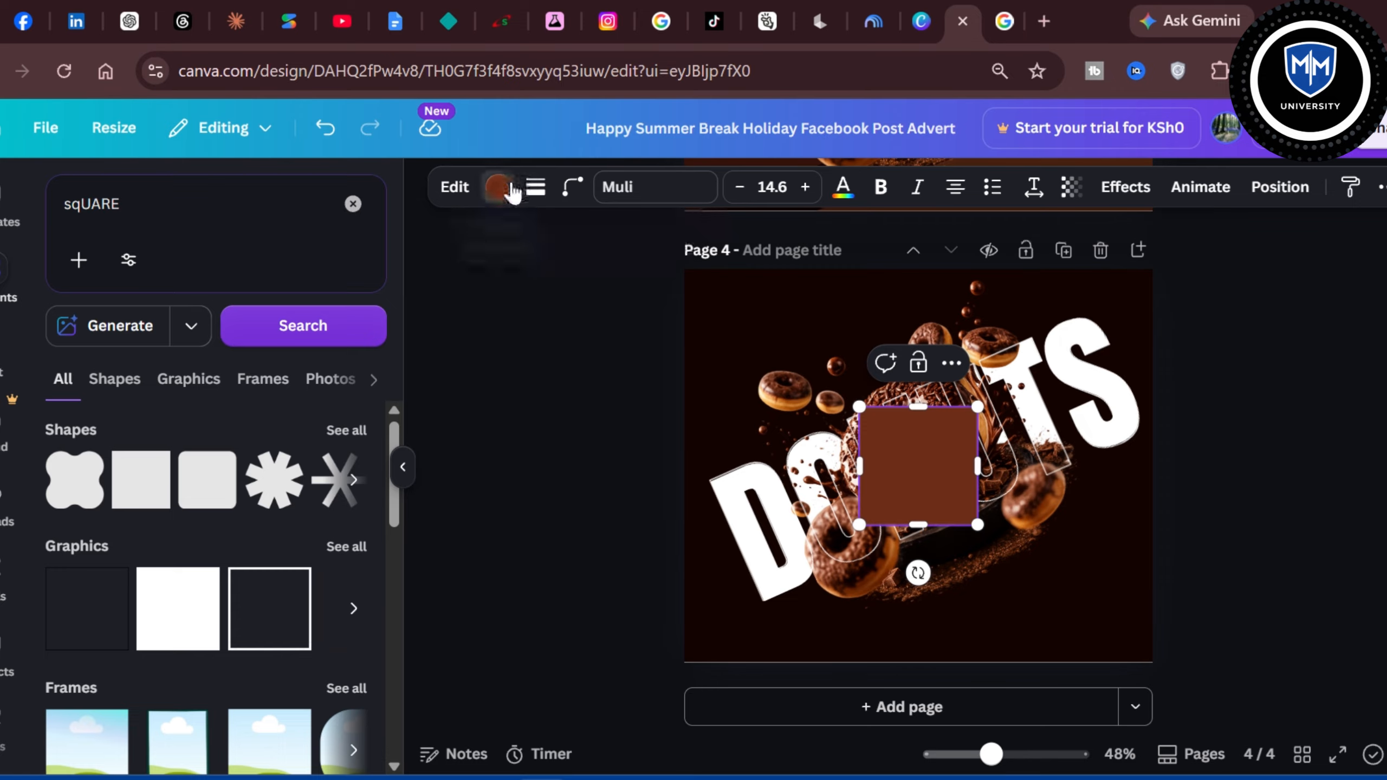
pyautogui.click(499, 187)
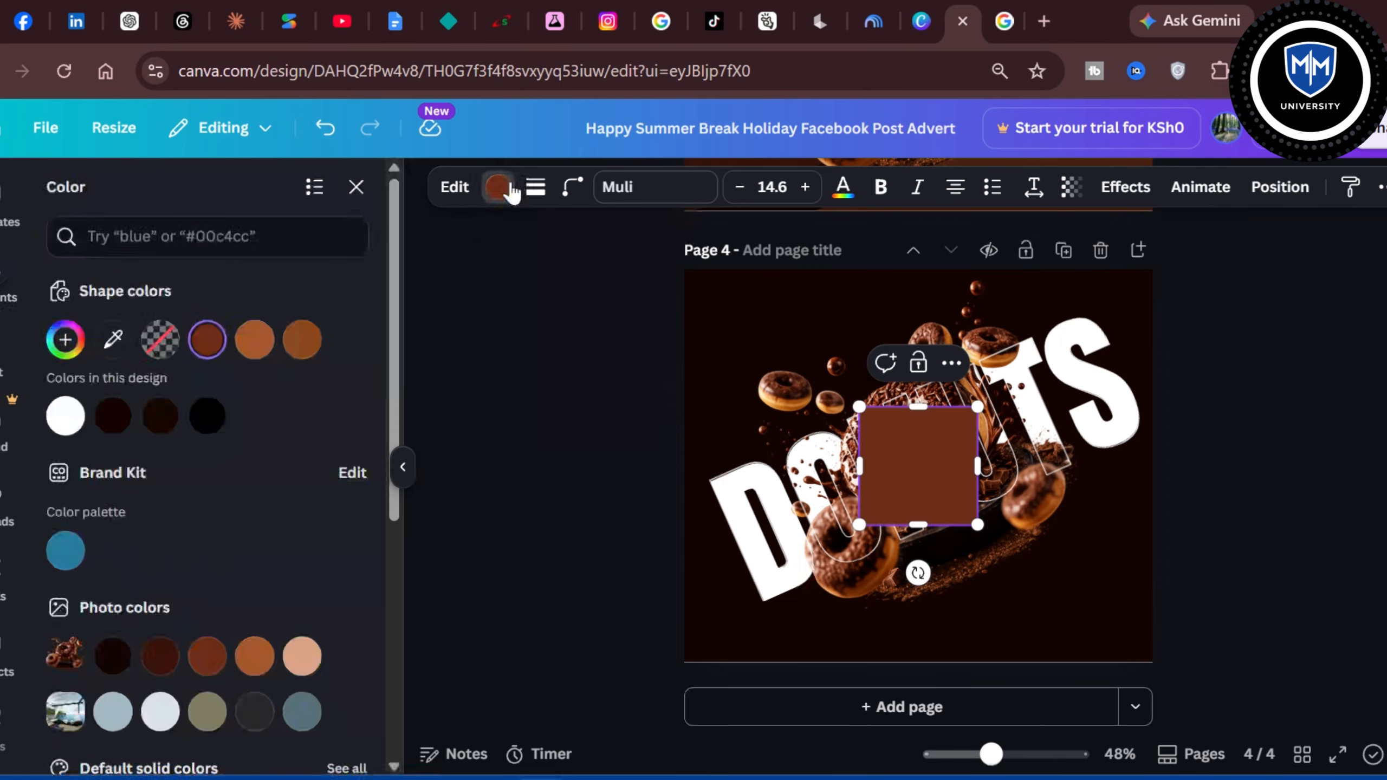
pyautogui.click(252, 352)
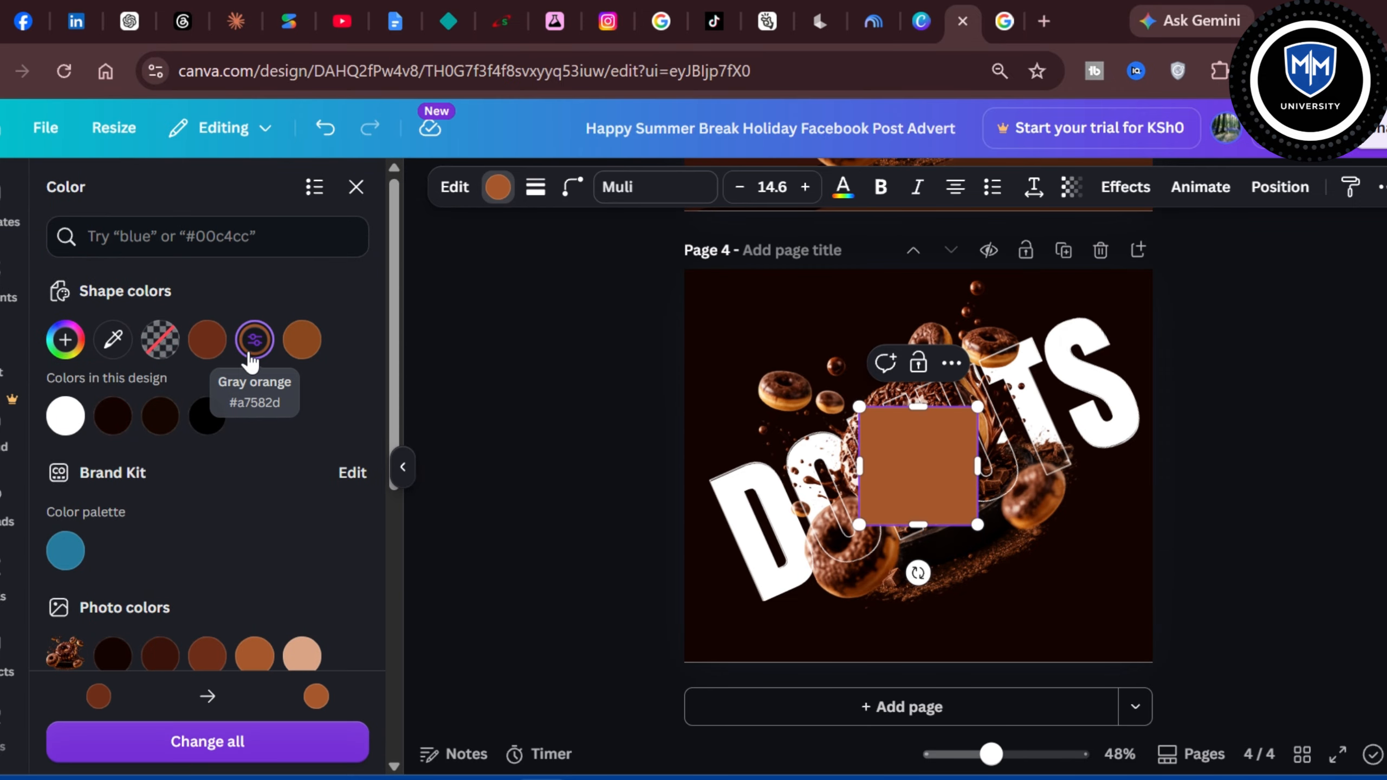
pyautogui.click(1275, 483)
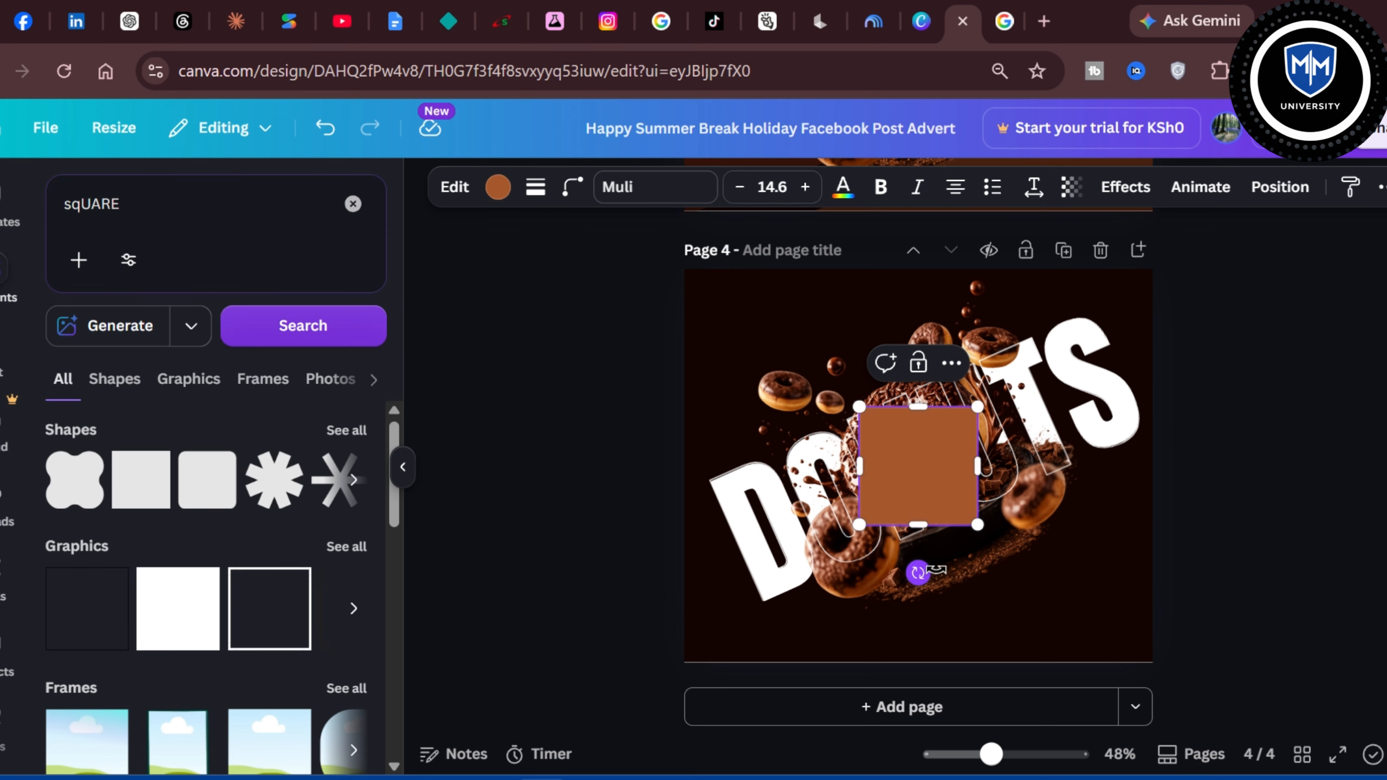
# Step: Rotate the square to match the slant of the DONUTS text and stretch it into a diagonal band spanning the page
pyautogui.moveTo(919, 572); pyautogui.dragTo(965, 558)
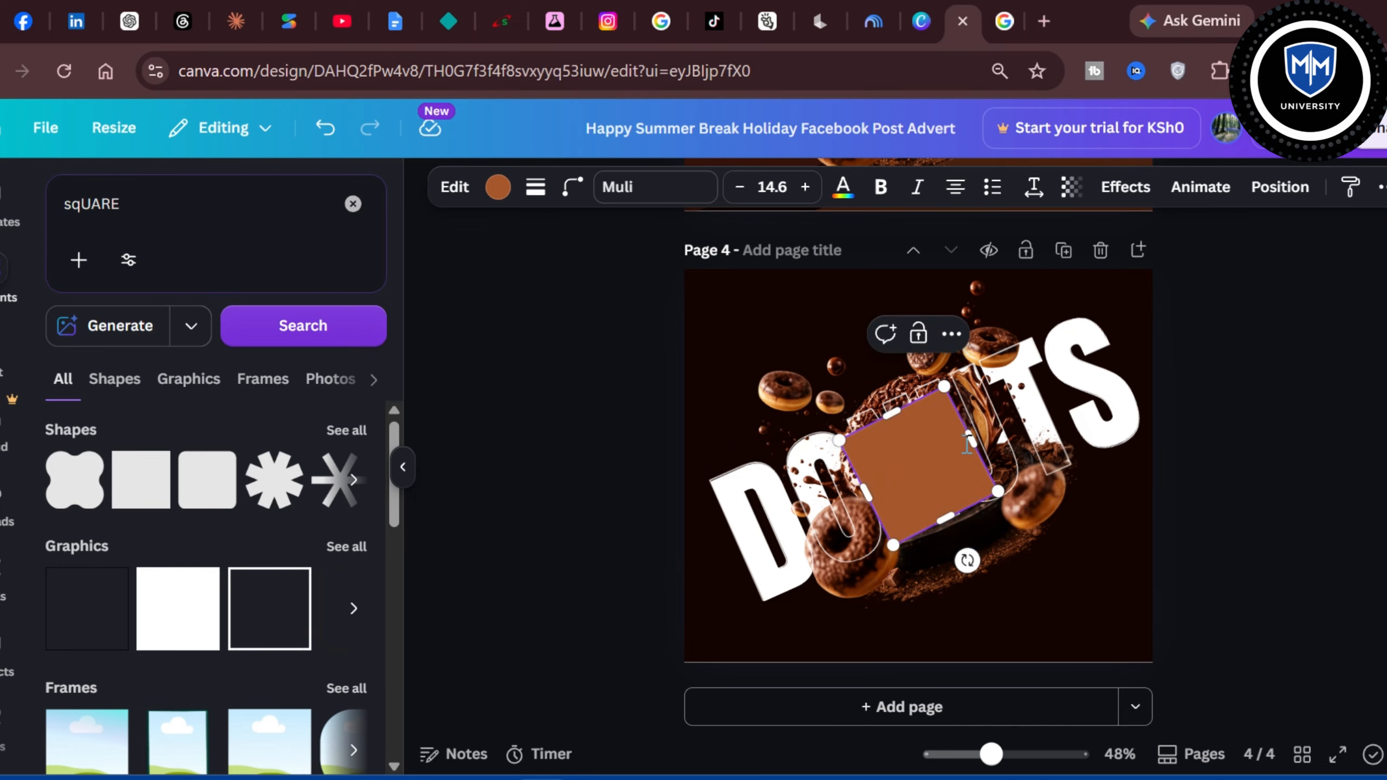
pyautogui.moveTo(973, 440); pyautogui.dragTo(1188, 328)
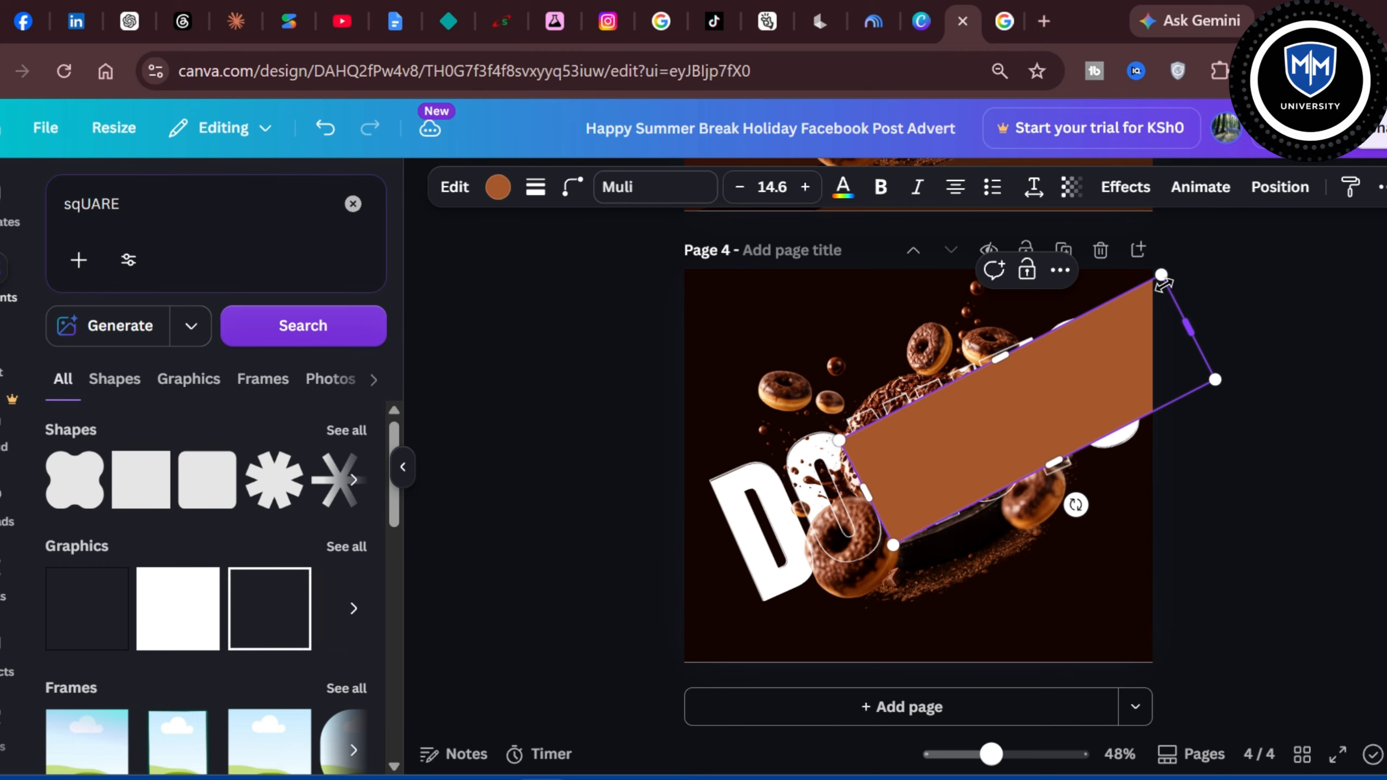
pyautogui.moveTo(851, 515); pyautogui.dragTo(648, 606)
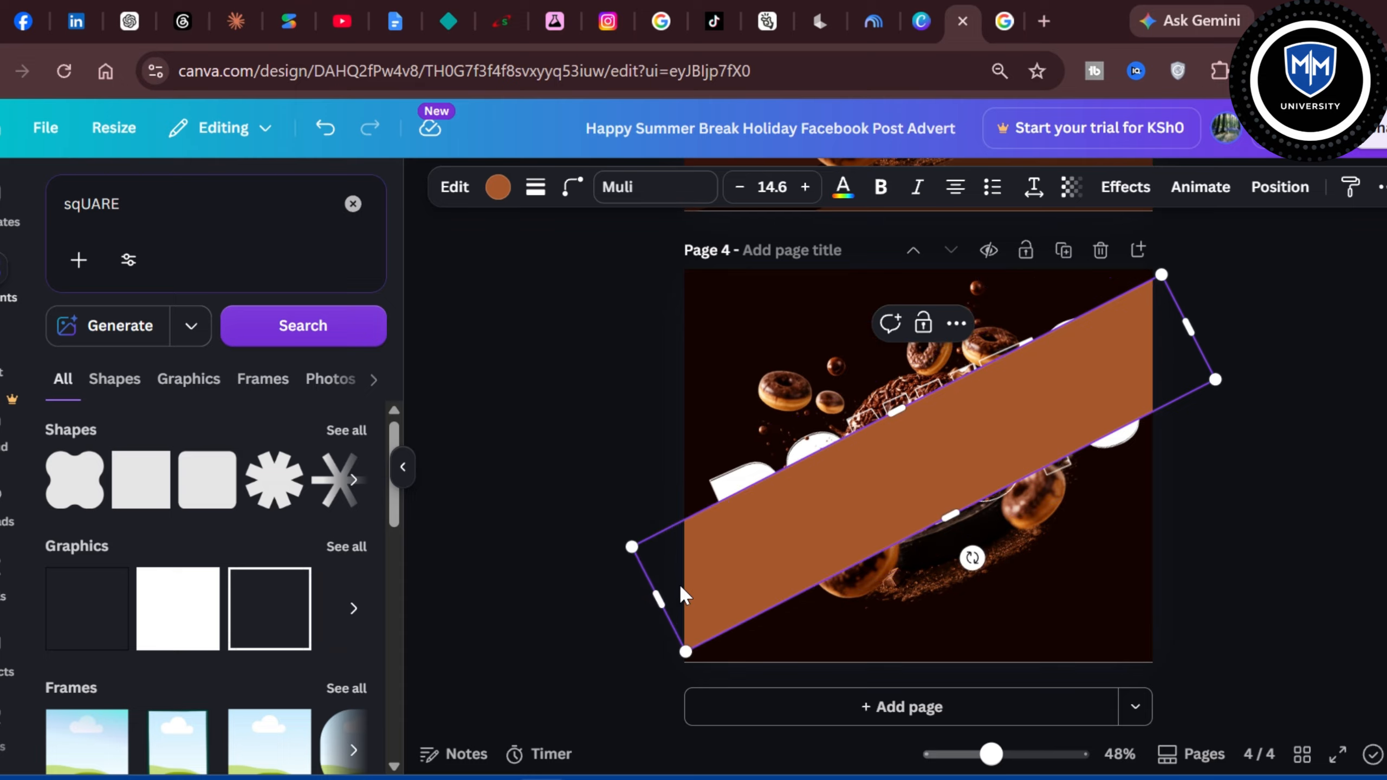
# Step: Move the orange band to the page's lower-right corner and thicken it so it fills that corner diagonally
pyautogui.moveTo(895, 499); pyautogui.dragTo(1079, 655)
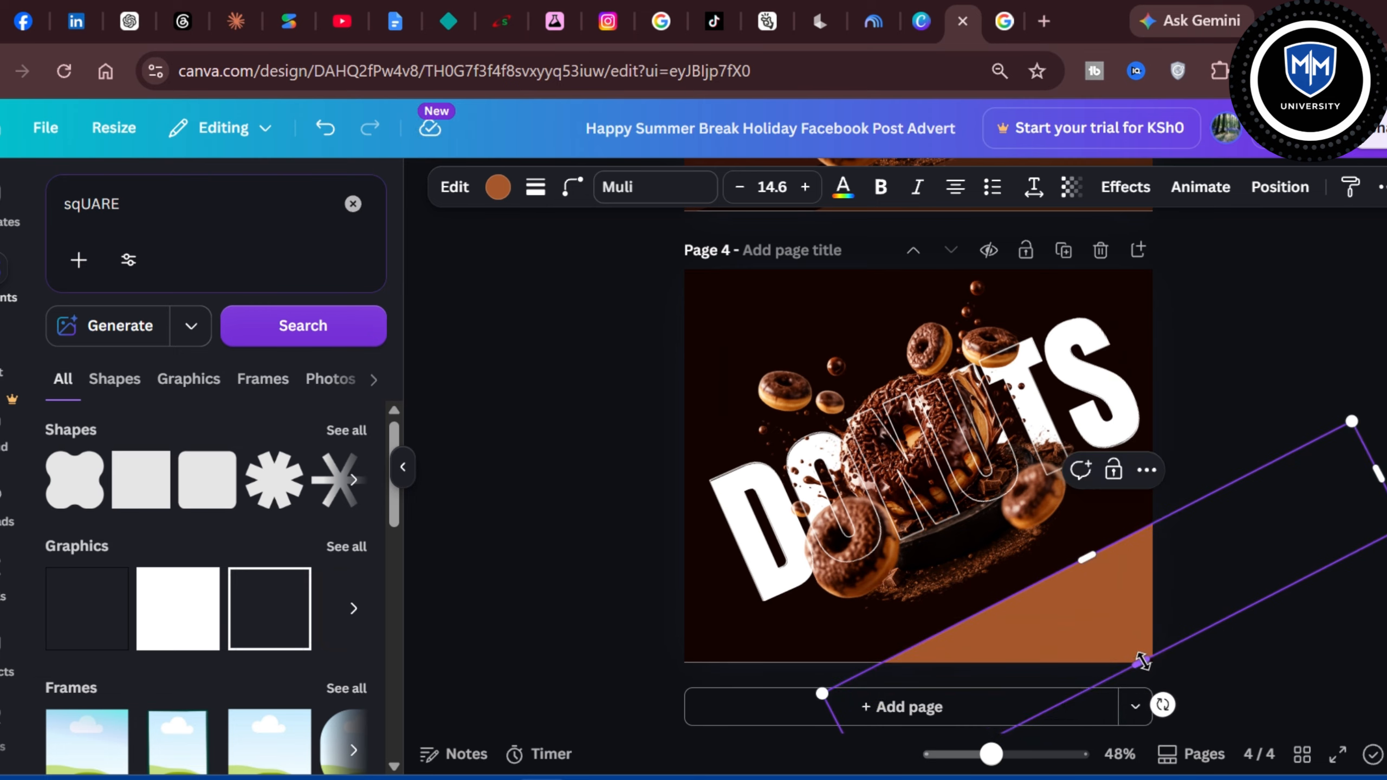
pyautogui.moveTo(1175, 706)
pyautogui.mouseDown()
pyautogui.moveTo(1206, 718)
pyautogui.moveTo(1199, 694)
pyautogui.mouseUp()
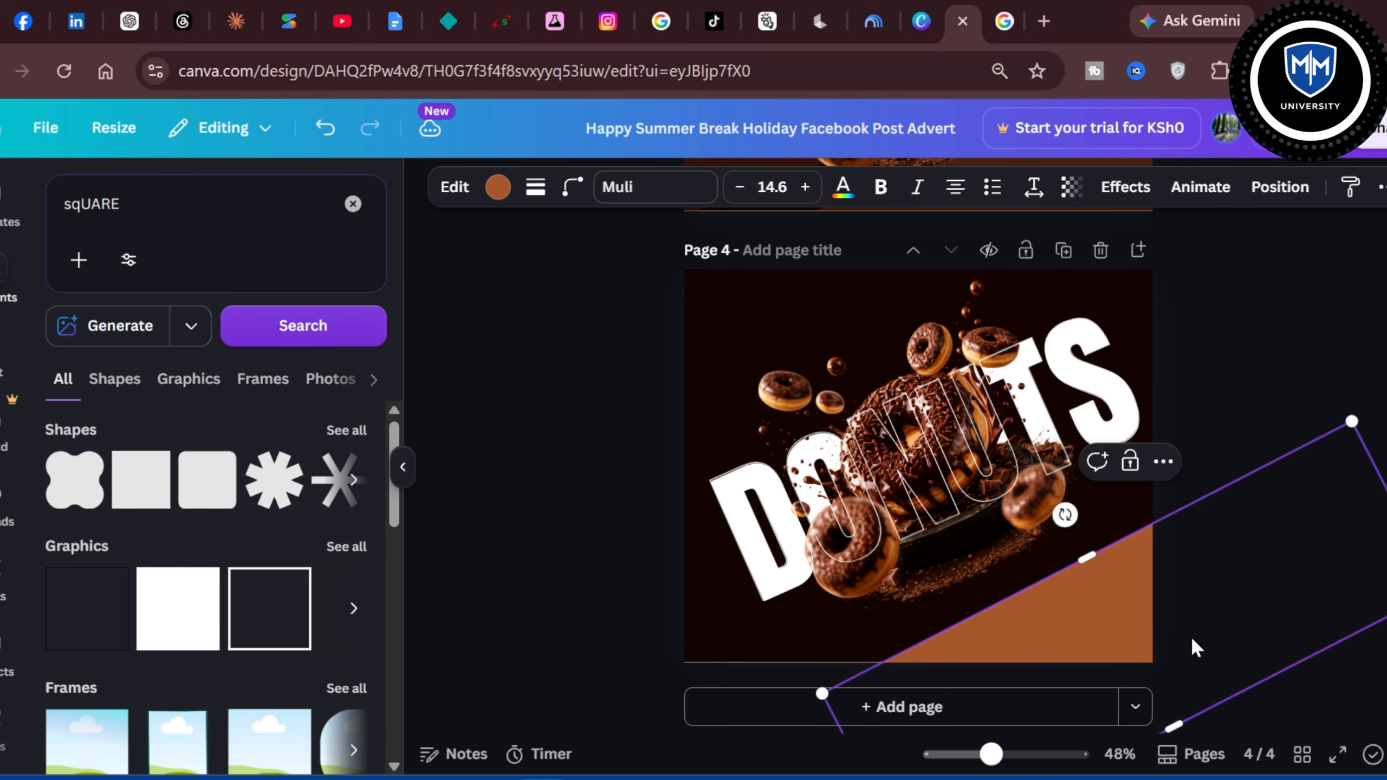
pyautogui.moveTo(1173, 643); pyautogui.dragTo(1137, 653)
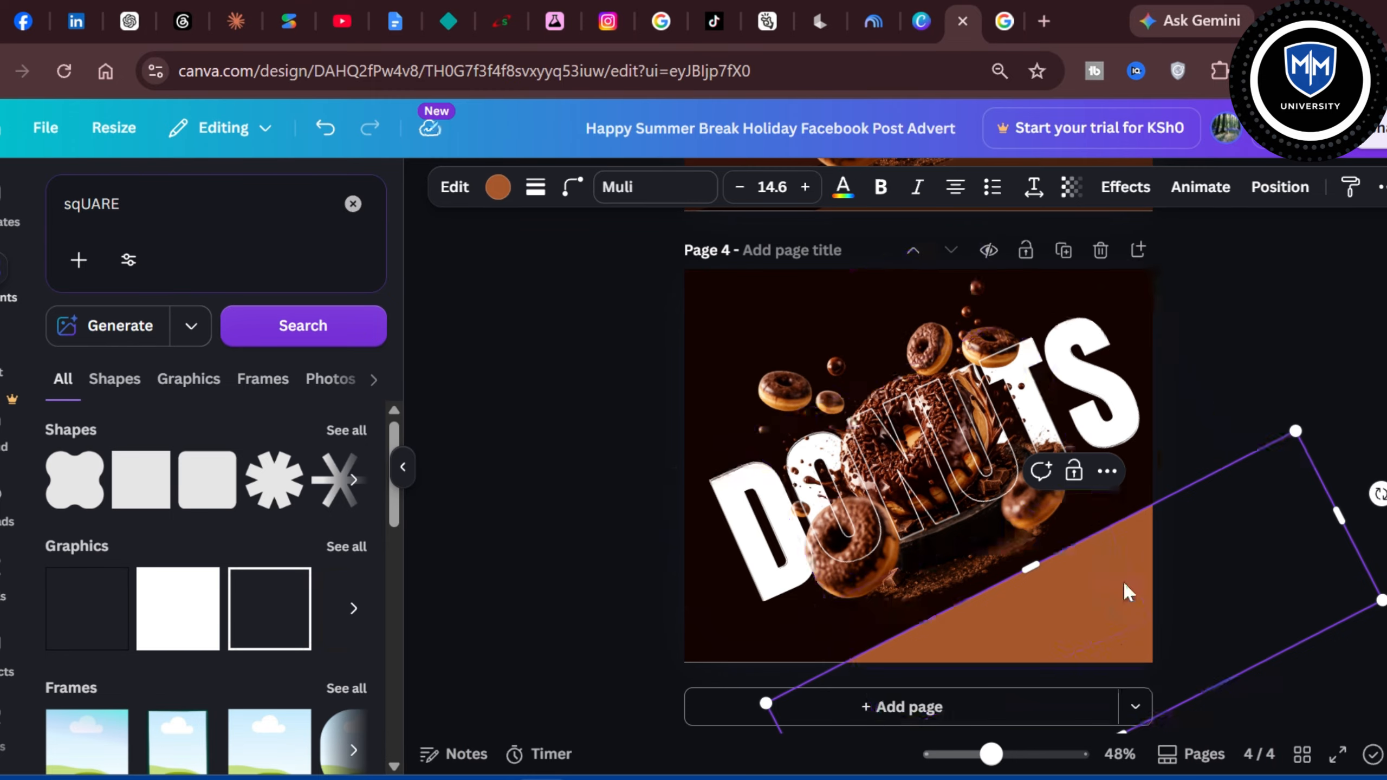
pyautogui.press('Escape')
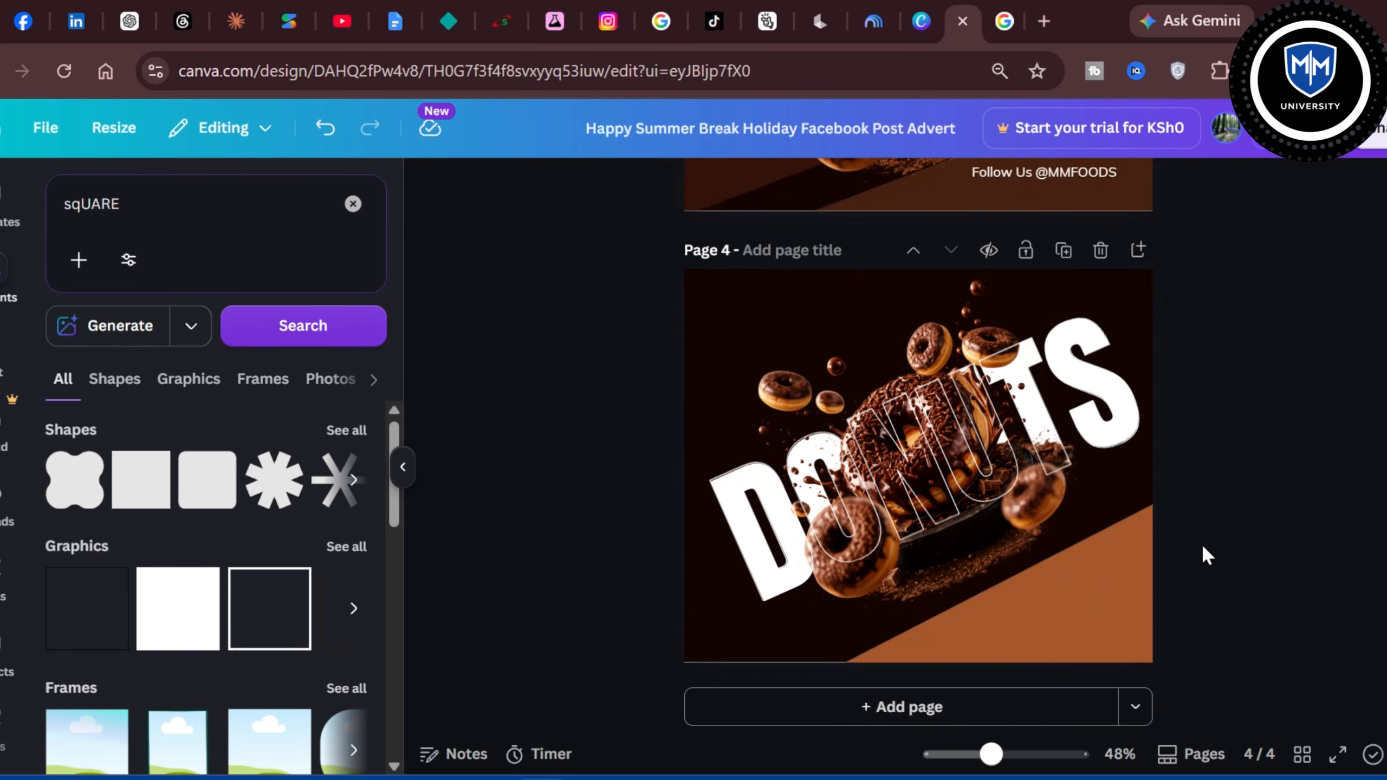
# Step: Duplicate the orange band twice, placing one copy across the page's middle and the other over its upper-left corner
pyautogui.click(1119, 541)
pyautogui.click(1071, 460)
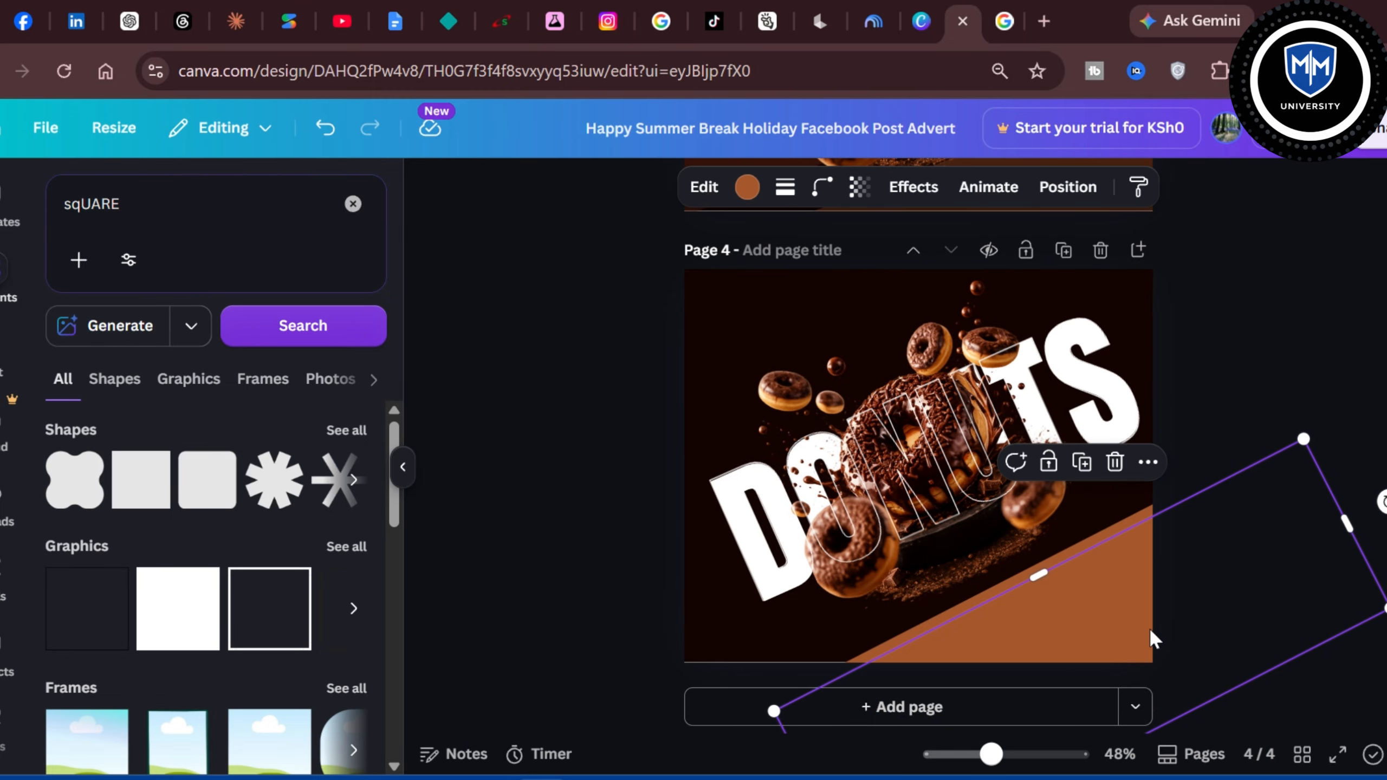
pyautogui.moveTo(1149, 628); pyautogui.dragTo(992, 427)
pyautogui.click(930, 262)
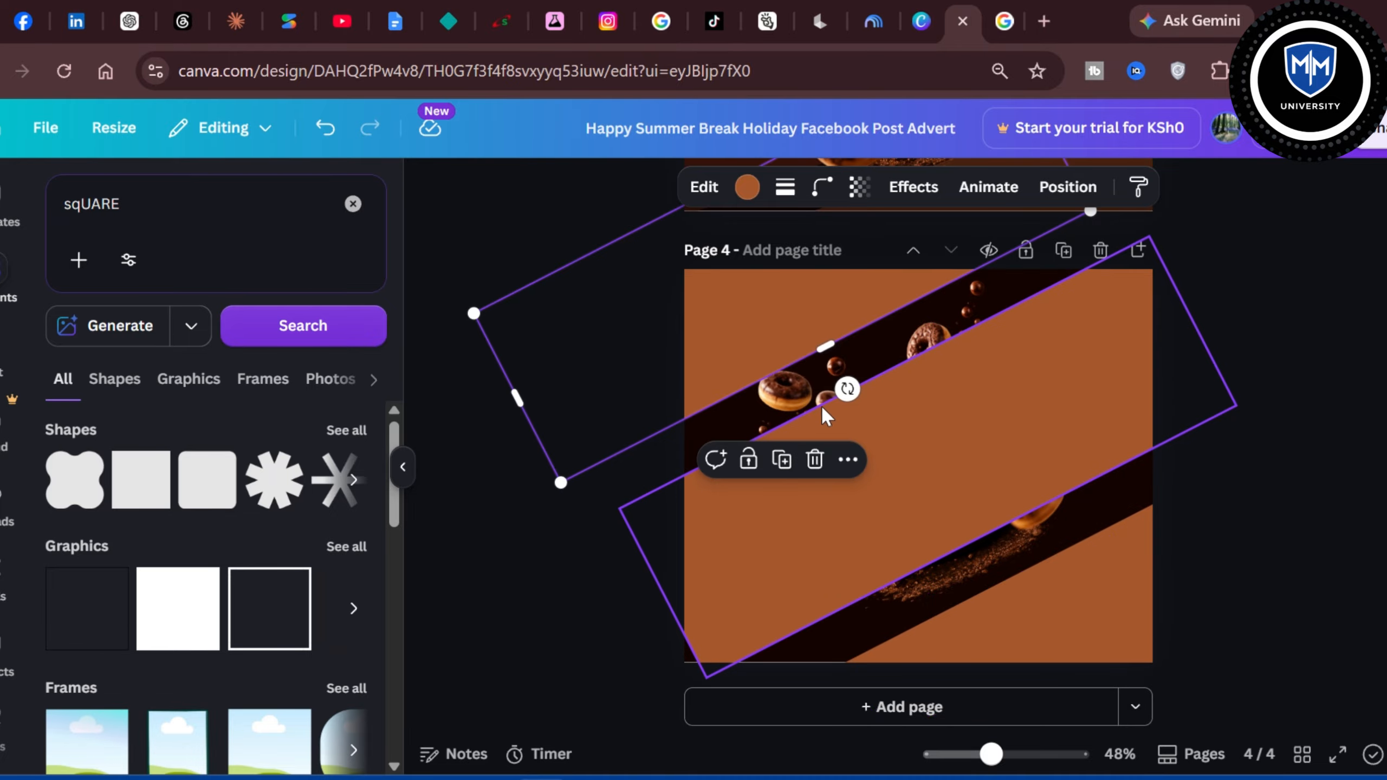
pyautogui.click(1277, 433)
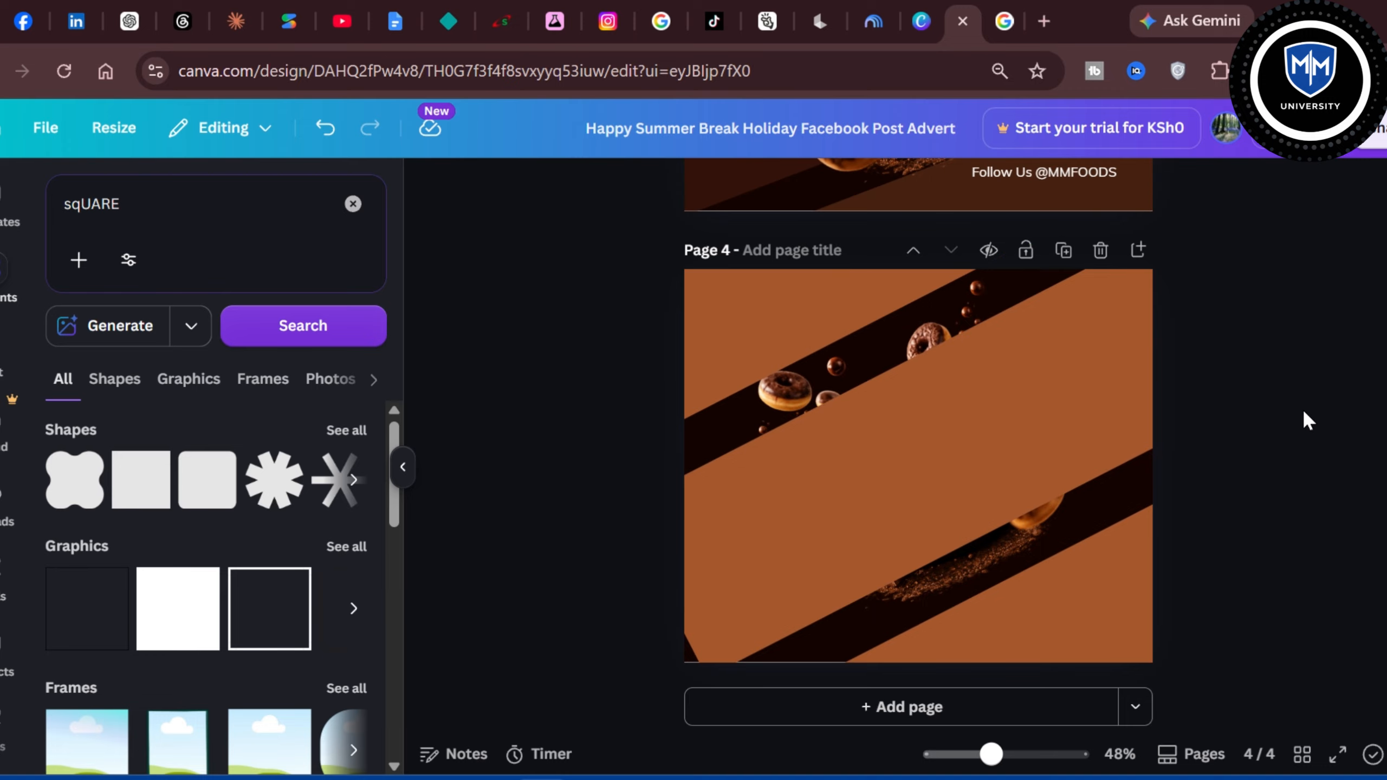
# Step: Shift the middle band slightly towards the lower left and widen it along both long edges
pyautogui.click(1103, 398)
pyautogui.moveTo(1101, 399)
pyautogui.mouseDown()
pyautogui.moveTo(1080, 420)
pyautogui.moveTo(1113, 408)
pyautogui.moveTo(1091, 410)
pyautogui.mouseUp()
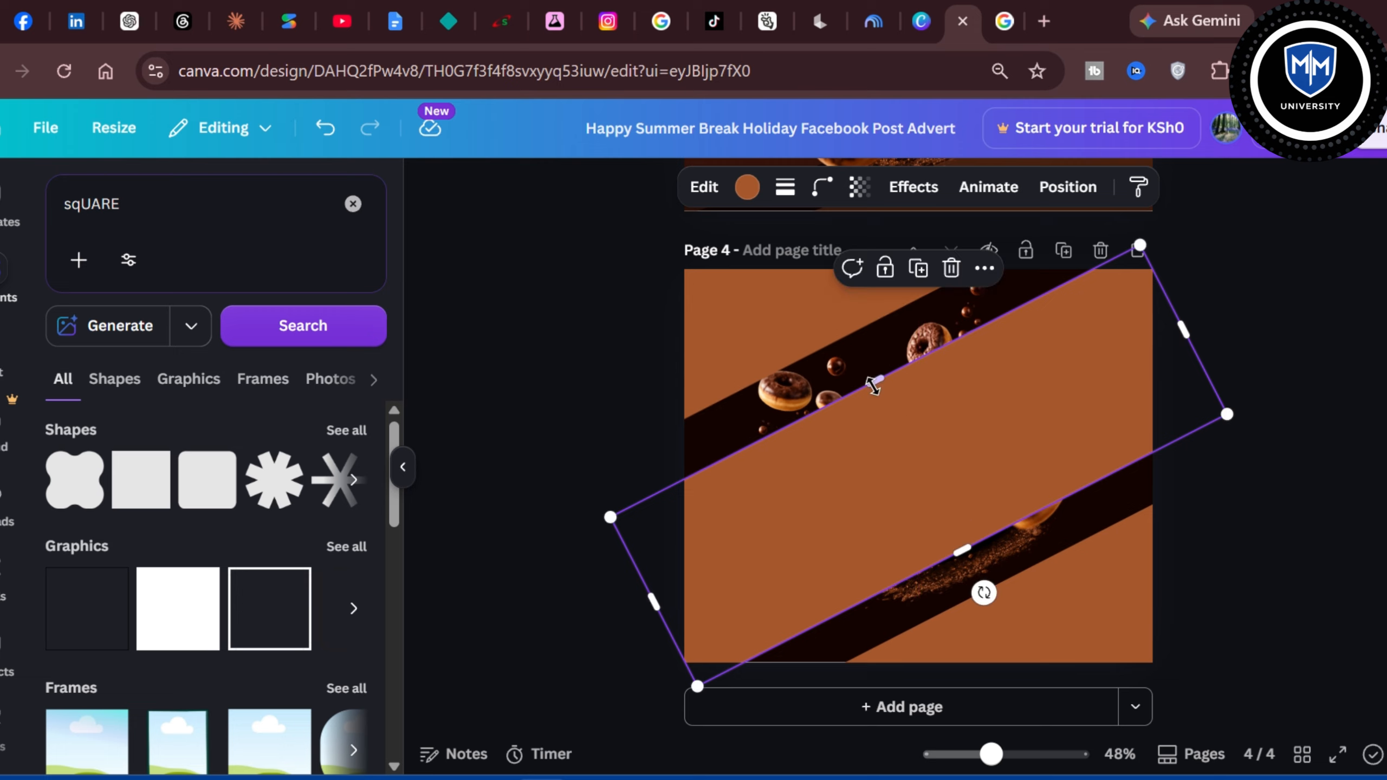
pyautogui.moveTo(873, 384); pyautogui.dragTo(868, 368)
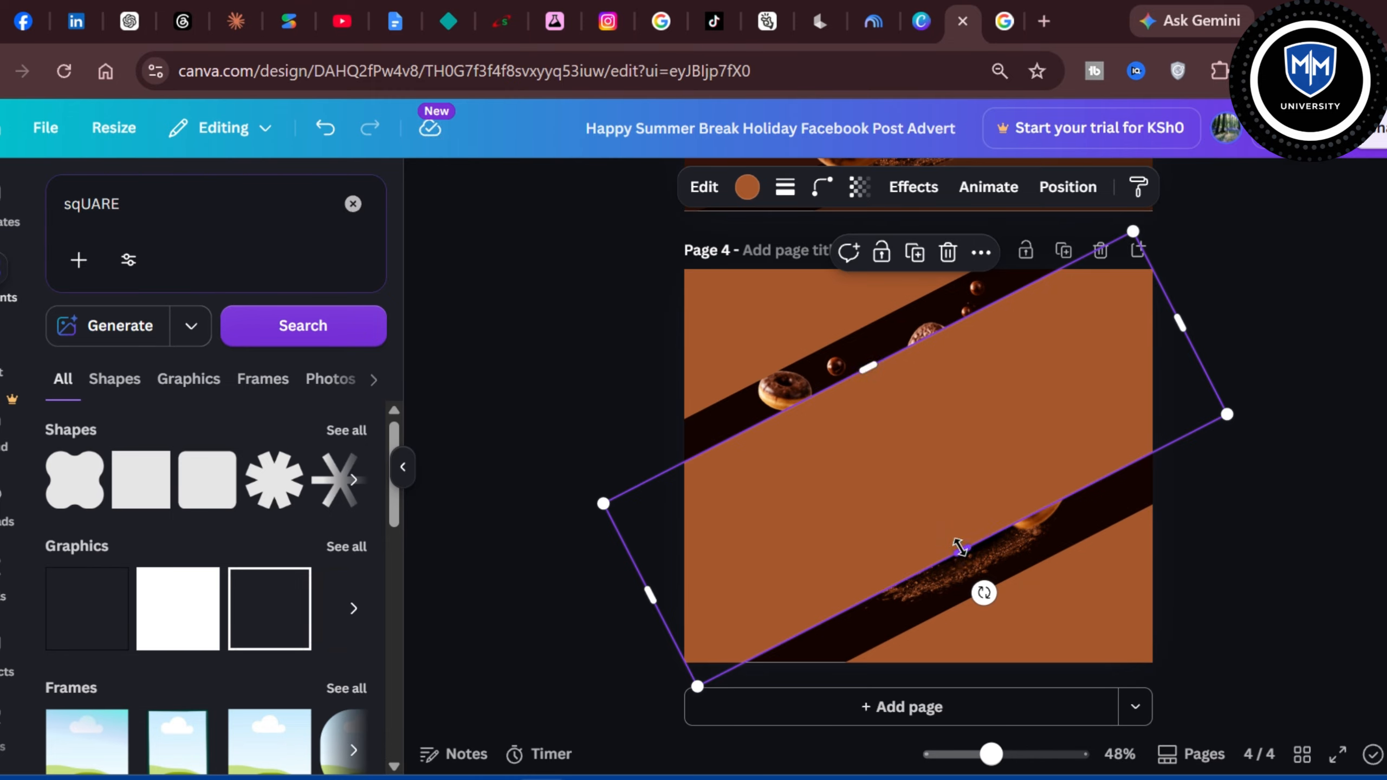
pyautogui.moveTo(960, 546); pyautogui.dragTo(963, 555)
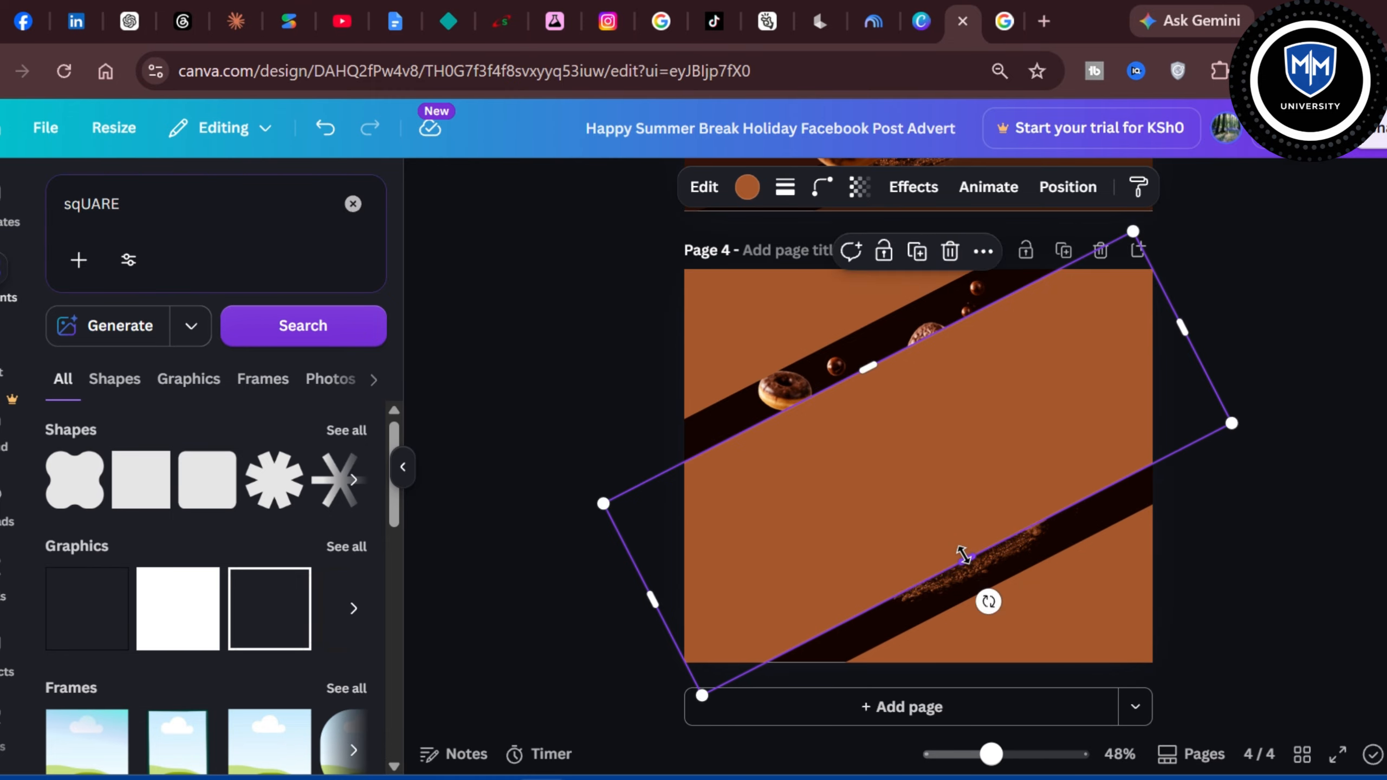
# Step: Recolor the middle band with the dark reddish brown from the donut photo's colors
pyautogui.click(1244, 510)
pyautogui.click(1060, 440)
pyautogui.click(747, 186)
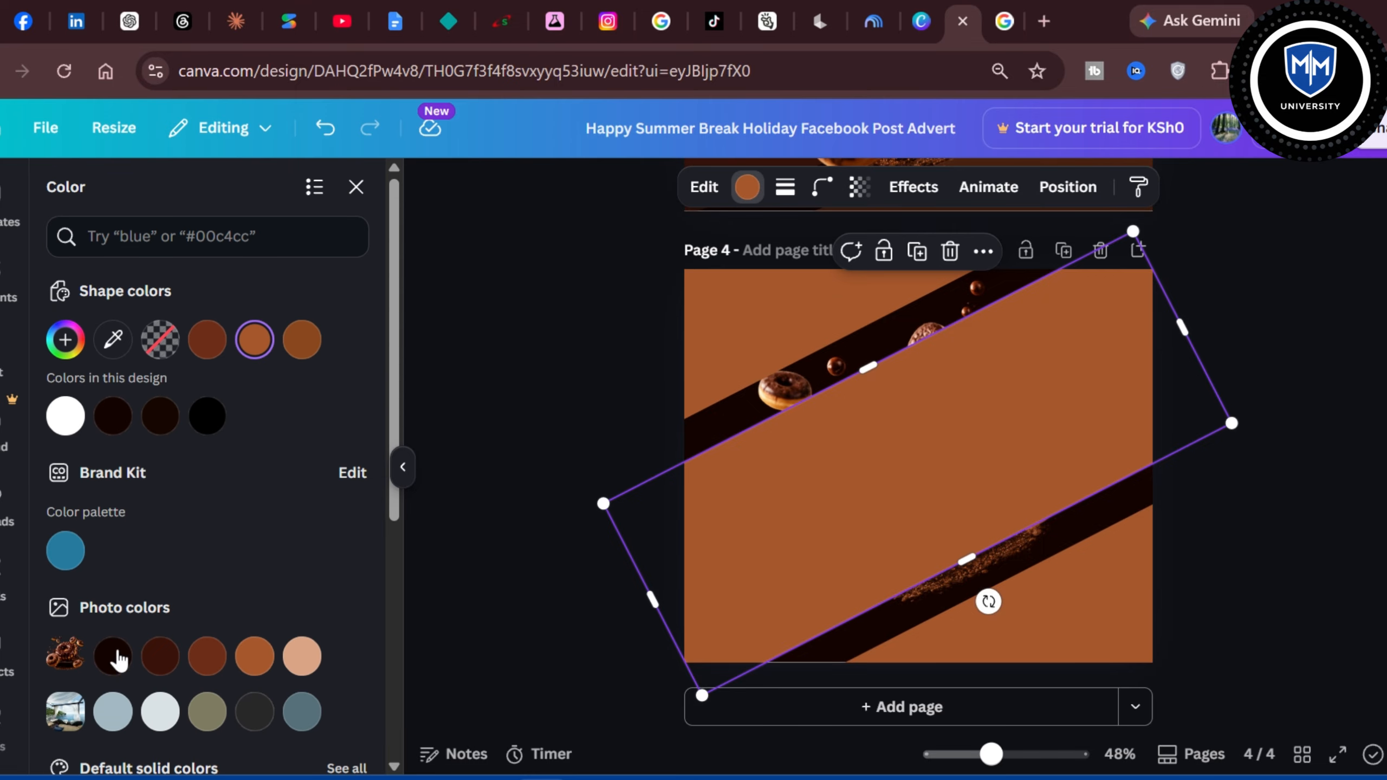
pyautogui.click(160, 656)
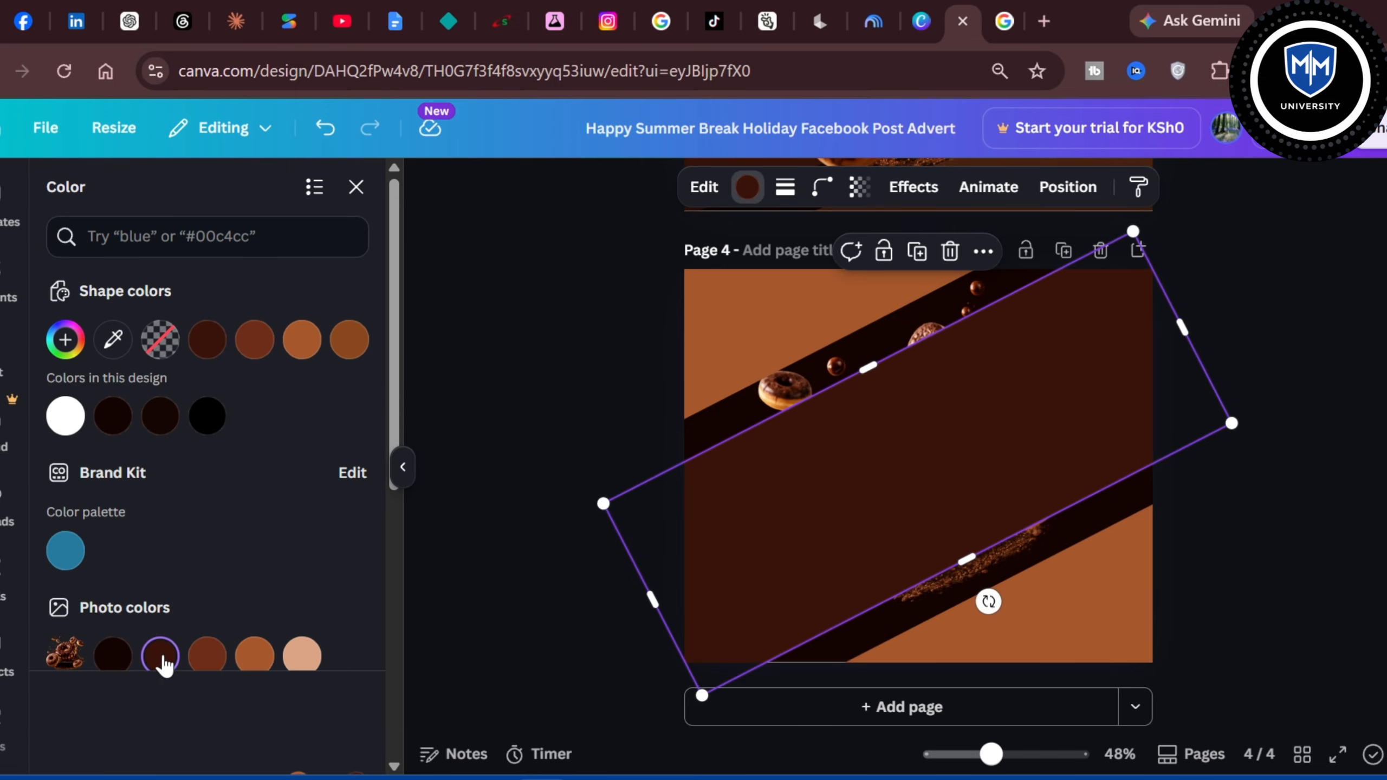
pyautogui.click(1308, 338)
# Step: Nudge the lower-right orange band slightly farther into the page corner
pyautogui.click(1134, 612)
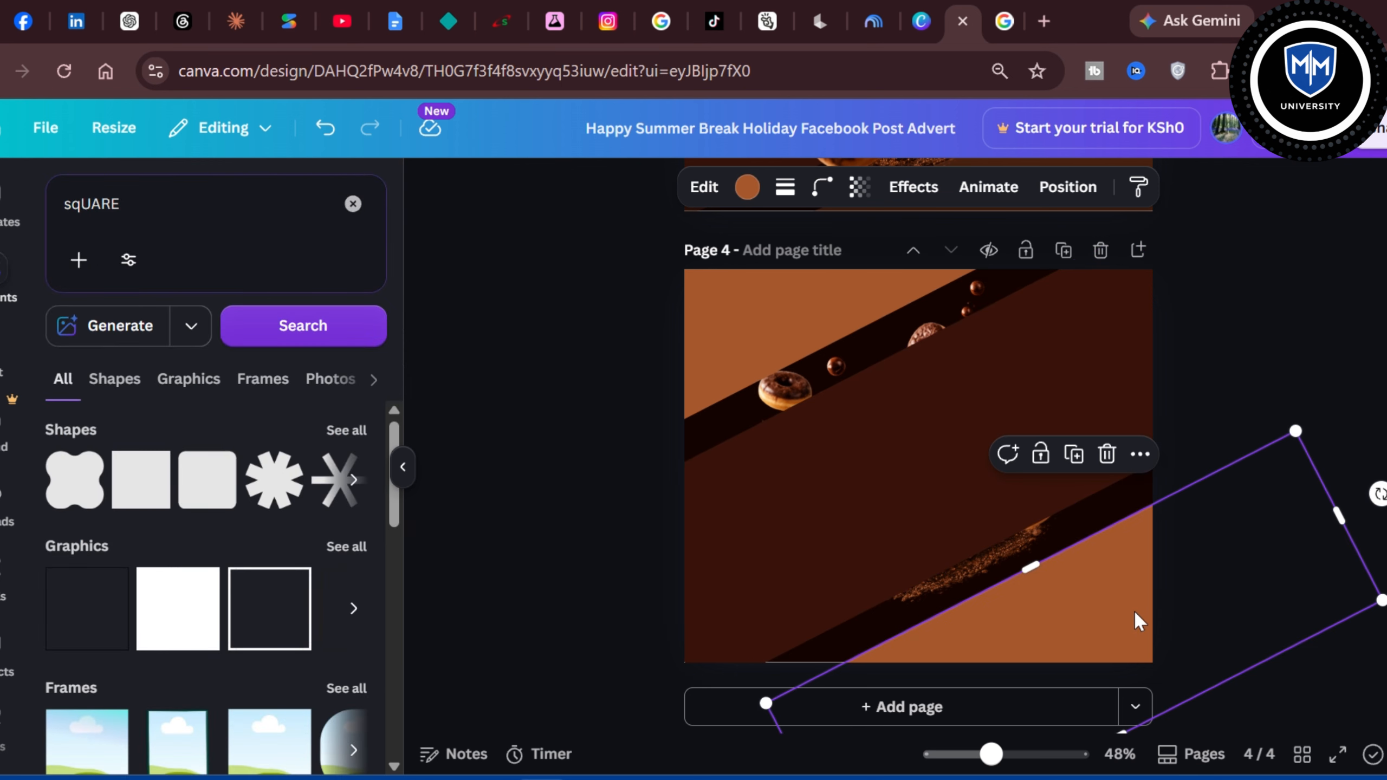
pyautogui.moveTo(1134, 609); pyautogui.dragTo(1140, 620)
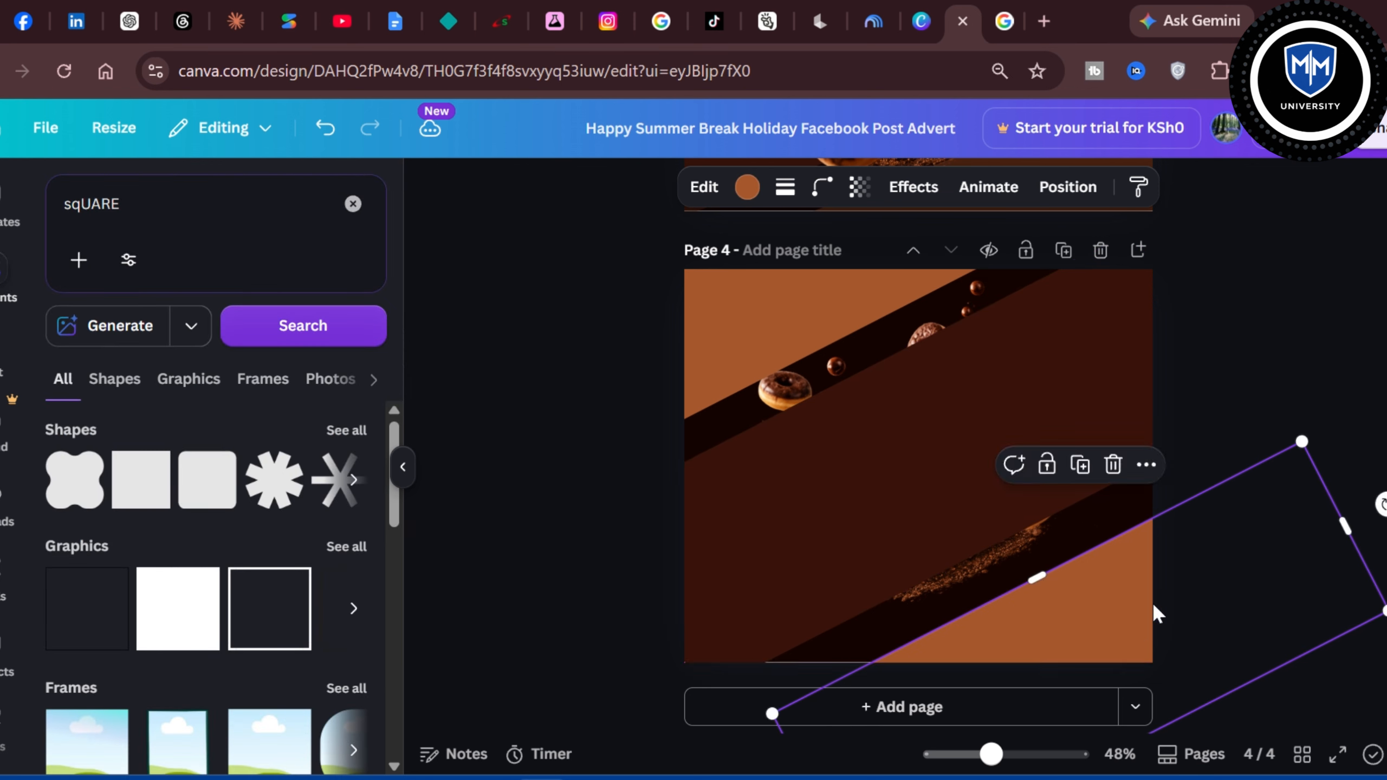
pyautogui.click(1311, 370)
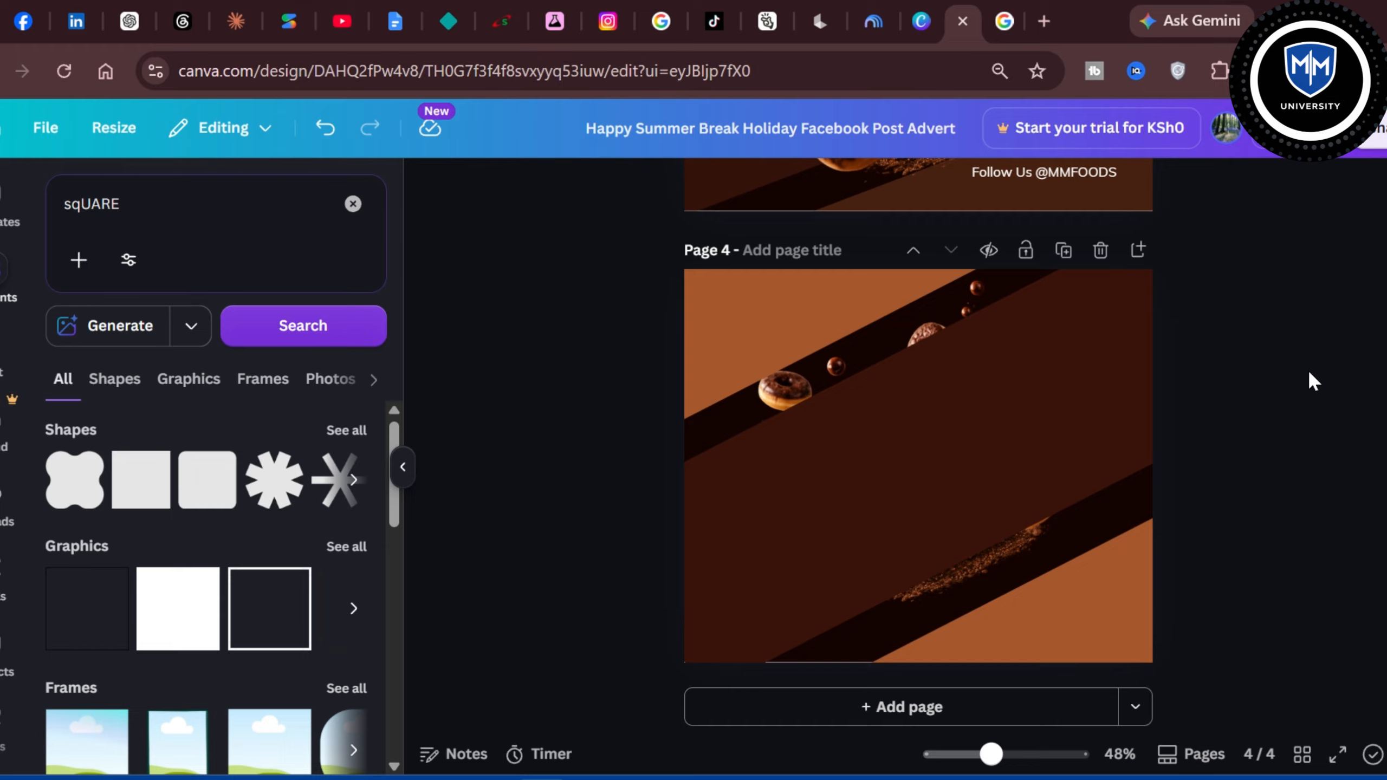
# Step: Set the transparency of the dark reddish-brown middle band to 41
pyautogui.click(1067, 410)
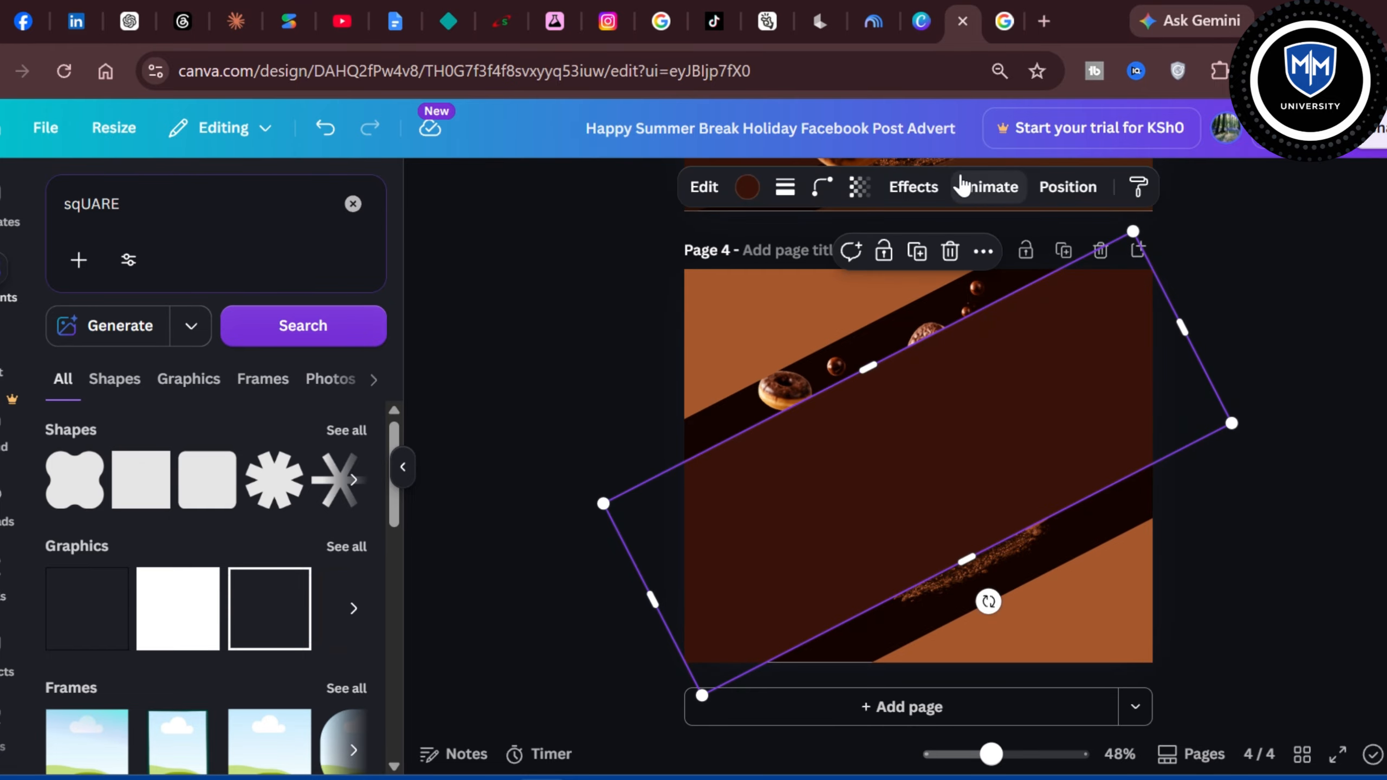
pyautogui.click(859, 186)
pyautogui.moveTo(904, 271); pyautogui.dragTo(817, 267)
# Step: Set the lower-right and upper-left orange bands to about 50 transparency
pyautogui.click(1130, 601)
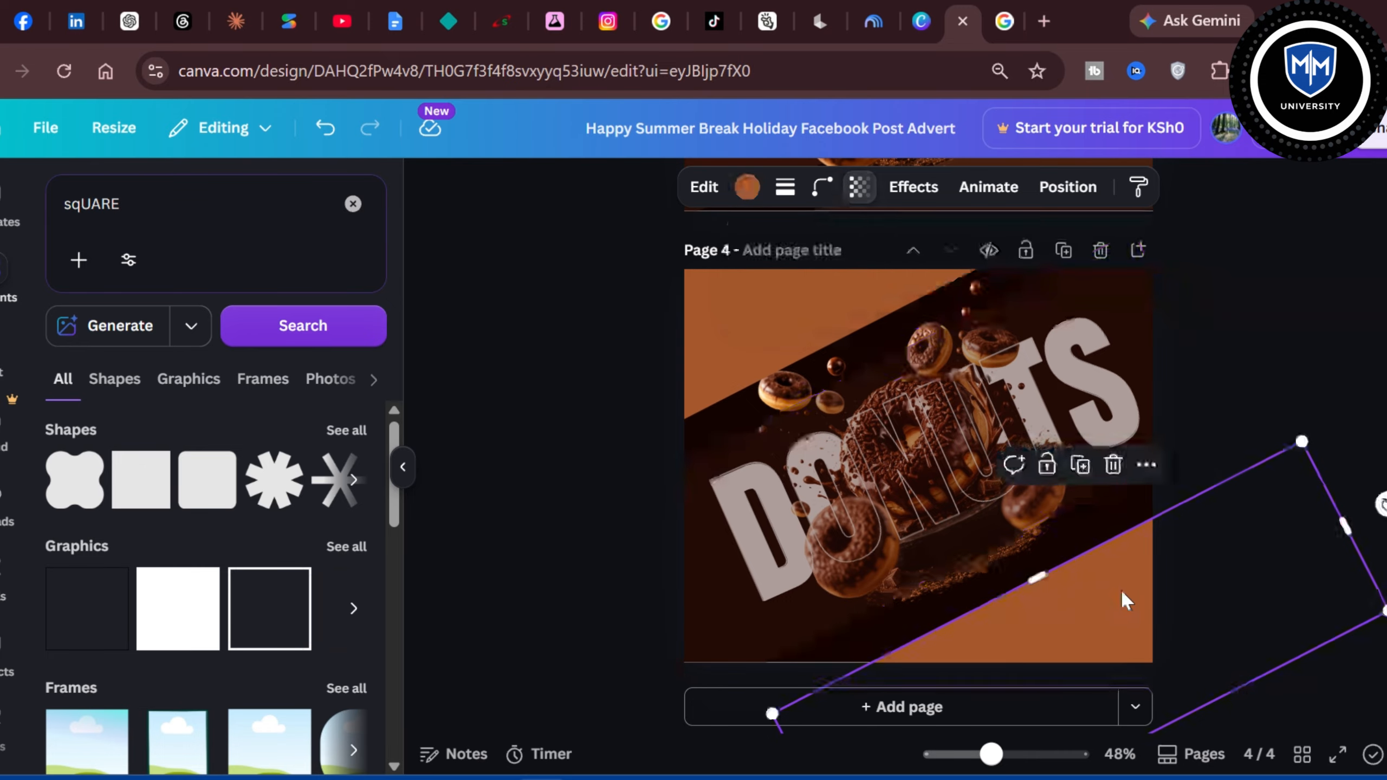
pyautogui.click(856, 202)
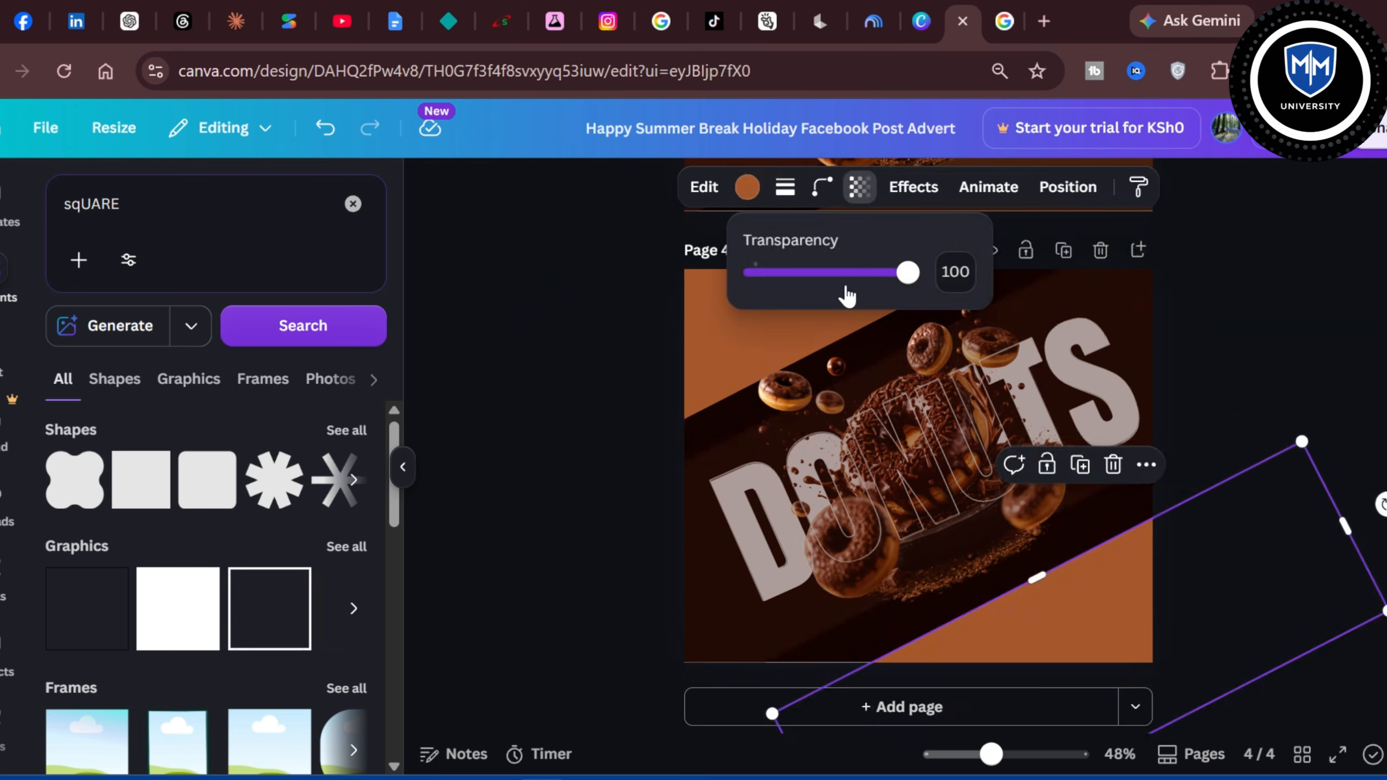
pyautogui.moveTo(905, 273); pyautogui.dragTo(829, 304)
pyautogui.click(763, 329)
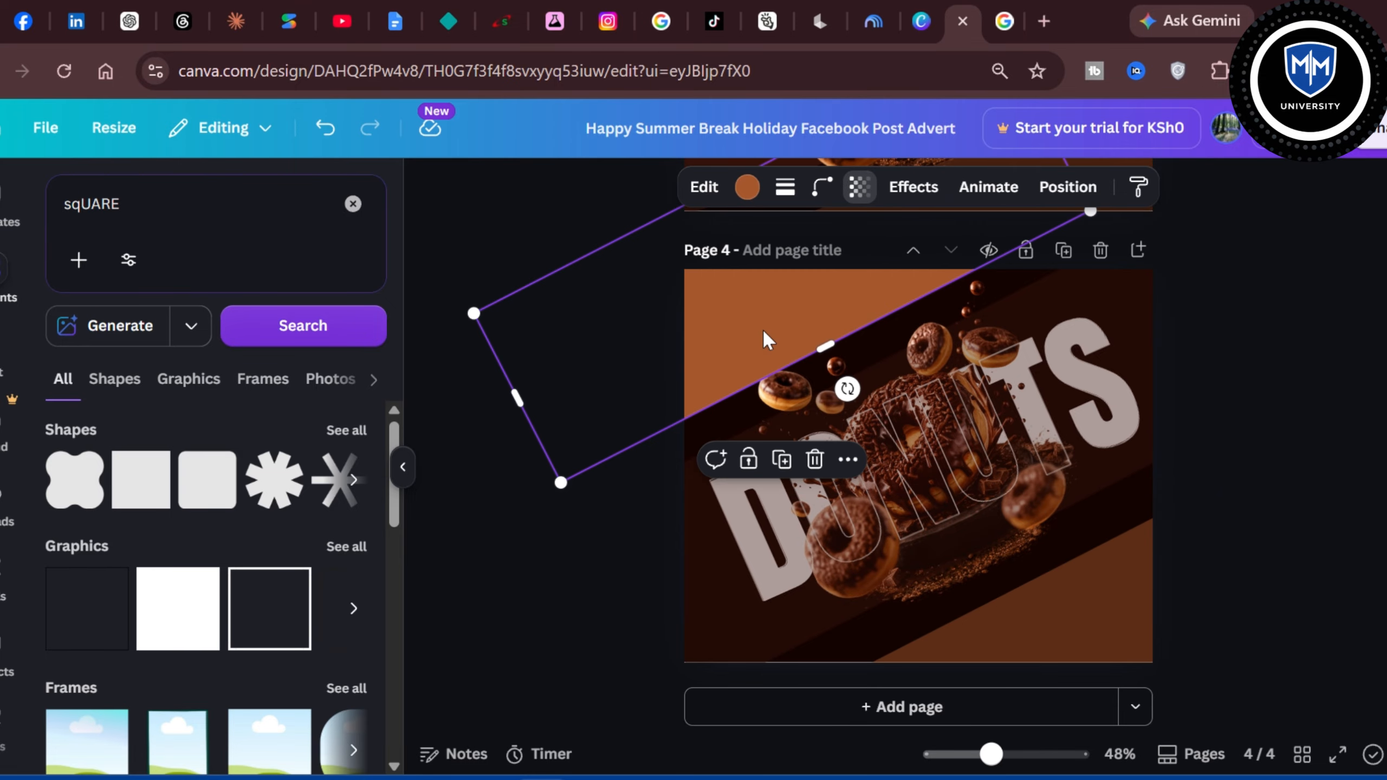
pyautogui.click(858, 188)
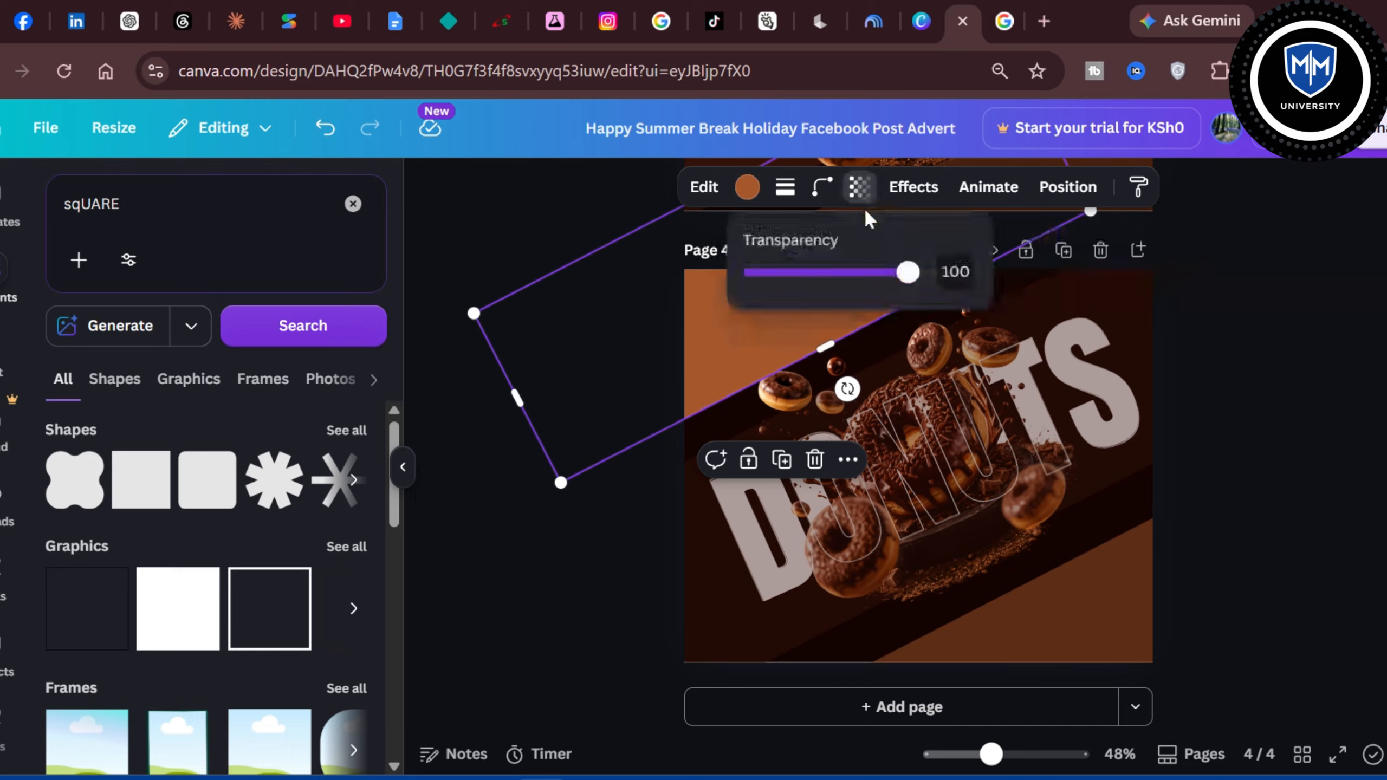
pyautogui.moveTo(906, 272); pyautogui.dragTo(831, 273)
pyautogui.click(1259, 340)
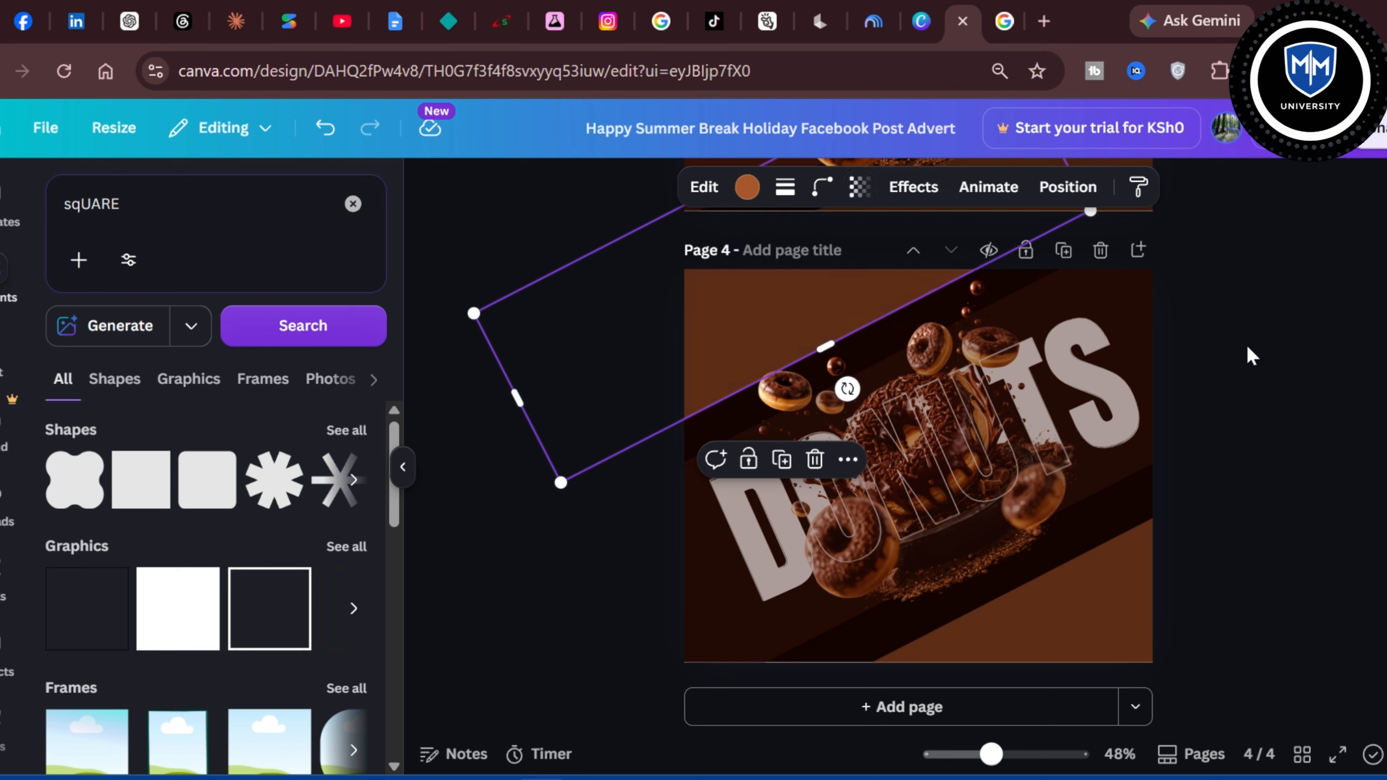
# Step: Send the dark middle band to the back, behind the donut image and the DONUTS lettering
pyautogui.click(1104, 378)
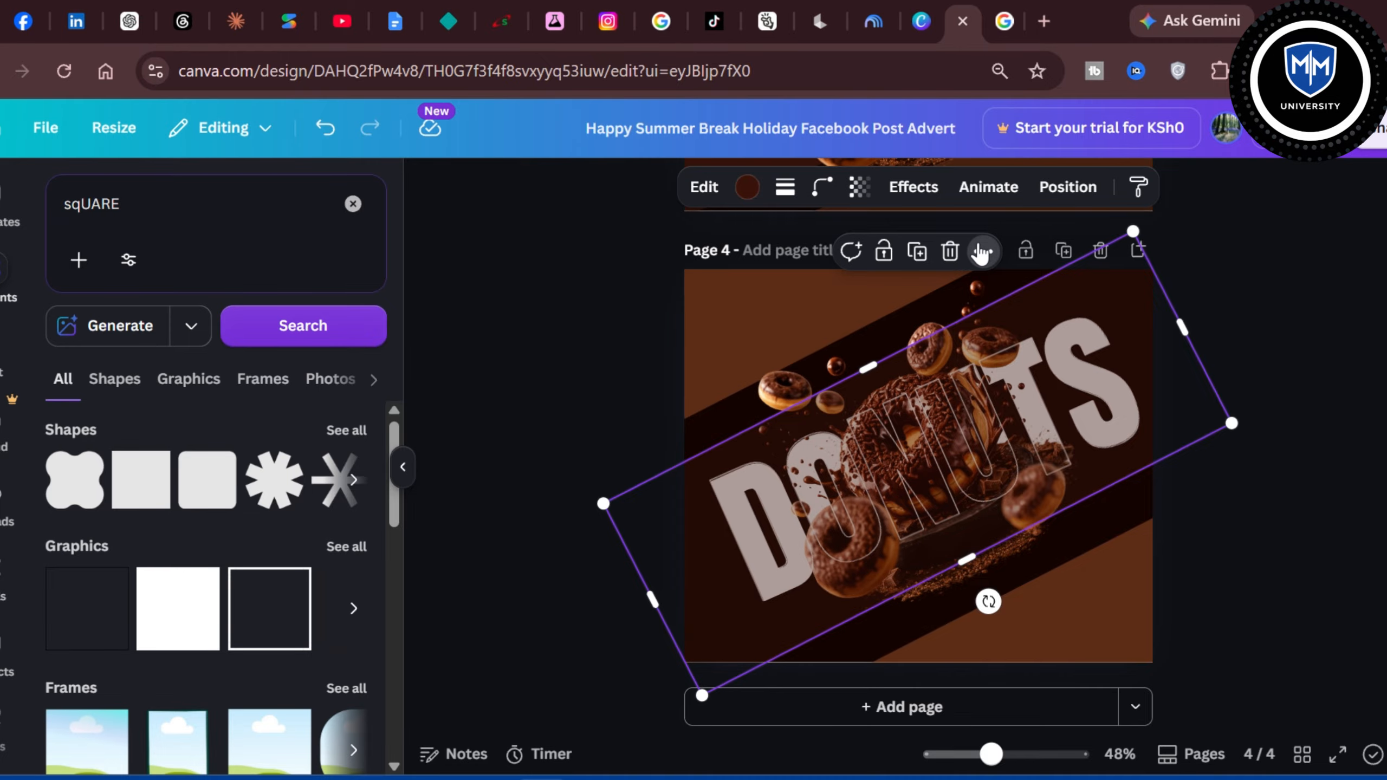
pyautogui.click(984, 258)
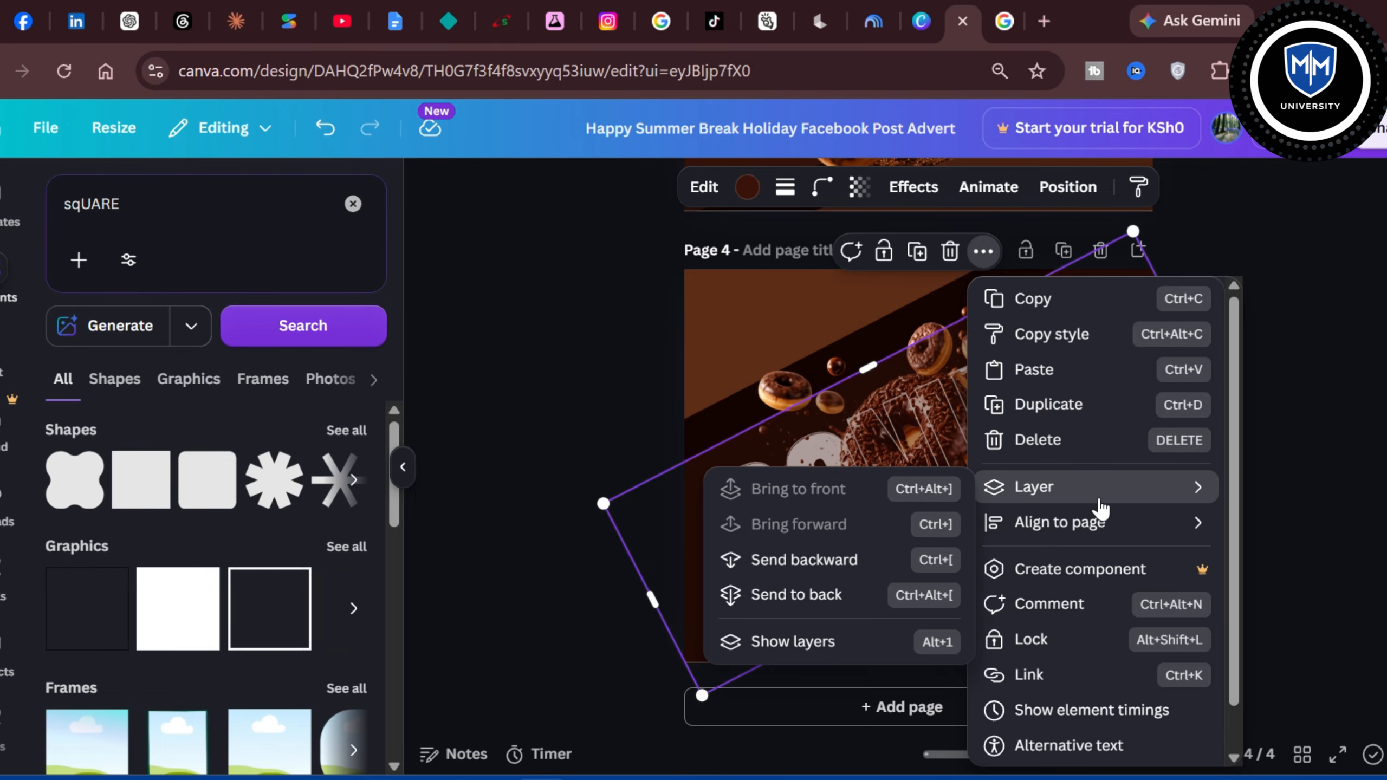
pyautogui.moveTo(1009, 496)
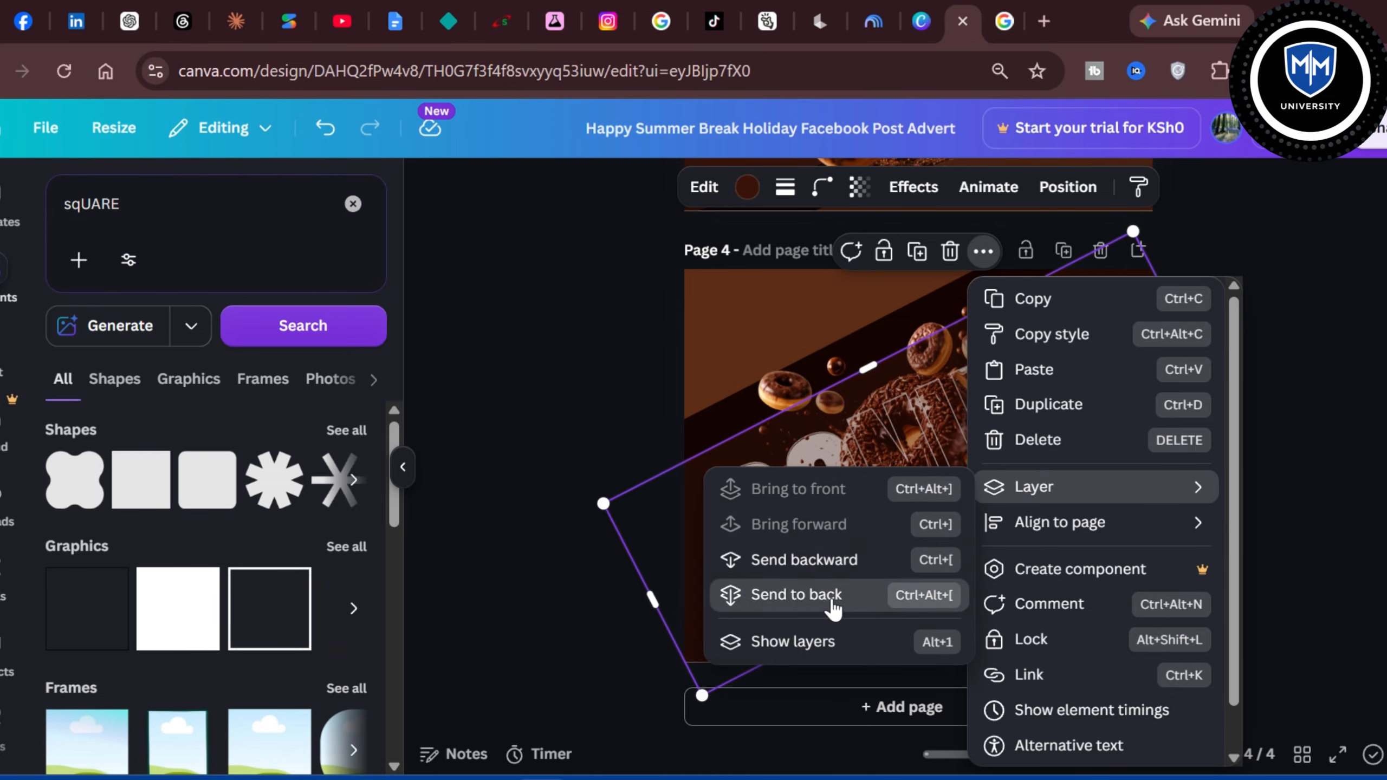
pyautogui.click(759, 594)
pyautogui.click(1345, 480)
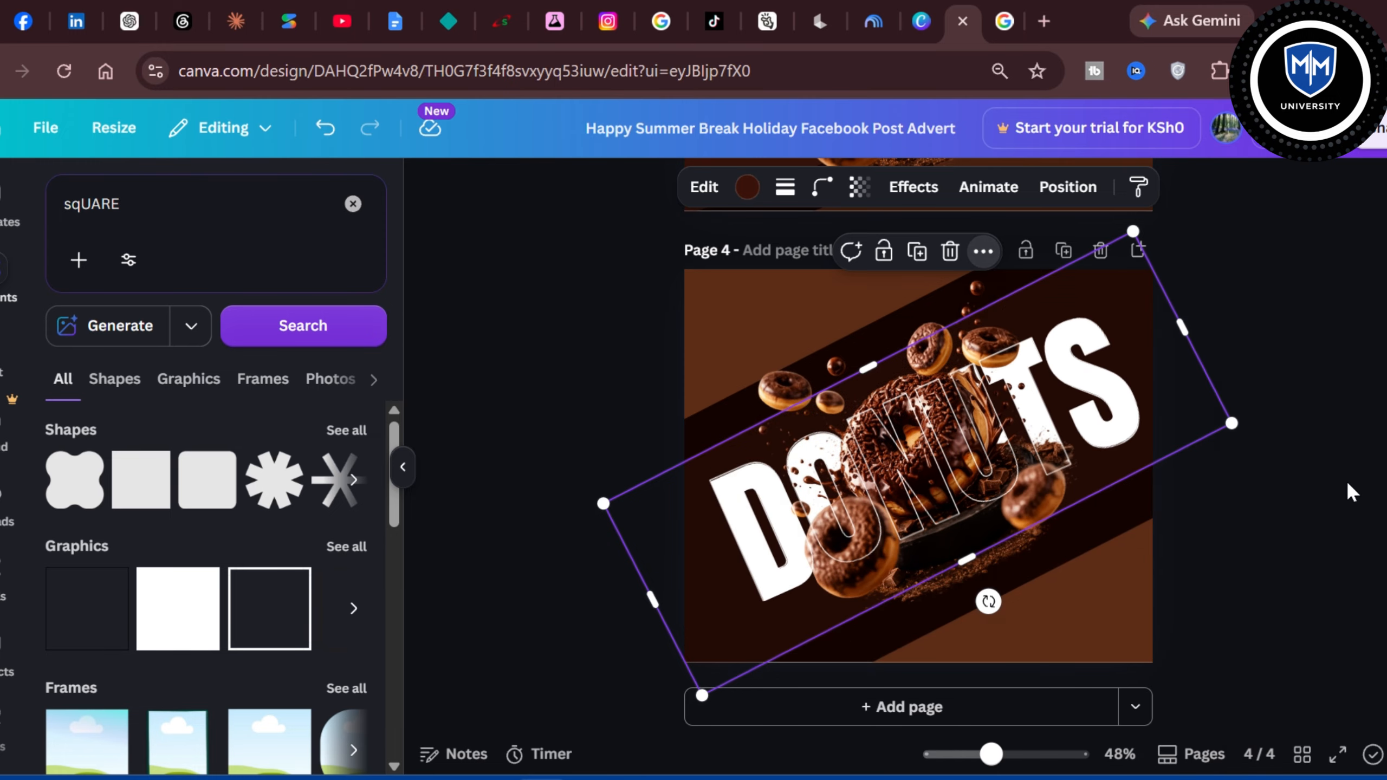
pyautogui.click(1344, 480)
# Step: Recolor the middle band with the lighter reddish brown from the donut photo's colors and set its transparency to 32
pyautogui.click(1150, 438)
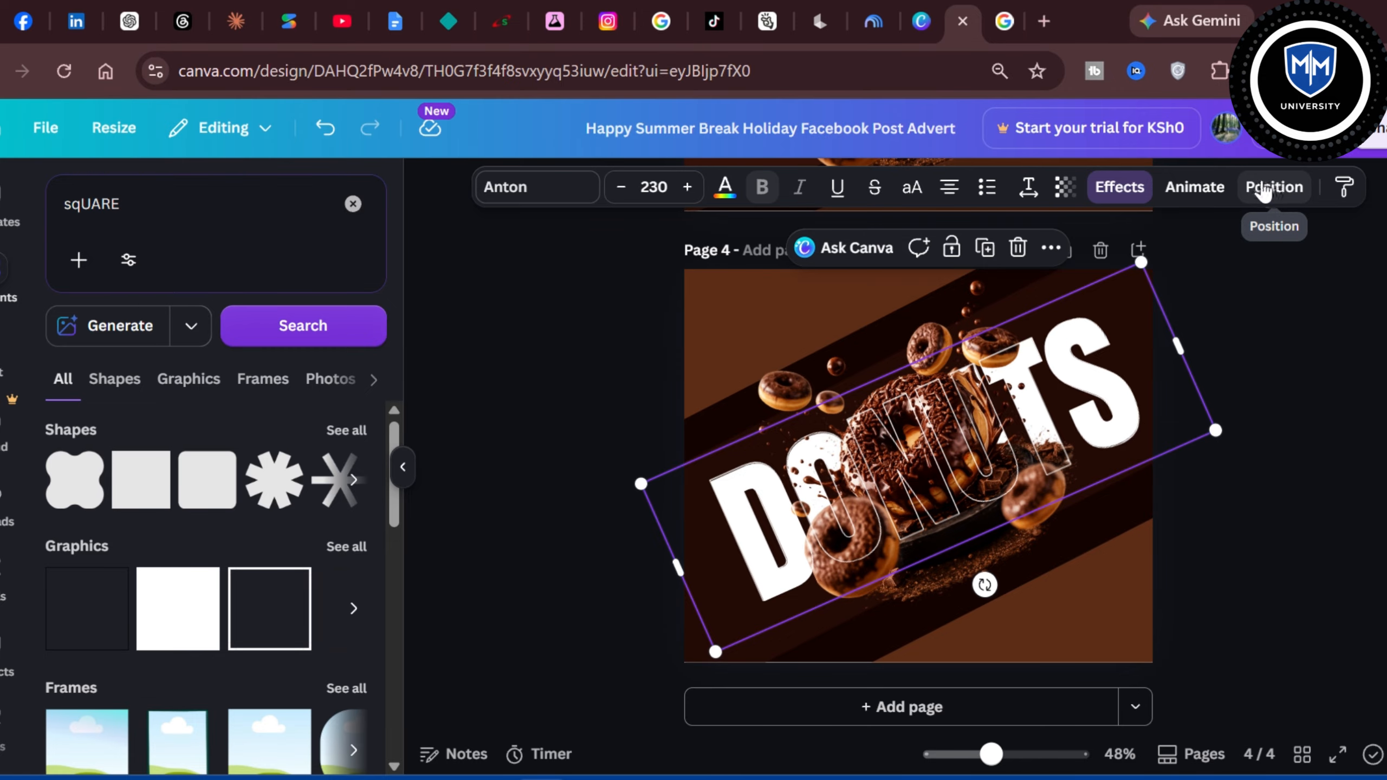
pyautogui.click(1264, 192)
pyautogui.click(250, 690)
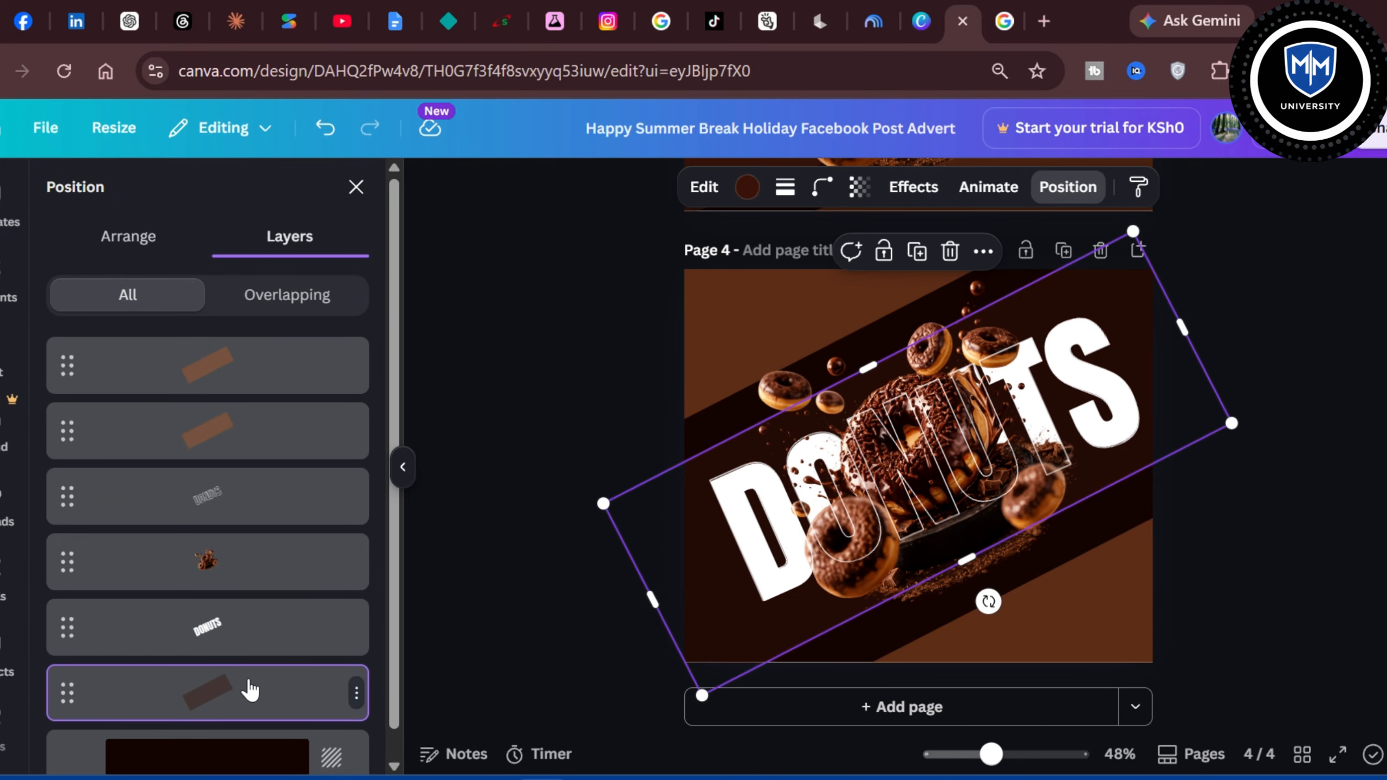
pyautogui.click(860, 189)
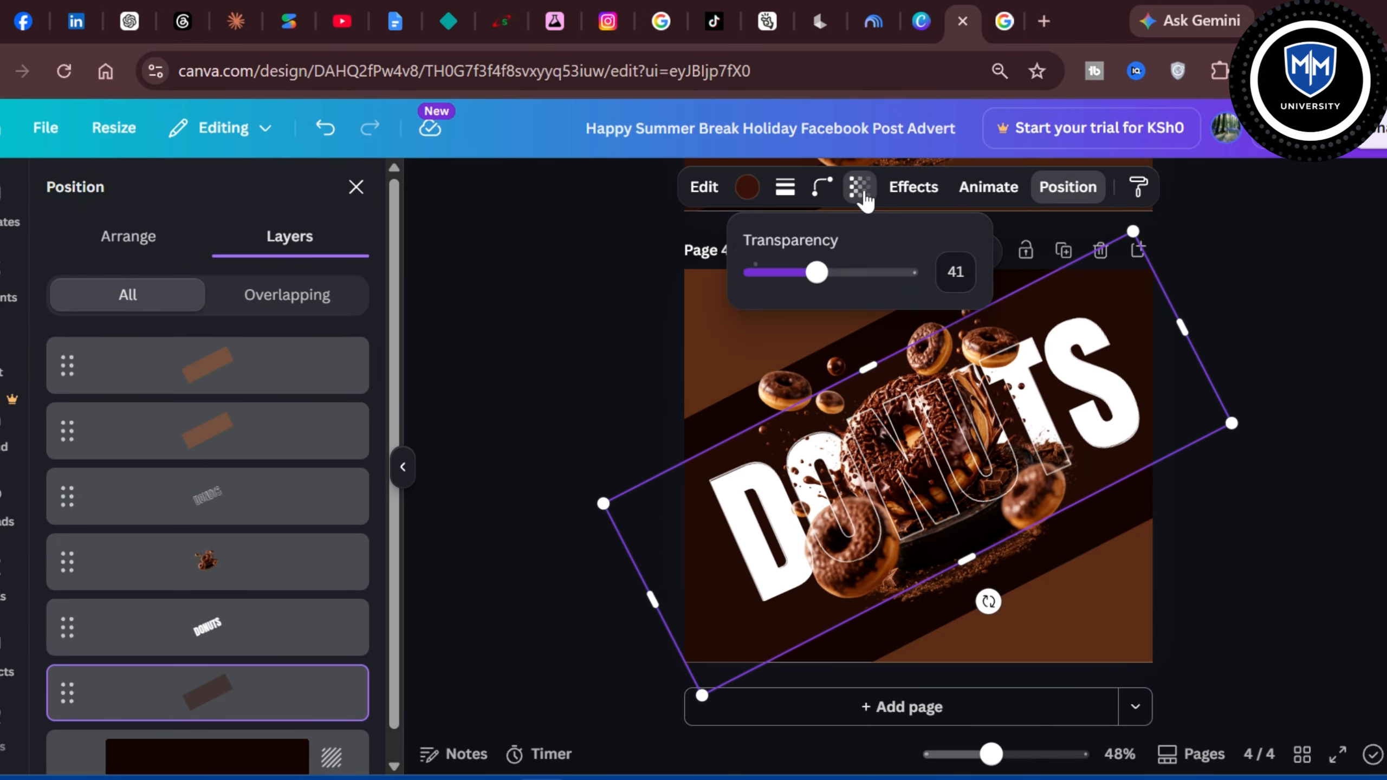
pyautogui.moveTo(817, 272); pyautogui.dragTo(866, 285)
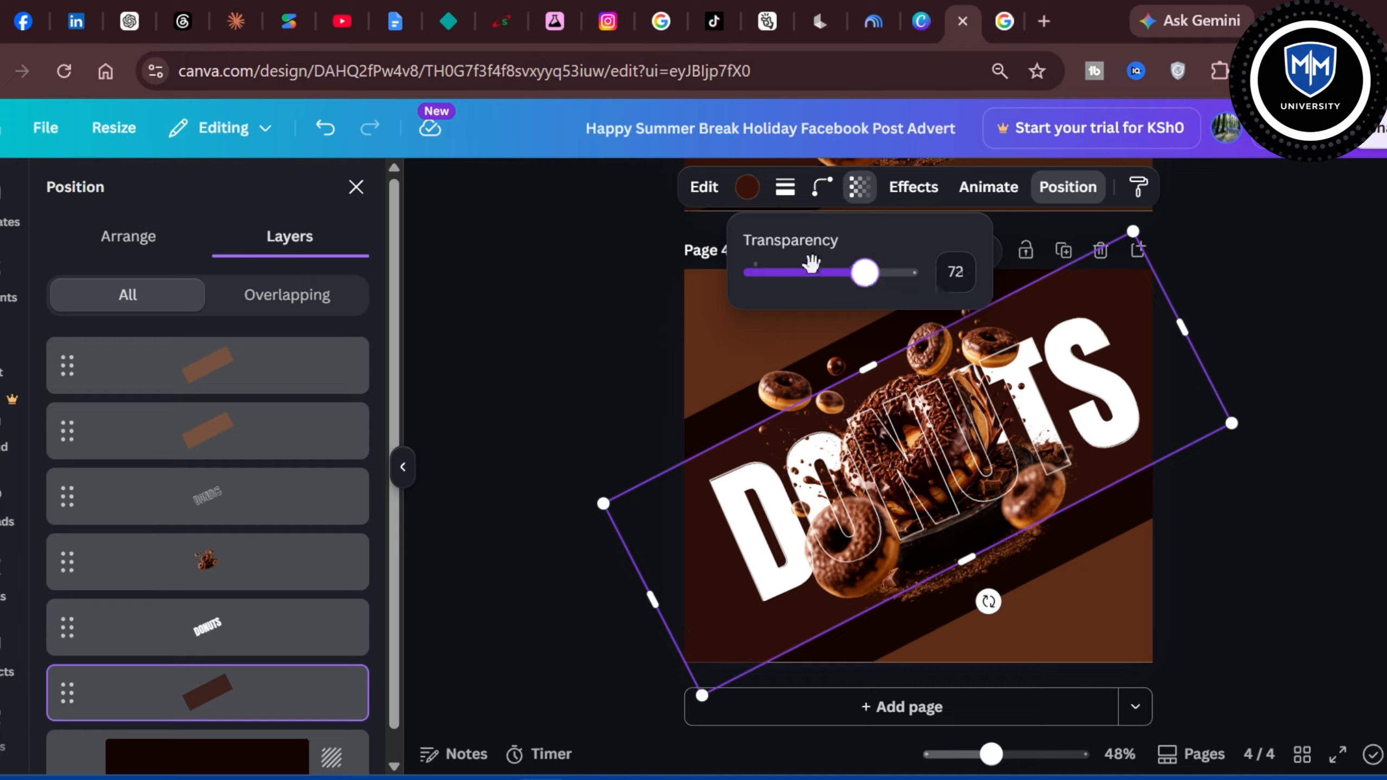
pyautogui.click(747, 187)
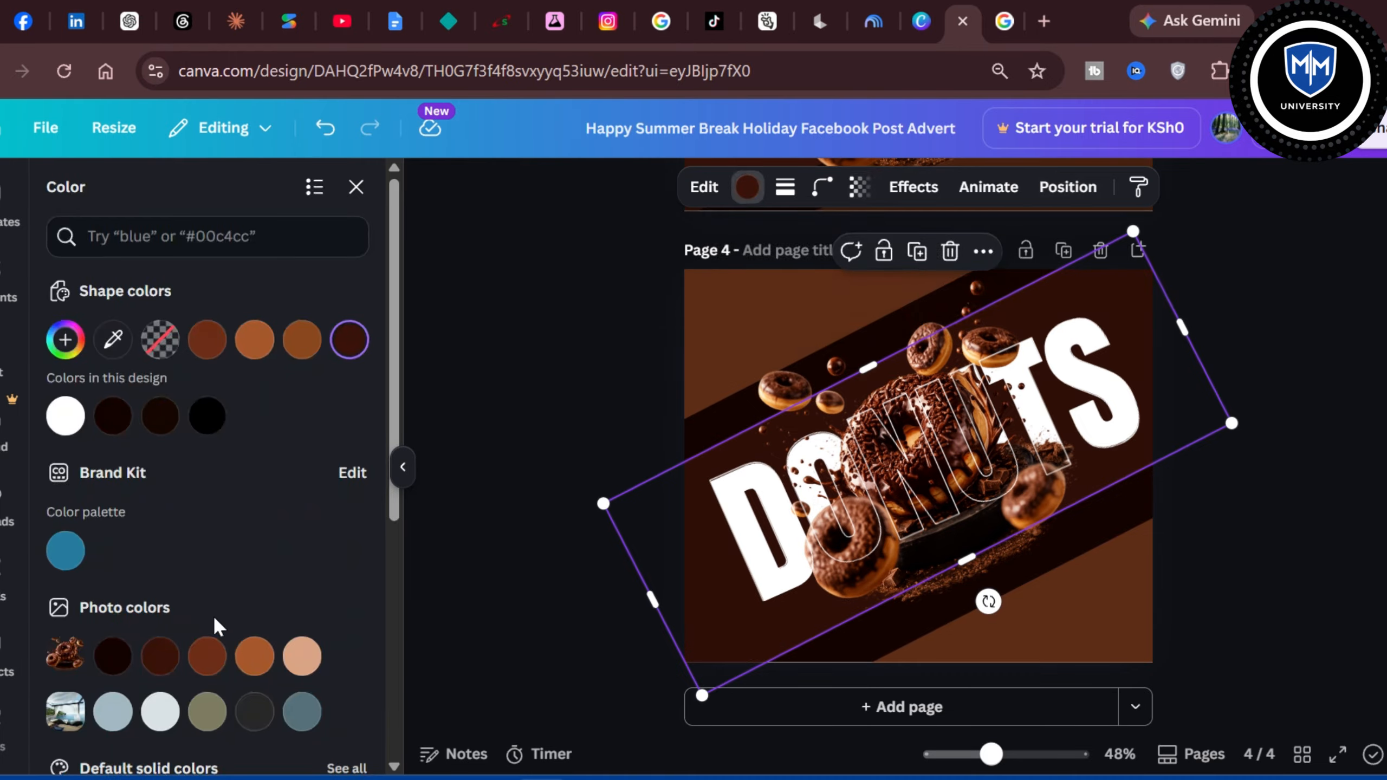
pyautogui.click(207, 655)
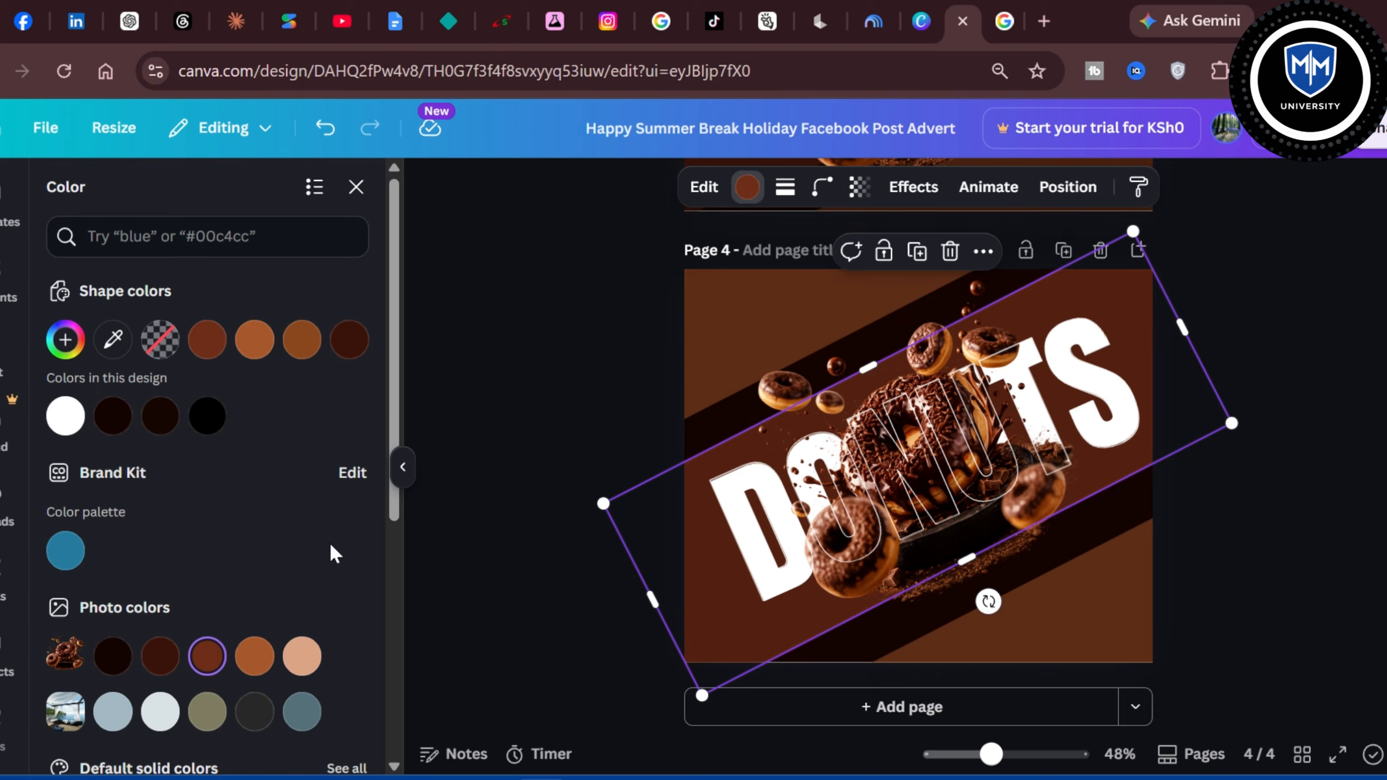
pyautogui.click(858, 188)
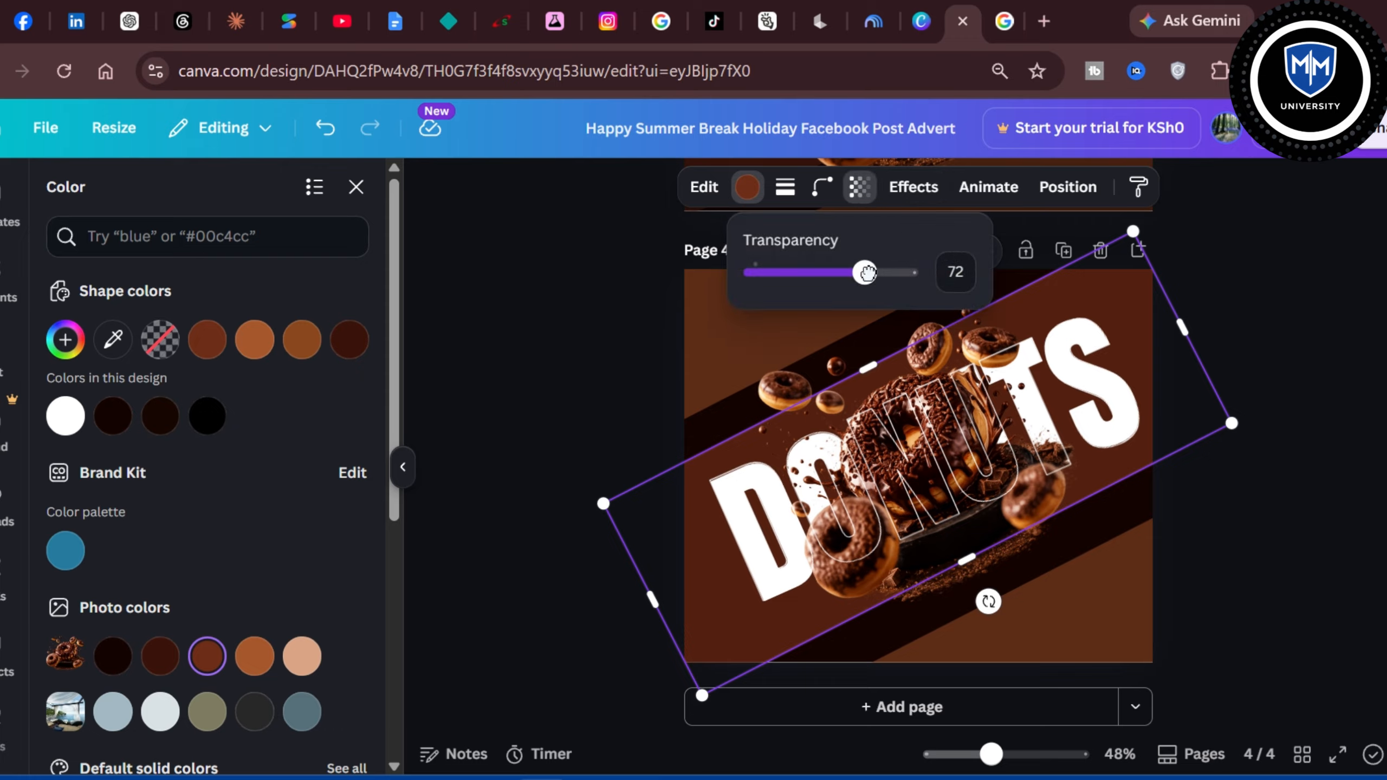
pyautogui.moveTo(864, 273); pyautogui.dragTo(803, 275)
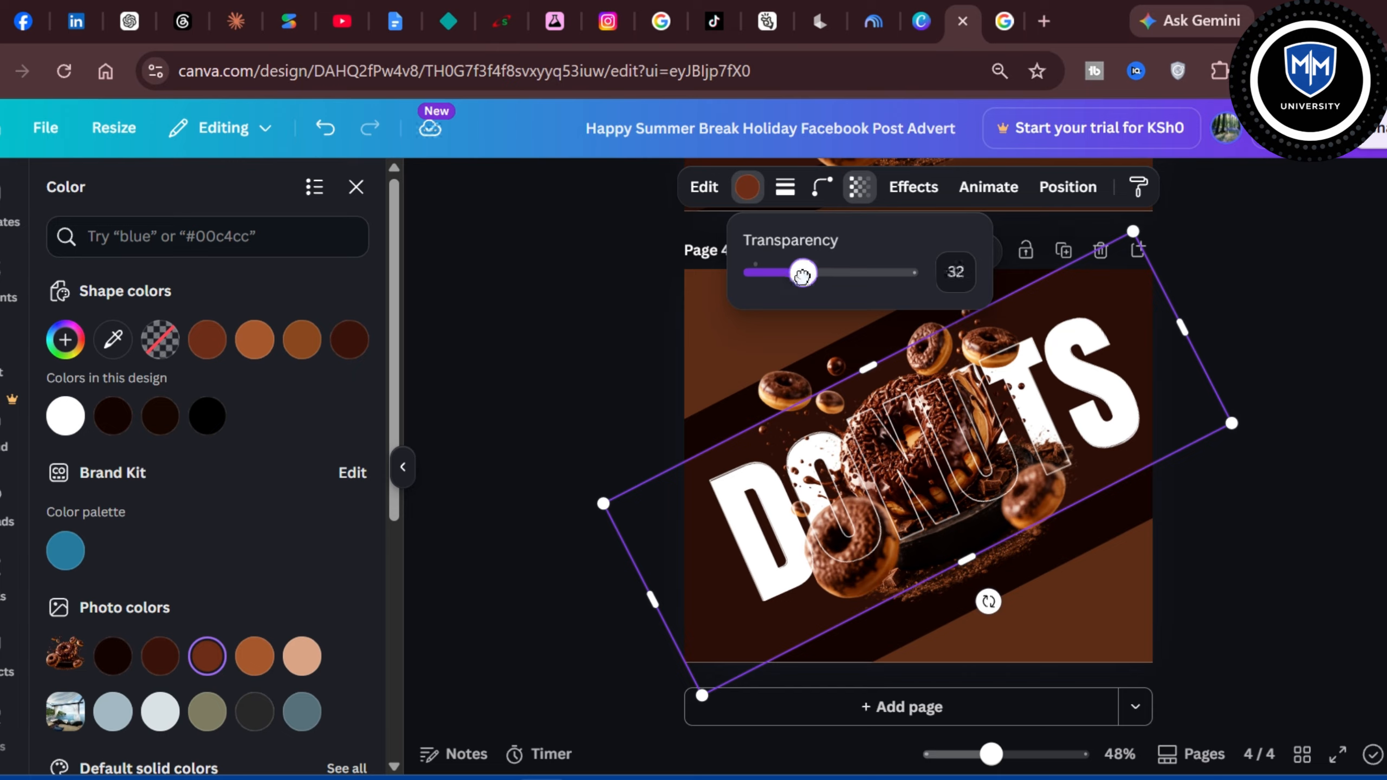
pyautogui.click(1296, 306)
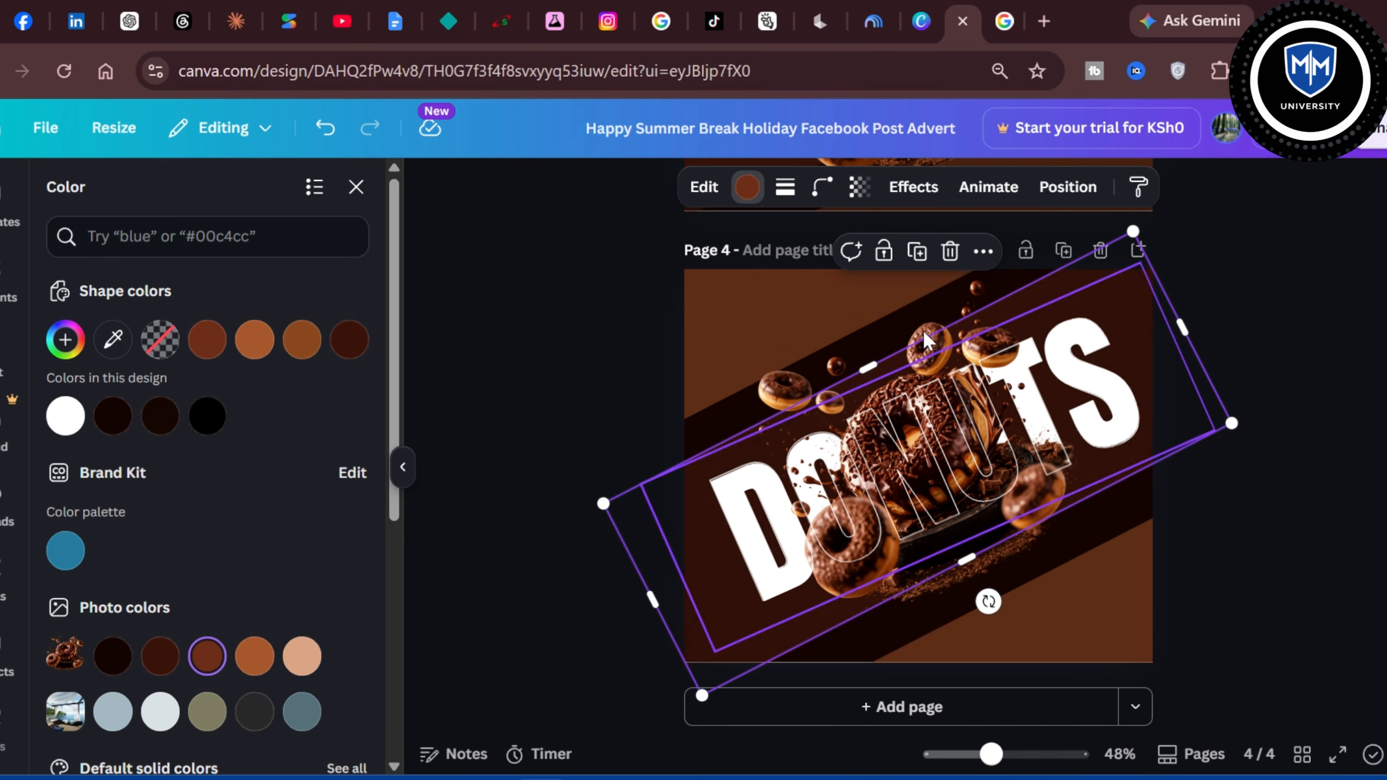
# Step: Set the upper-left orange band's transparency to 37
pyautogui.click(809, 317)
pyautogui.click(859, 187)
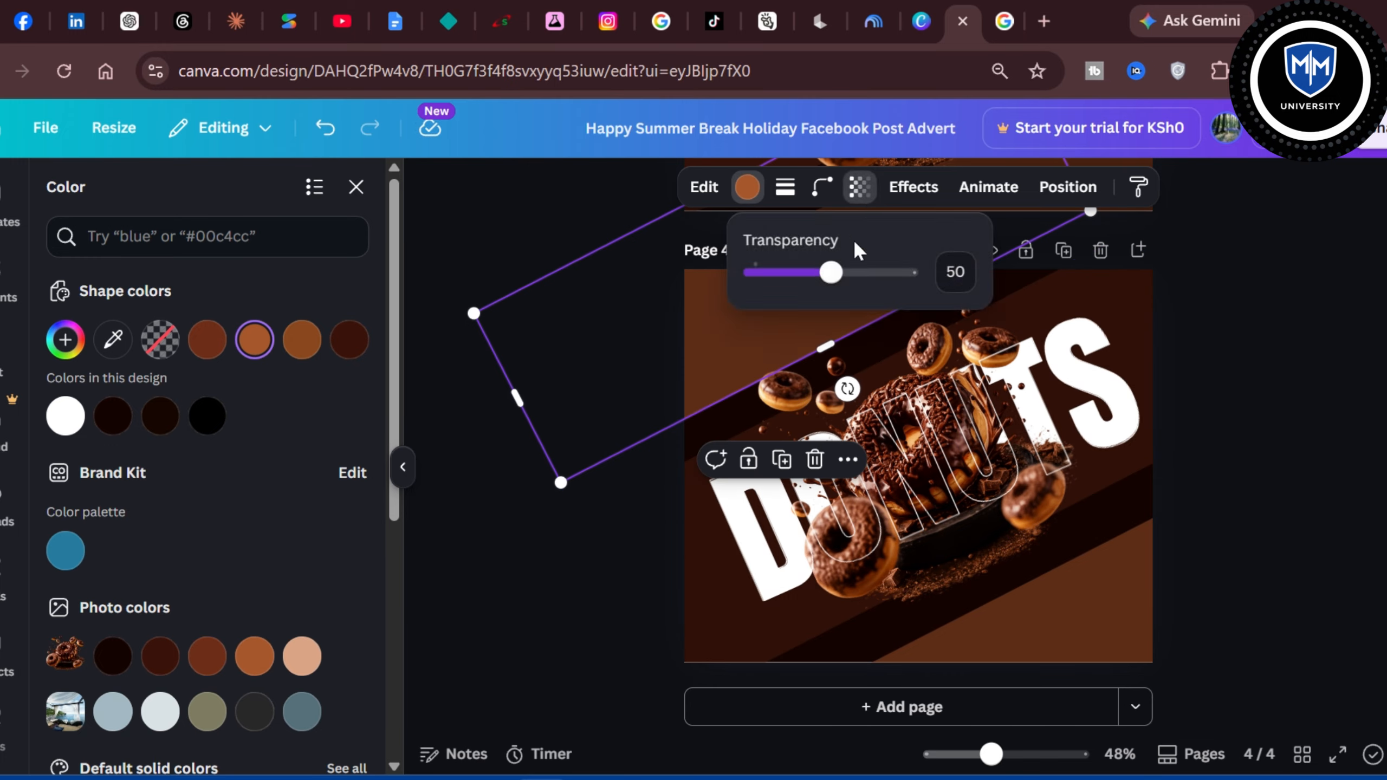
pyautogui.moveTo(825, 270)
pyautogui.mouseDown()
pyautogui.moveTo(791, 272)
pyautogui.moveTo(810, 273)
pyautogui.mouseUp()
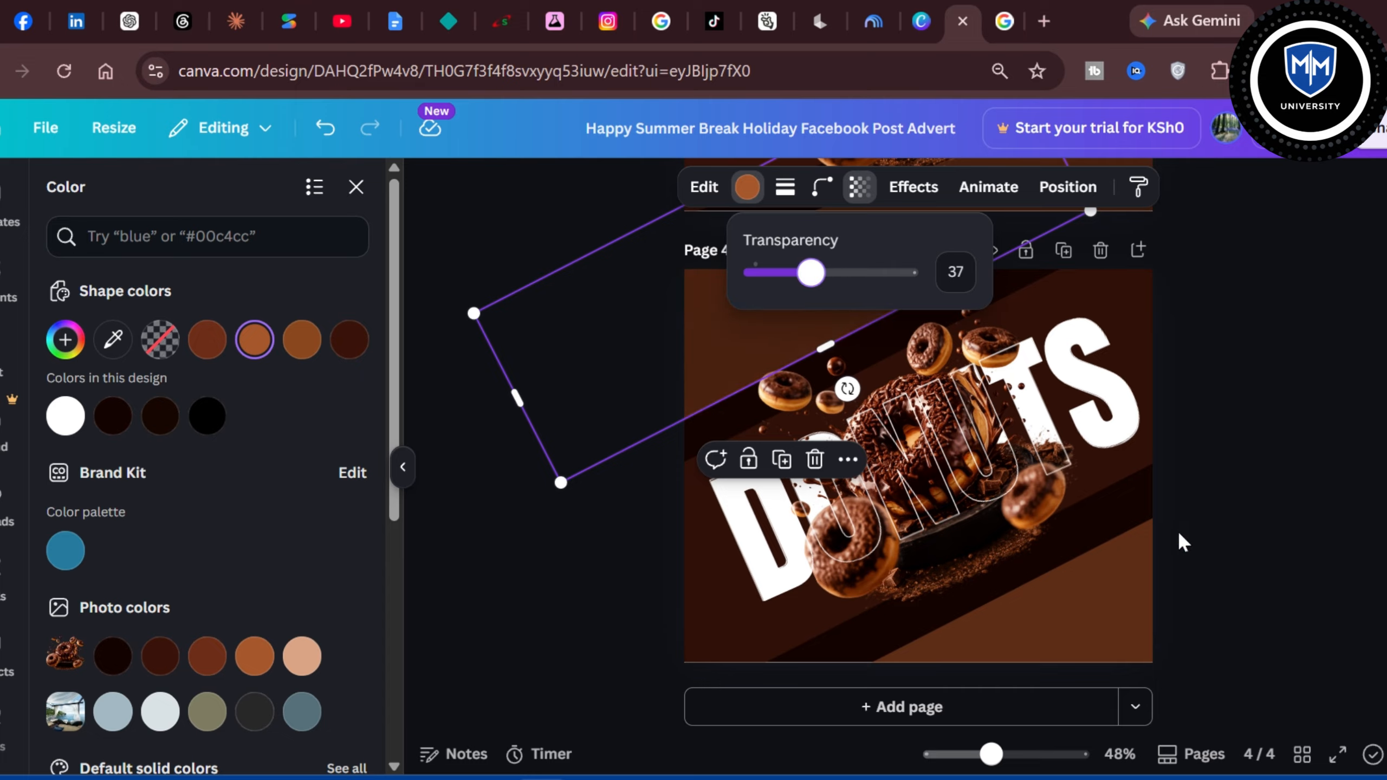
# Step: Match the lower-right orange band's transparency to the upper-left one by setting it to 37
pyautogui.click(1135, 578)
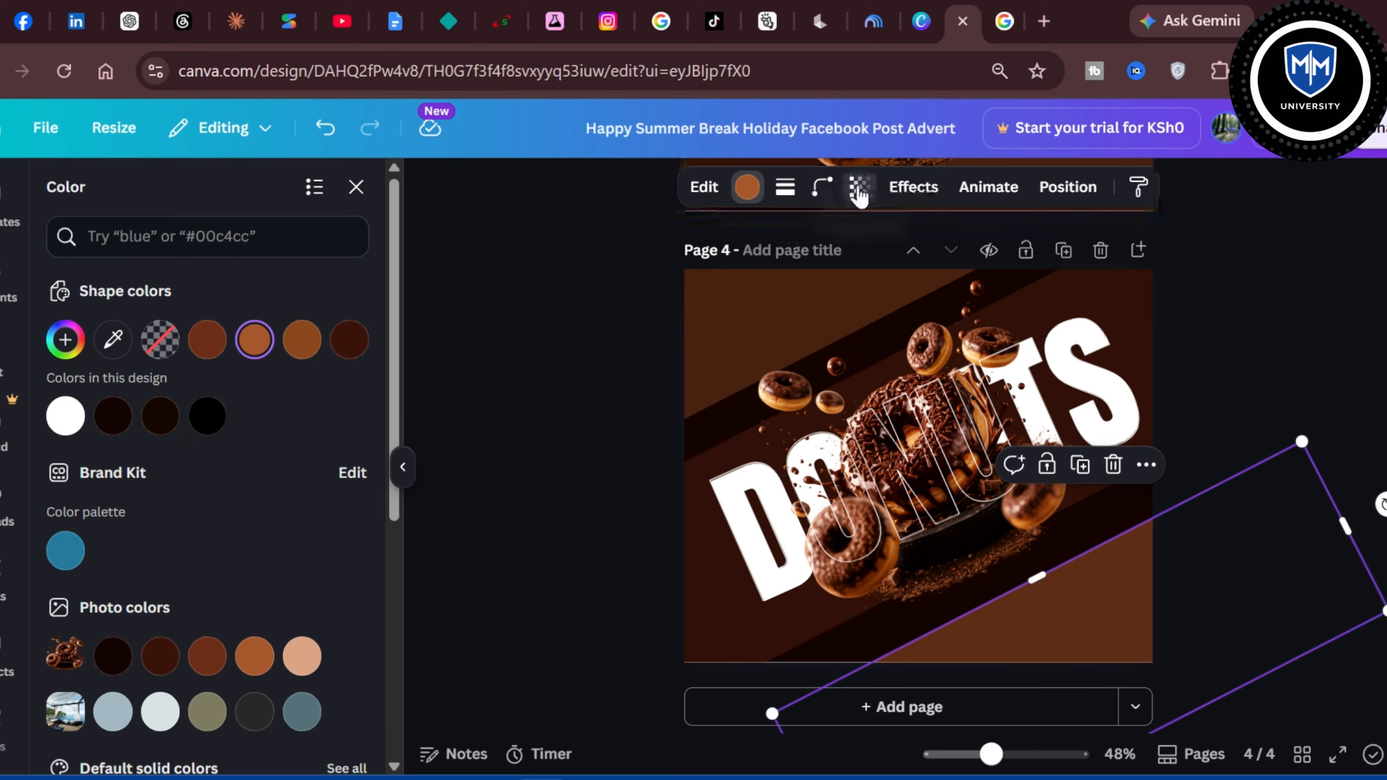
pyautogui.click(859, 187)
pyautogui.moveTo(829, 273); pyautogui.dragTo(808, 274)
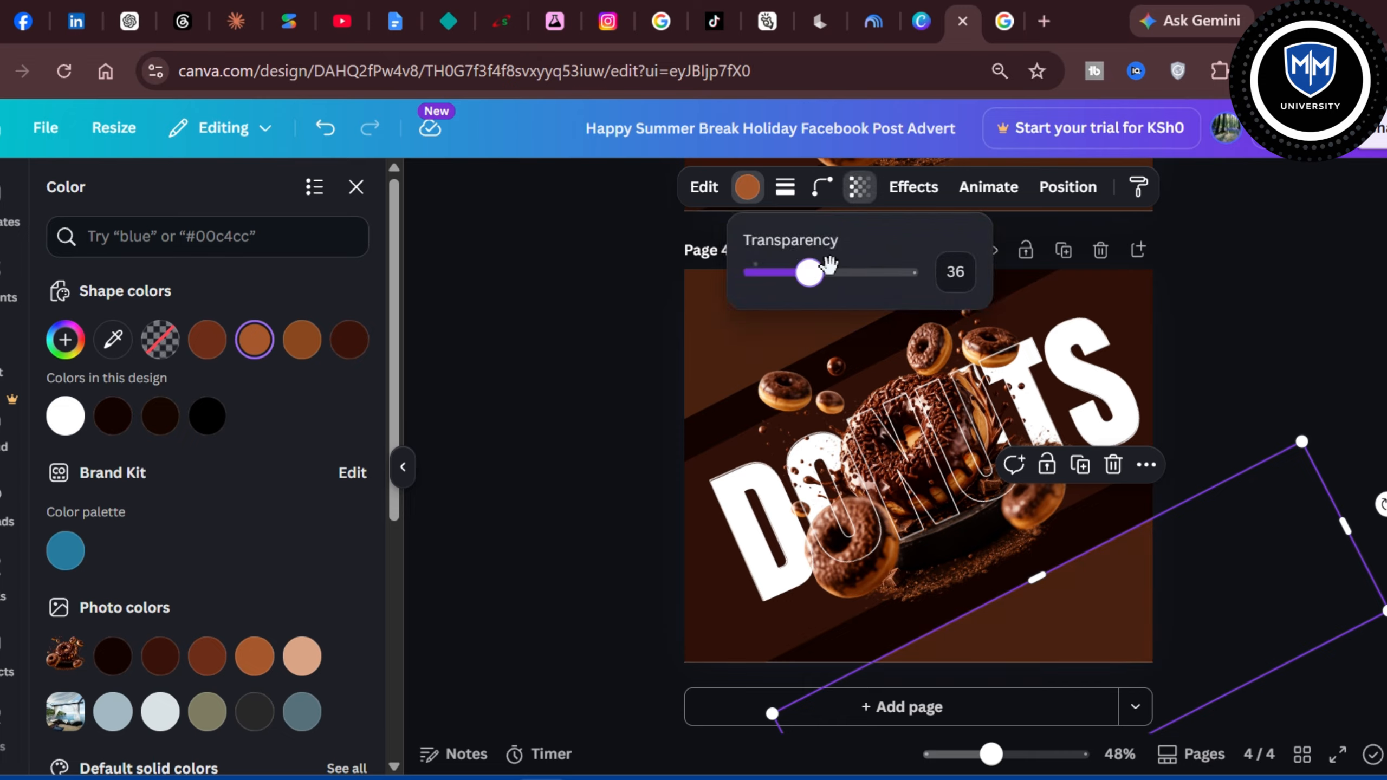
pyautogui.click(969, 273)
pyautogui.press('BackSpace')
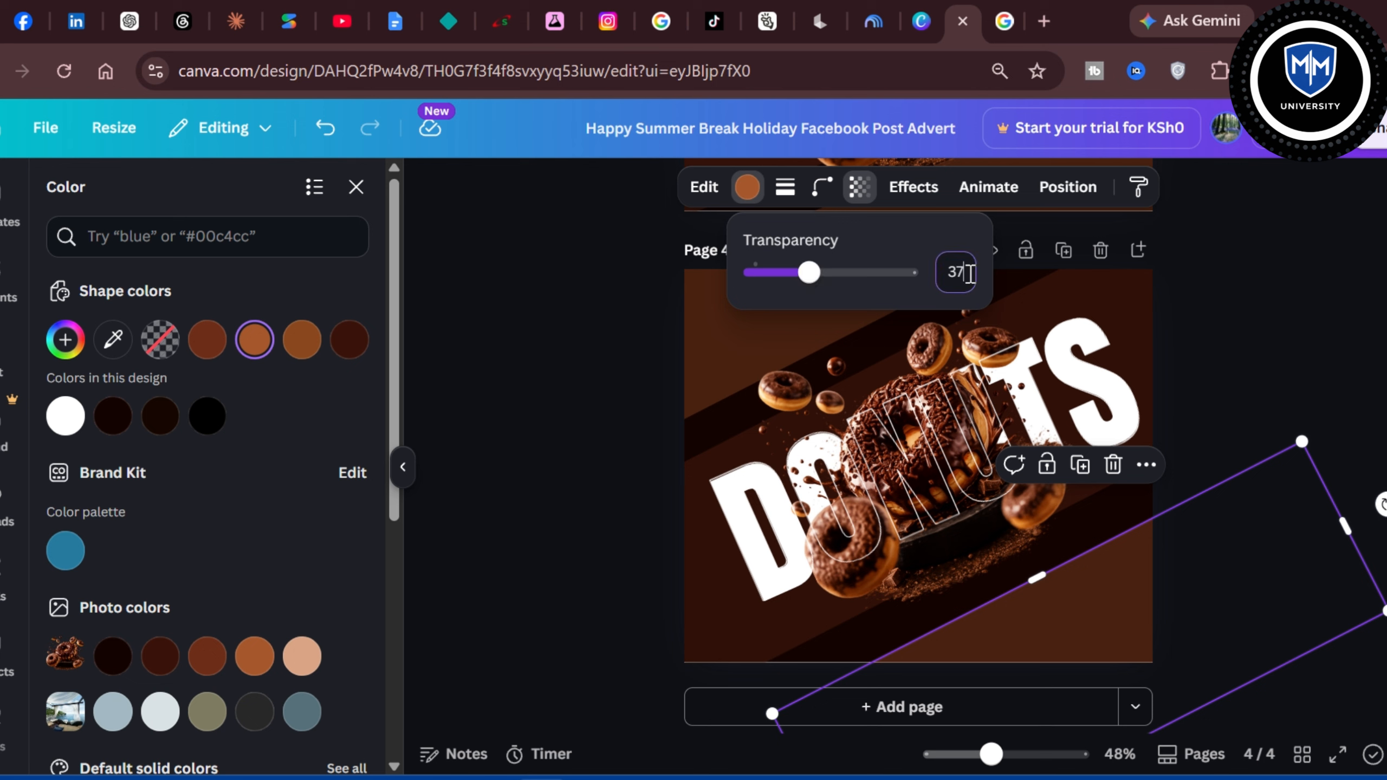
pyautogui.press('Return')
pyautogui.click(1314, 381)
pyautogui.click(1311, 381)
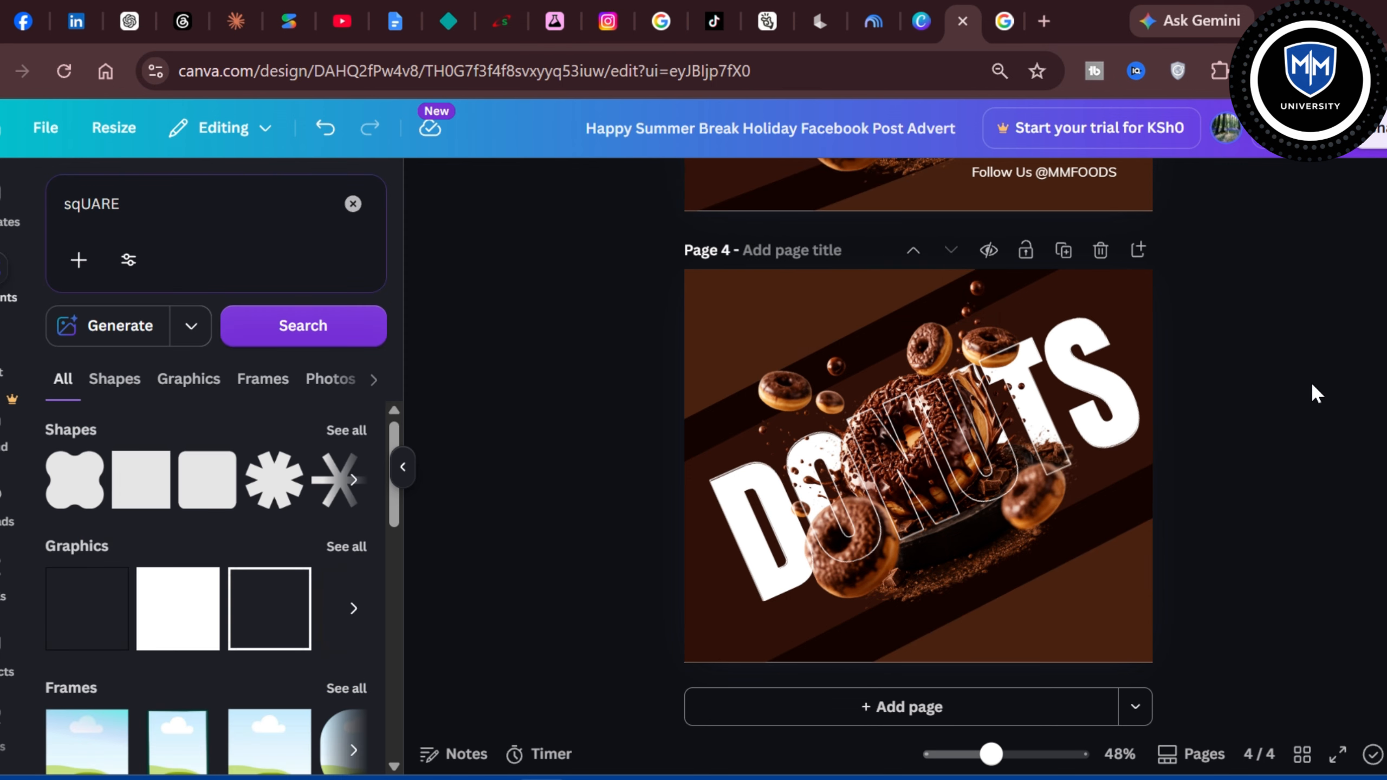
# Step: Widen the middle band slightly, lengthen it past both sides of the page and shift it a little downward
pyautogui.click(1151, 415)
pyautogui.click(1034, 282)
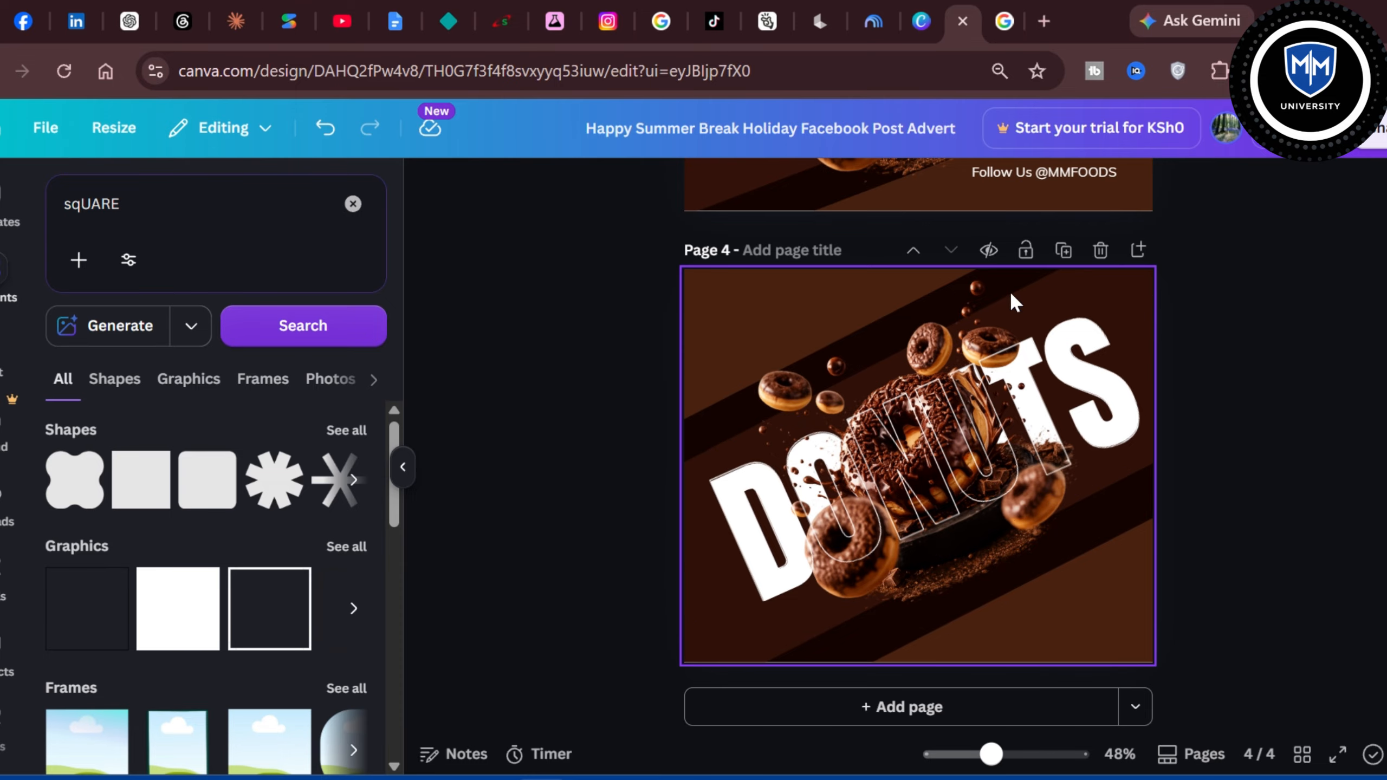
pyautogui.click(1053, 308)
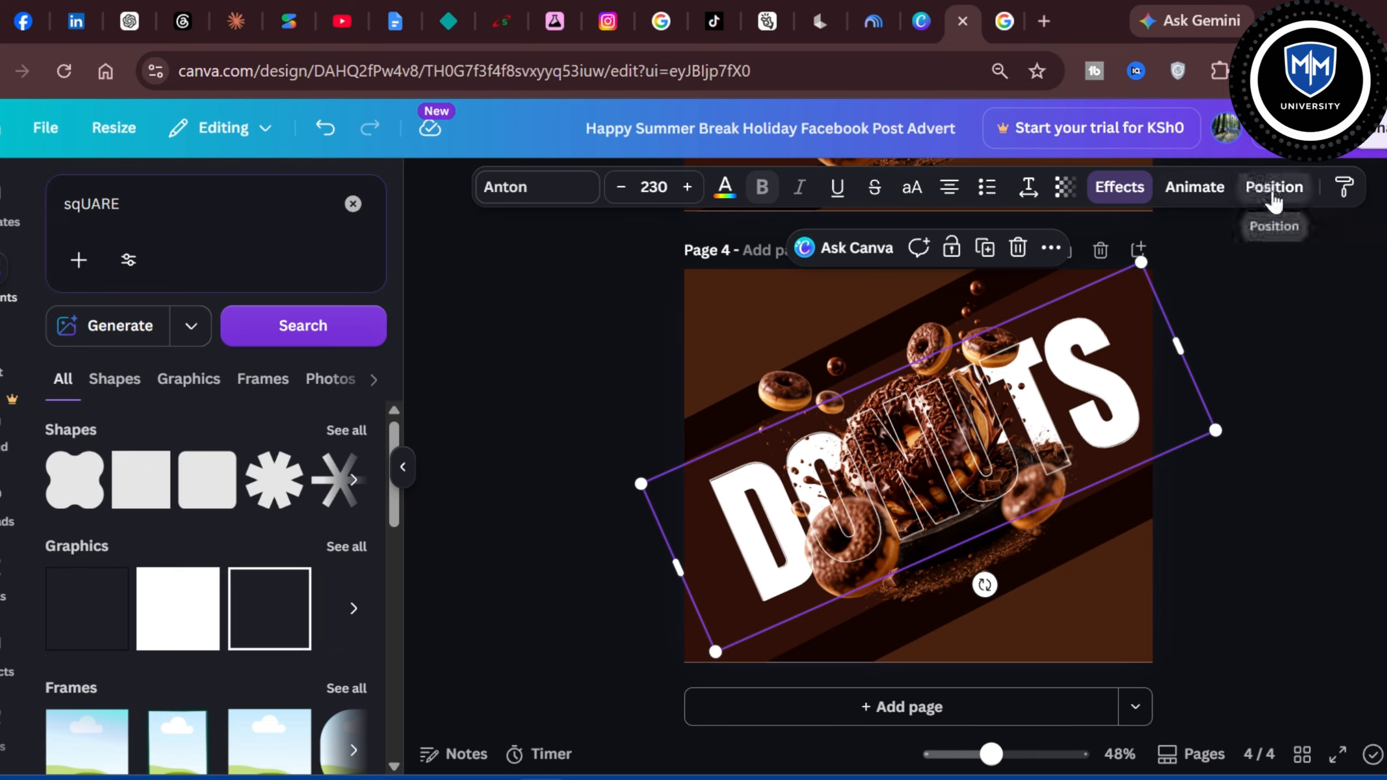
pyautogui.click(1270, 186)
pyautogui.click(301, 683)
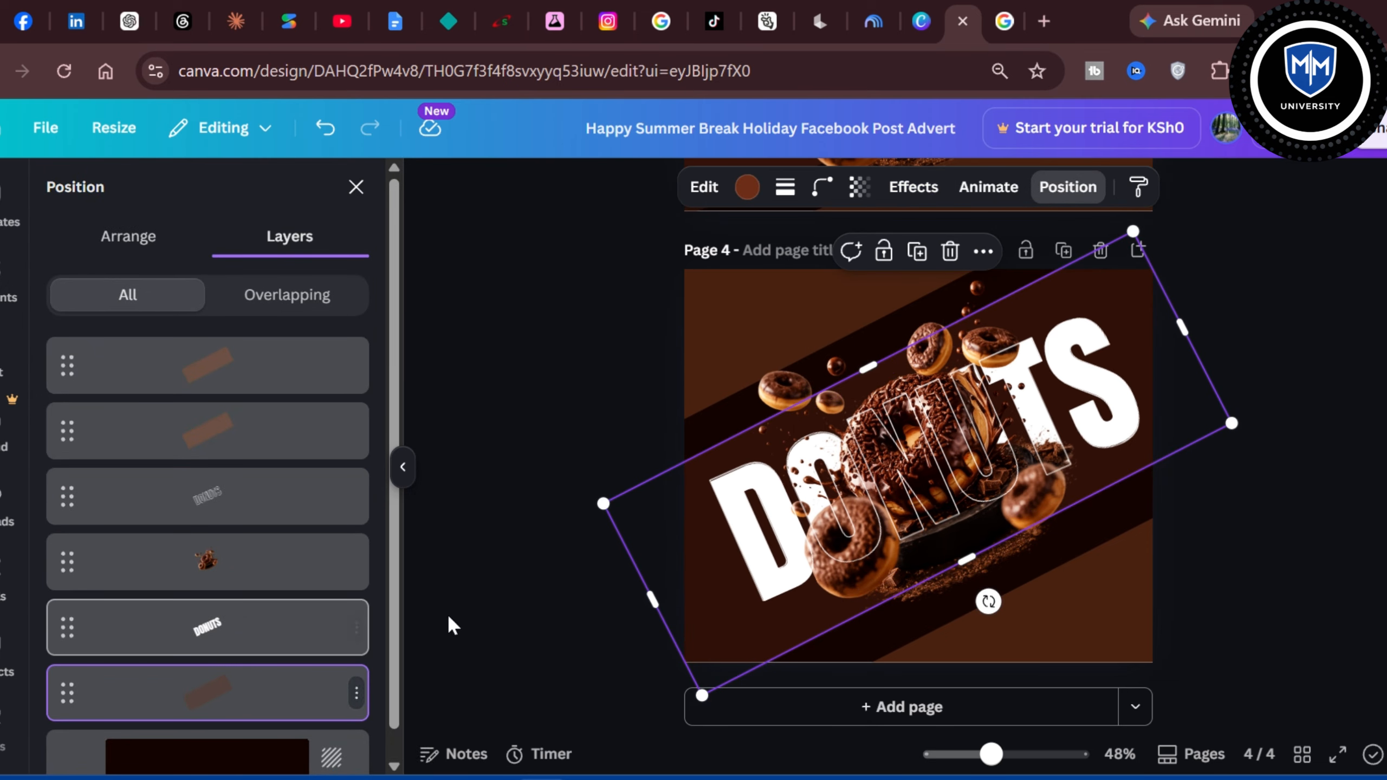
pyautogui.moveTo(964, 558); pyautogui.dragTo(978, 571)
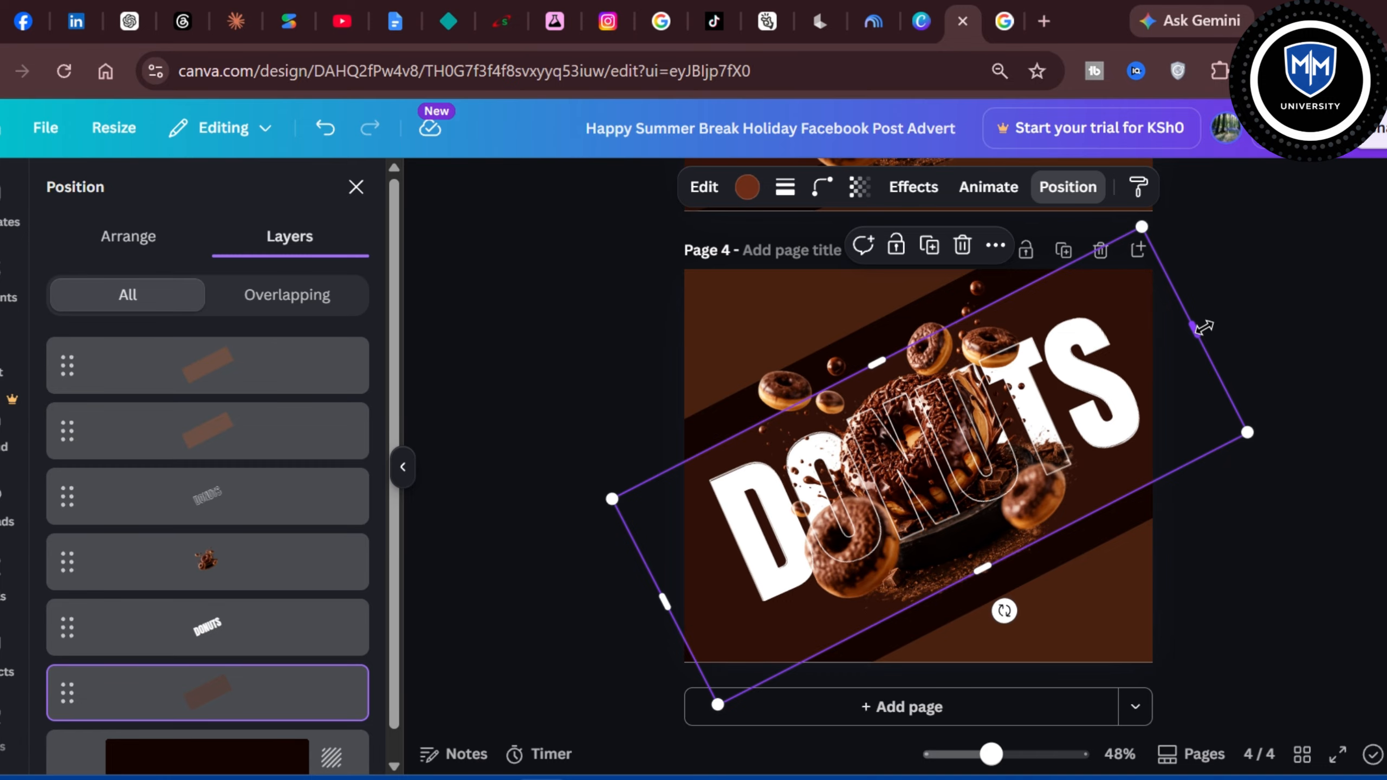
pyautogui.moveTo(1204, 327)
pyautogui.mouseDown()
pyautogui.moveTo(1256, 292)
pyautogui.moveTo(1260, 346)
pyautogui.moveTo(1228, 338)
pyautogui.moveTo(1215, 355)
pyautogui.moveTo(1275, 354)
pyautogui.moveTo(1274, 327)
pyautogui.moveTo(1223, 356)
pyautogui.moveTo(1200, 352)
pyautogui.mouseUp()
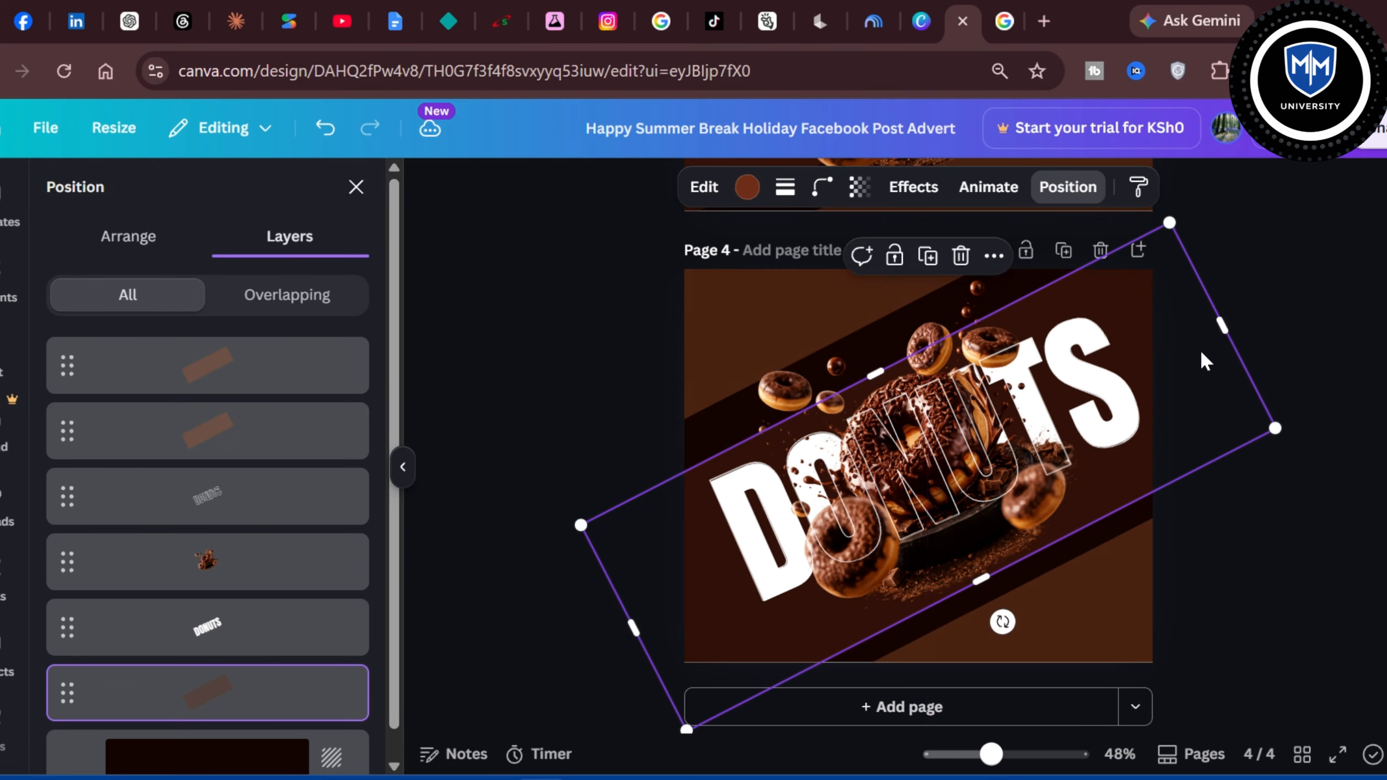
pyautogui.click(1313, 326)
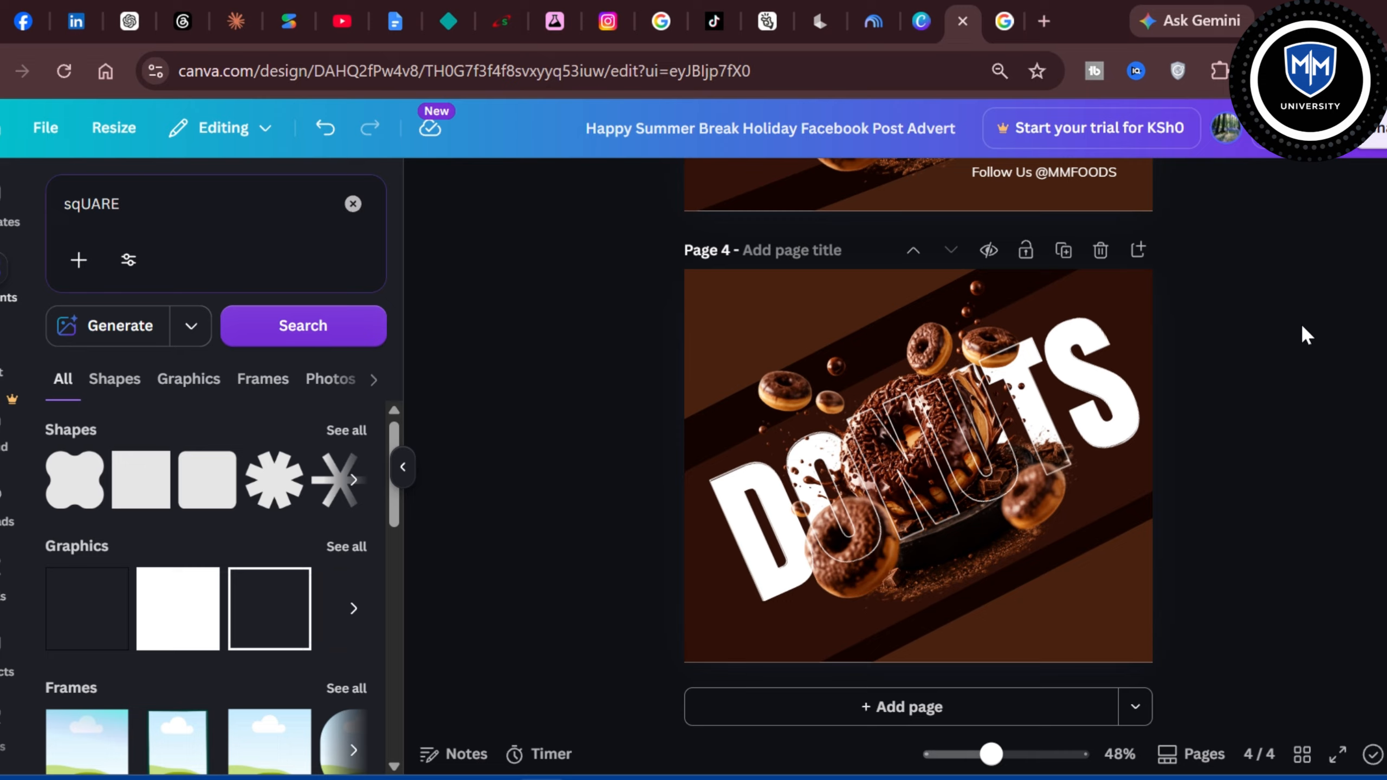
# Step: Move the upper-left and lower-right orange bands farther out into their page corners
pyautogui.click(839, 291)
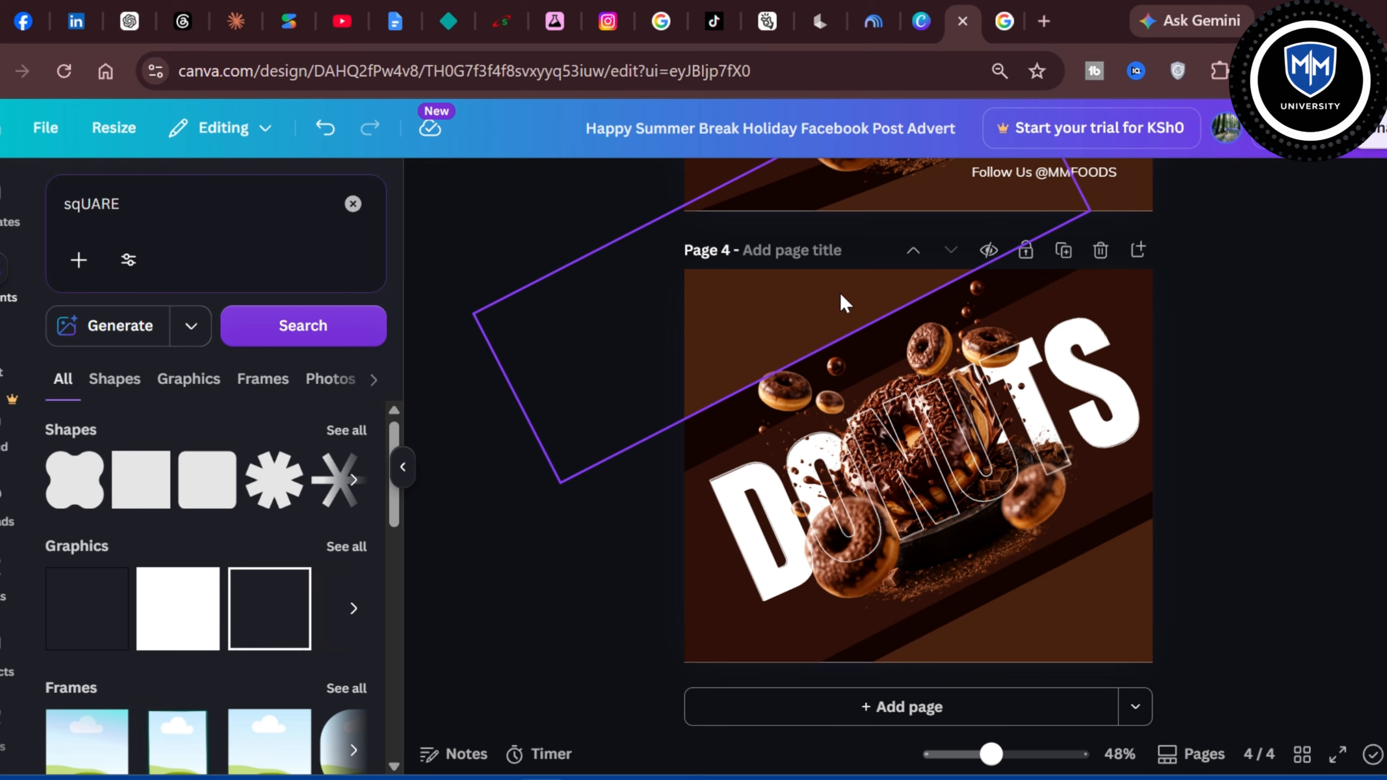
pyautogui.moveTo(827, 279); pyautogui.dragTo(1073, 610)
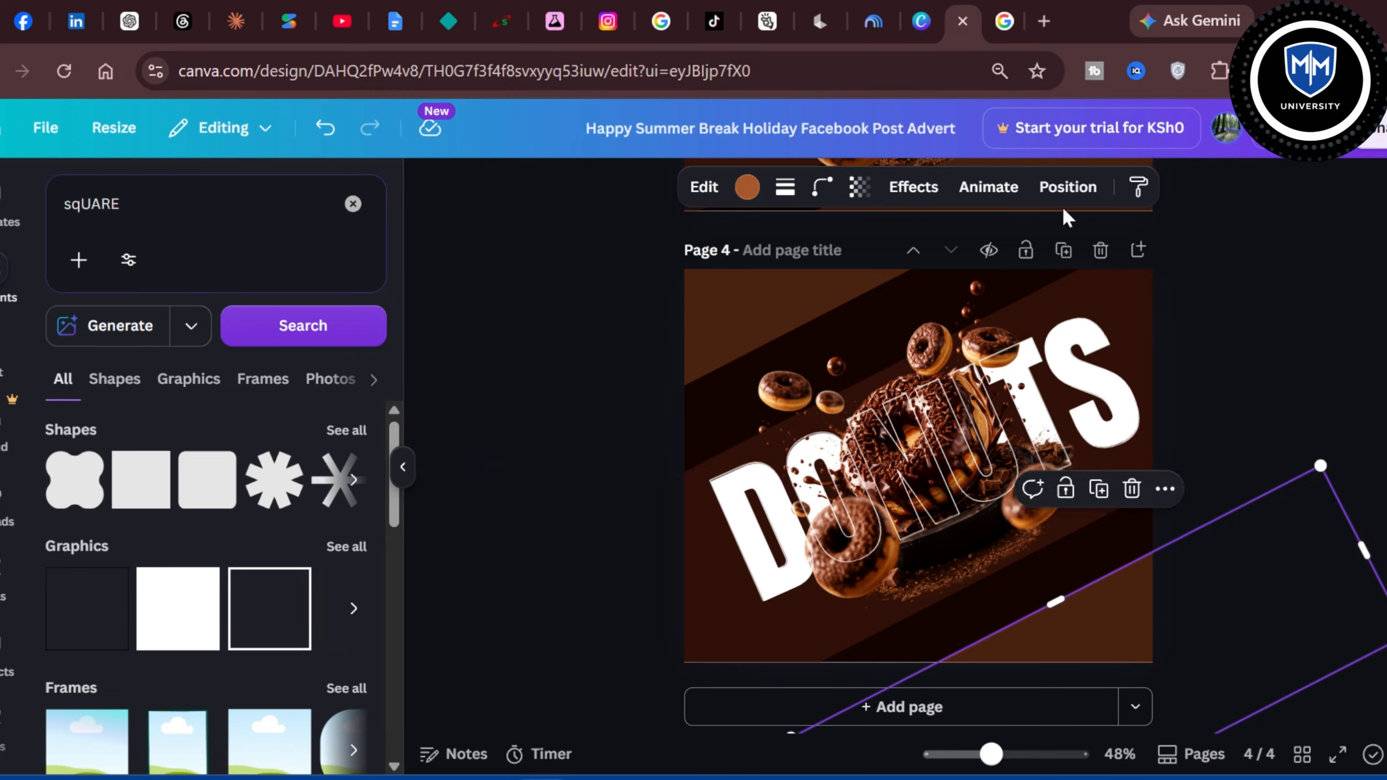
# Step: Select the reddish-brown middle band behind the lettering and center it on the page
pyautogui.click(1066, 188)
pyautogui.click(229, 709)
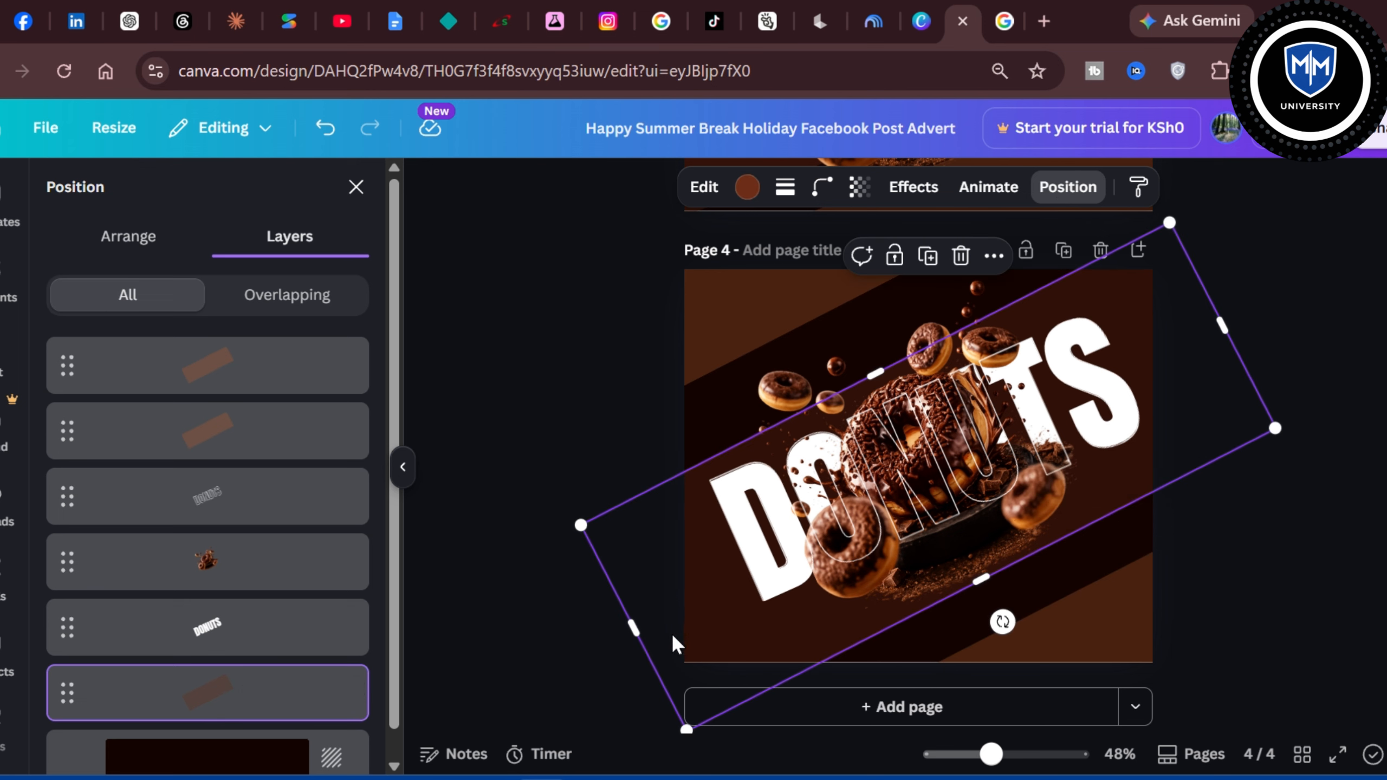
pyautogui.moveTo(673, 639); pyautogui.dragTo(662, 617)
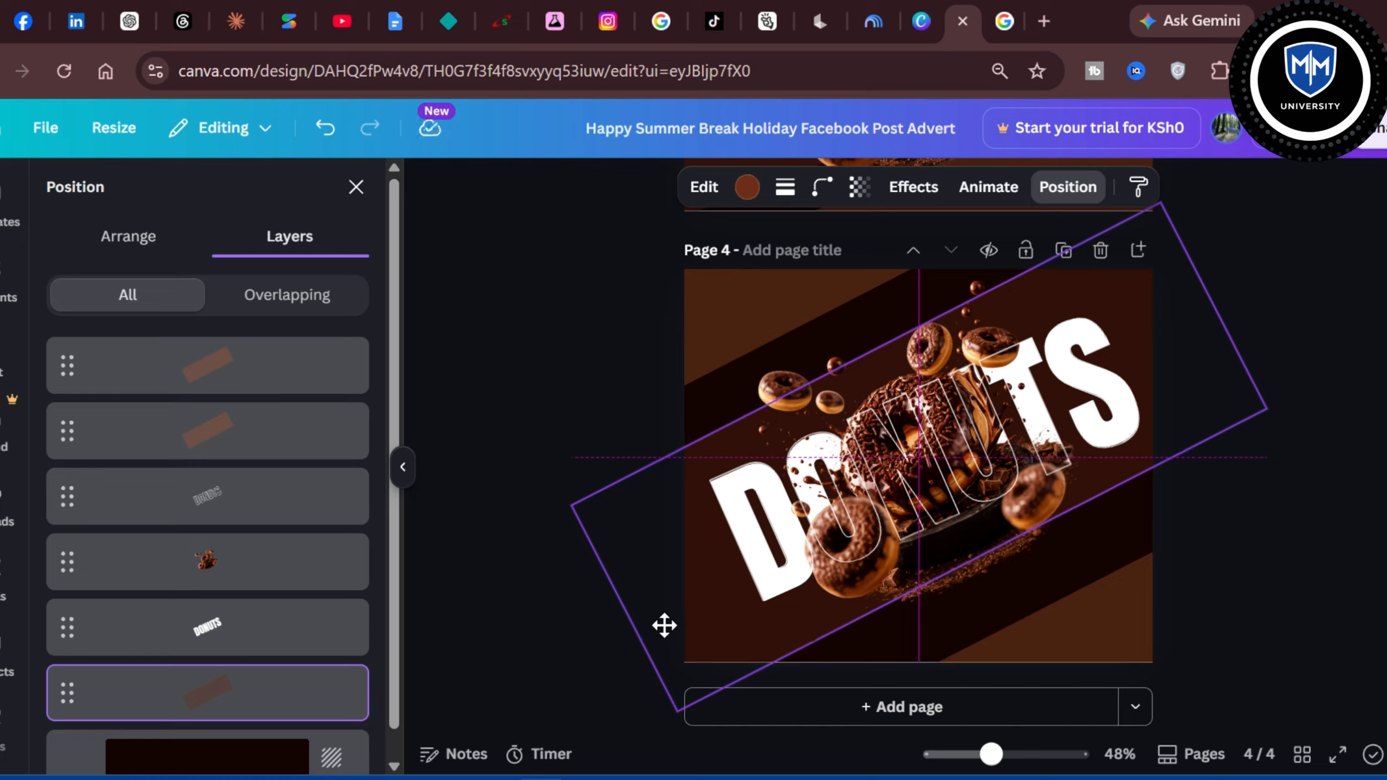
# Step: Widen the reddish-brown middle band toward its lower edge and shift it slightly up and left behind the lettering
pyautogui.moveTo(664, 623); pyautogui.dragTo(660, 617)
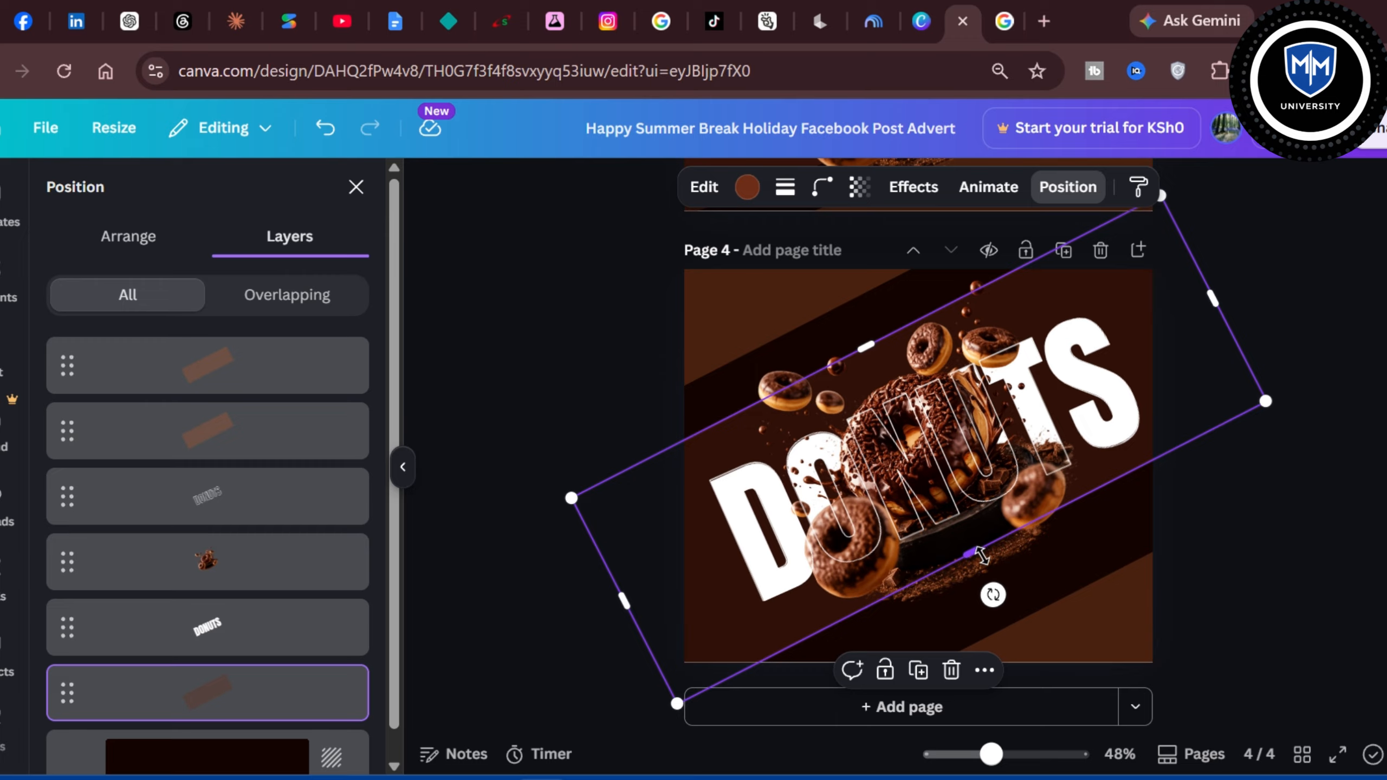
pyautogui.moveTo(981, 555); pyautogui.dragTo(991, 575)
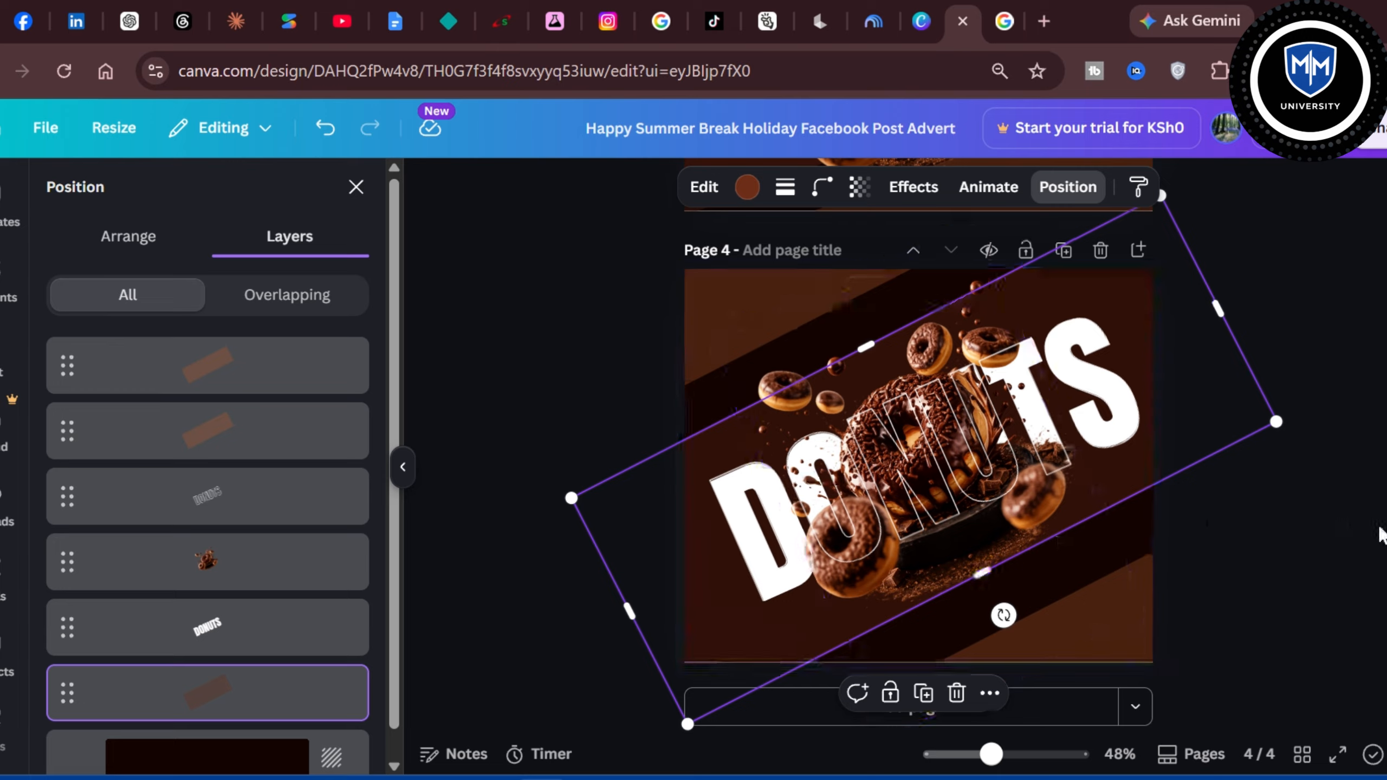
pyautogui.moveTo(982, 571); pyautogui.dragTo(996, 582)
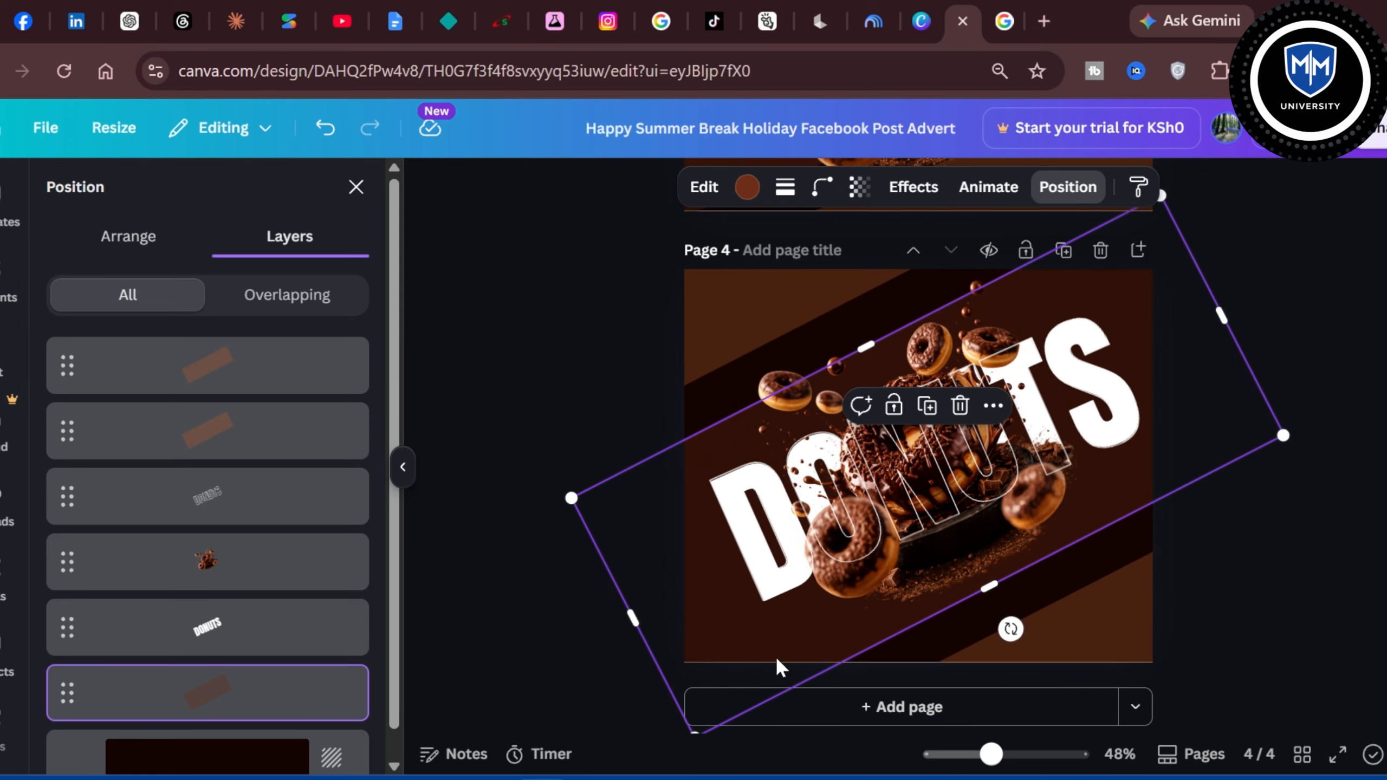
pyautogui.moveTo(776, 658)
pyautogui.mouseDown()
pyautogui.moveTo(768, 638)
pyautogui.moveTo(771, 657)
pyautogui.mouseUp()
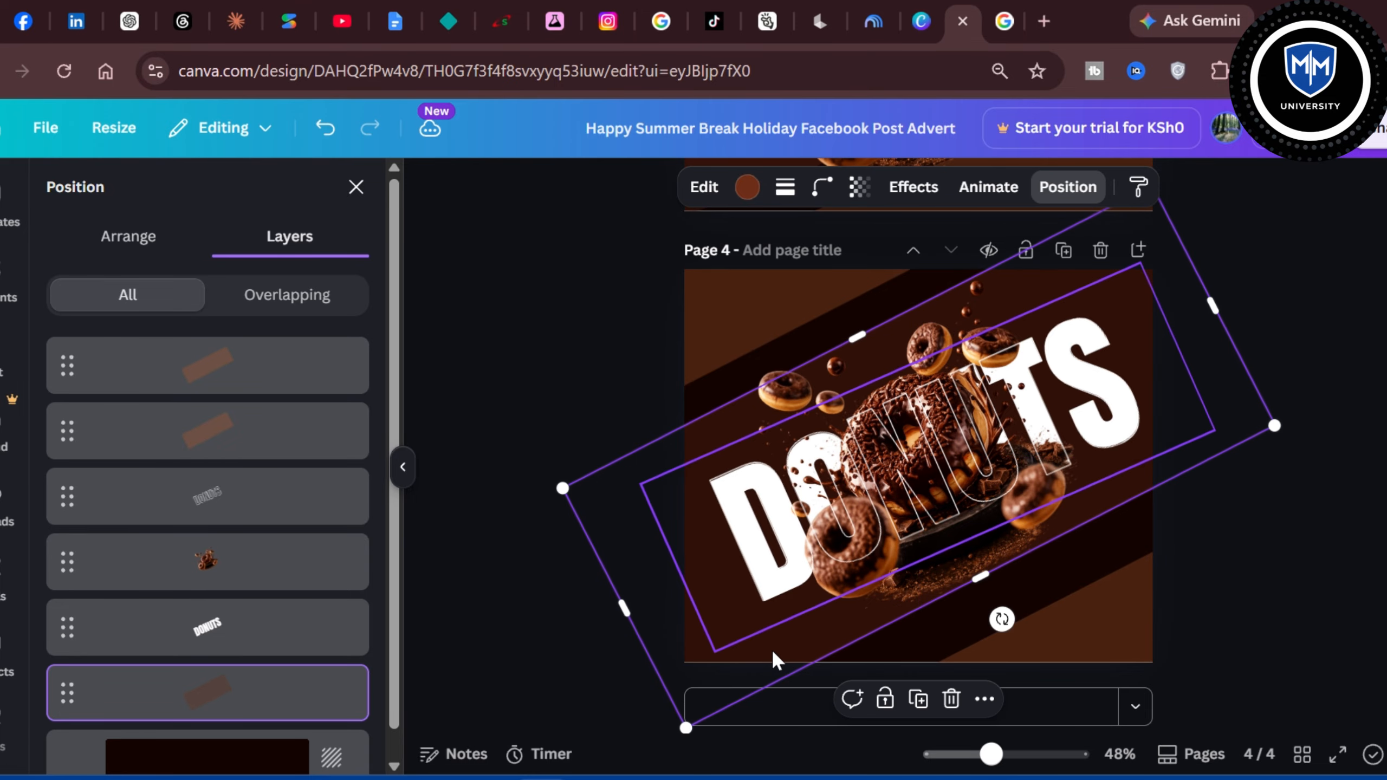
pyautogui.click(1290, 611)
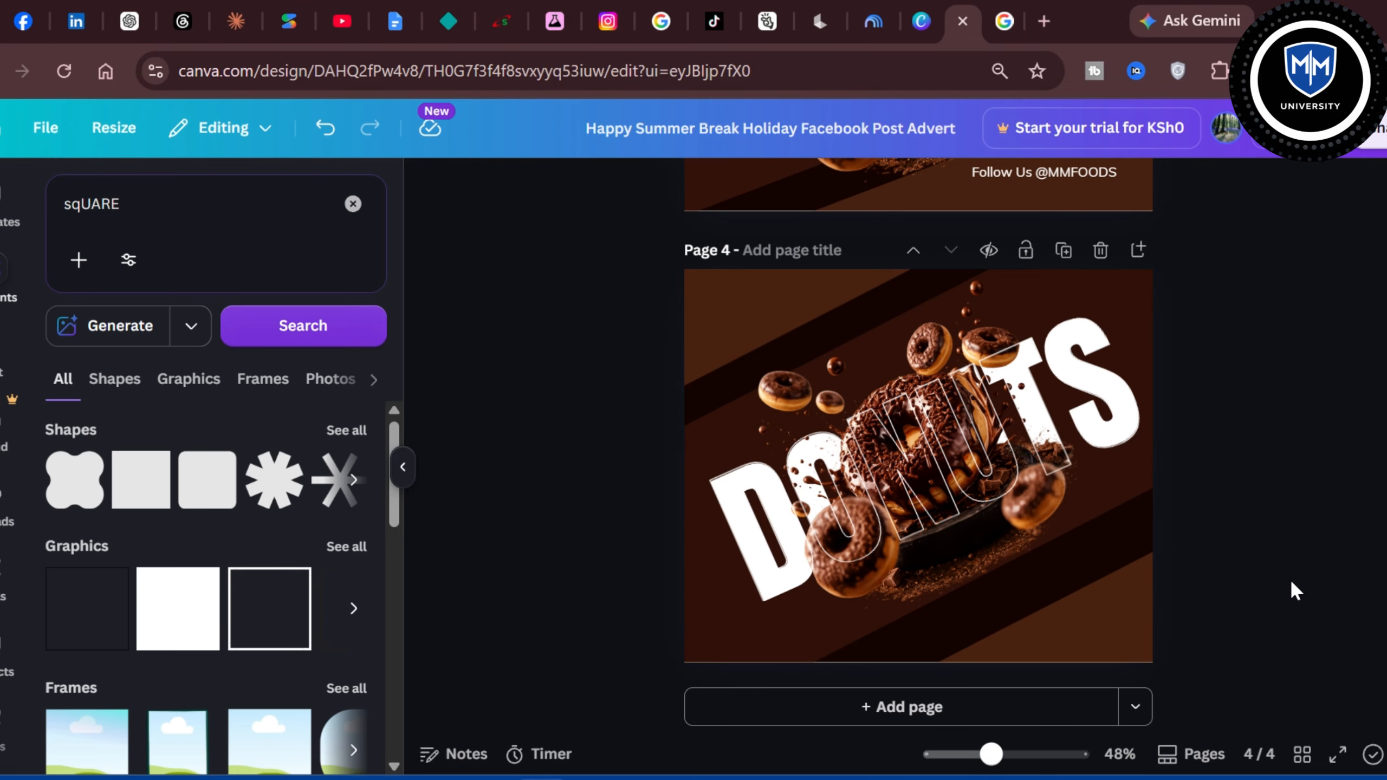
# Step: Move the lower-right orange band slightly up and left so it covers more of its page corner
pyautogui.click(1108, 595)
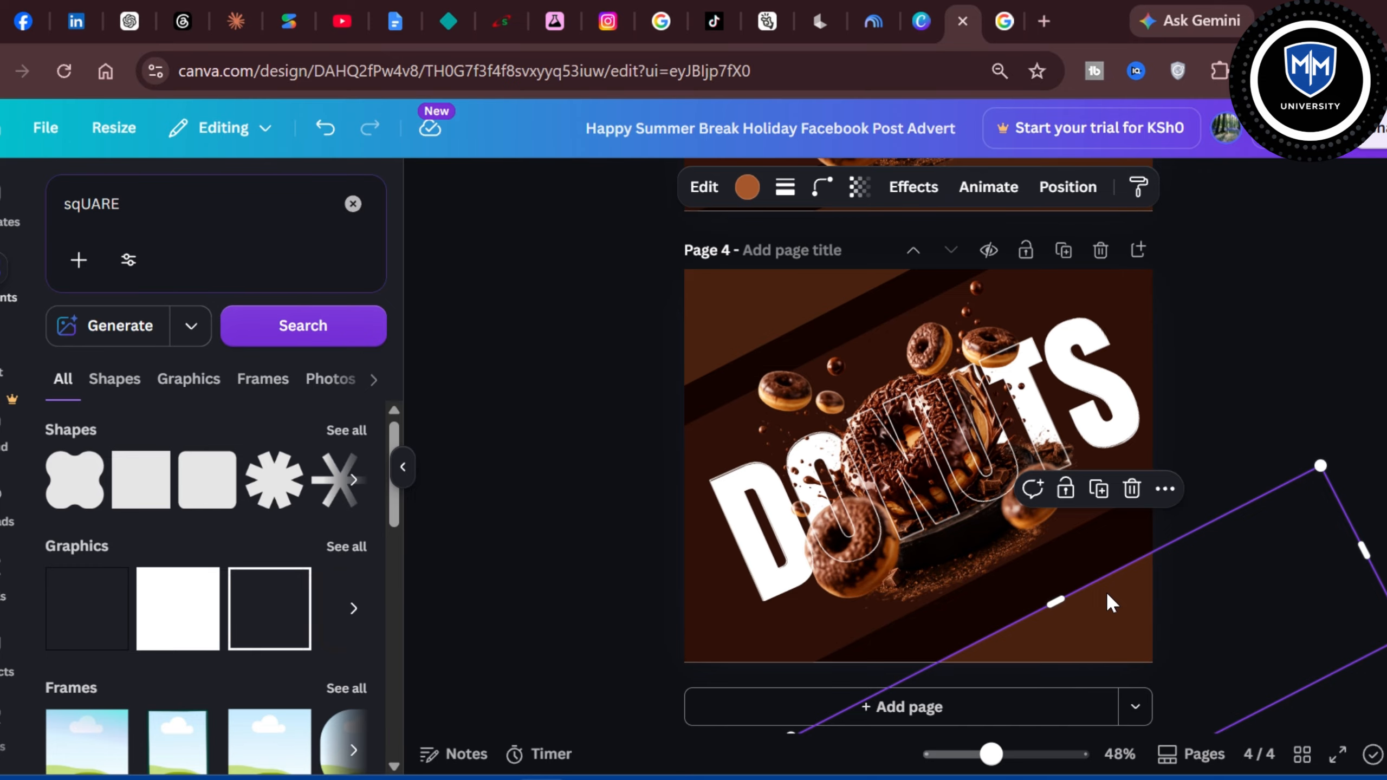
pyautogui.moveTo(1108, 595); pyautogui.dragTo(1099, 575)
pyautogui.click(1336, 369)
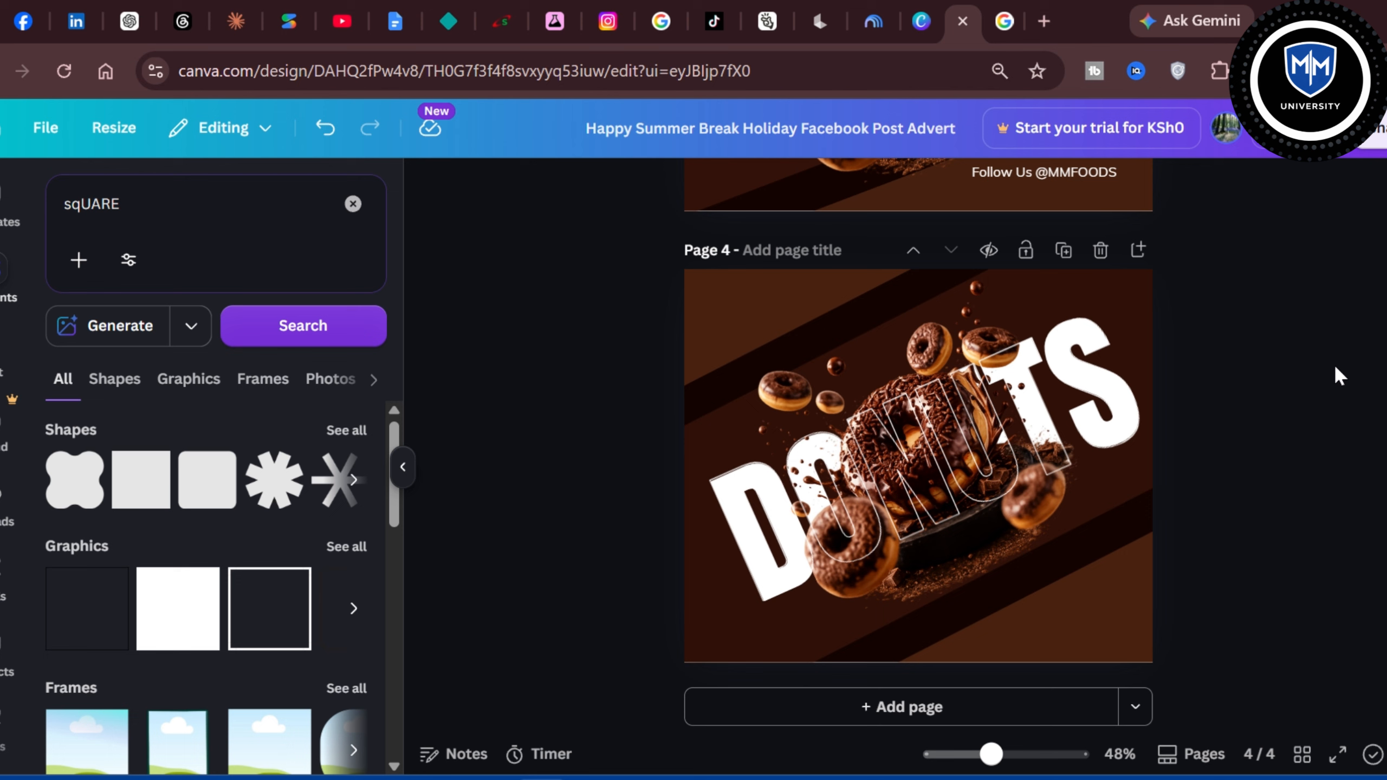
# Step: Rotate the outlined and the filled DONUTS lettering slightly counterclockwise so both match the angle of the diagonal bands
pyautogui.click(1074, 453)
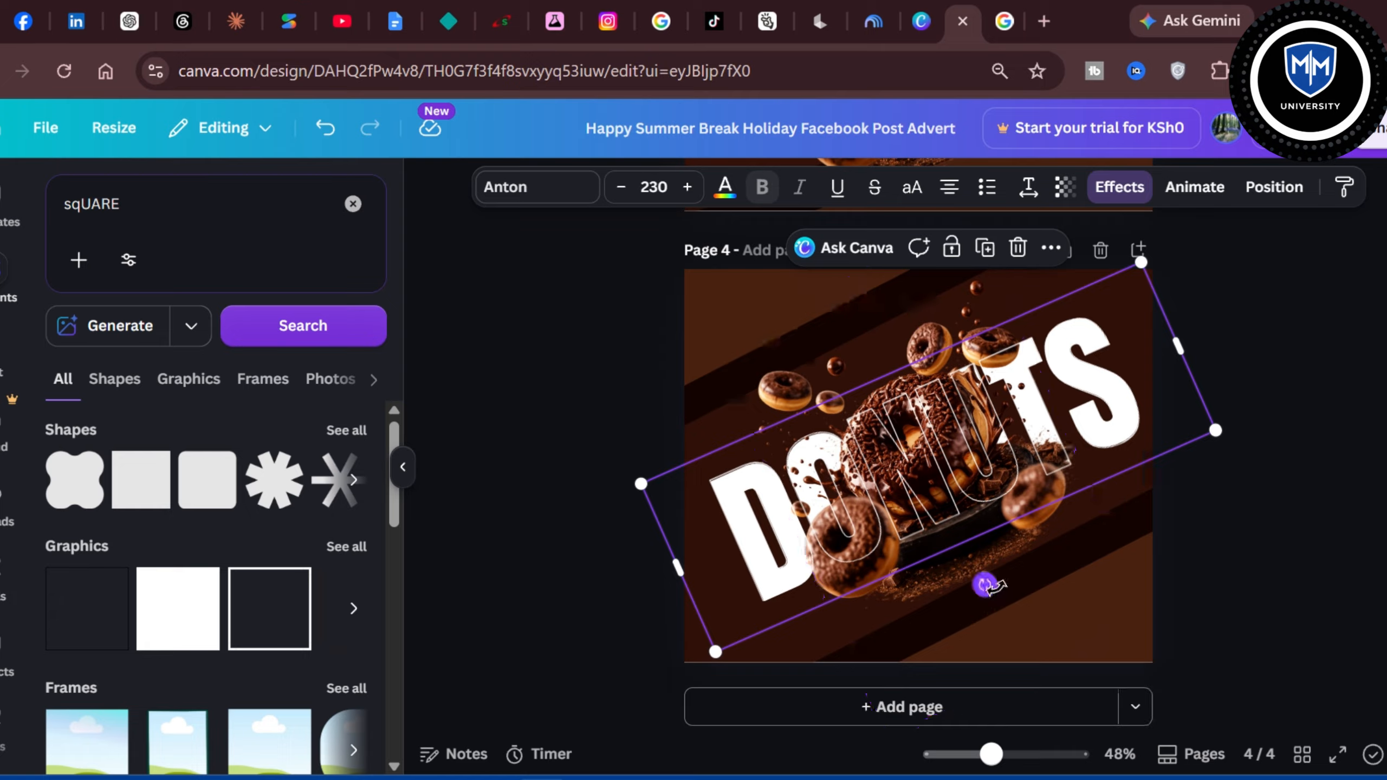
pyautogui.moveTo(987, 585); pyautogui.dragTo(993, 580)
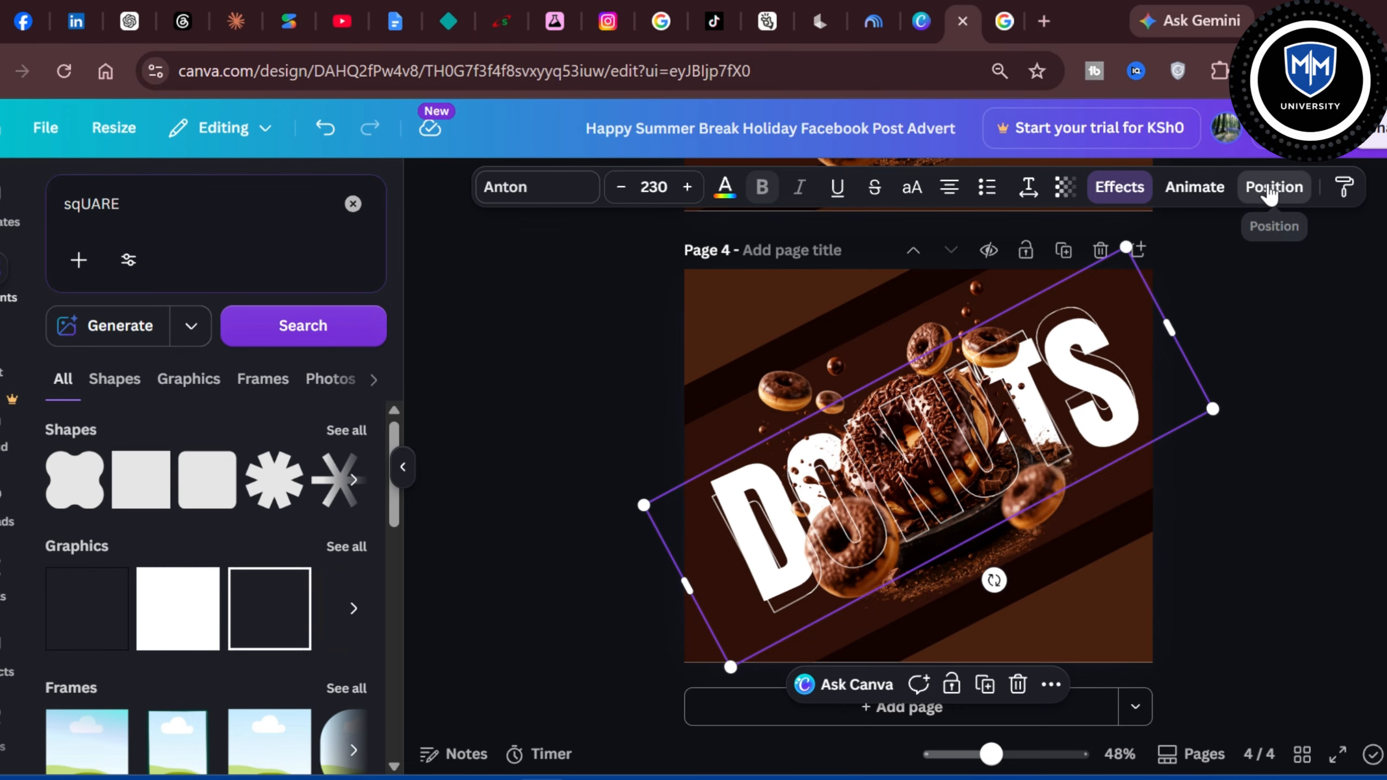
pyautogui.click(1272, 187)
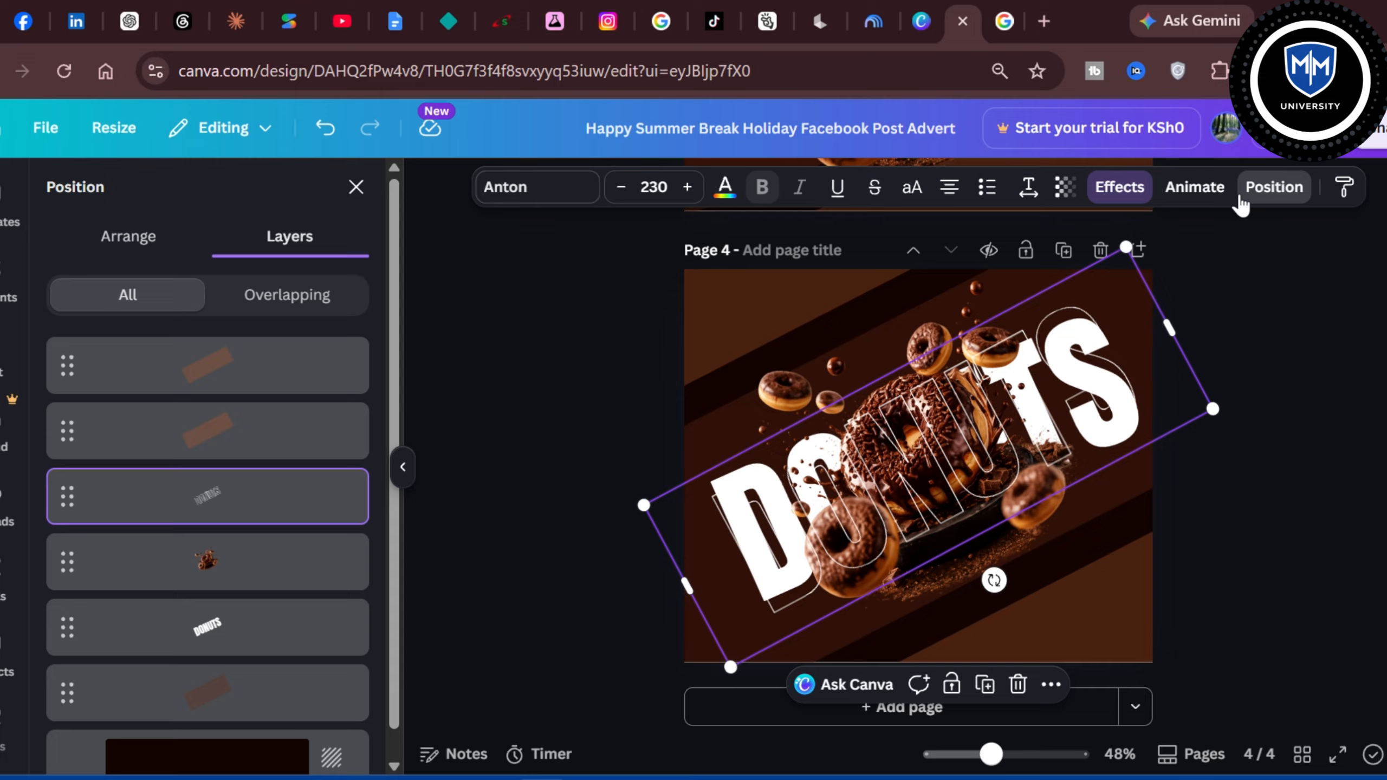
pyautogui.rightClick(221, 629)
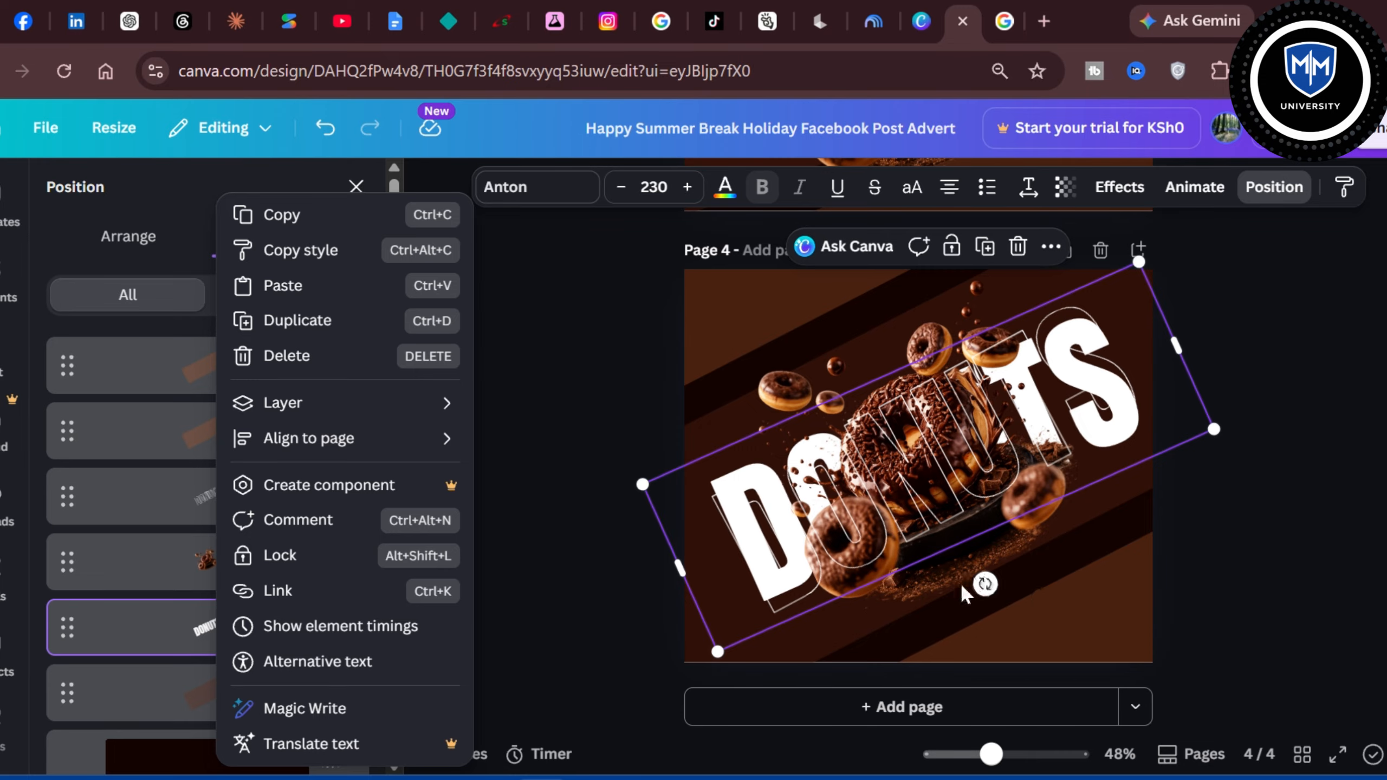
pyautogui.click(1238, 552)
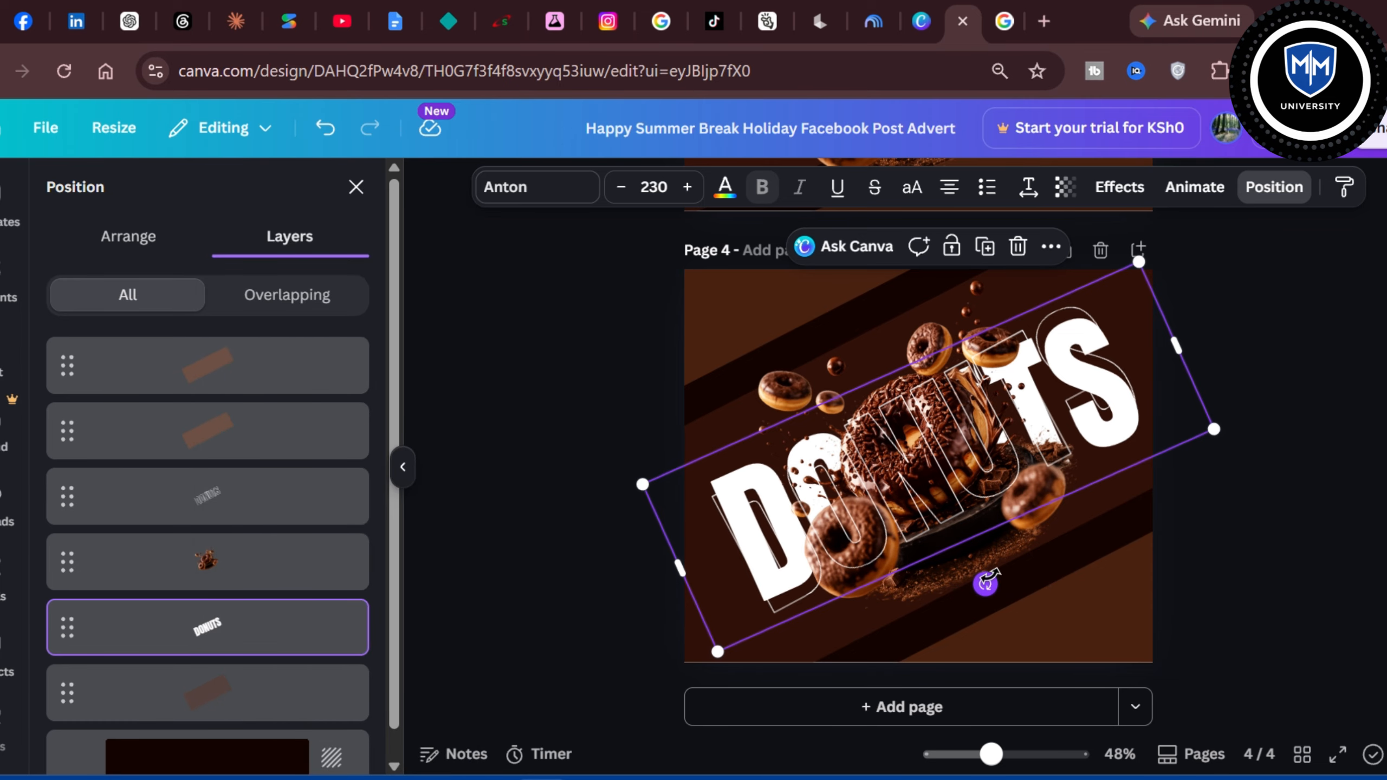
pyautogui.moveTo(986, 585); pyautogui.dragTo(995, 577)
pyautogui.scroll(3, 995, 577)
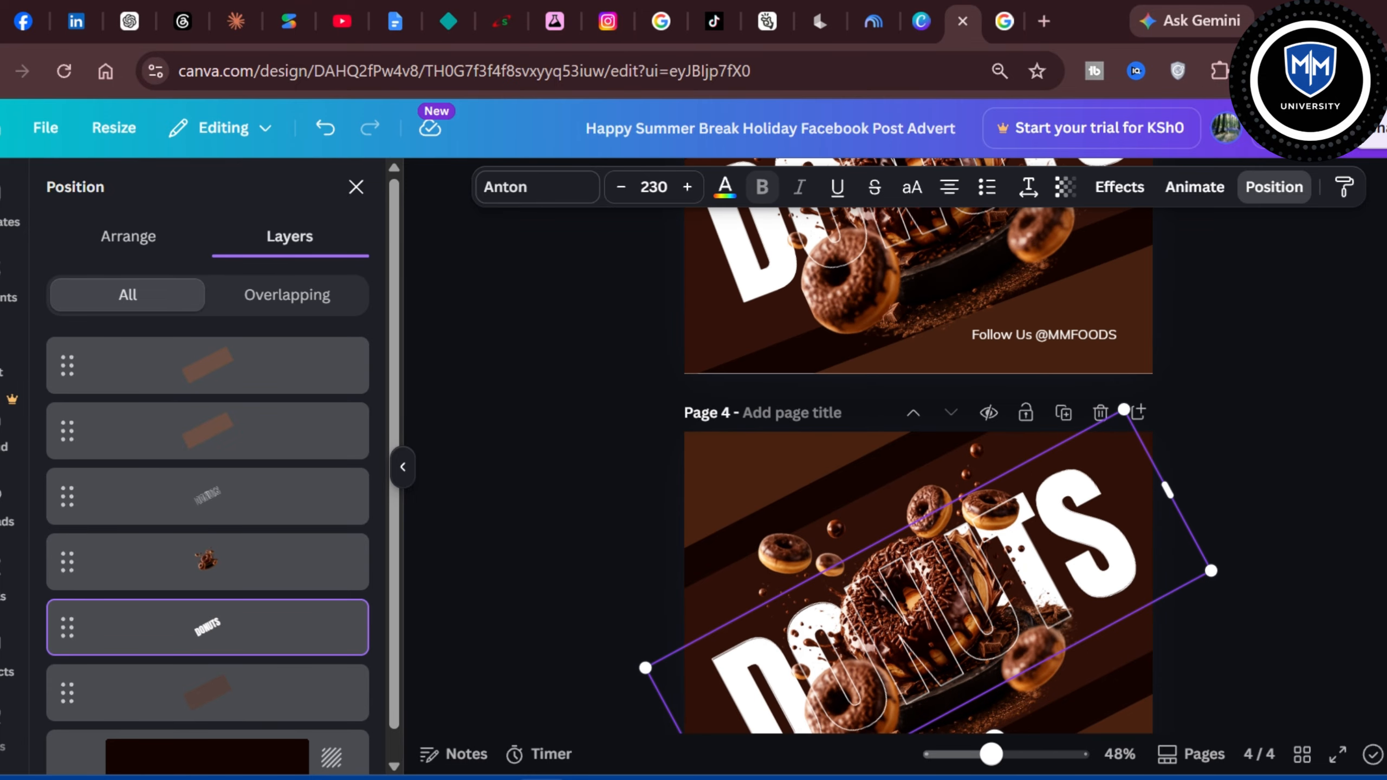
pyautogui.scroll(-3, 1327, 483)
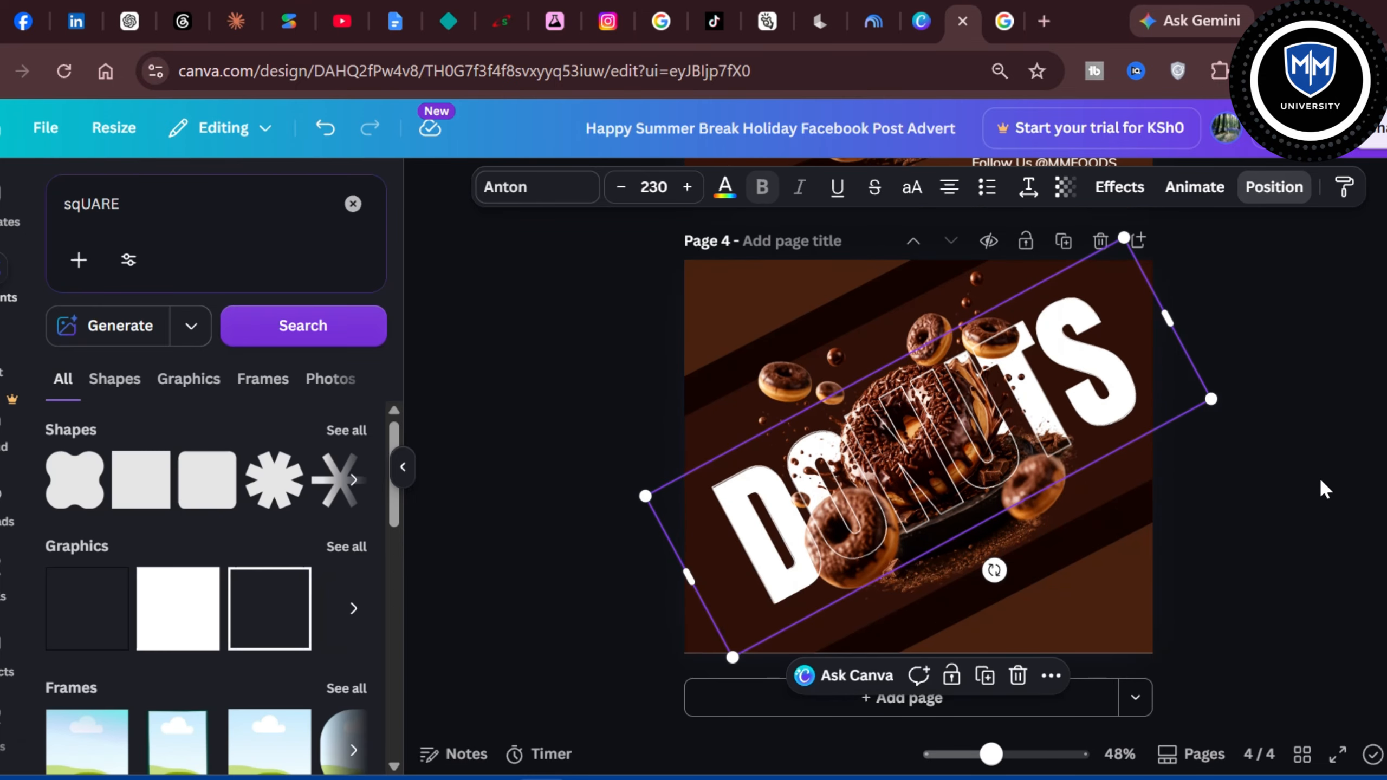
pyautogui.rightClick(1322, 483)
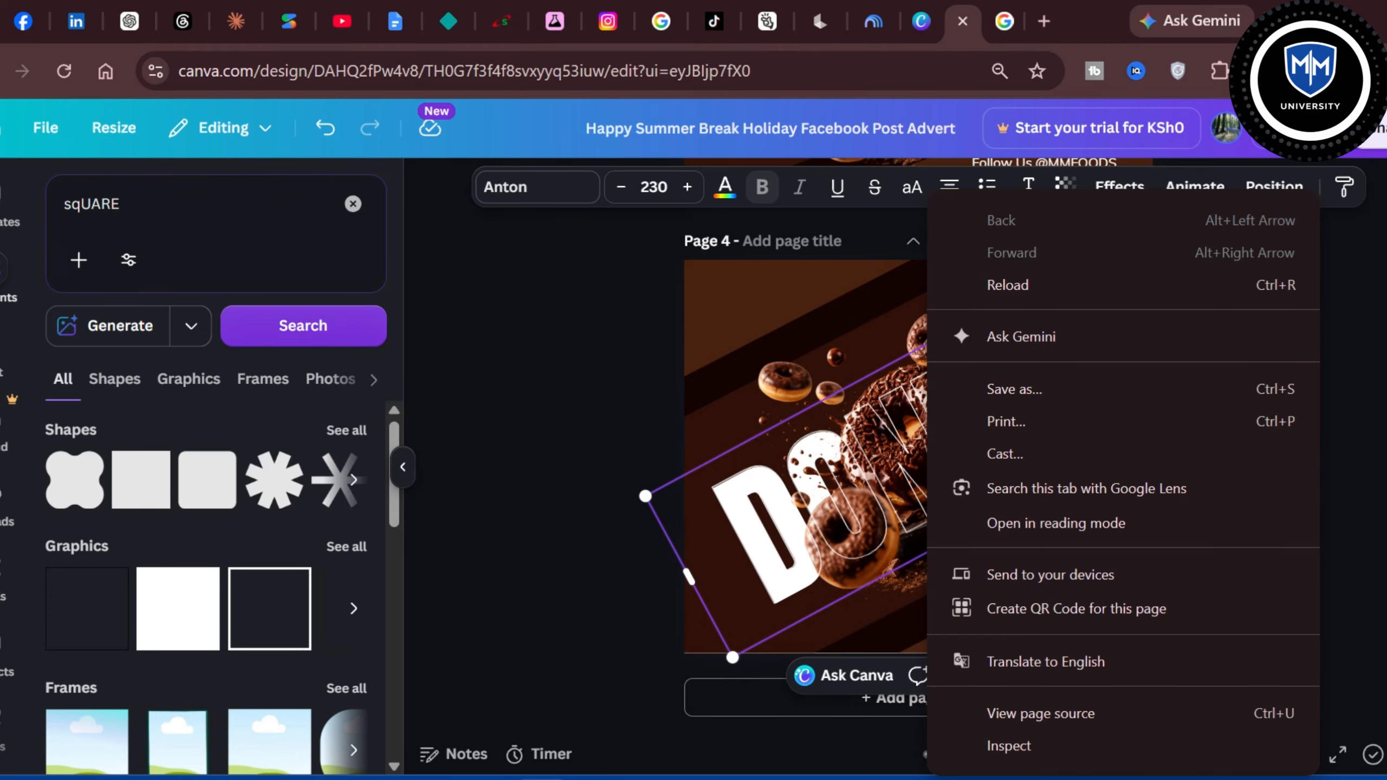
pyautogui.scroll(3, 1322, 482)
pyautogui.scroll(-3, 1385, 437)
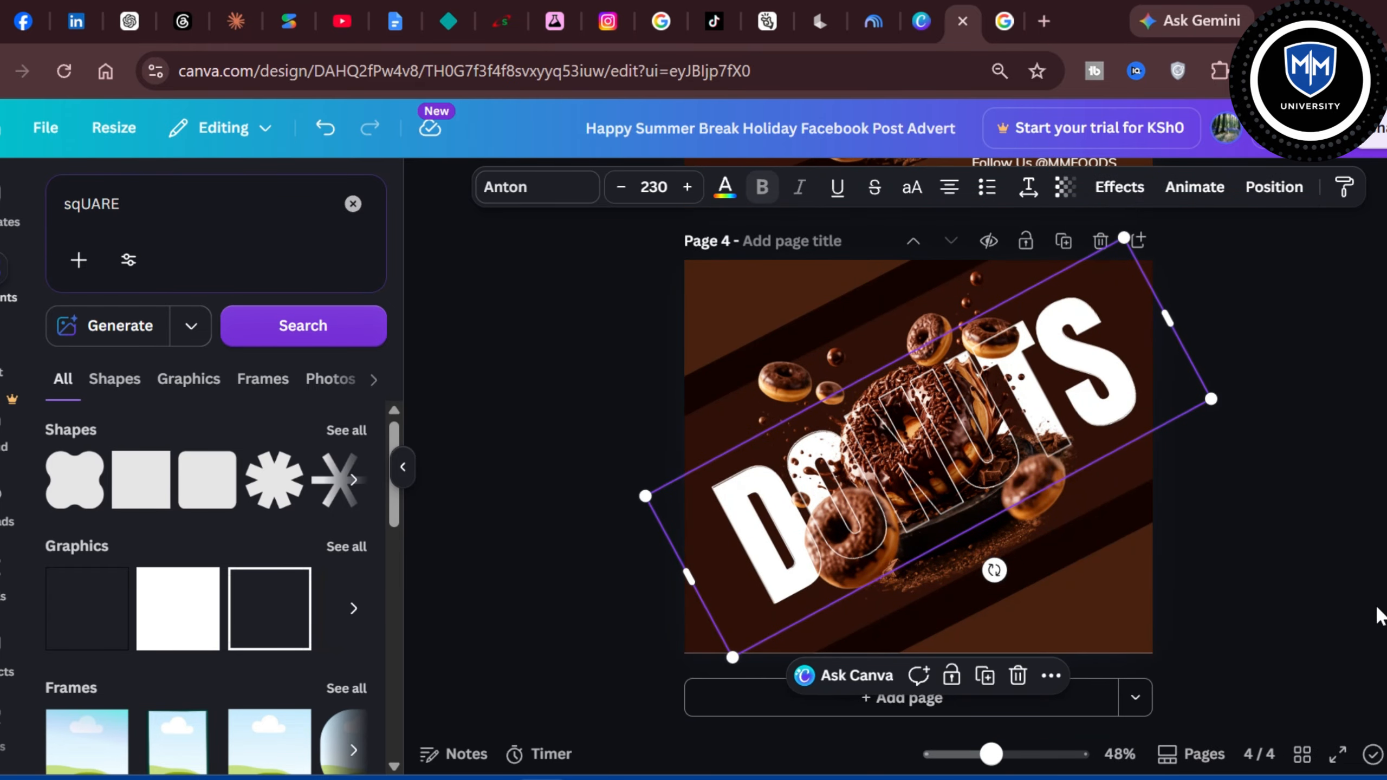
pyautogui.click(1372, 638)
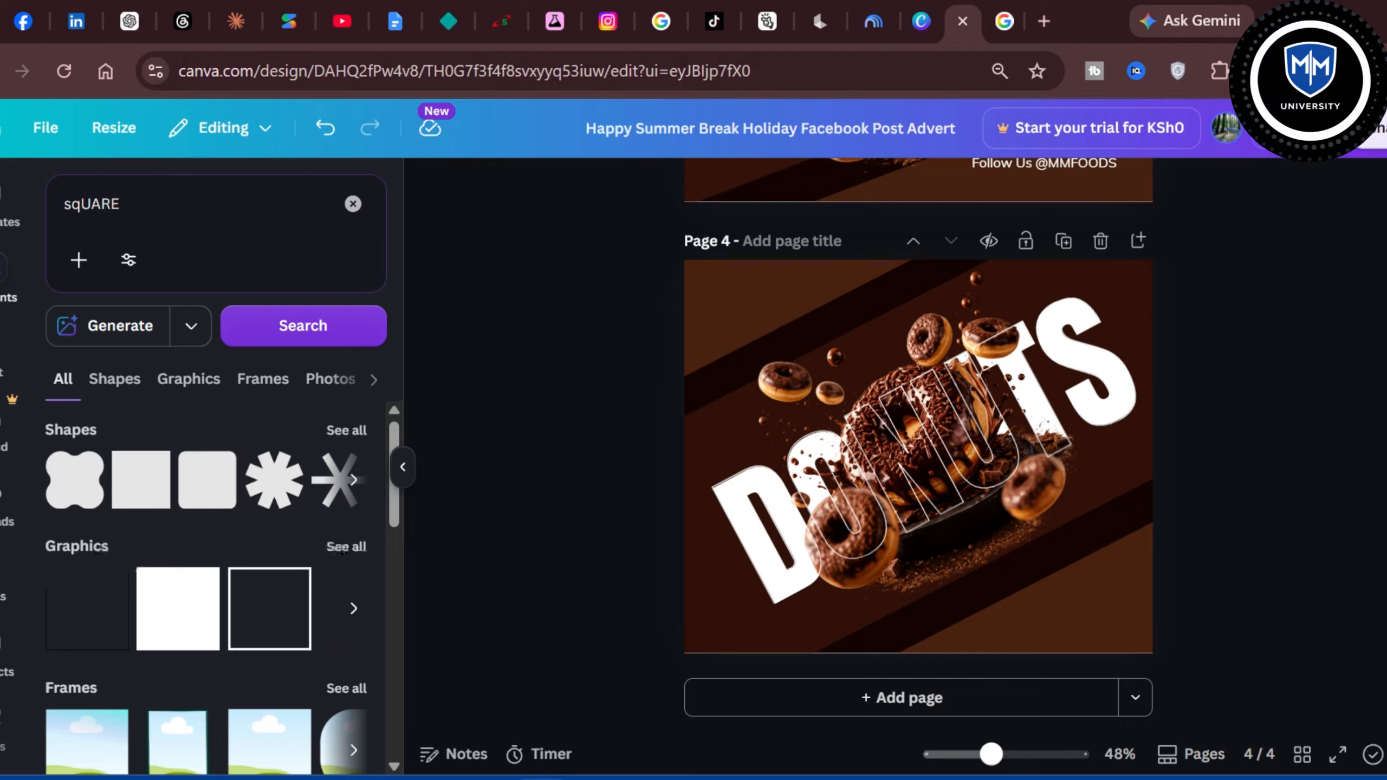
# Step: Add a heading text to page 4 and place it over the upper-left corner of the page
pyautogui.click(5, 344)
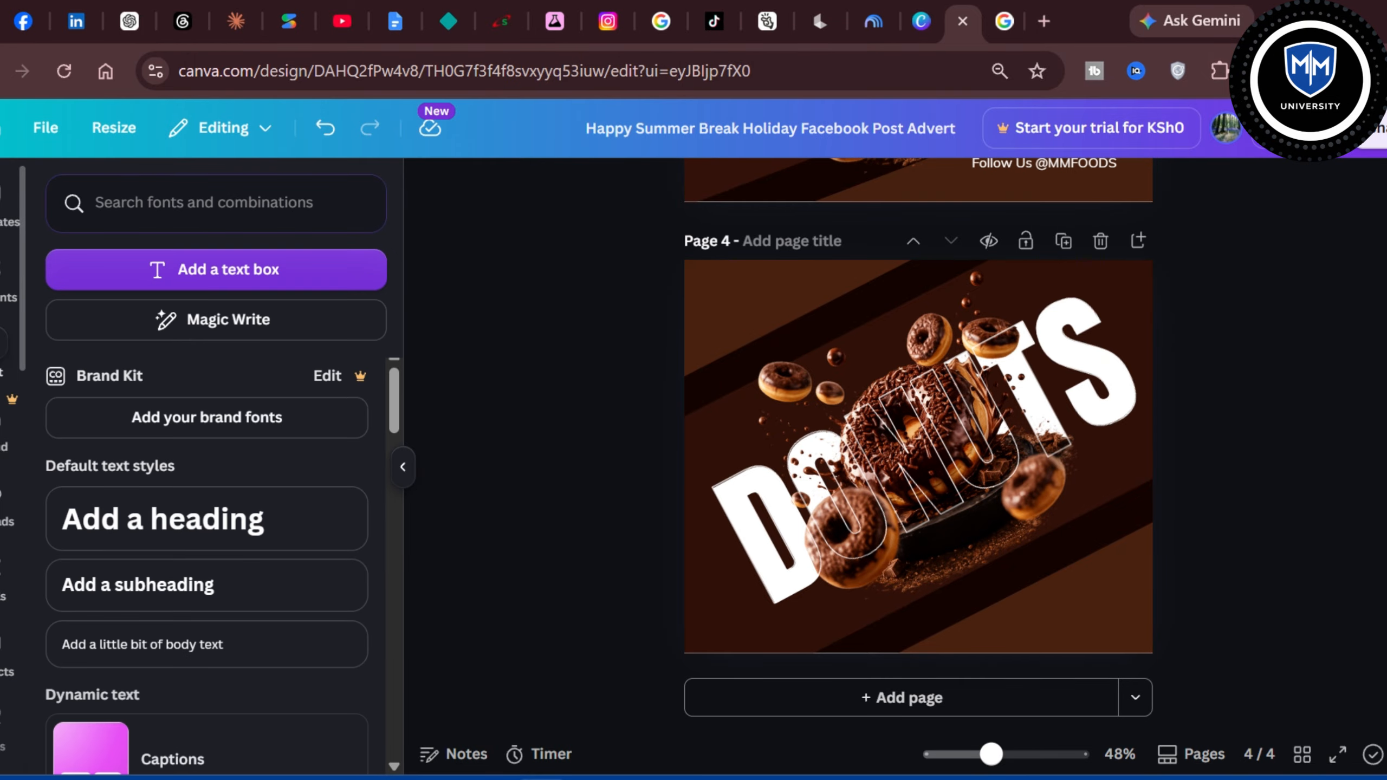
pyautogui.click(248, 518)
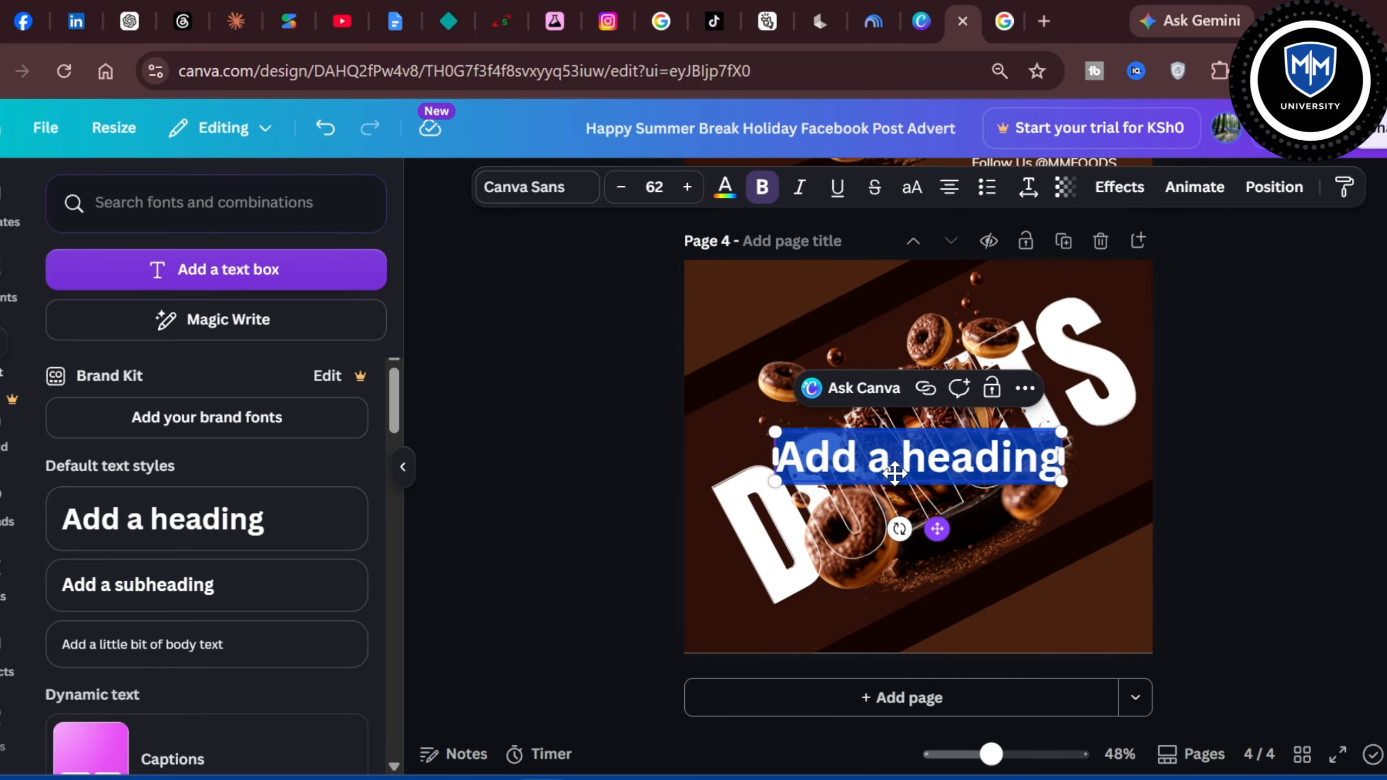
pyautogui.moveTo(937, 528); pyautogui.dragTo(830, 371)
# Step: Replace the placeholder heading text with "Yummy Delicacies"
pyautogui.click(808, 303)
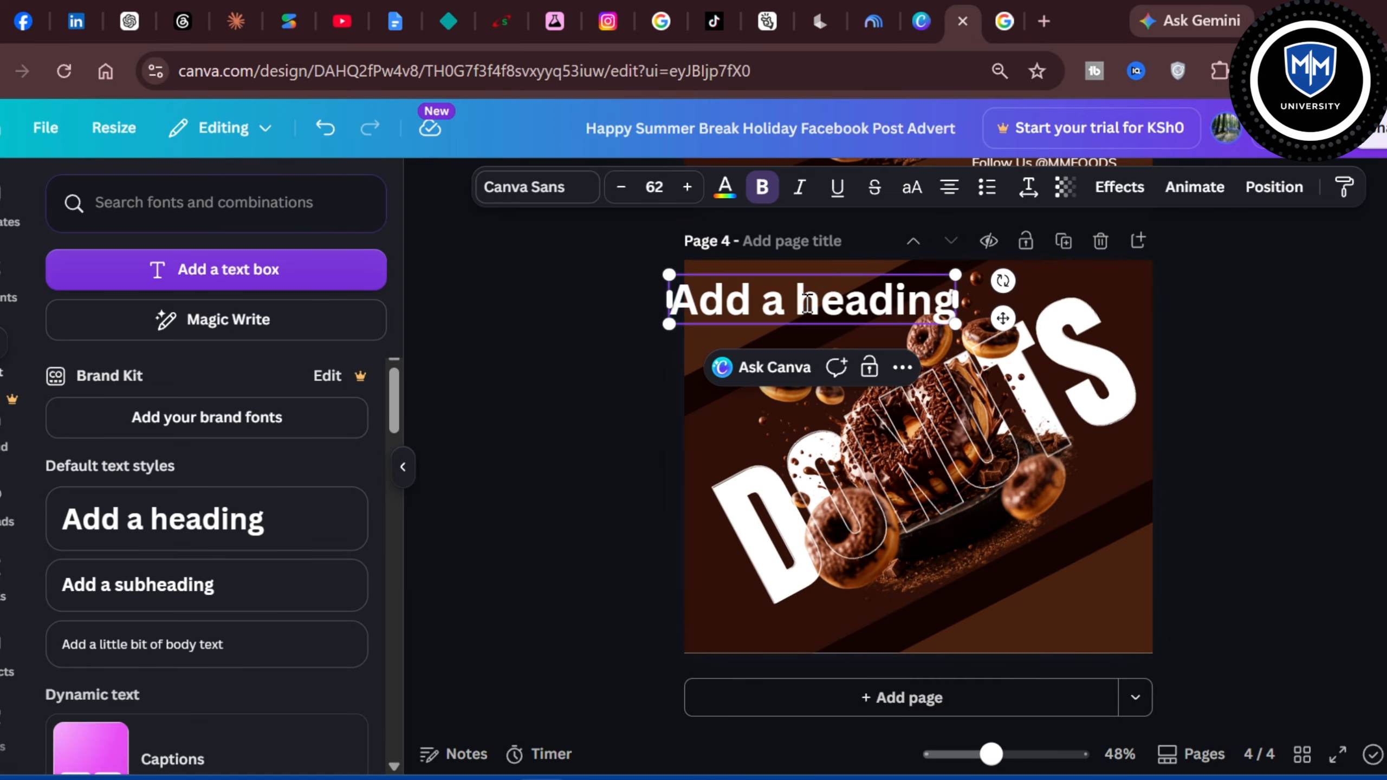
pyautogui.hotkey('ctrl', 'a')
pyautogui.write('y')
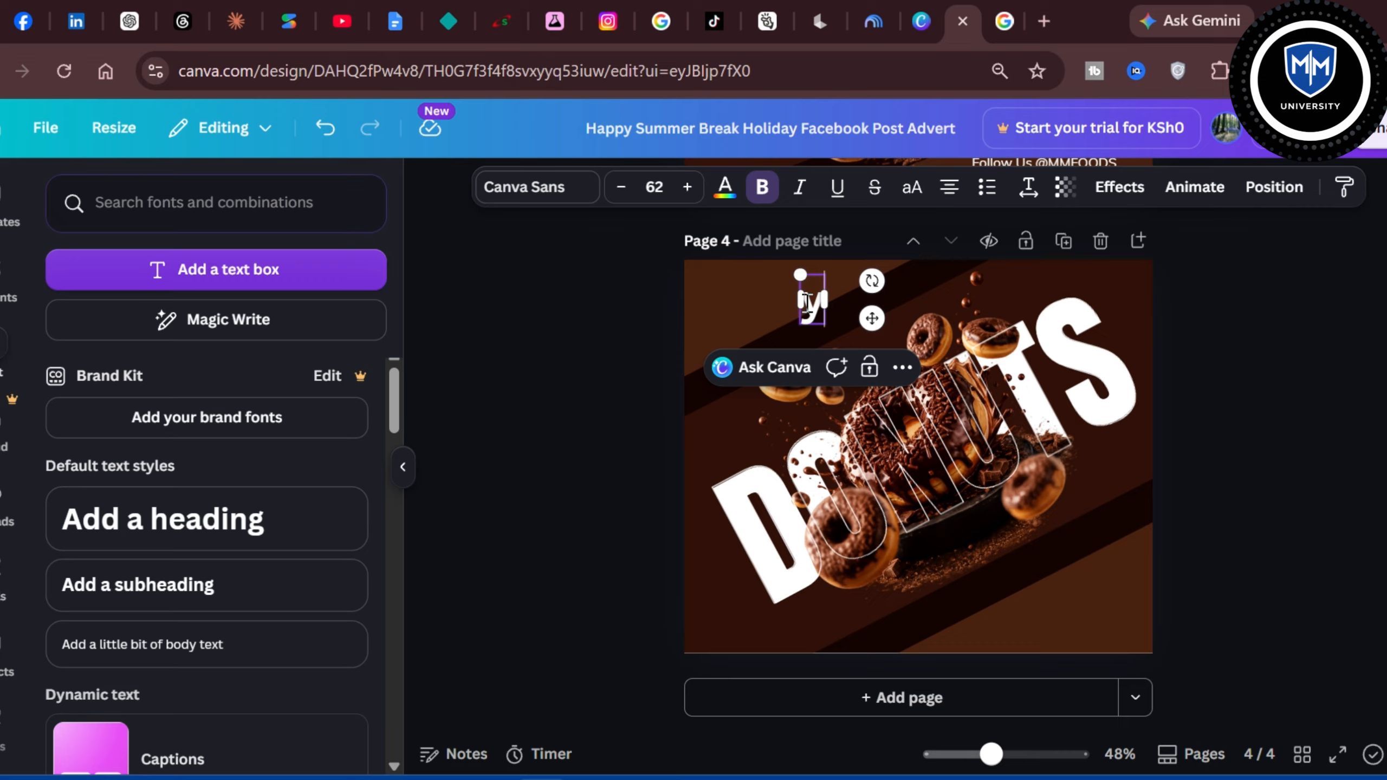
pyautogui.write('UMM')
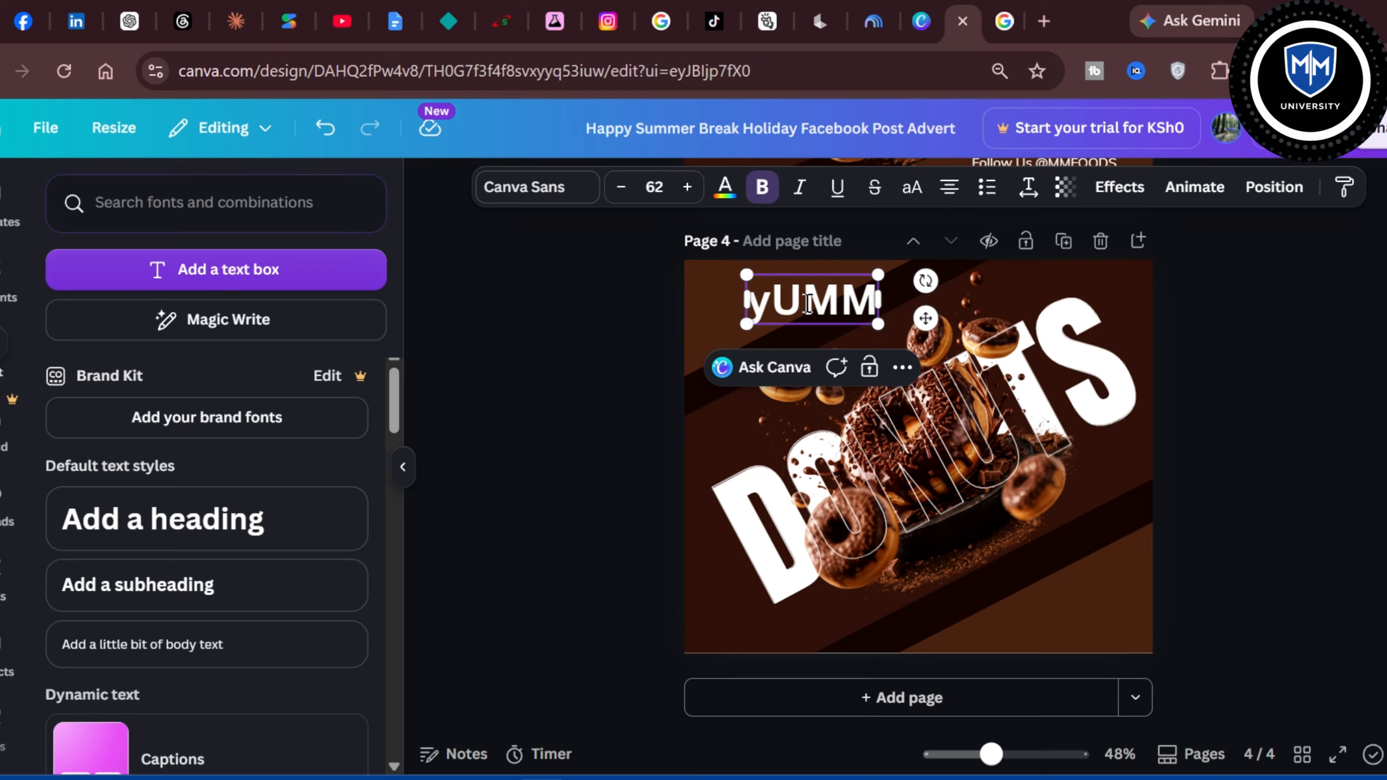
pyautogui.press('BackSpace')
pyautogui.press('BackSpace')
pyautogui.press('BackSpace')
pyautogui.press('BackSpace')
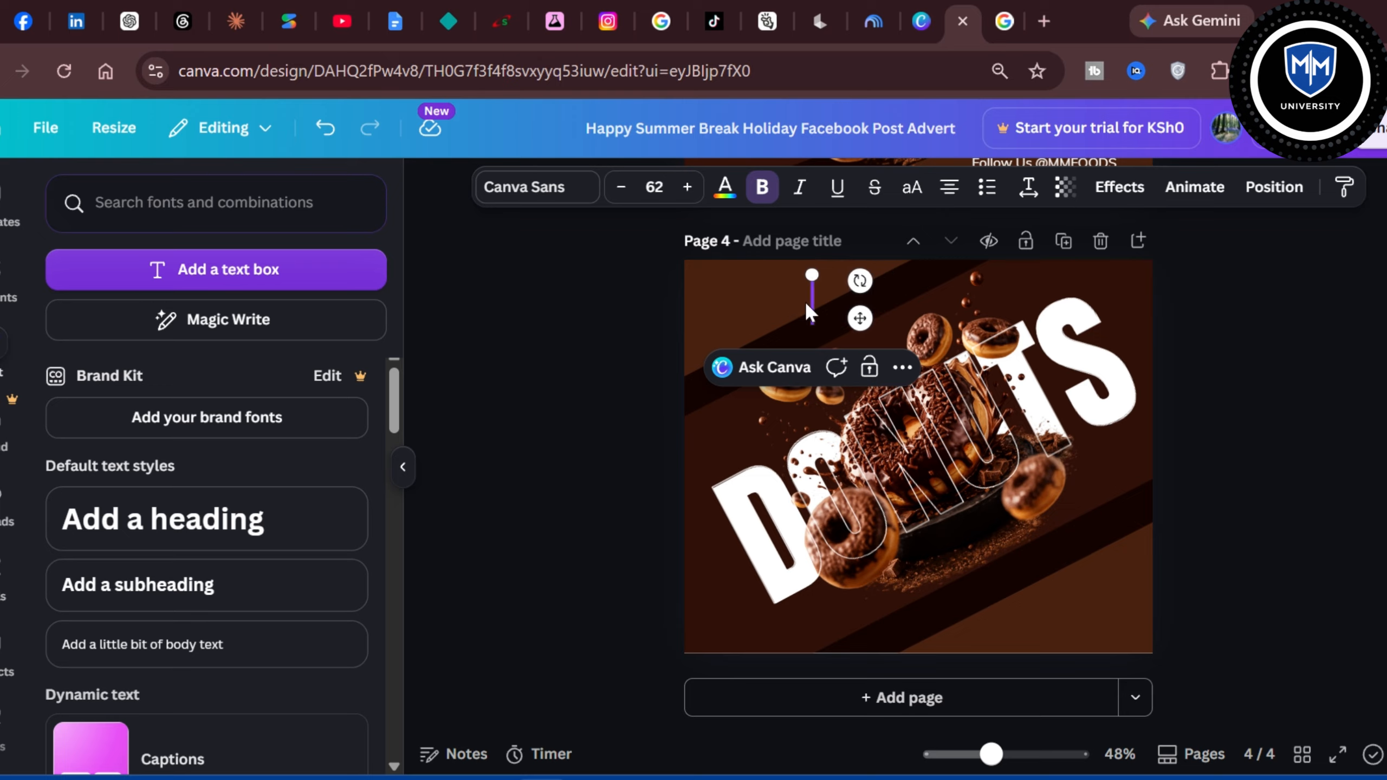
pyautogui.write('Yummy')
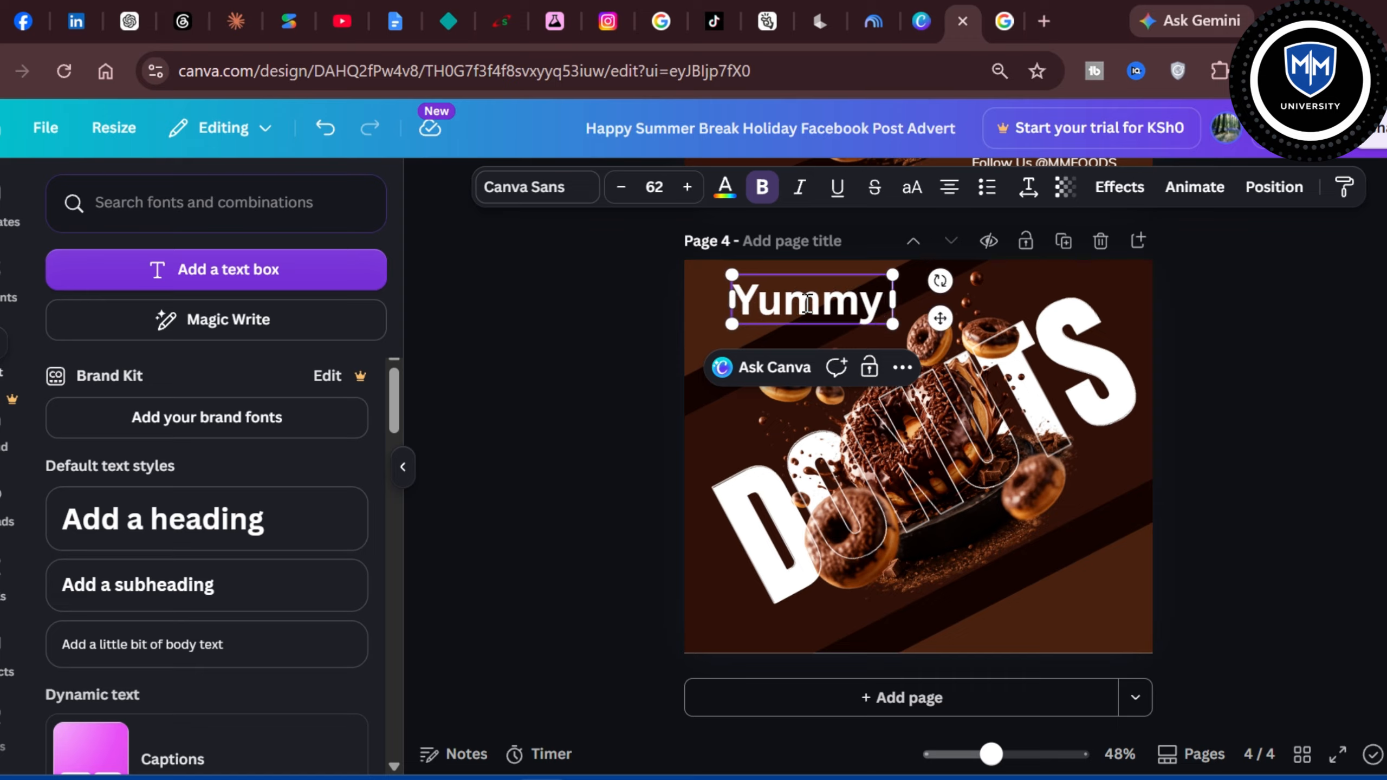
pyautogui.write(' Delic')
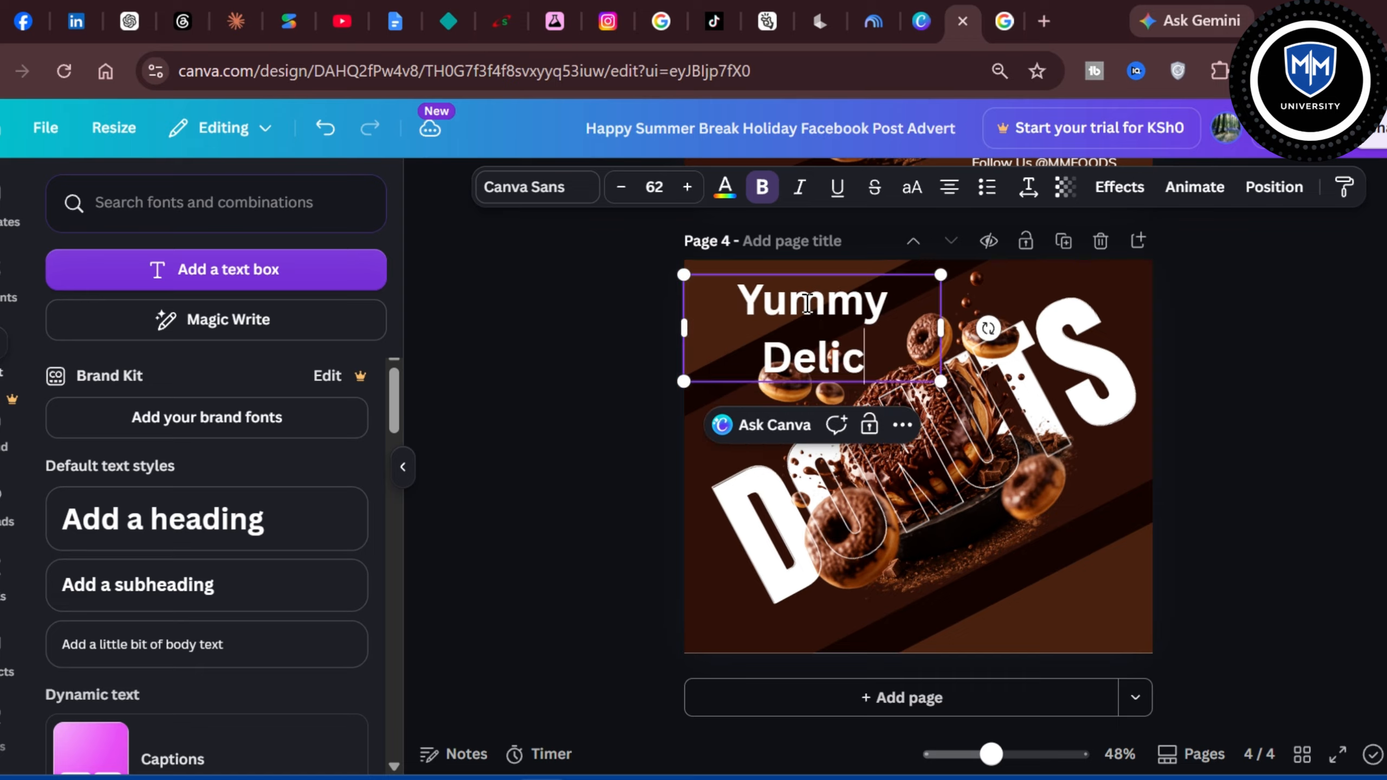
pyautogui.write('acies')
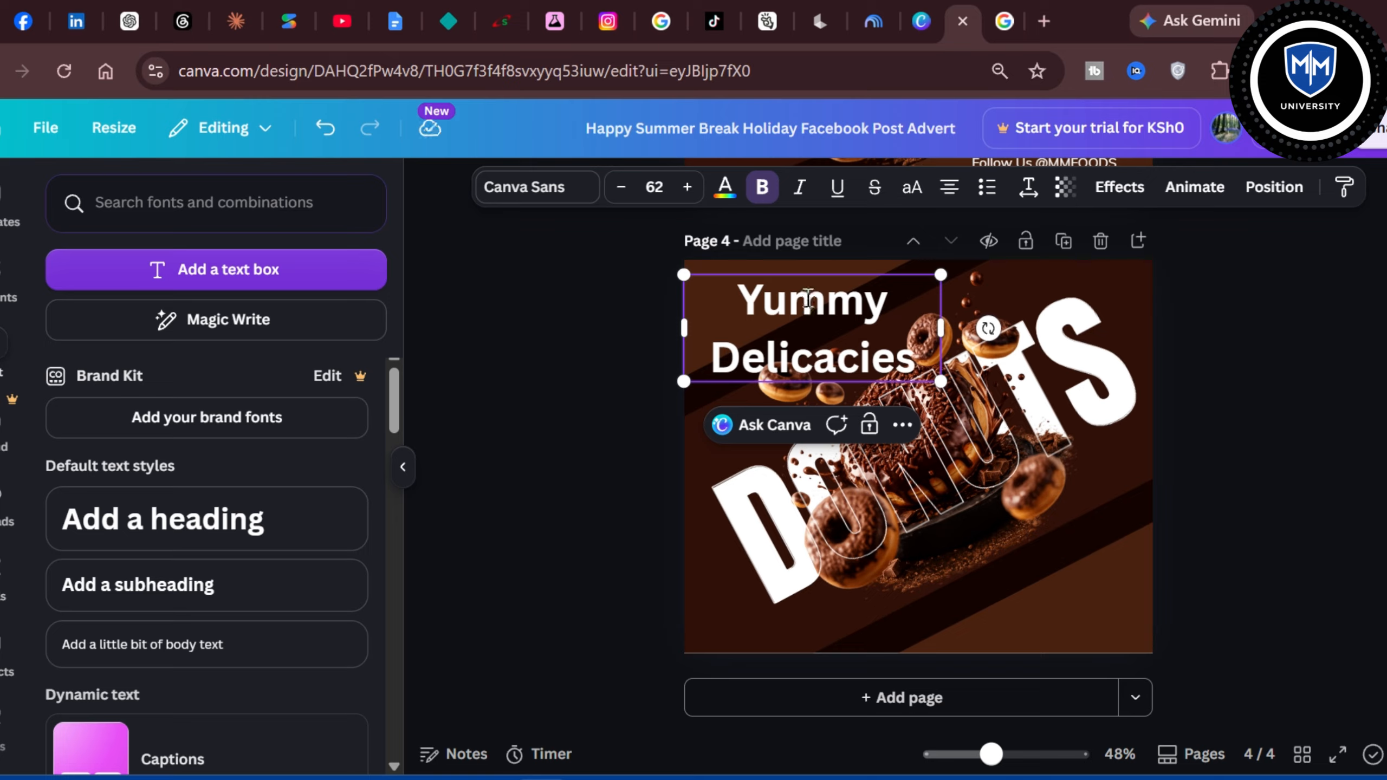
# Step: Set the Yummy Delicacies heading's font size to 39
pyautogui.click(658, 186)
pyautogui.write('3')
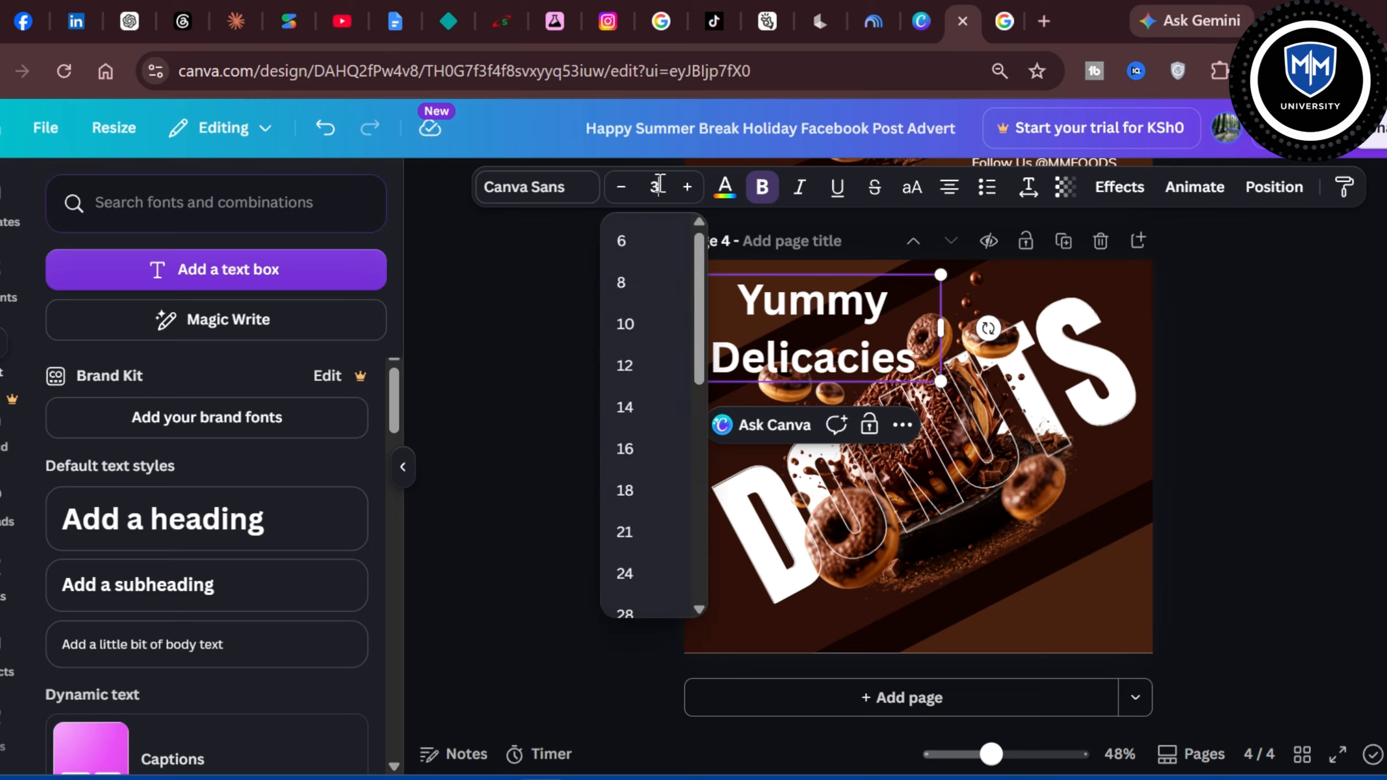
pyautogui.write('5')
pyautogui.press('Return')
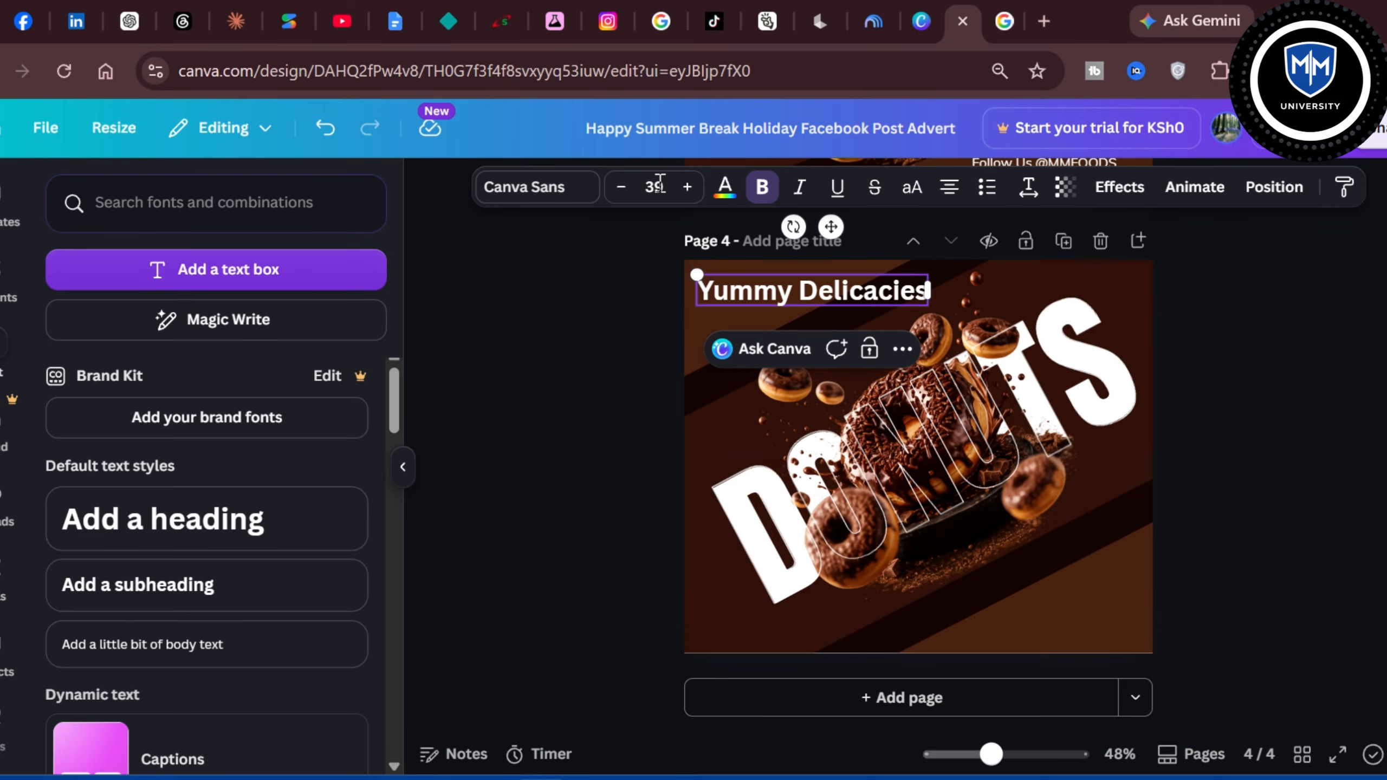
# Step: Change the Yummy Delicacies heading's font to Pinyon Script
pyautogui.click(520, 198)
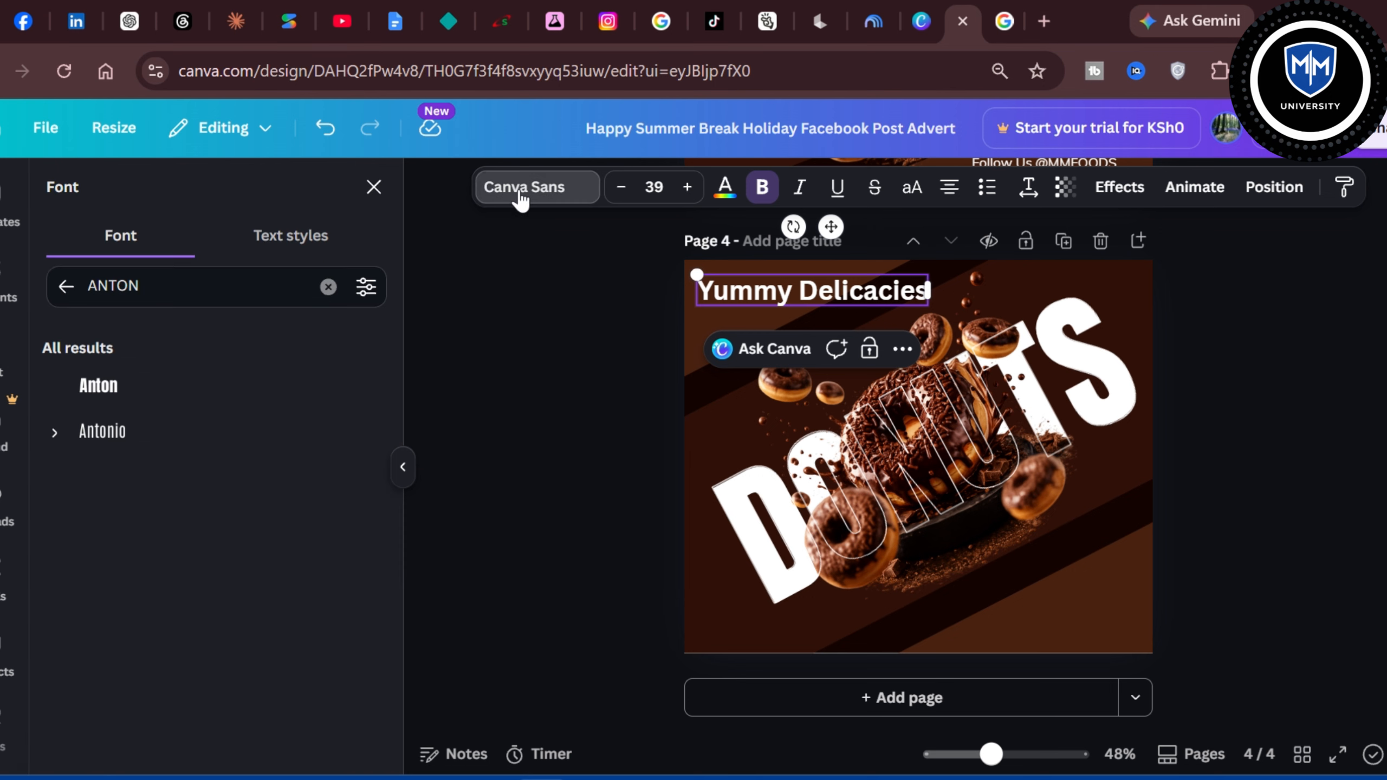
pyautogui.click(66, 286)
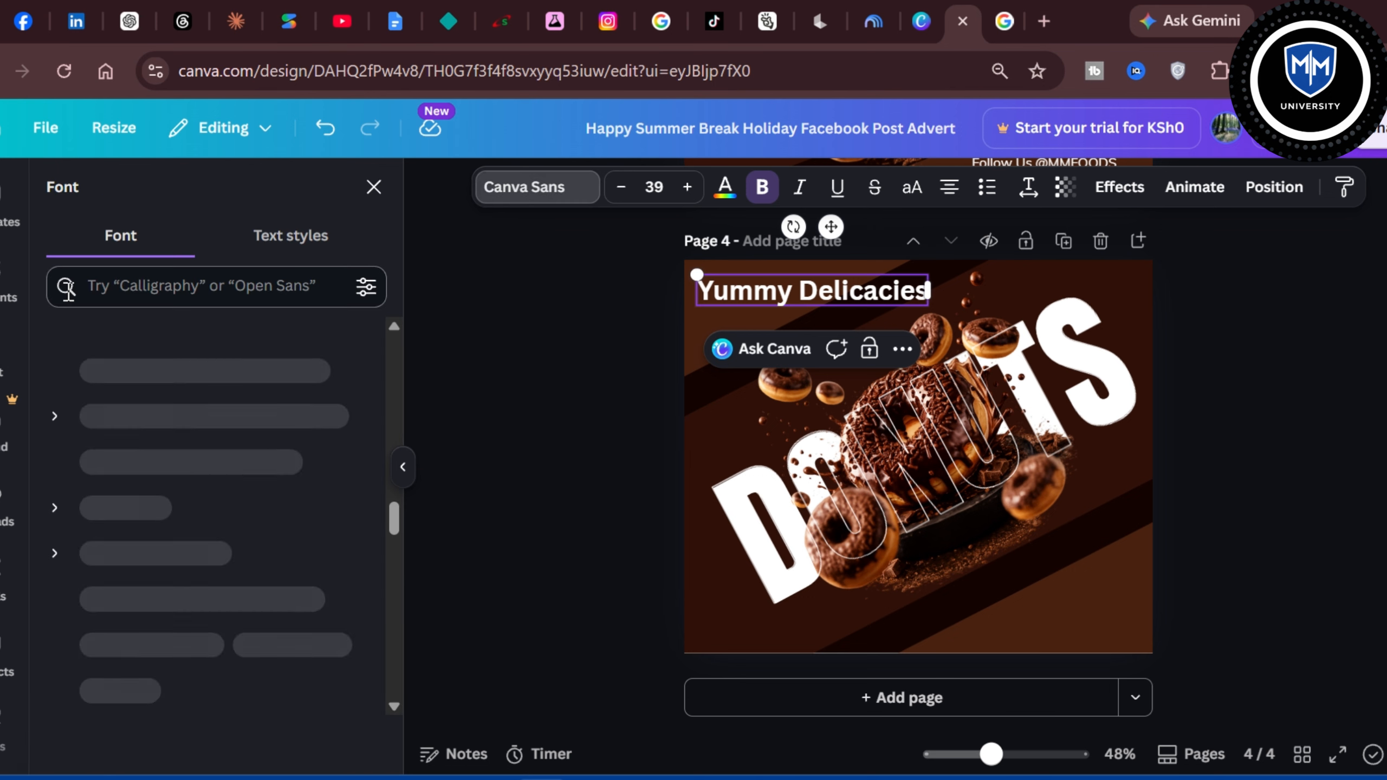
pyautogui.click(184, 265)
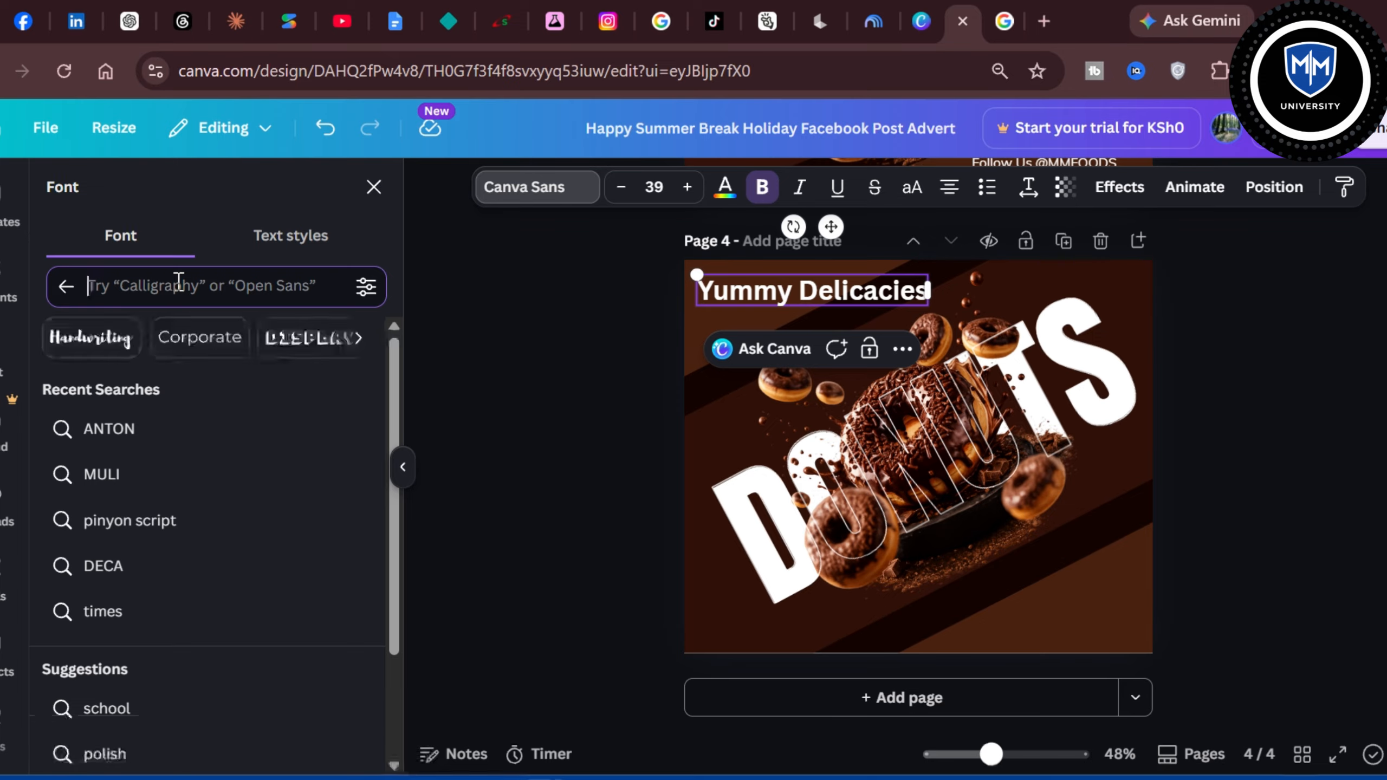
pyautogui.write('pink')
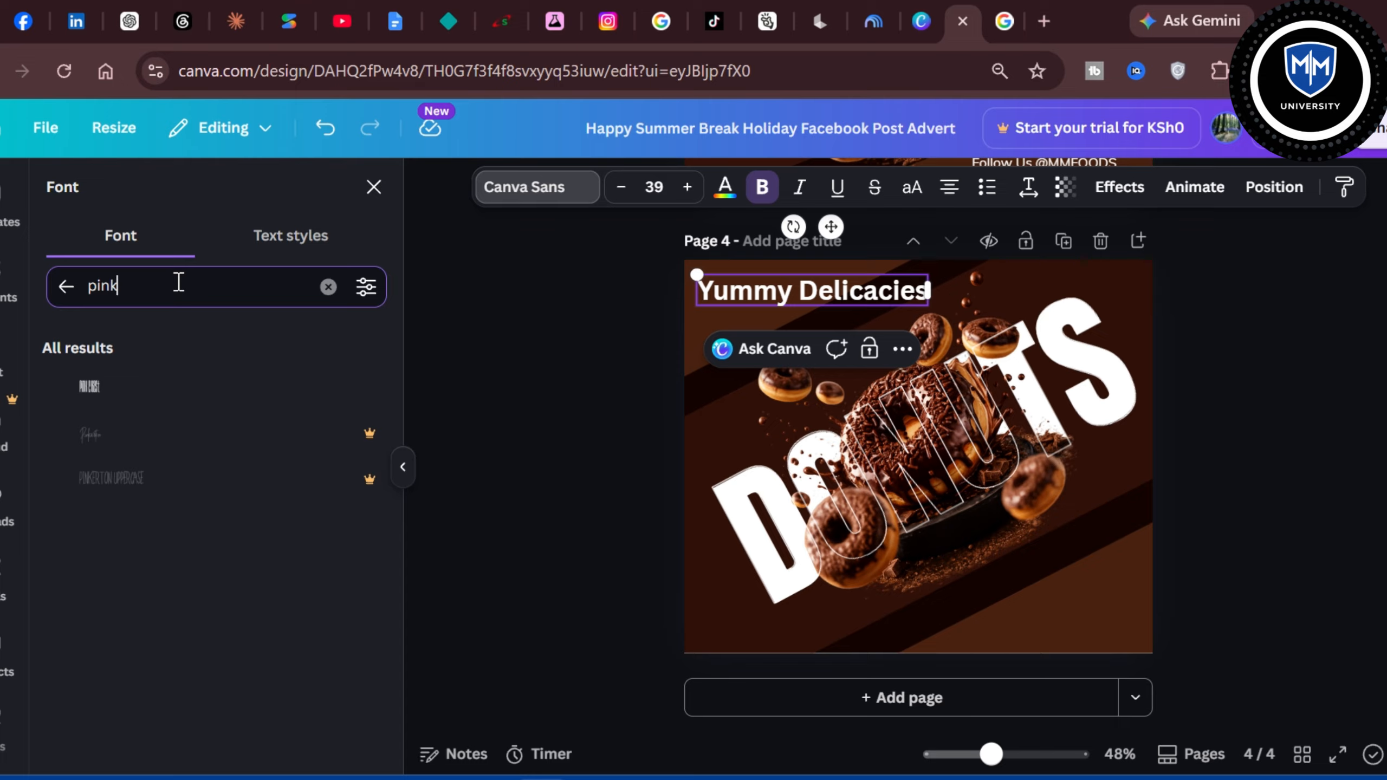
pyautogui.press('BackSpace')
pyautogui.write('y')
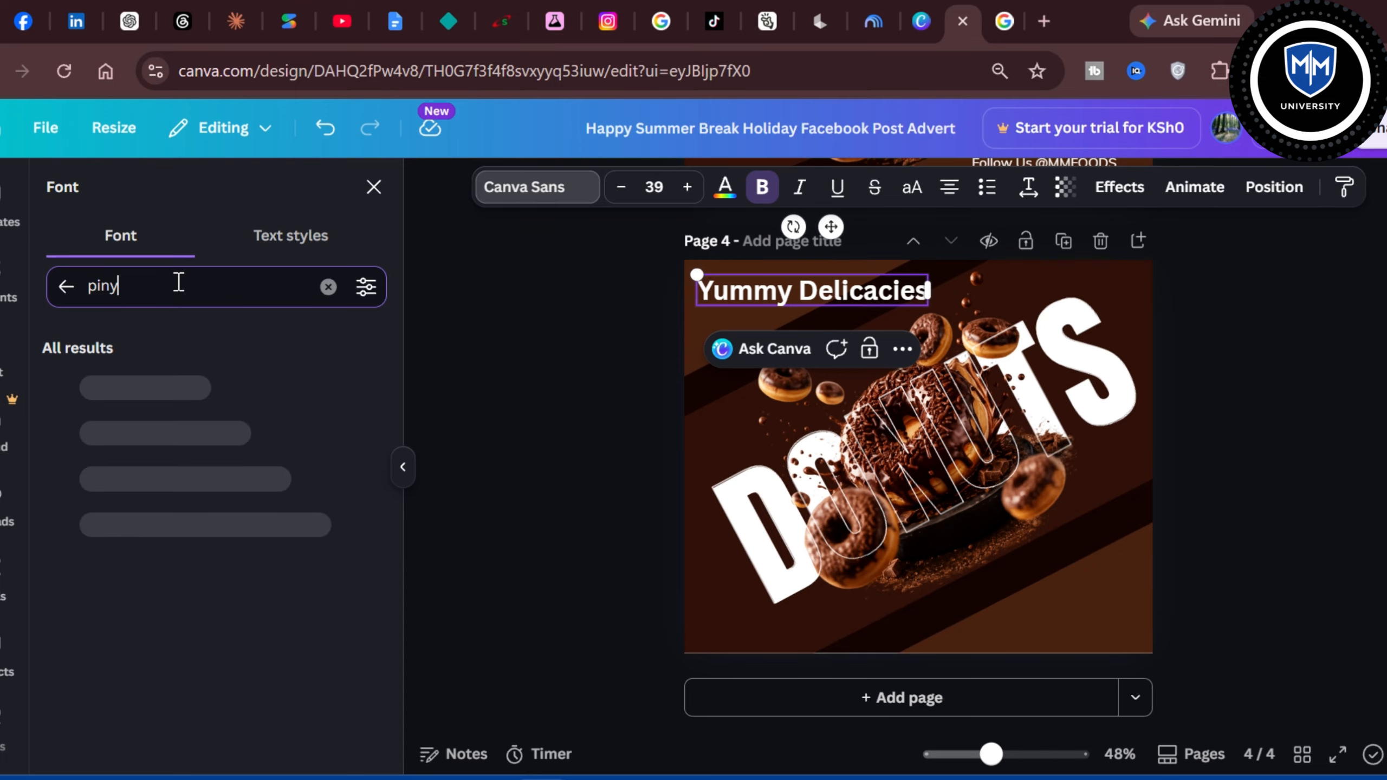
pyautogui.write('on s')
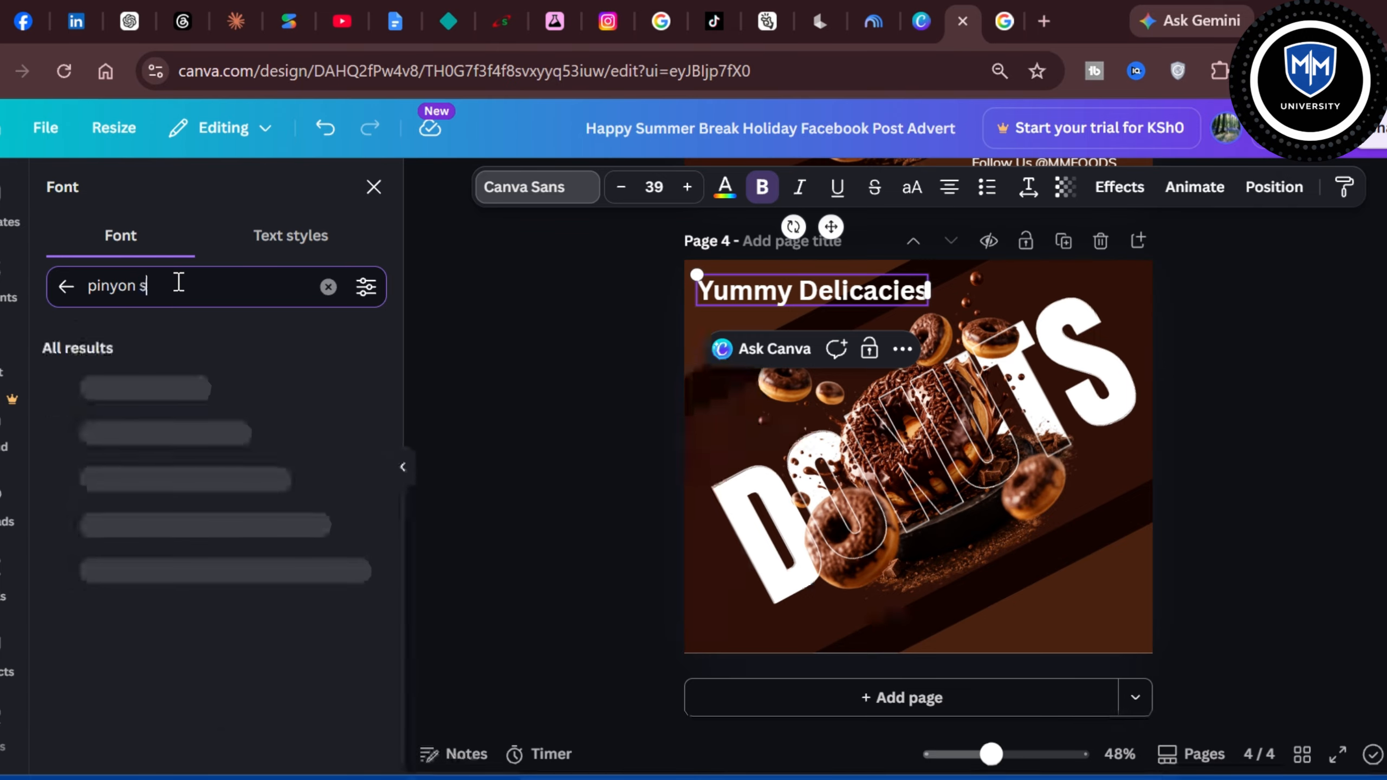
pyautogui.write('c')
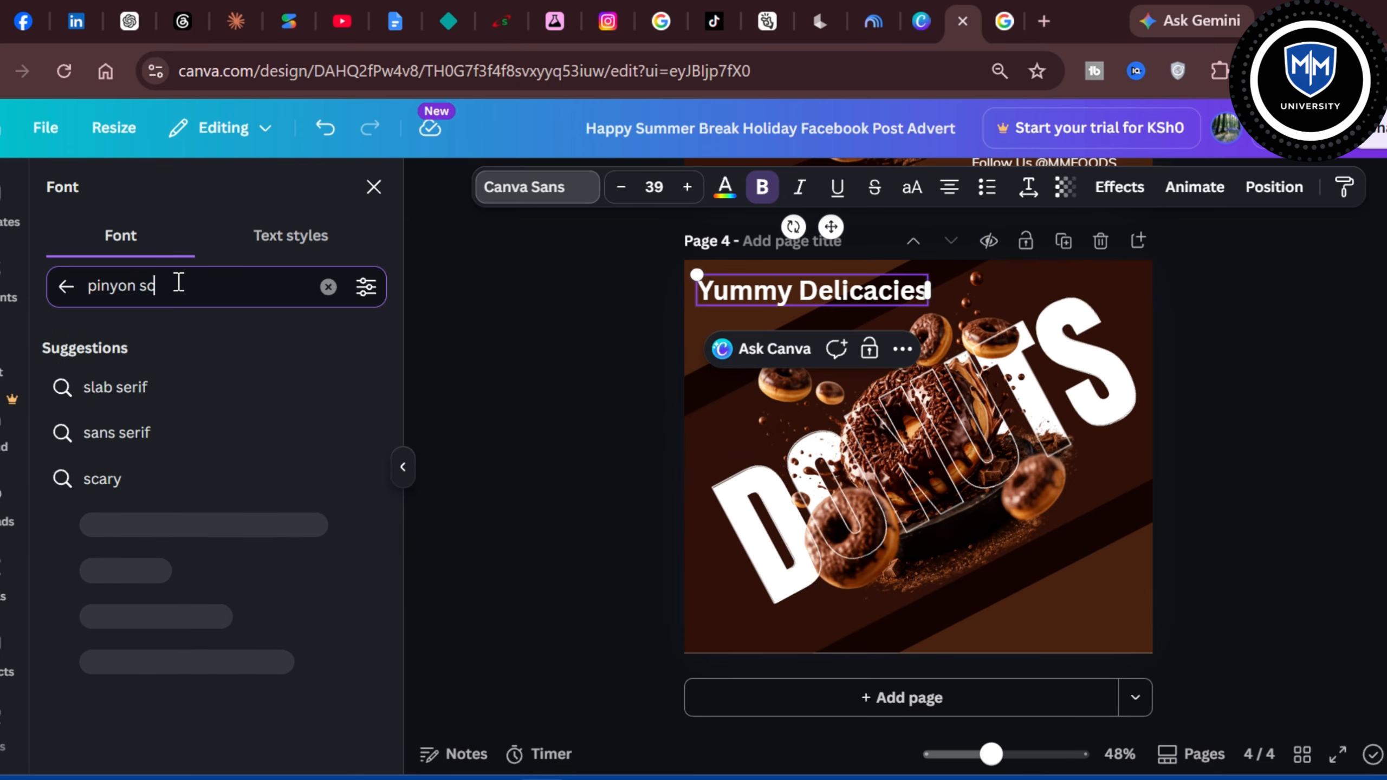
pyautogui.write('ript')
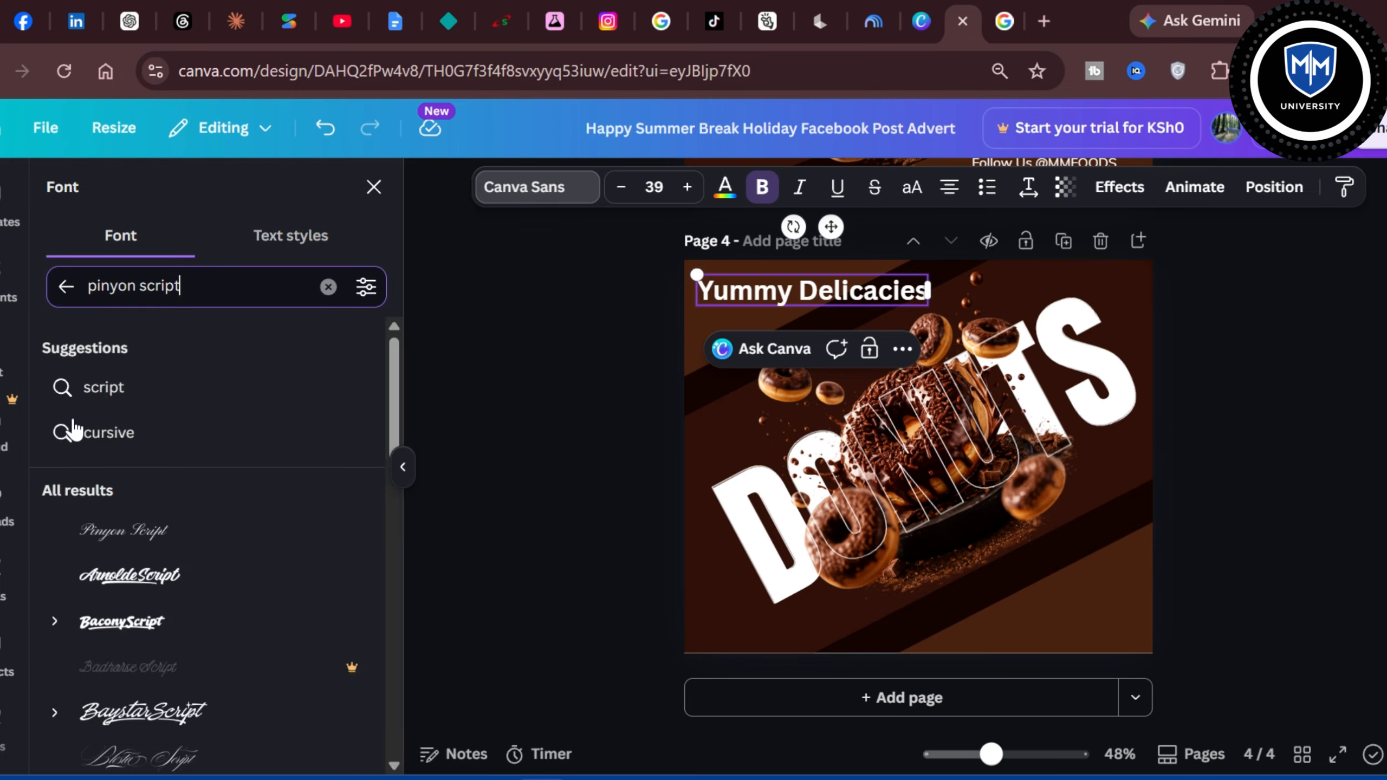
pyautogui.click(114, 531)
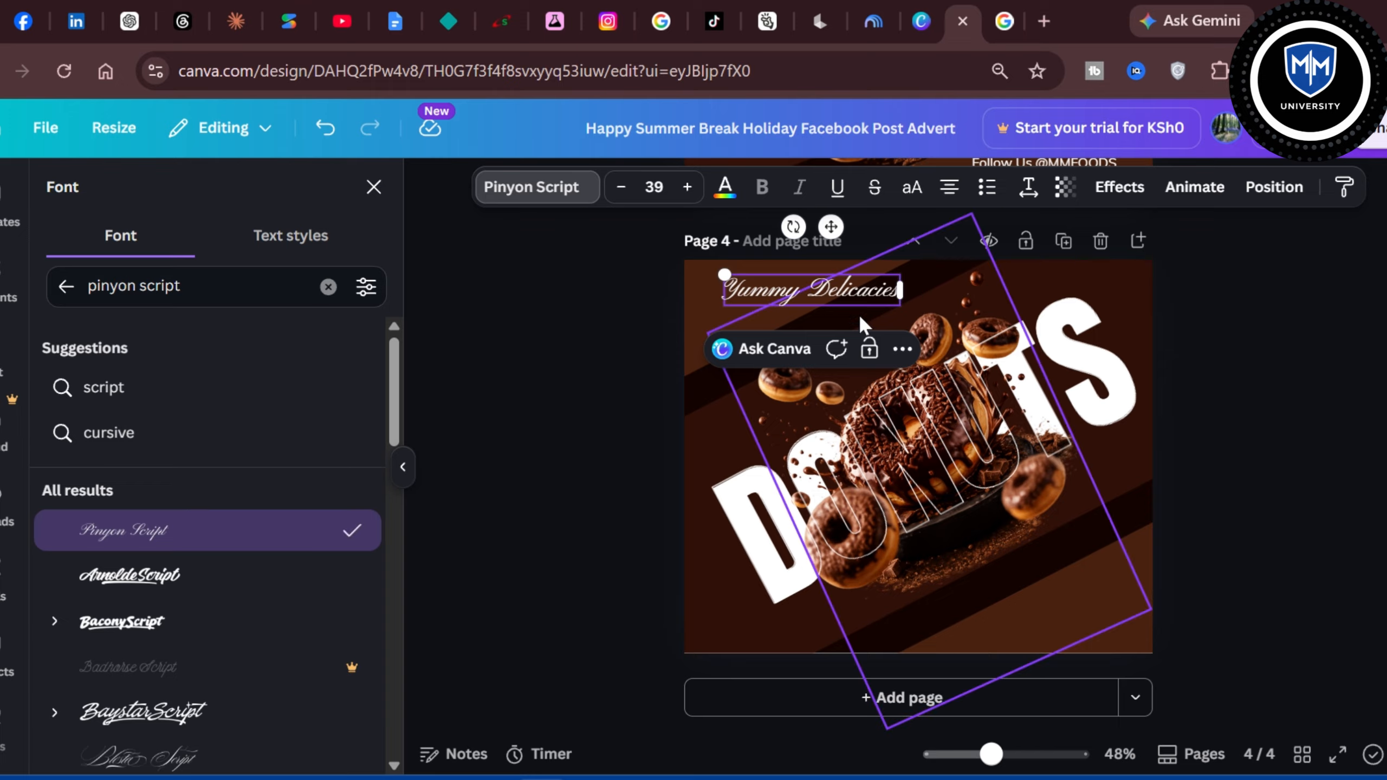
pyautogui.click(1324, 315)
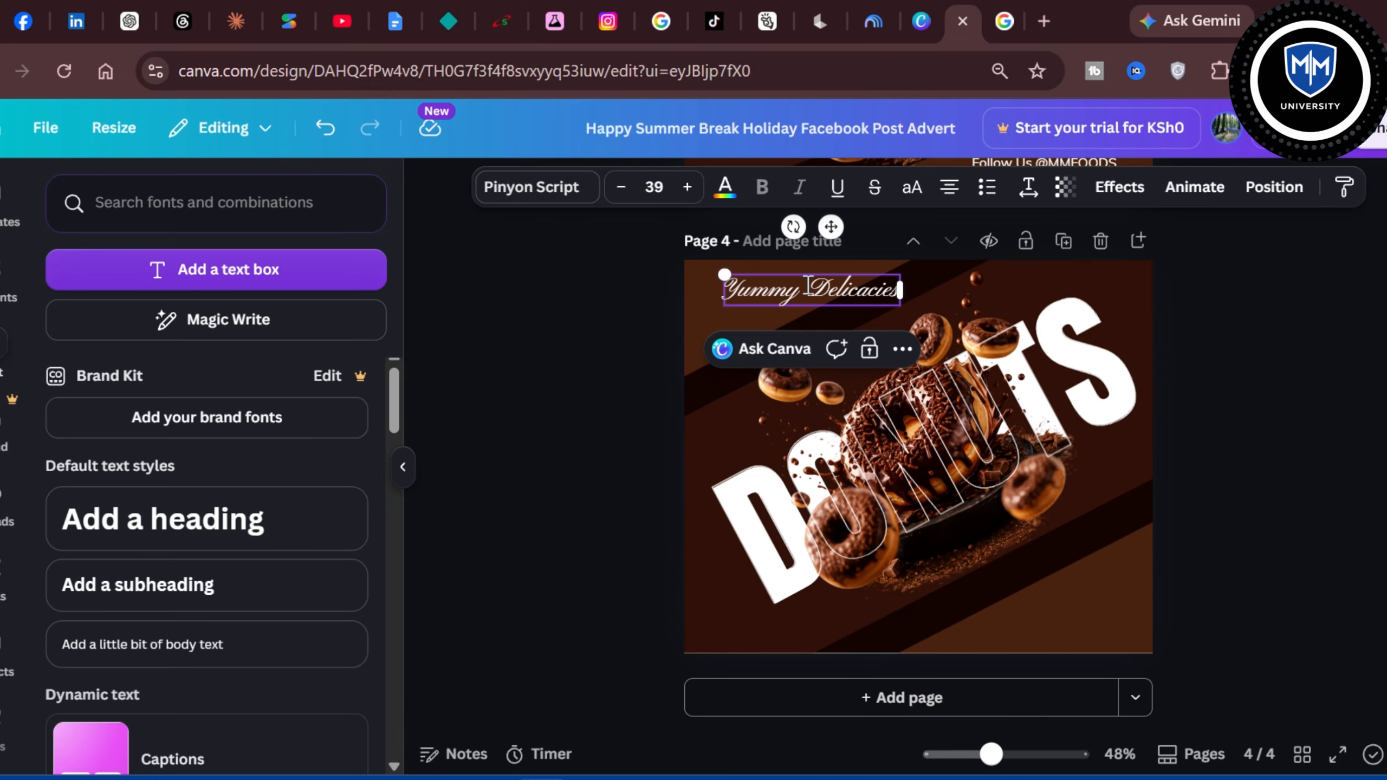
# Step: Rotate the Yummy Delicacies heading counterclockwise to match the diagonal bands and place it inside the page's upper-left corner
pyautogui.moveTo(793, 226)
pyautogui.mouseDown()
pyautogui.moveTo(758, 247)
pyautogui.moveTo(770, 241)
pyautogui.mouseUp()
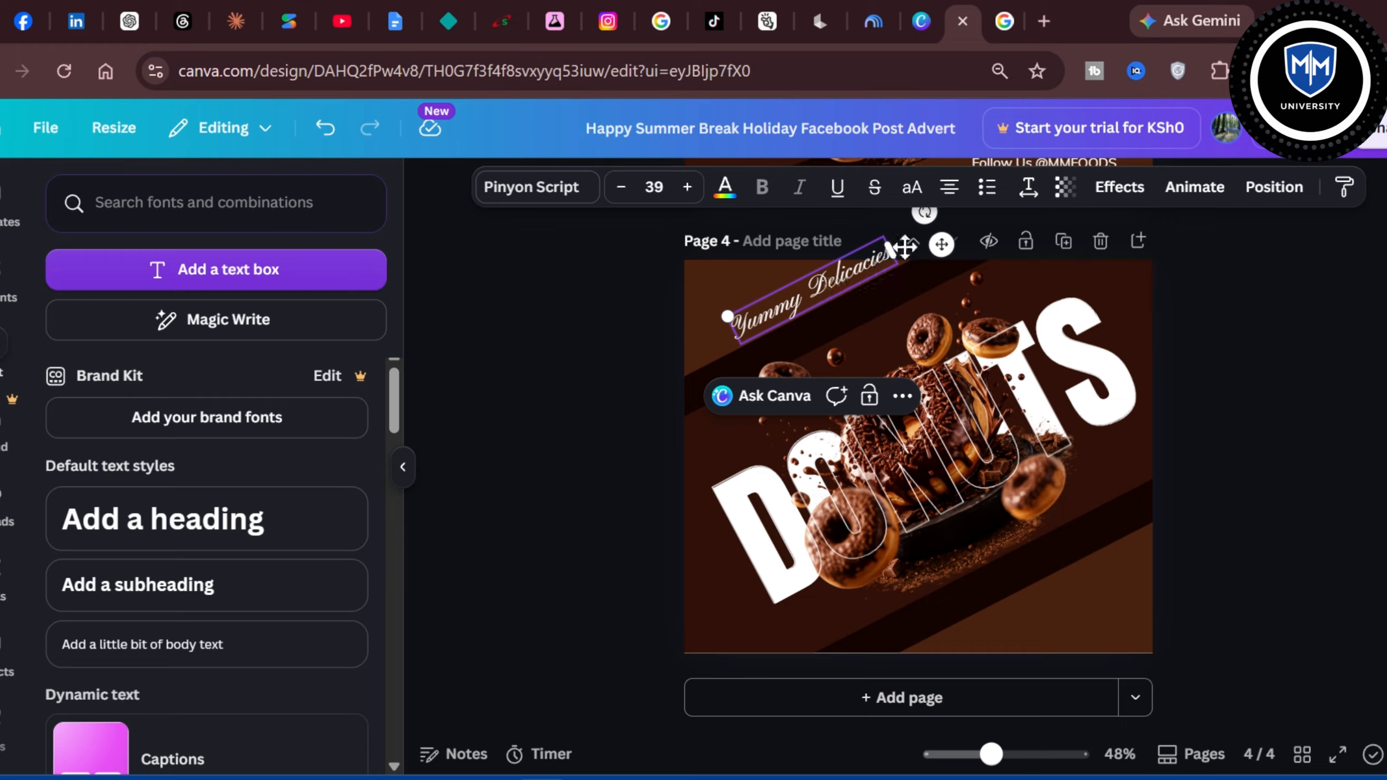
pyautogui.moveTo(935, 242); pyautogui.dragTo(905, 268)
pyautogui.click(1240, 352)
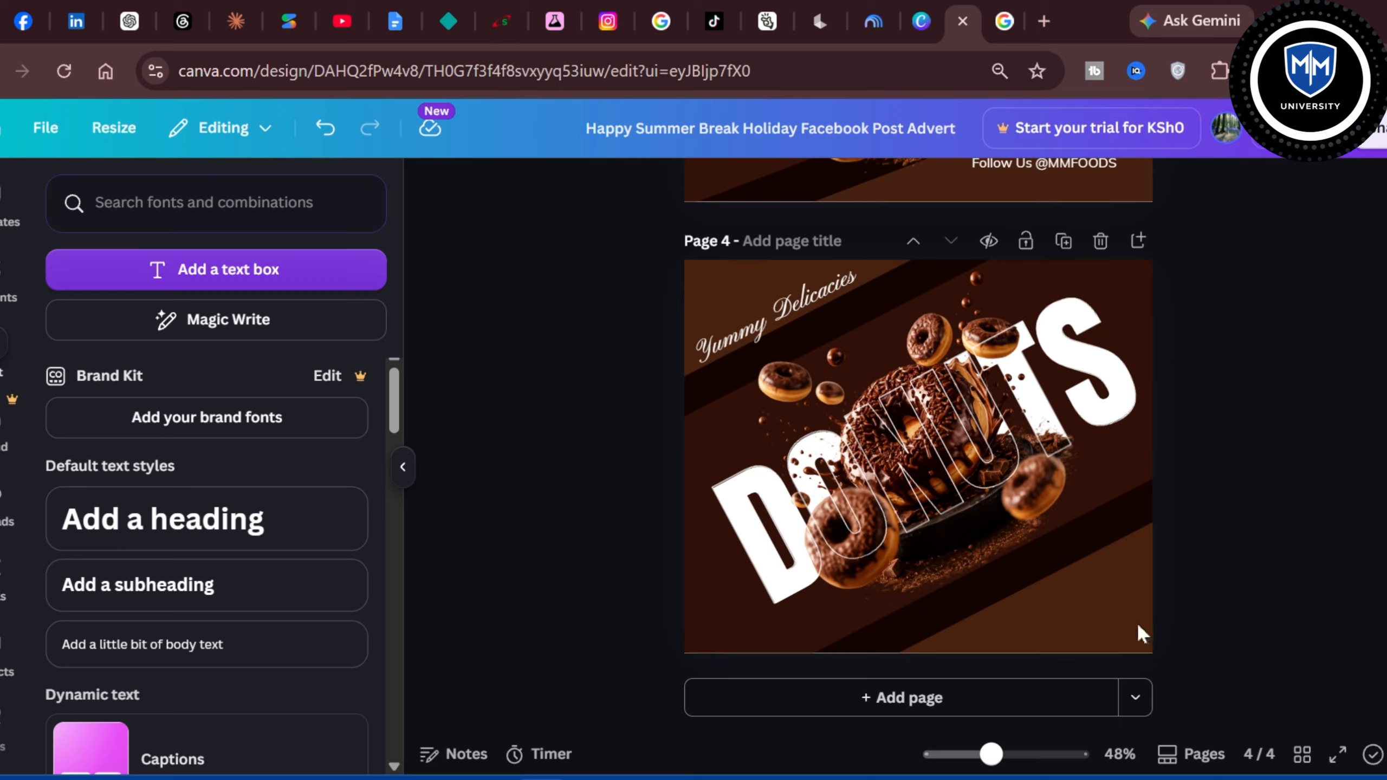
# Step: Add another heading to page 4, move it over the page's lower-right area and clear its placeholder text
pyautogui.click(214, 529)
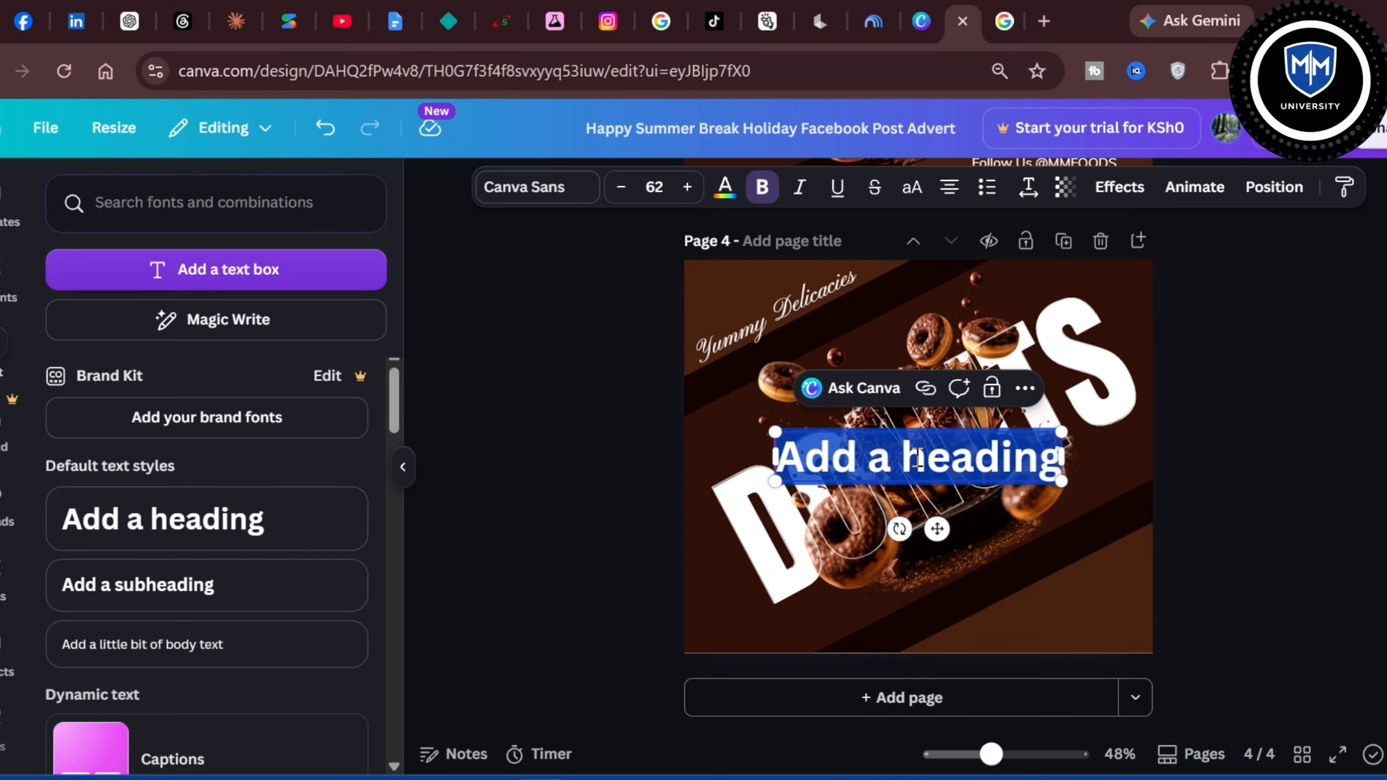
pyautogui.click(875, 466)
pyautogui.tripleClick(875, 465)
pyautogui.write('Fo')
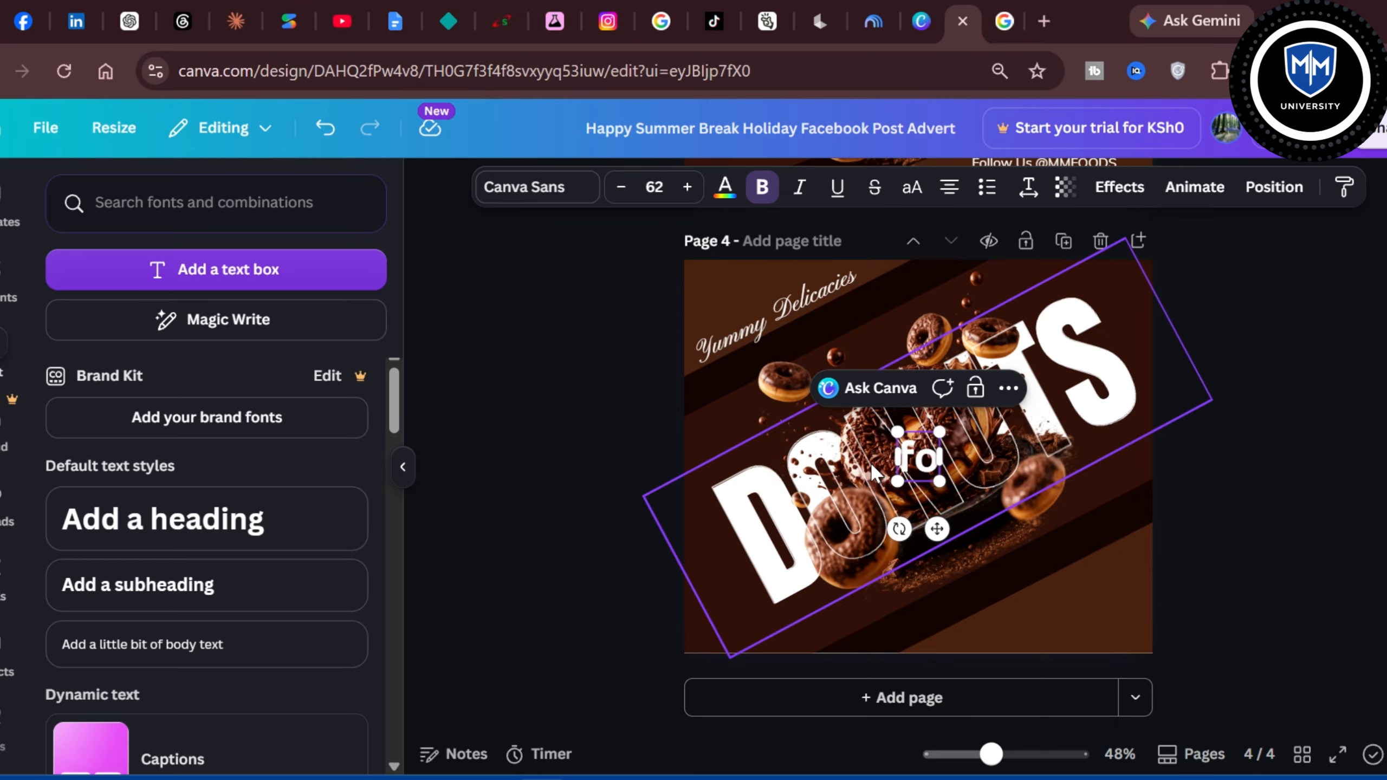
pyautogui.moveTo(939, 533); pyautogui.dragTo(1040, 663)
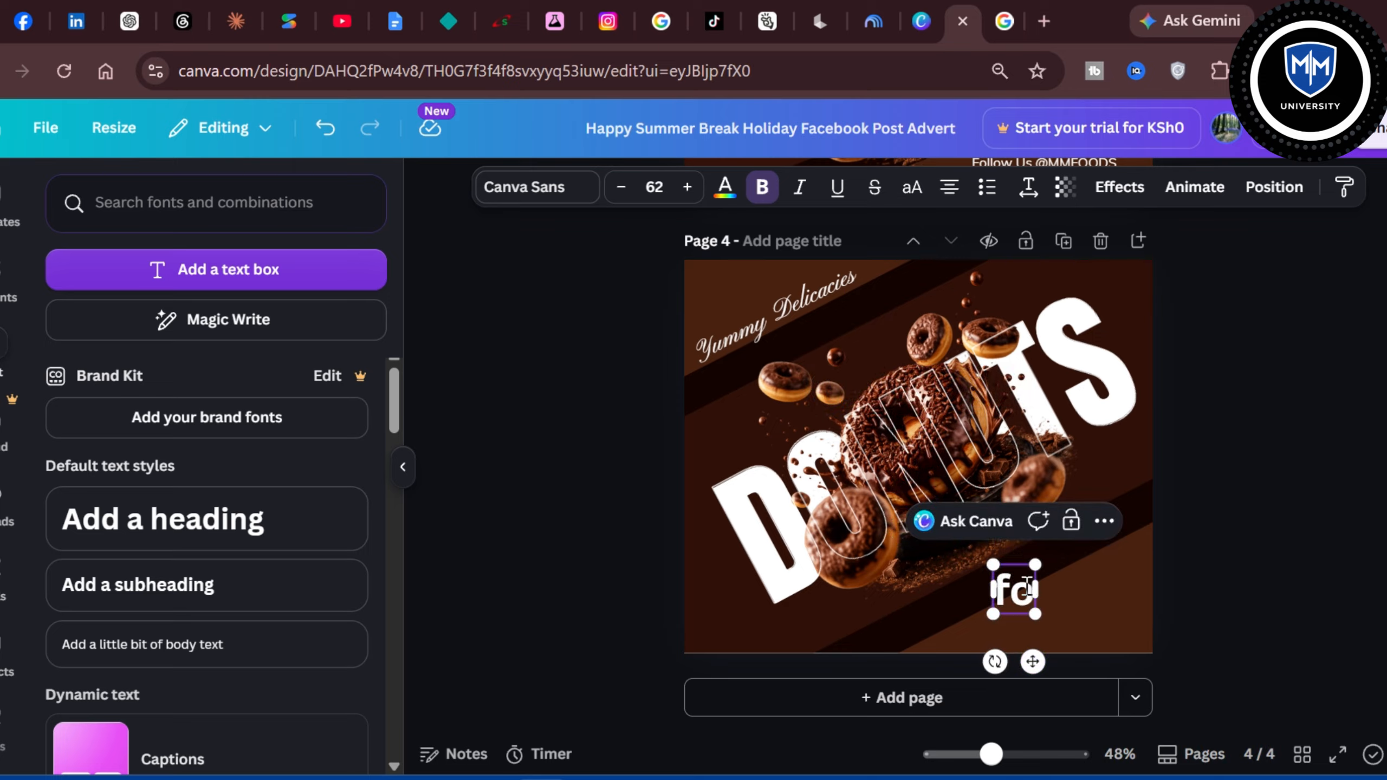
pyautogui.press('BackSpace')
pyautogui.press('BackSpace')
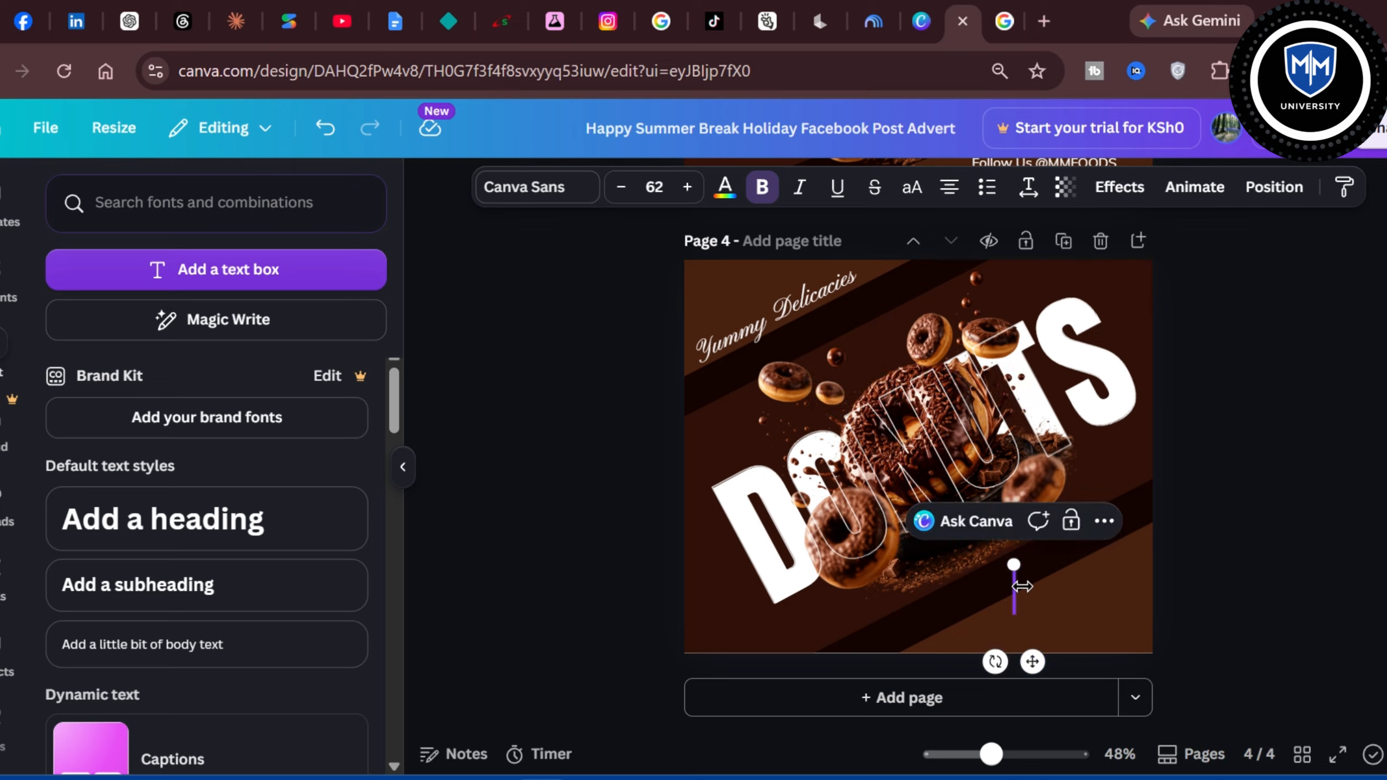
pyautogui.write('Follo')
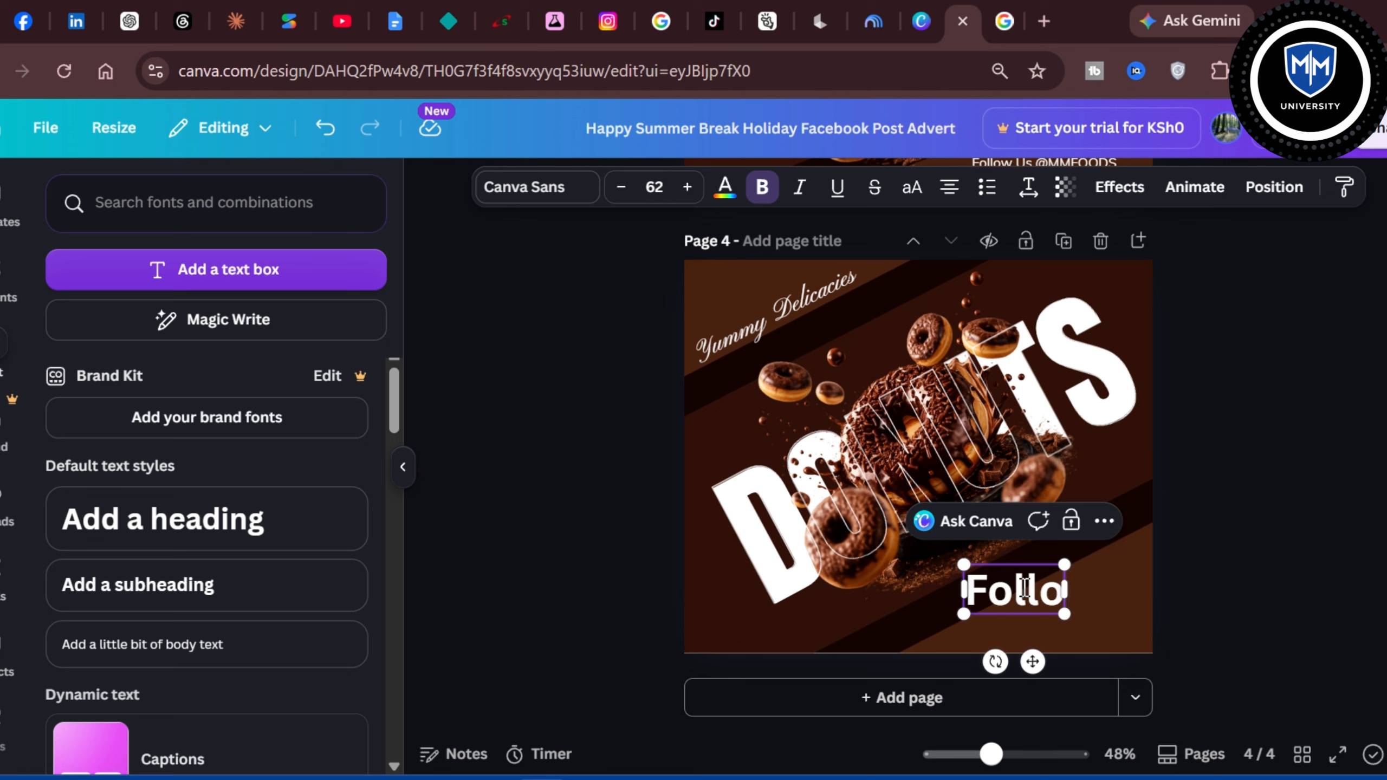
pyautogui.write('w U')
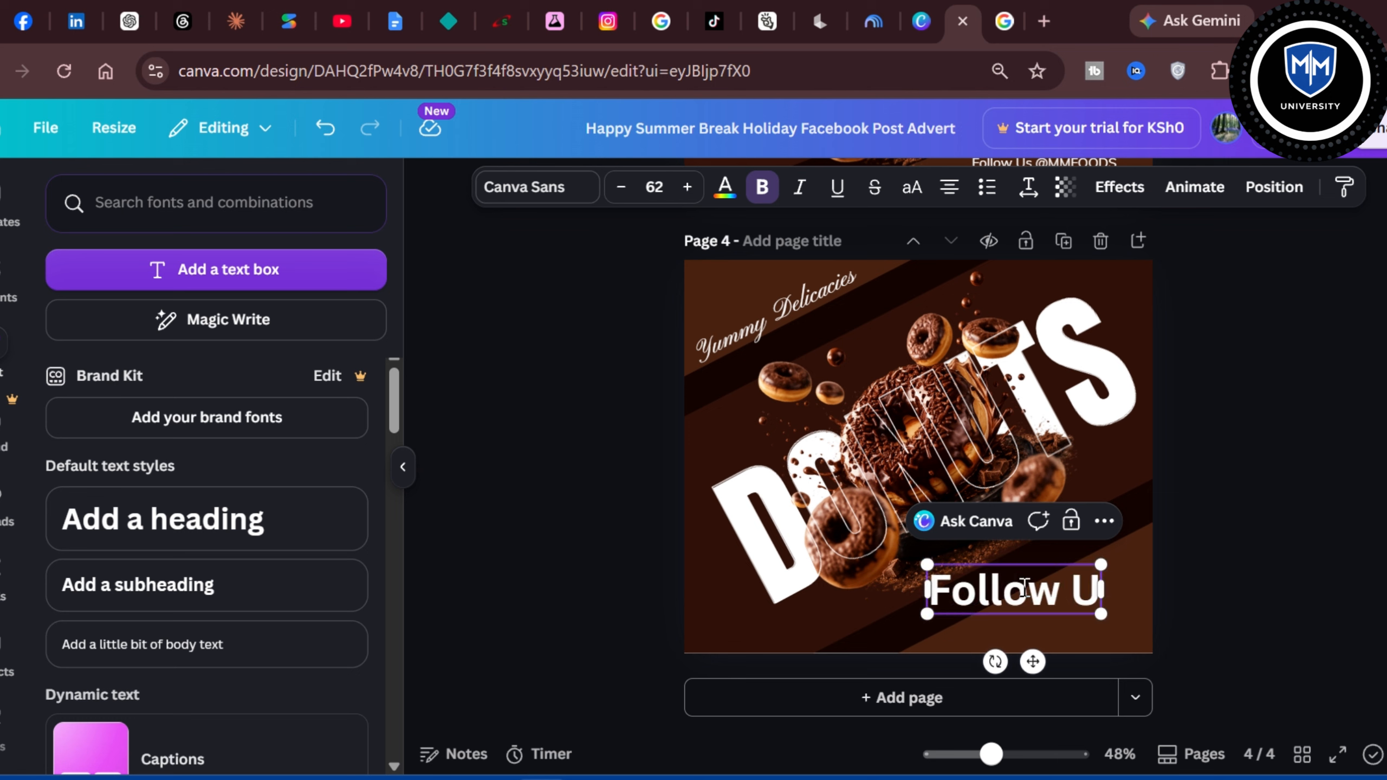
pyautogui.press('BackSpace')
pyautogui.press('BackSpace')
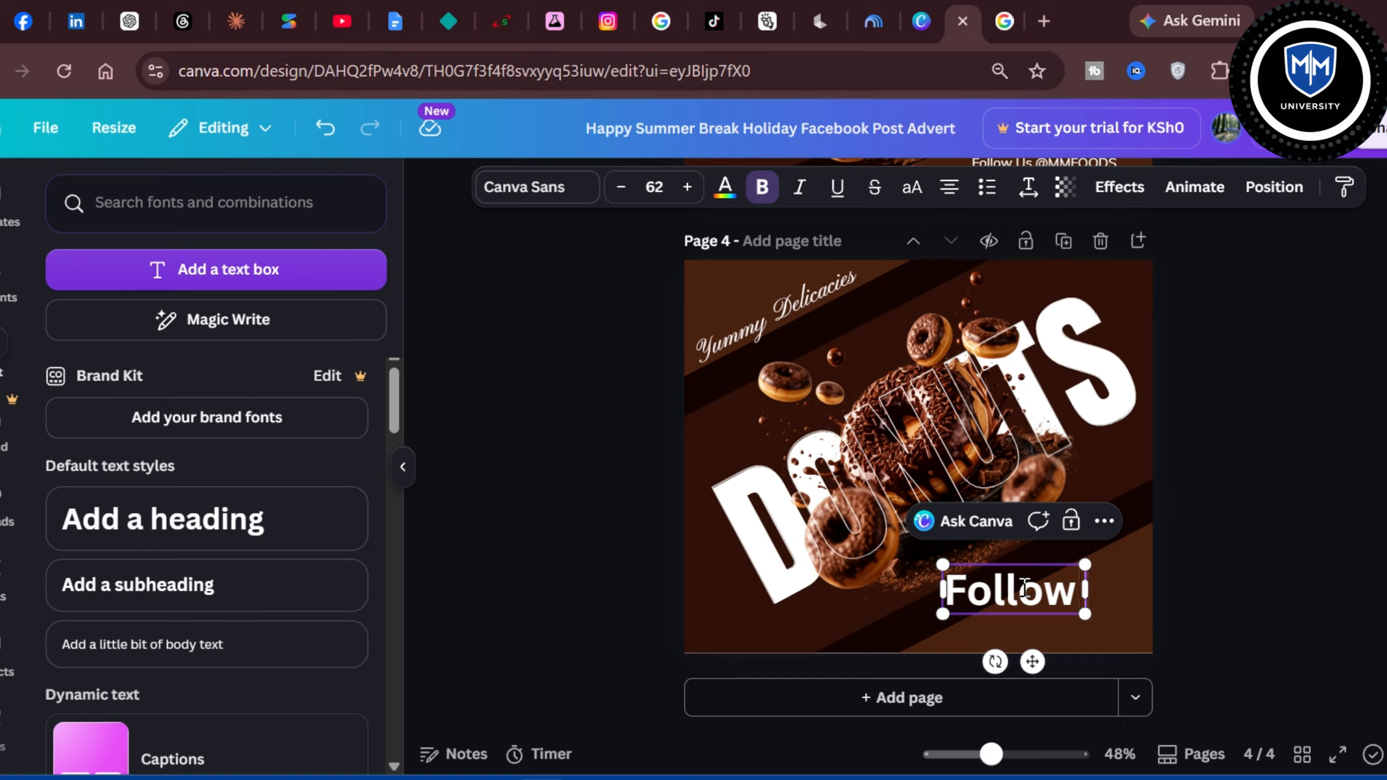
pyautogui.write('@MM')
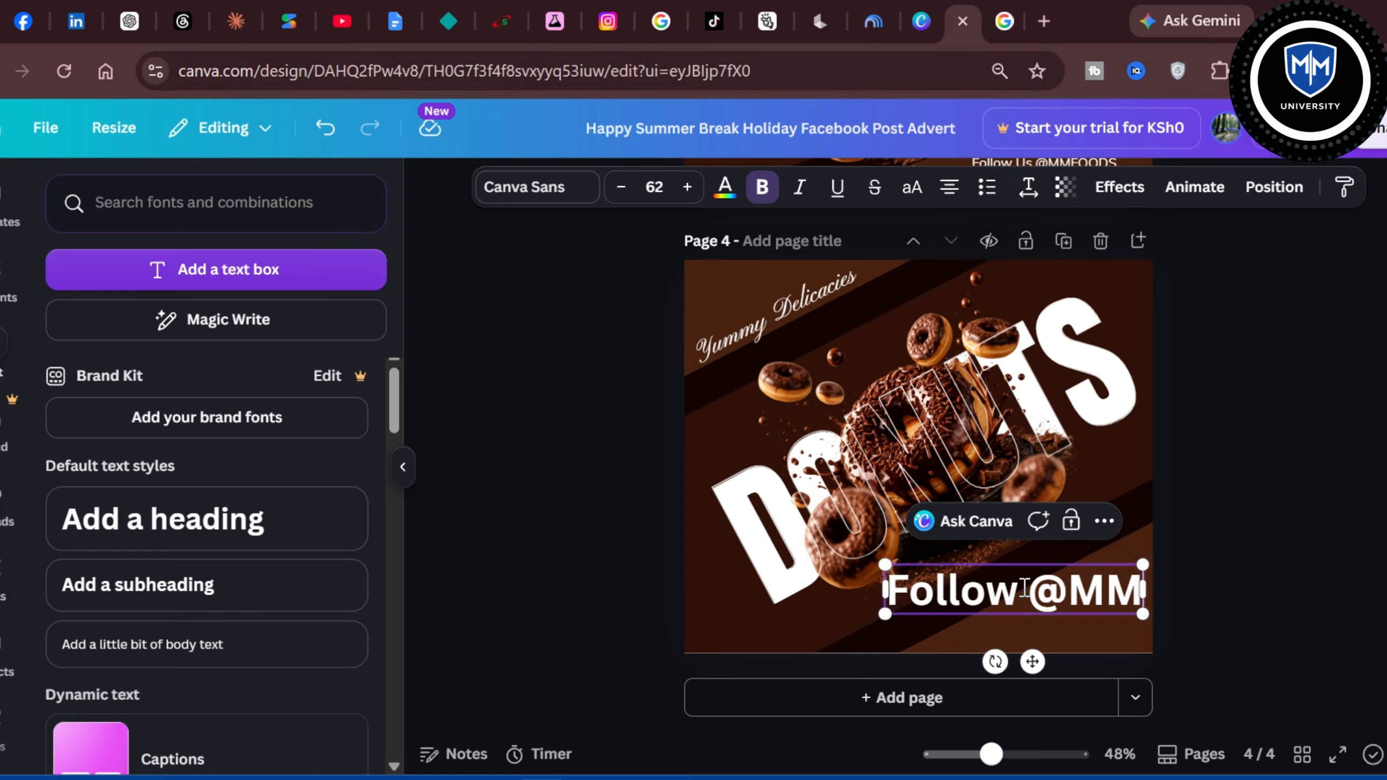
pyautogui.write('F')
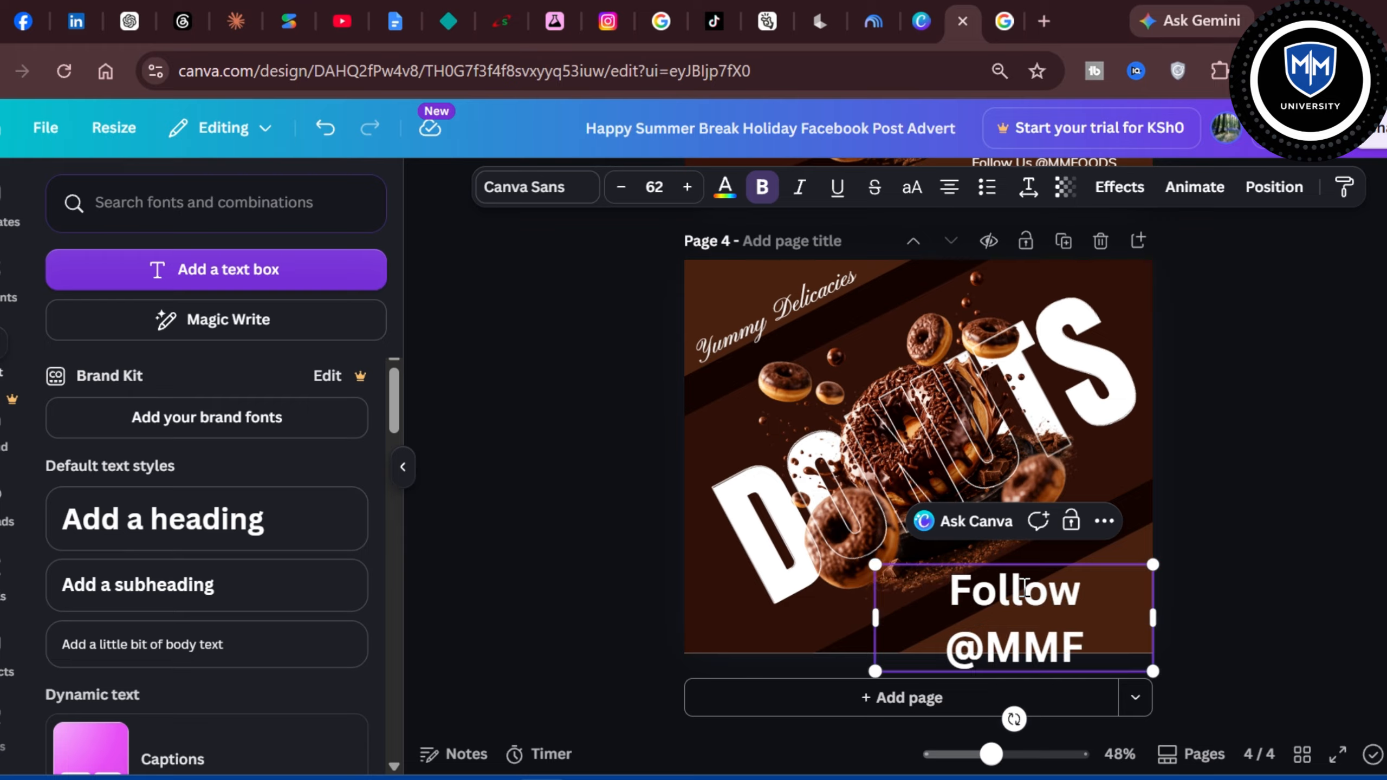
pyautogui.write('oods')
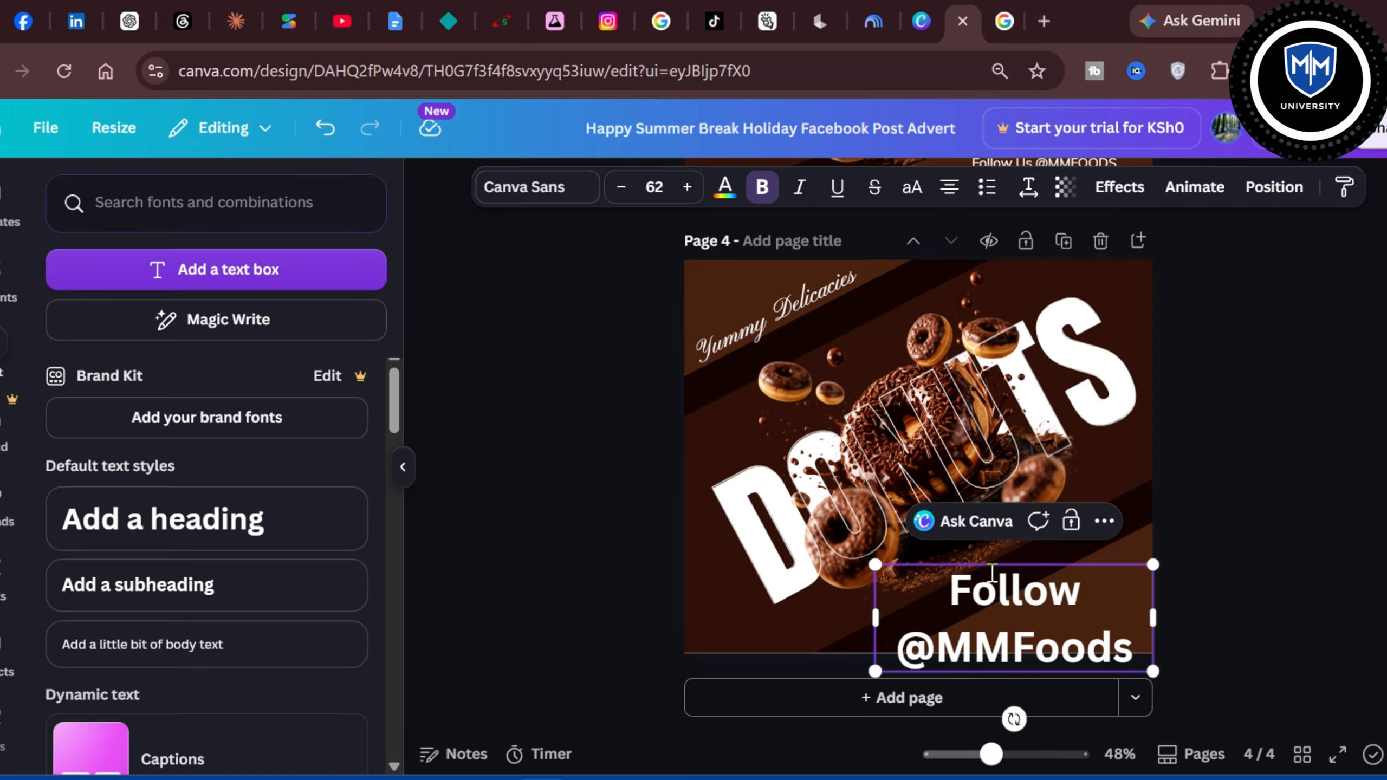
pyautogui.click(661, 188)
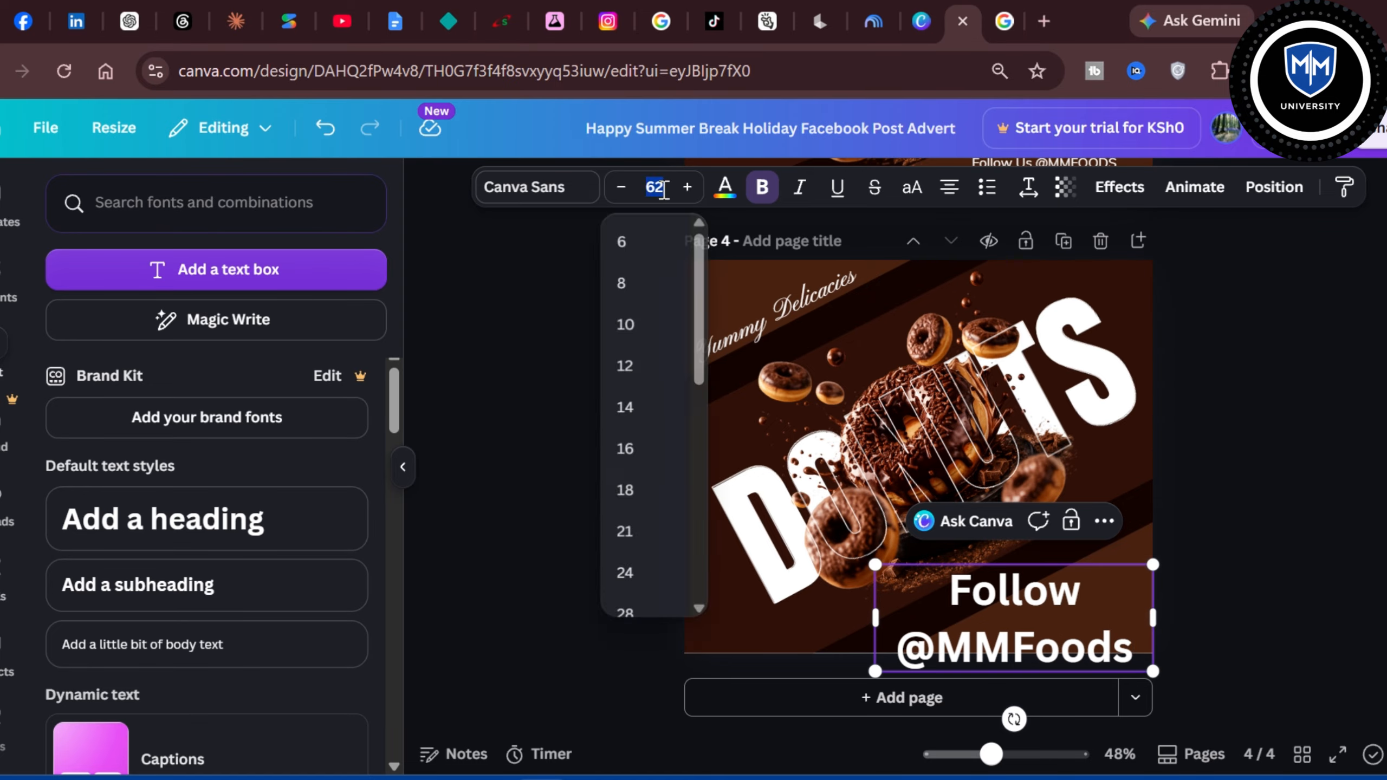
pyautogui.write('30')
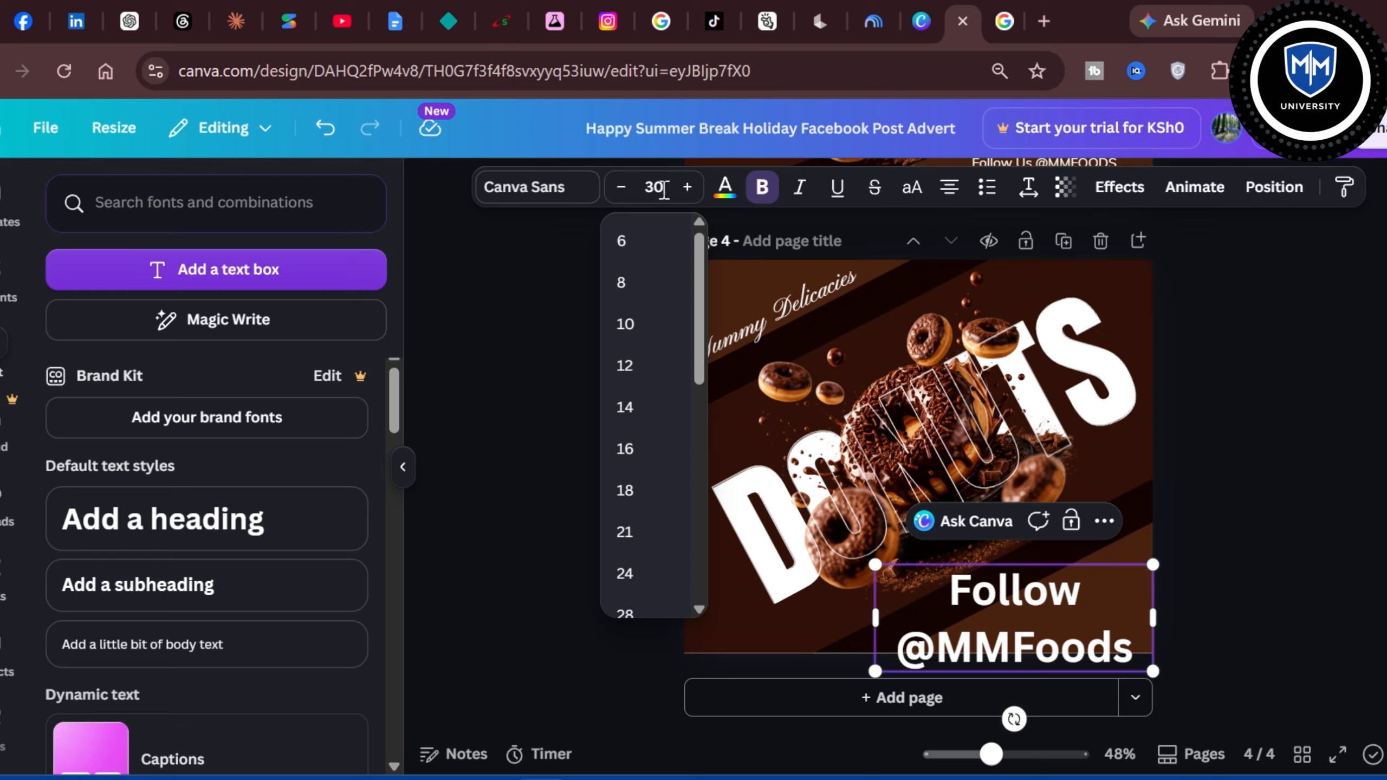
pyautogui.press('Return')
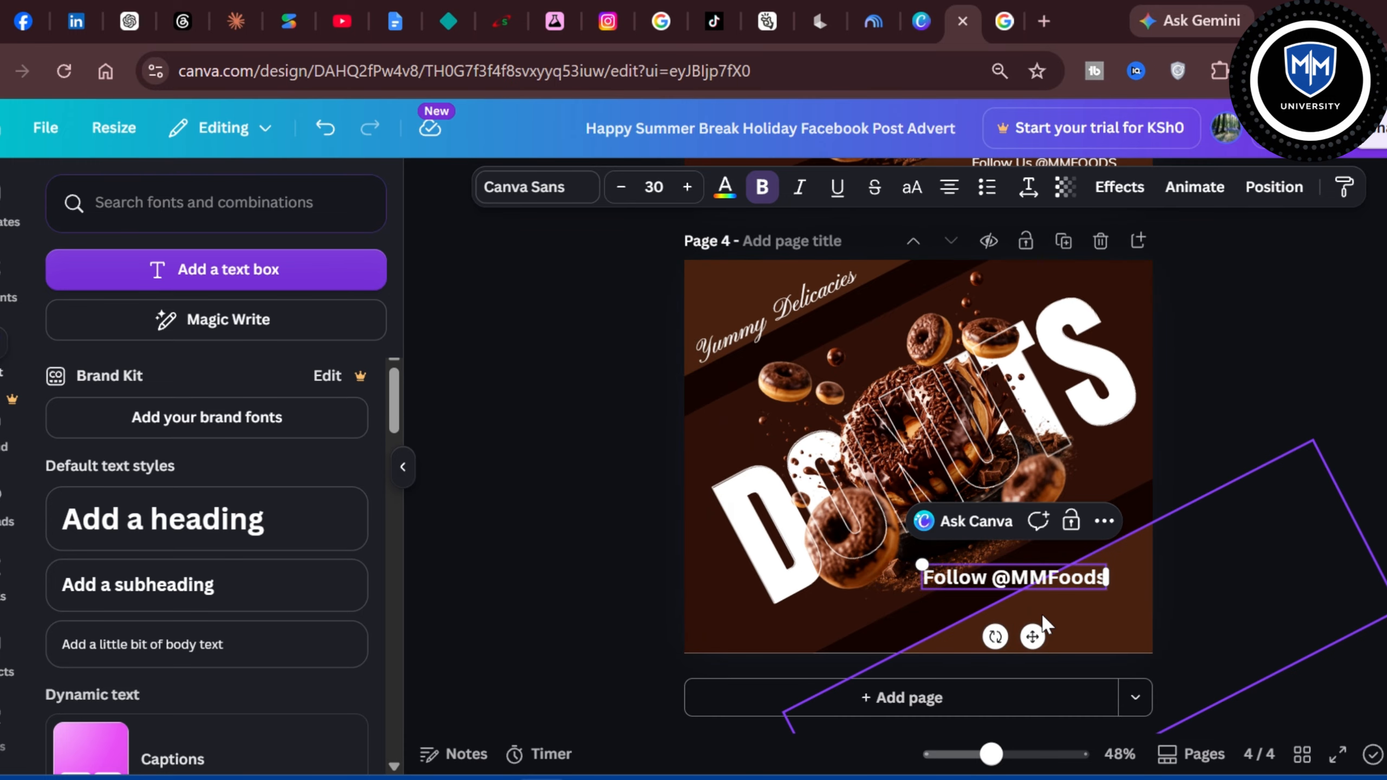
pyautogui.moveTo(1032, 636); pyautogui.dragTo(1077, 675)
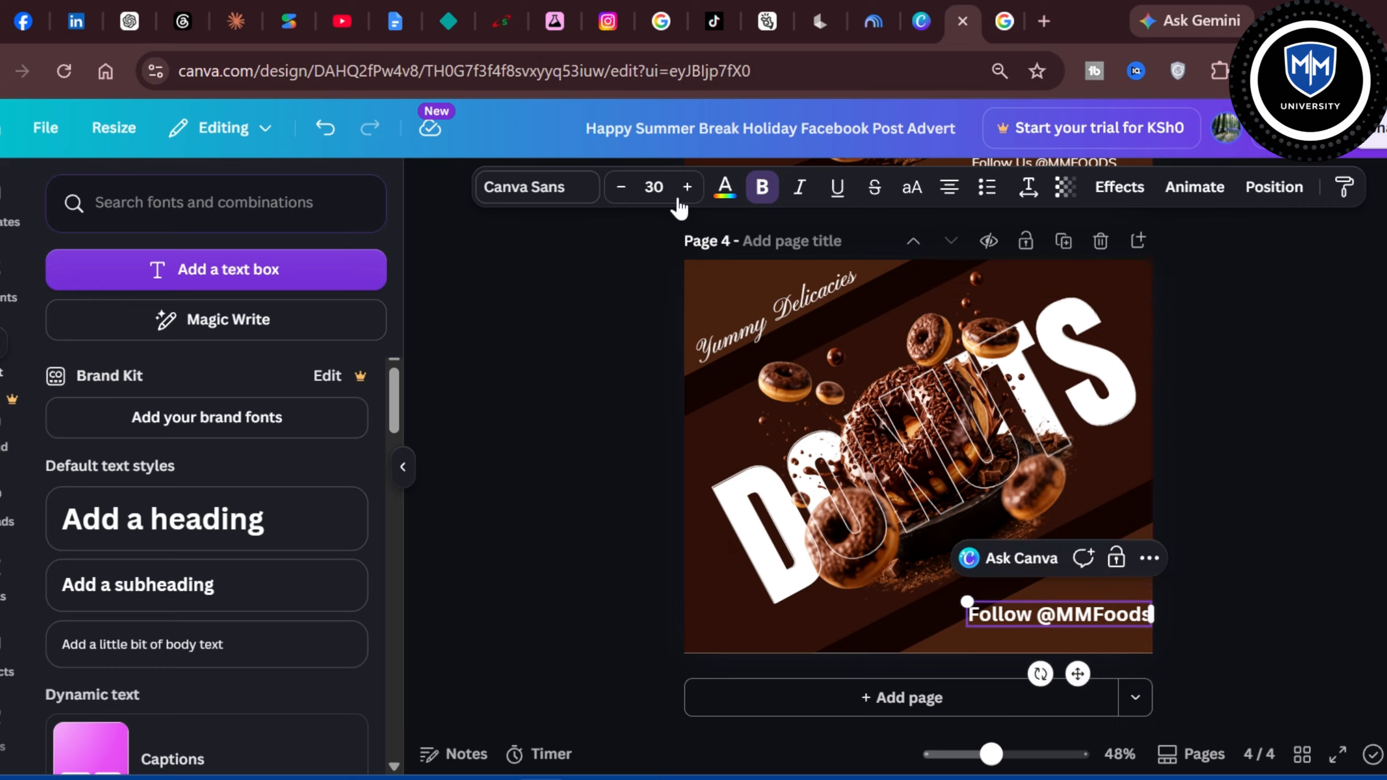
pyautogui.click(668, 186)
pyautogui.write('2')
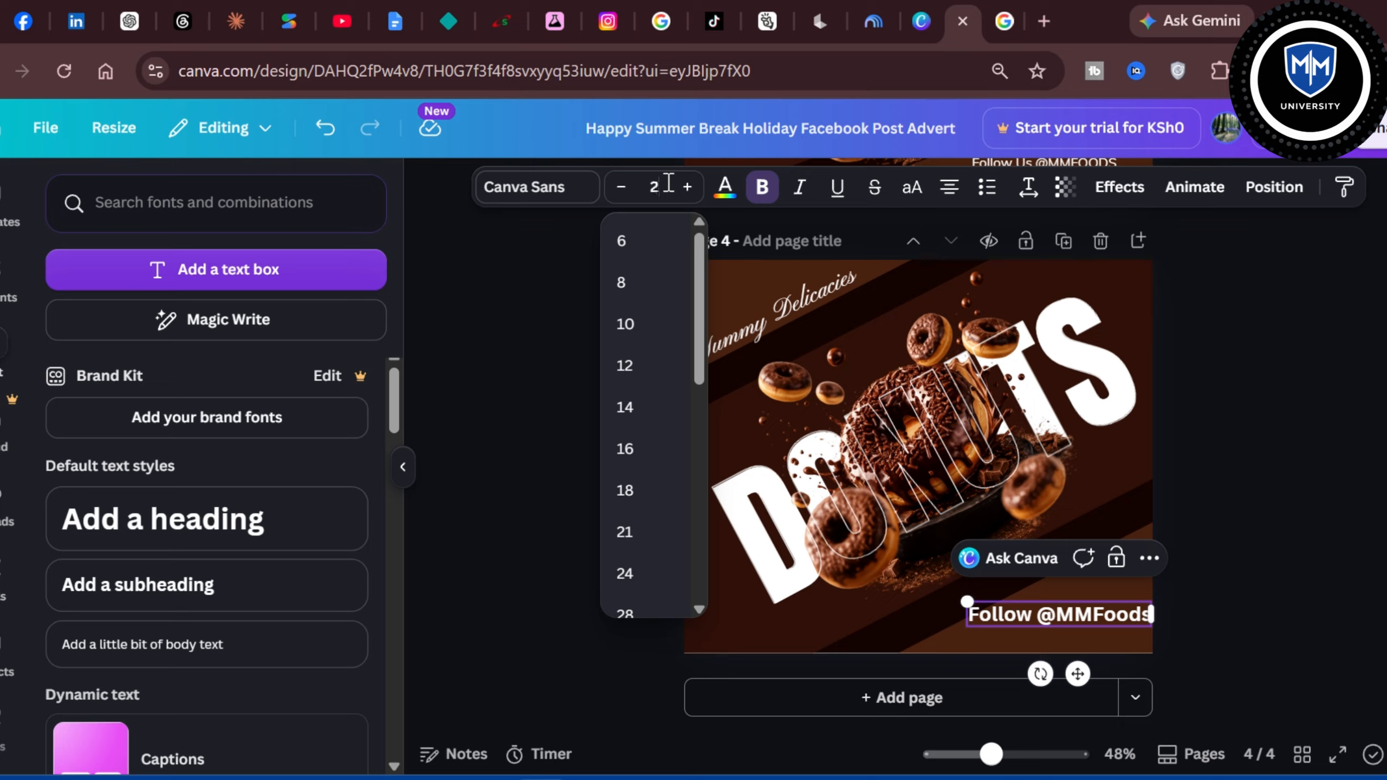
pyautogui.write('8')
pyautogui.press('Return')
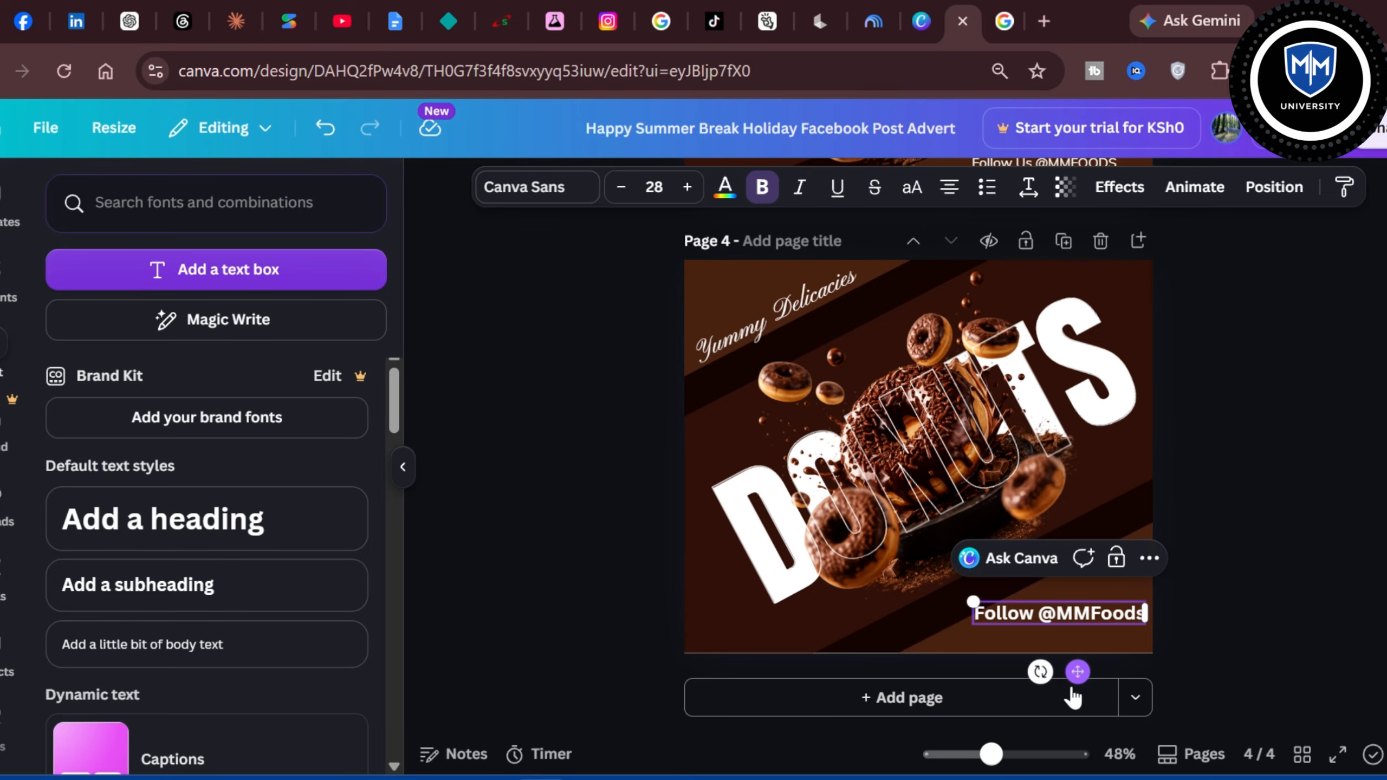
pyautogui.rightClick(1071, 670)
pyautogui.press('Escape')
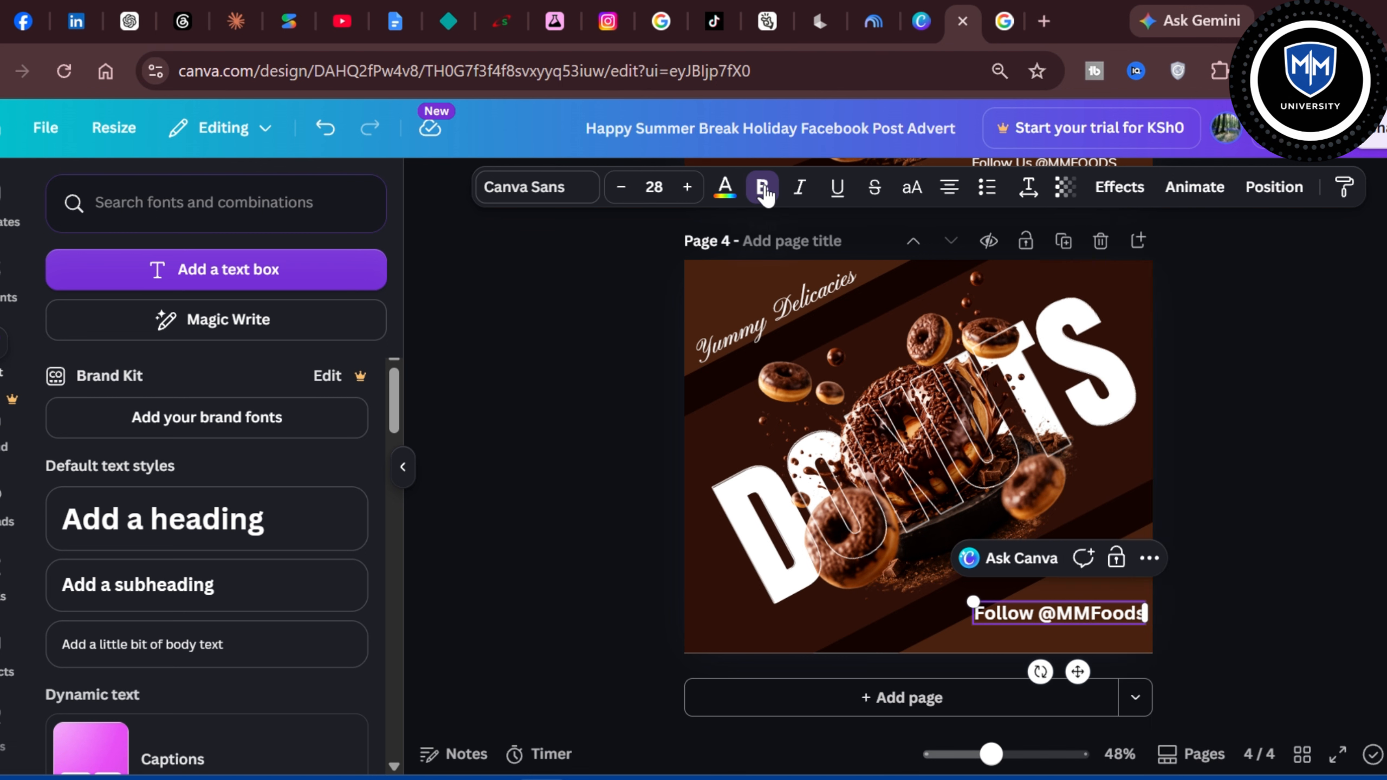
pyautogui.doubleClick(1023, 614)
pyautogui.click(1023, 621)
pyautogui.tripleClick(1023, 614)
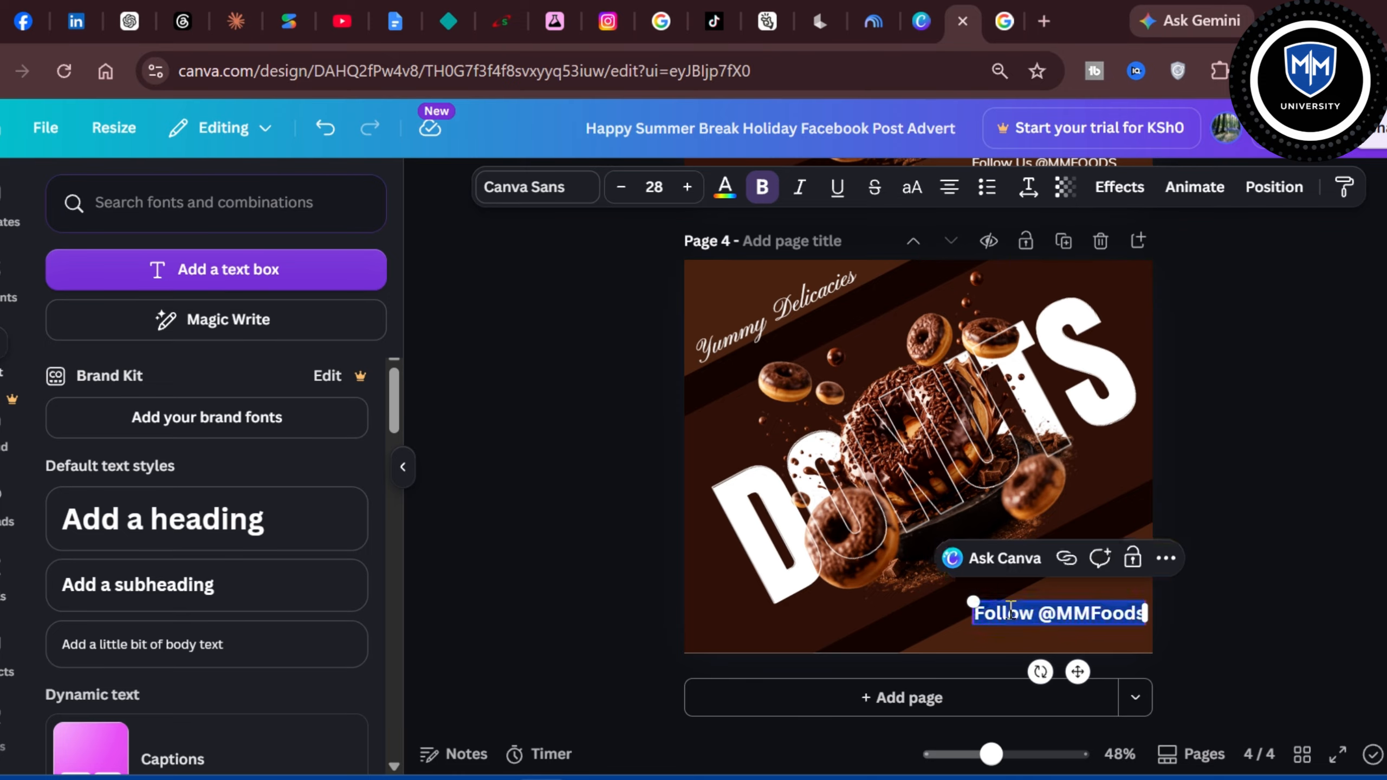
pyautogui.click(761, 187)
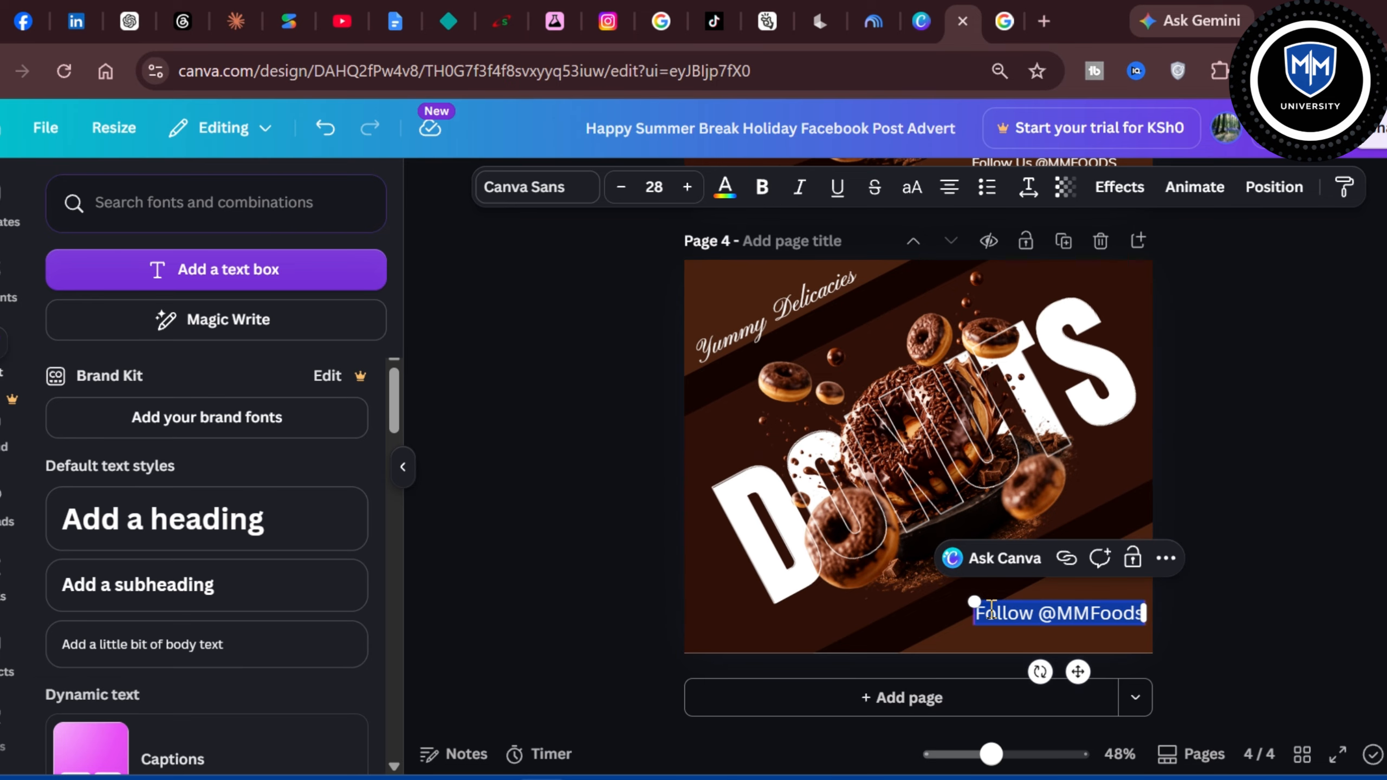
pyautogui.click(655, 187)
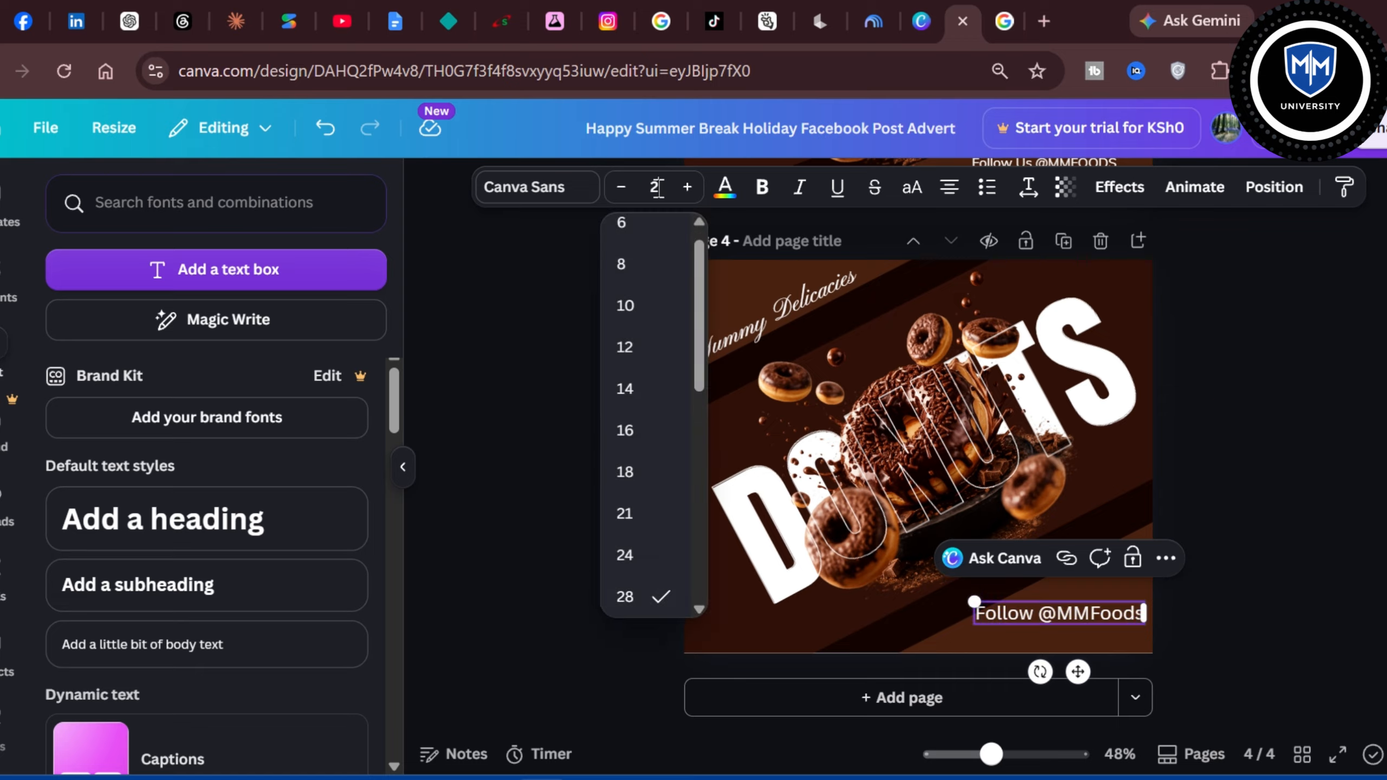
pyautogui.write('25')
pyautogui.press('Return')
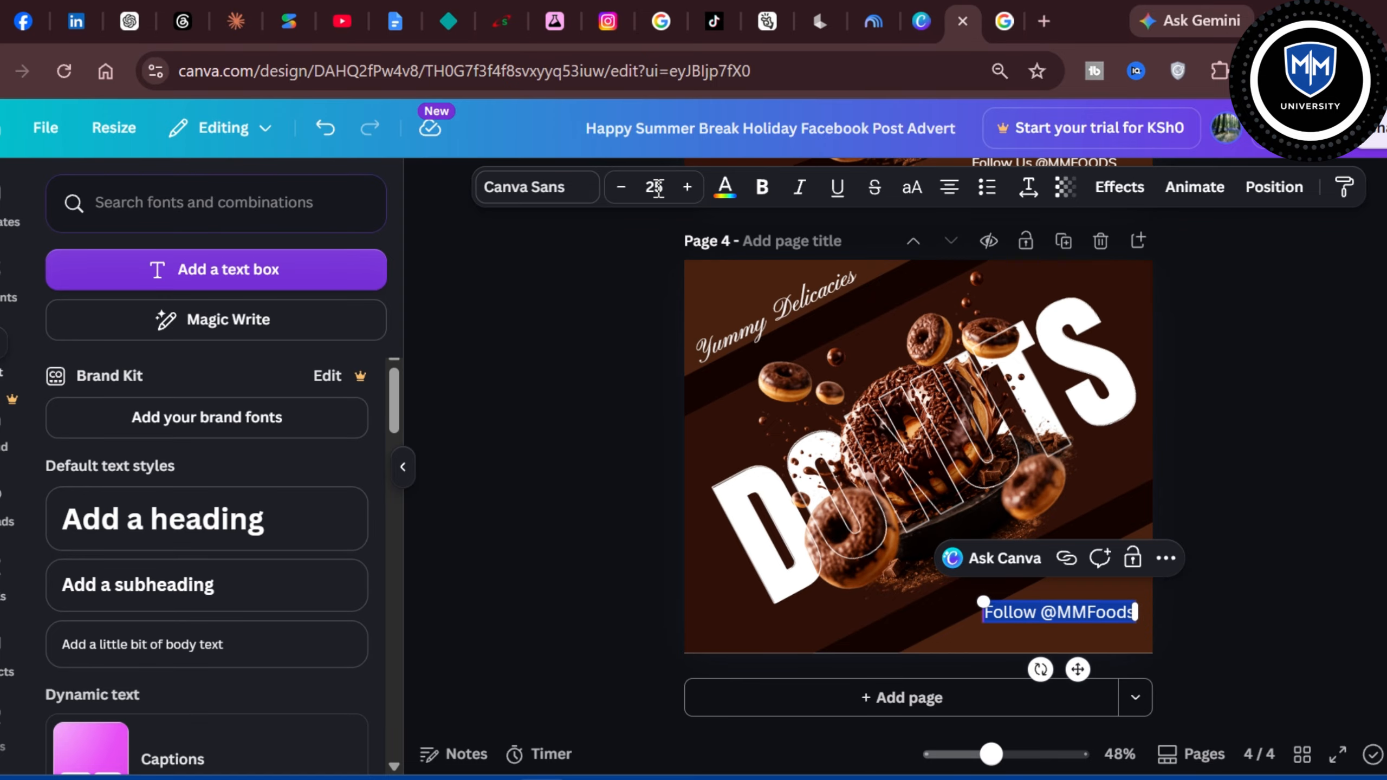
pyautogui.click(1291, 515)
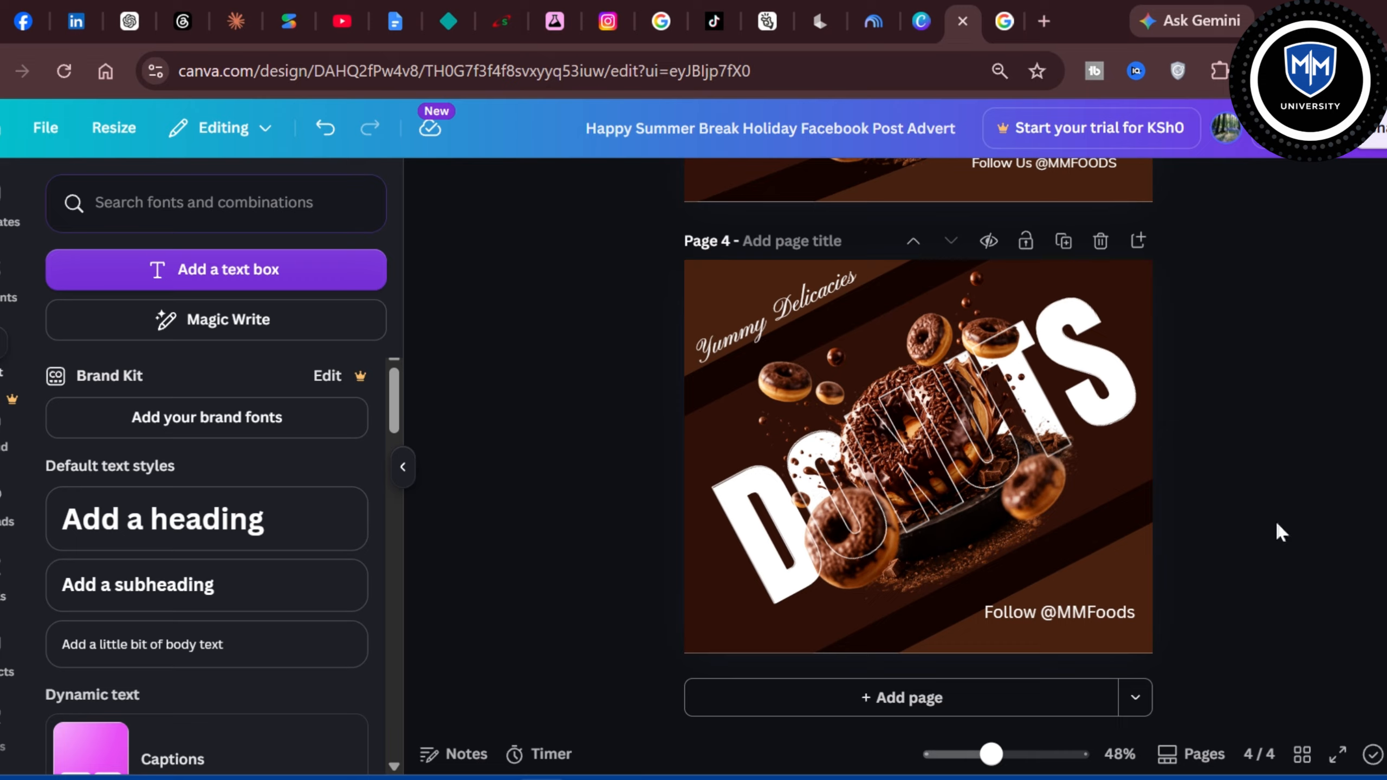
pyautogui.click(1080, 612)
pyautogui.moveTo(1080, 611); pyautogui.dragTo(1083, 607)
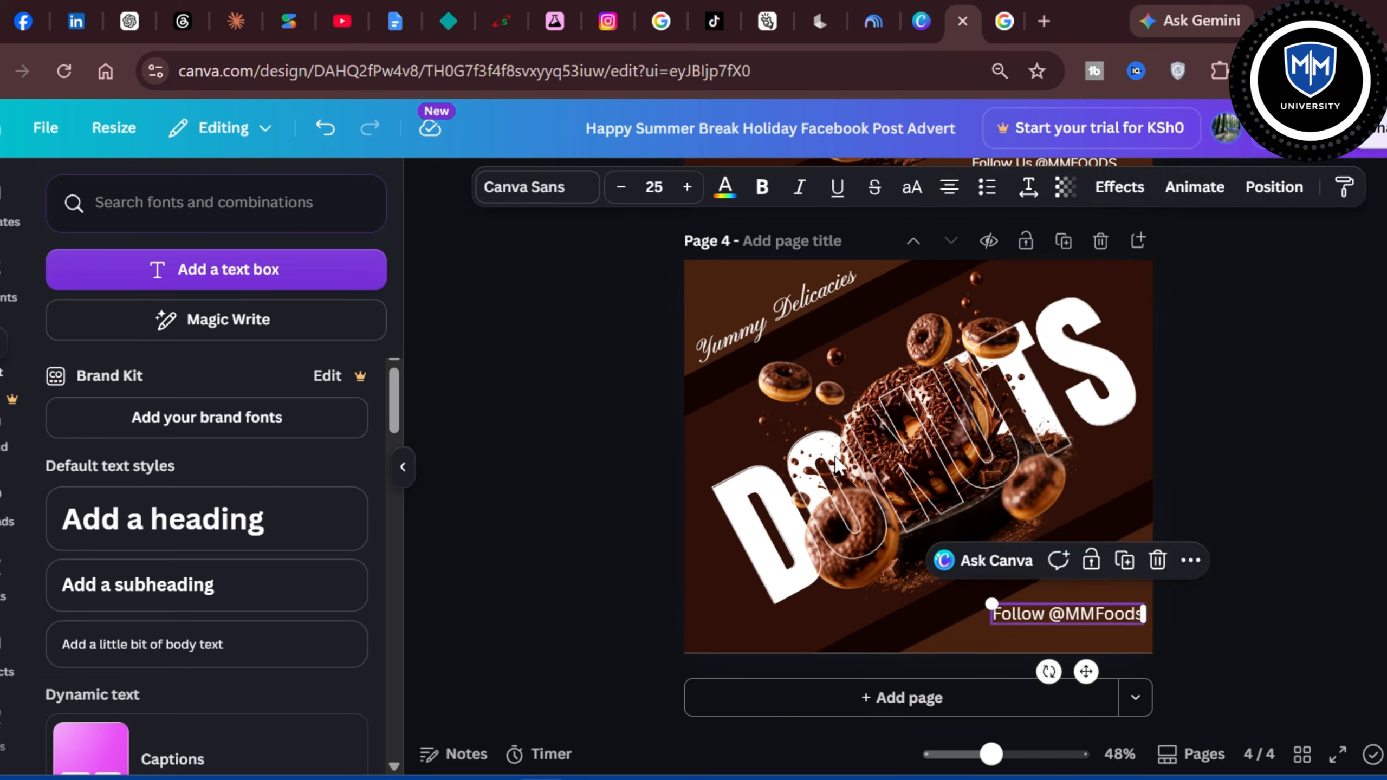
pyautogui.click(524, 206)
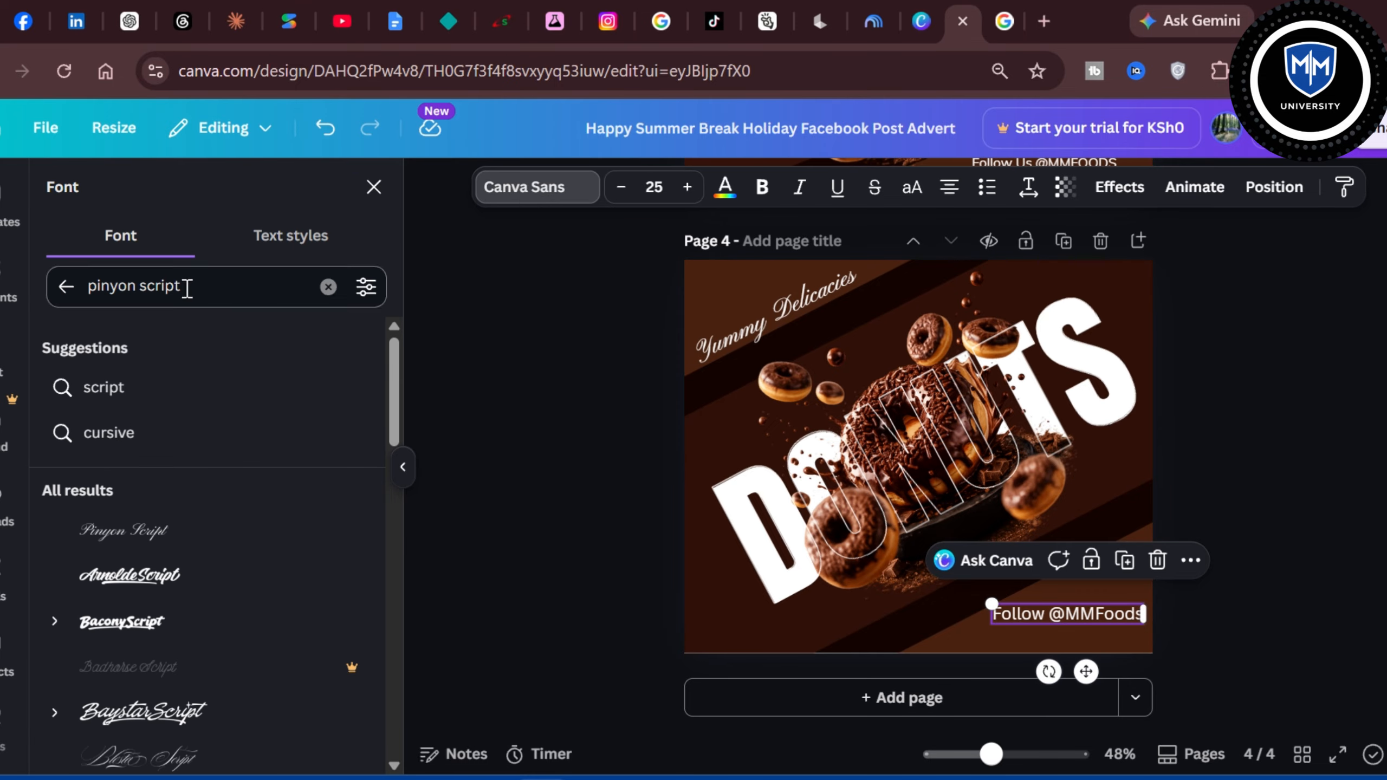
pyautogui.tripleClick(186, 285)
pyautogui.write('m')
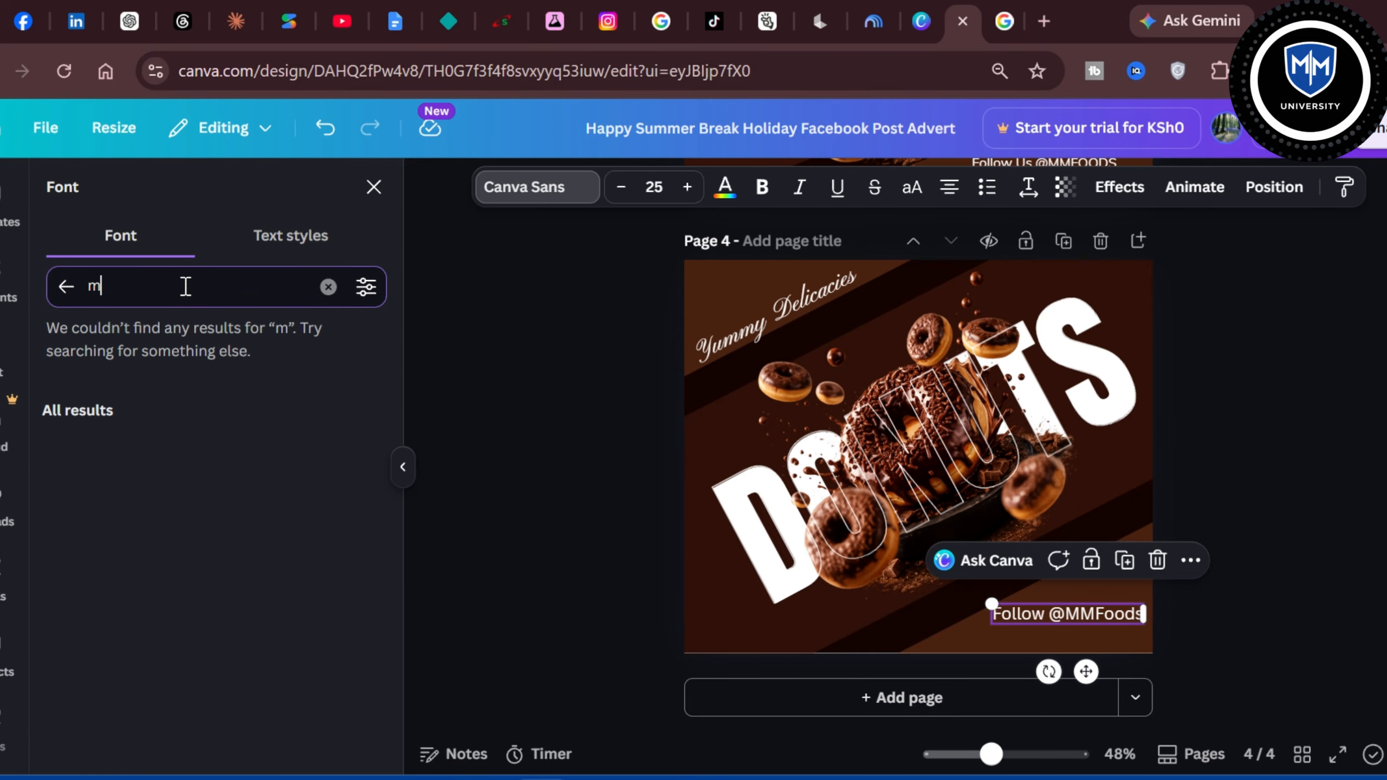
pyautogui.write('uli')
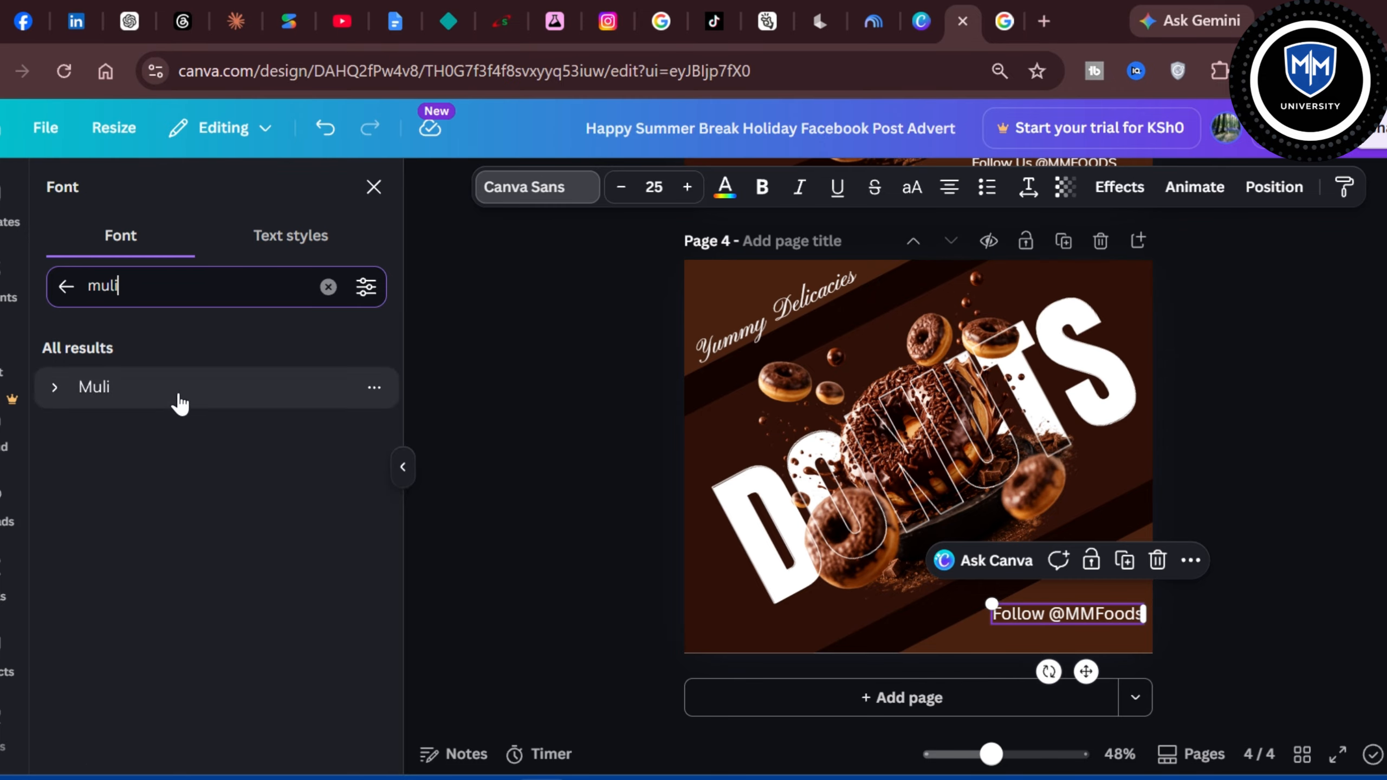
pyautogui.click(179, 397)
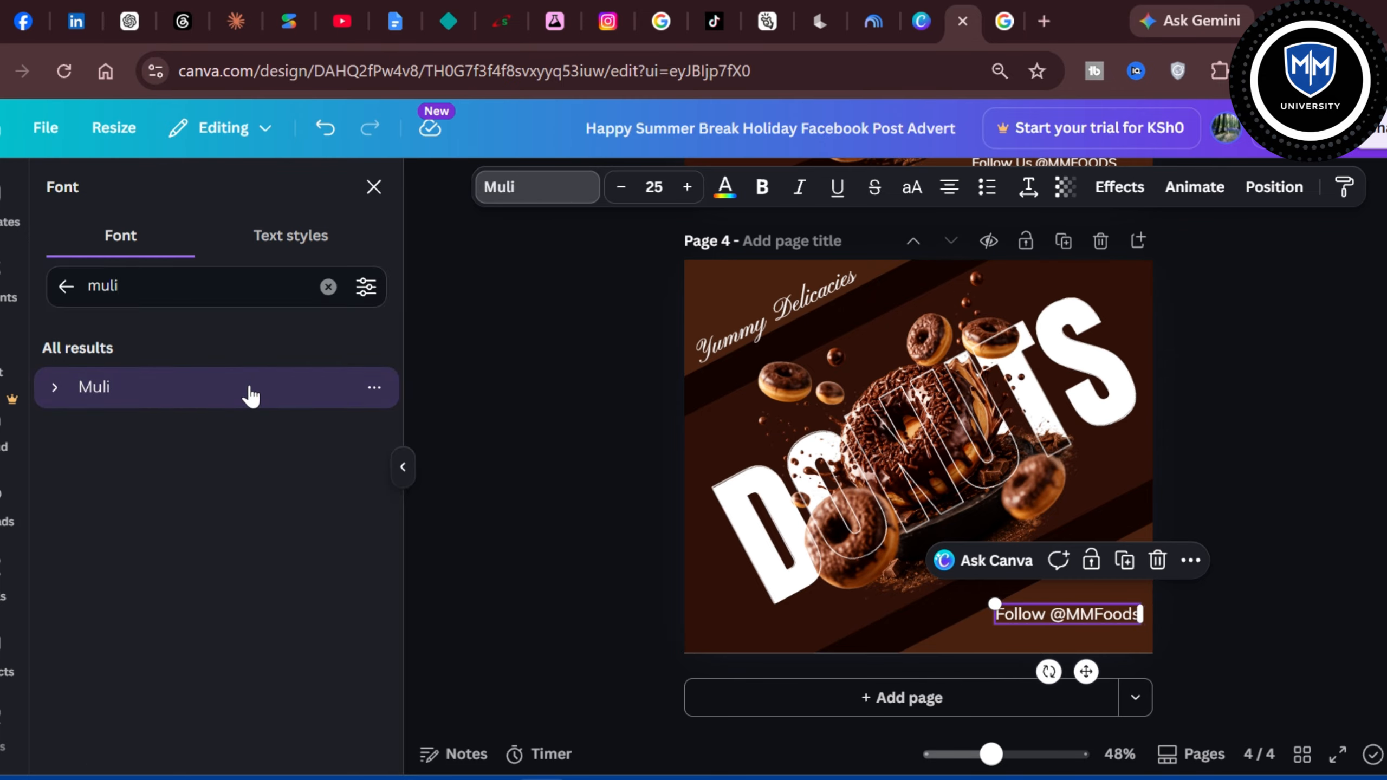
pyautogui.rightClick(1302, 473)
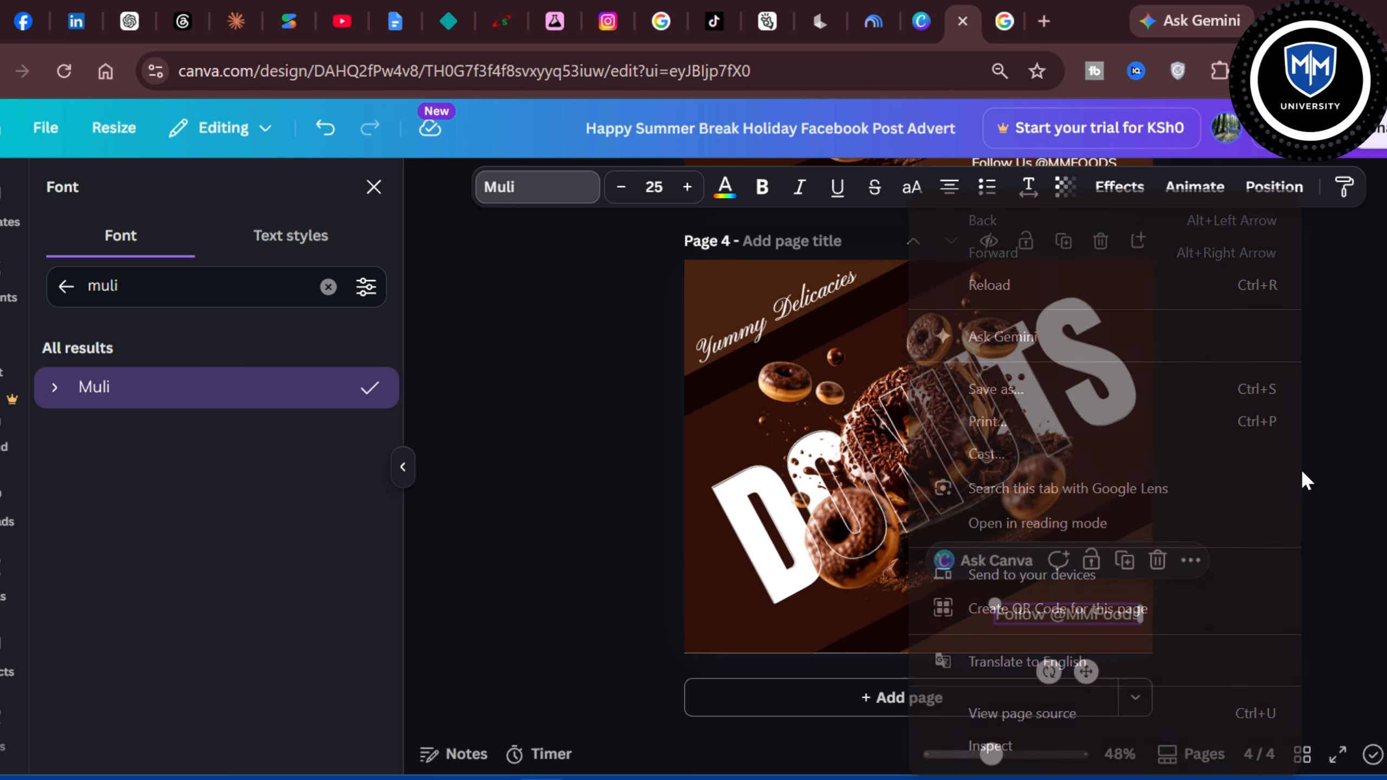
pyautogui.click(1369, 452)
pyautogui.click(1230, 623)
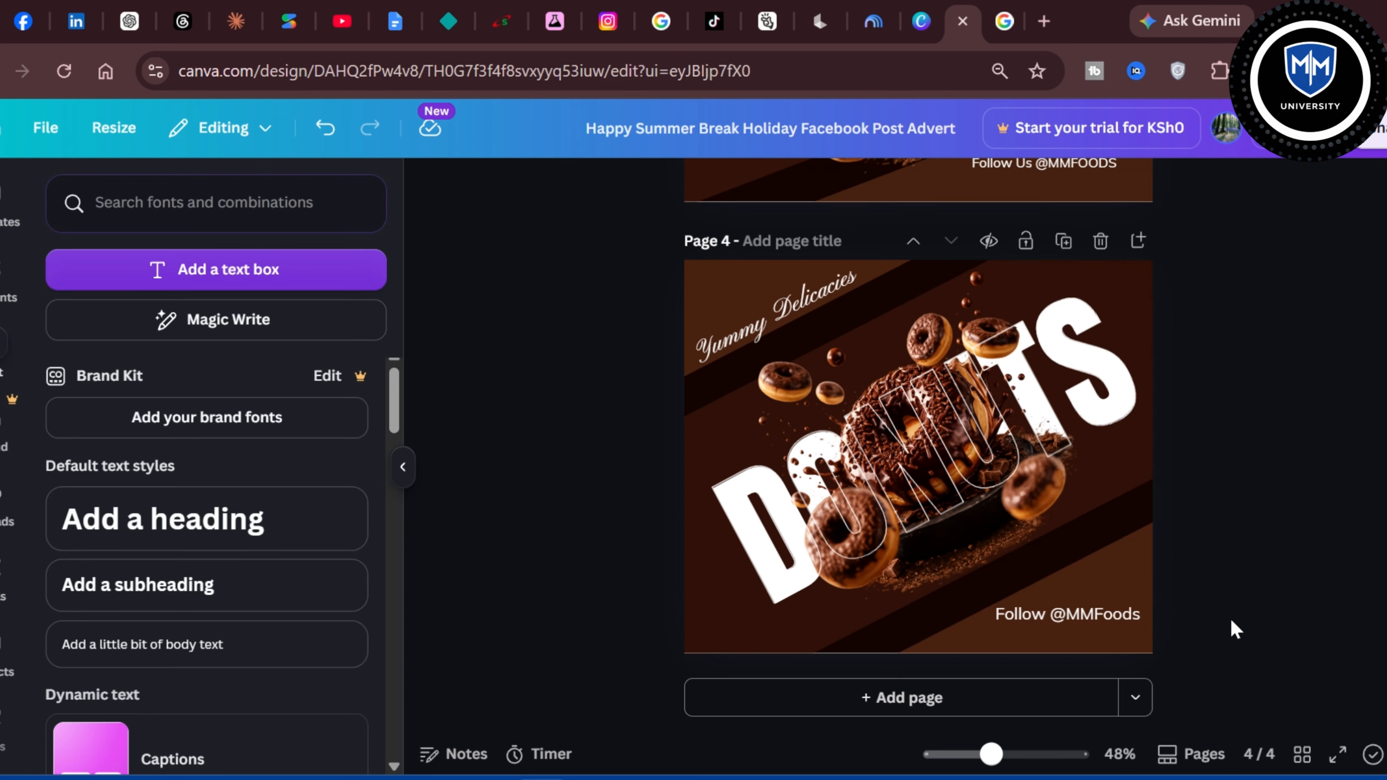
pyautogui.click(1095, 615)
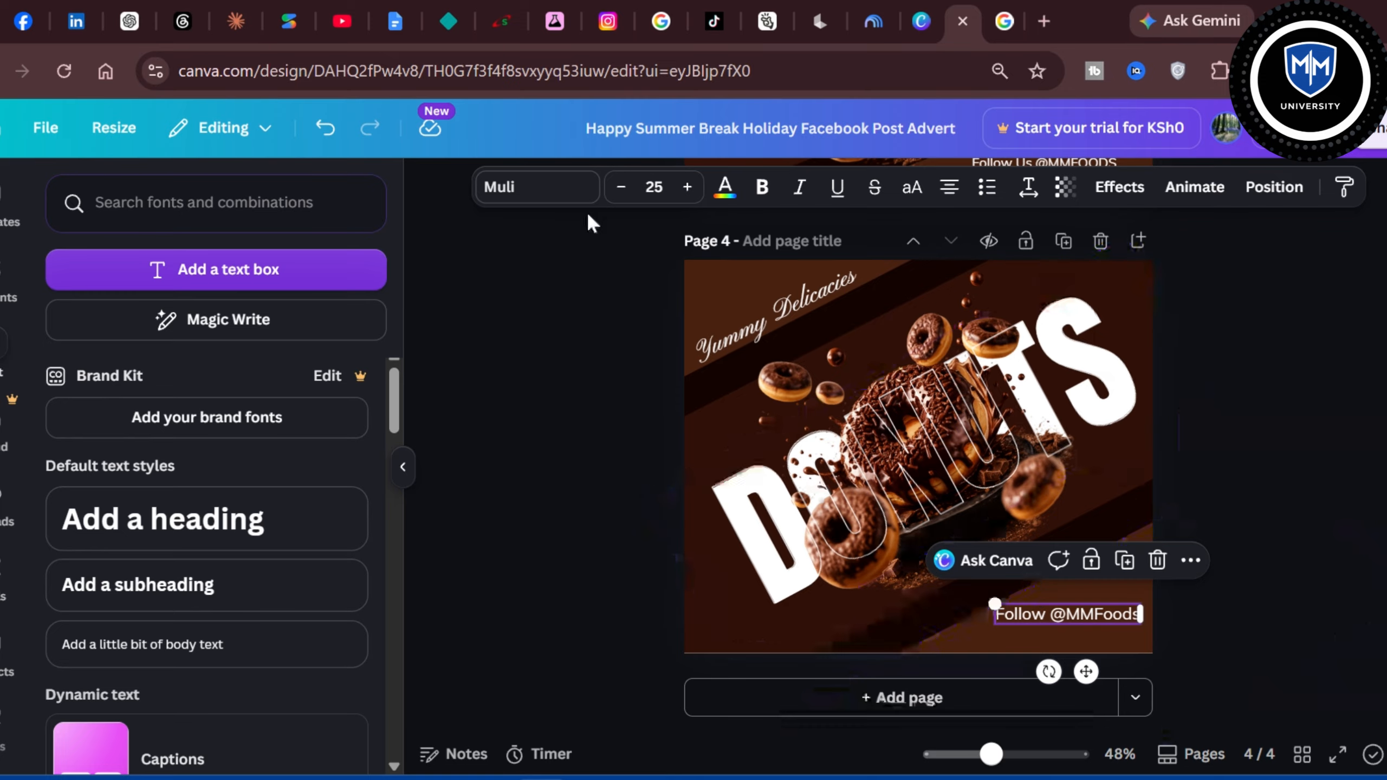
pyautogui.click(621, 187)
pyautogui.click(621, 187)
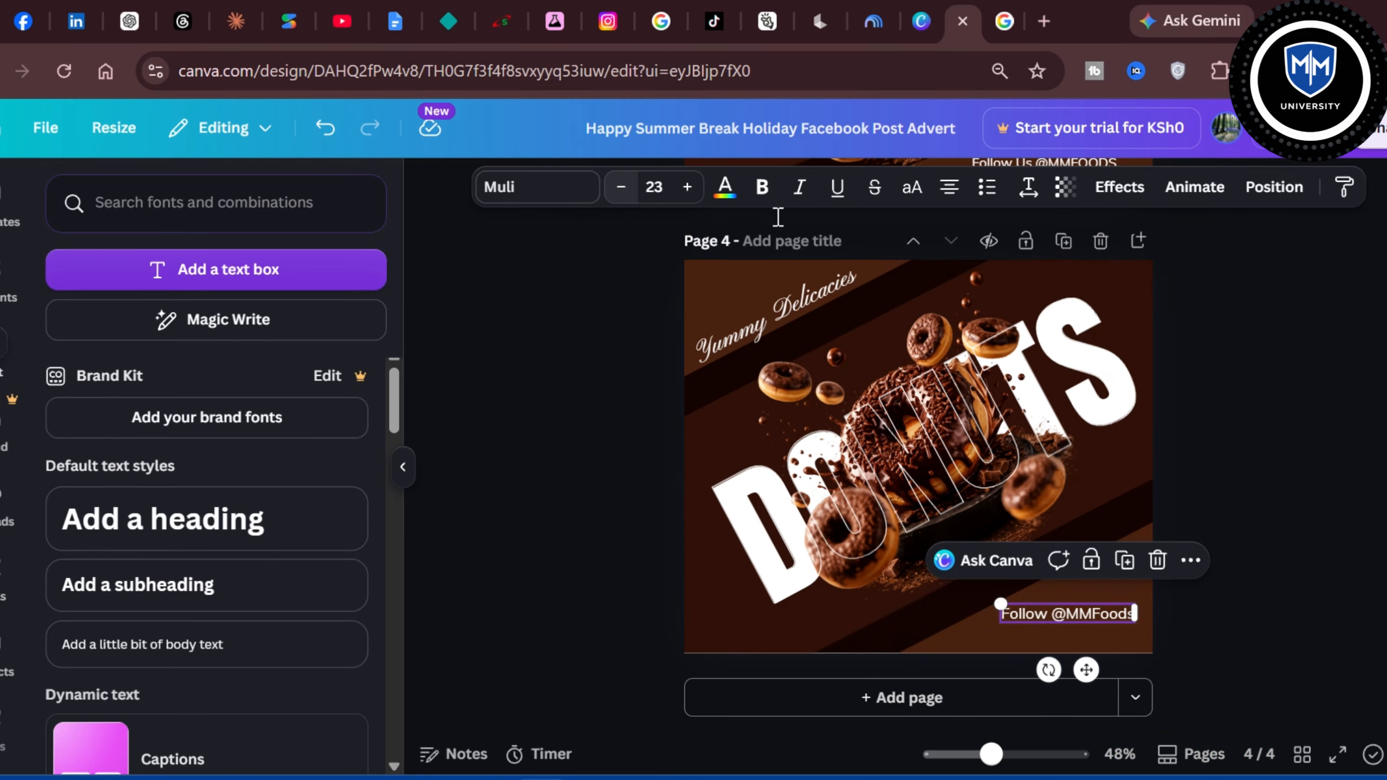
pyautogui.click(1287, 406)
pyautogui.click(1086, 616)
pyautogui.moveTo(1085, 620); pyautogui.dragTo(1087, 617)
pyautogui.click(1343, 545)
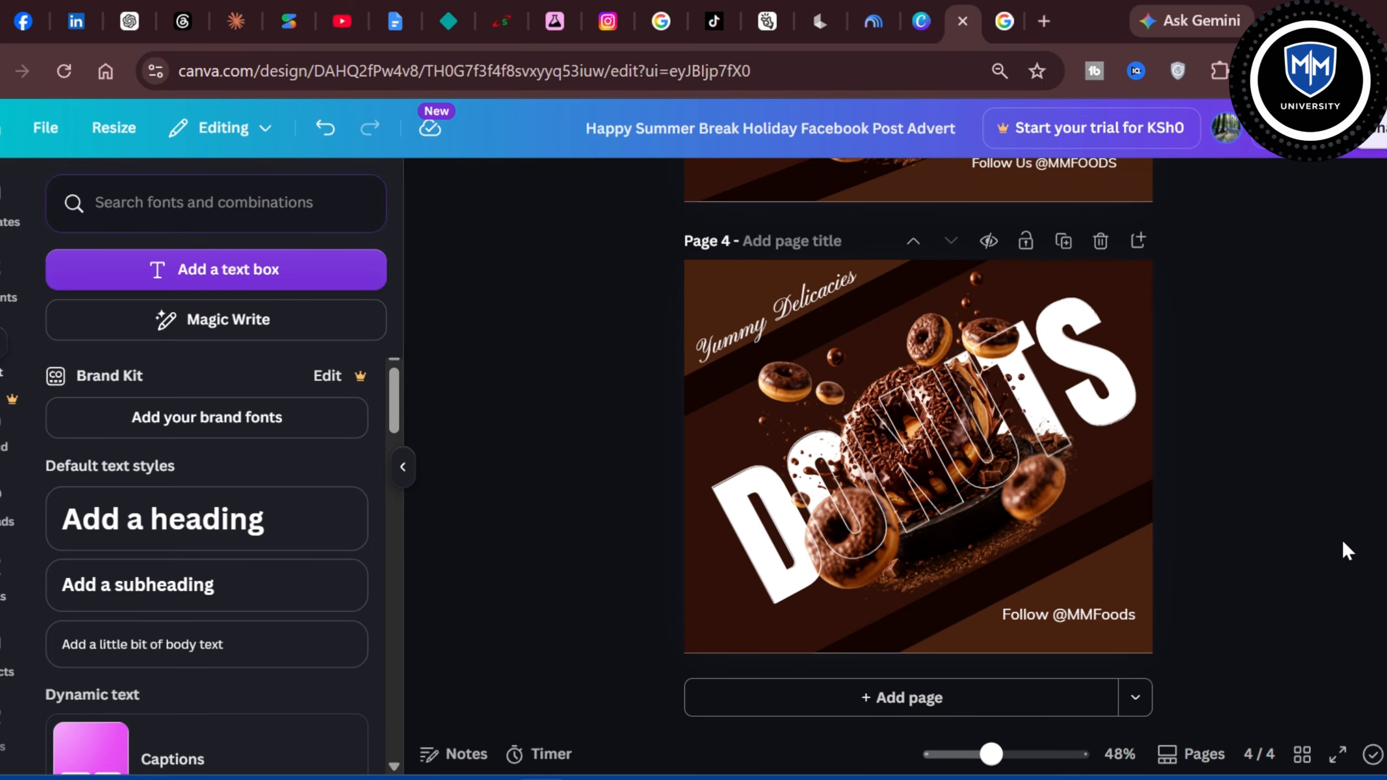
# Step: Recolor the wide diagonal band behind the DONUTS lettering with the light tan from the donut image's photo colors
pyautogui.click(1134, 555)
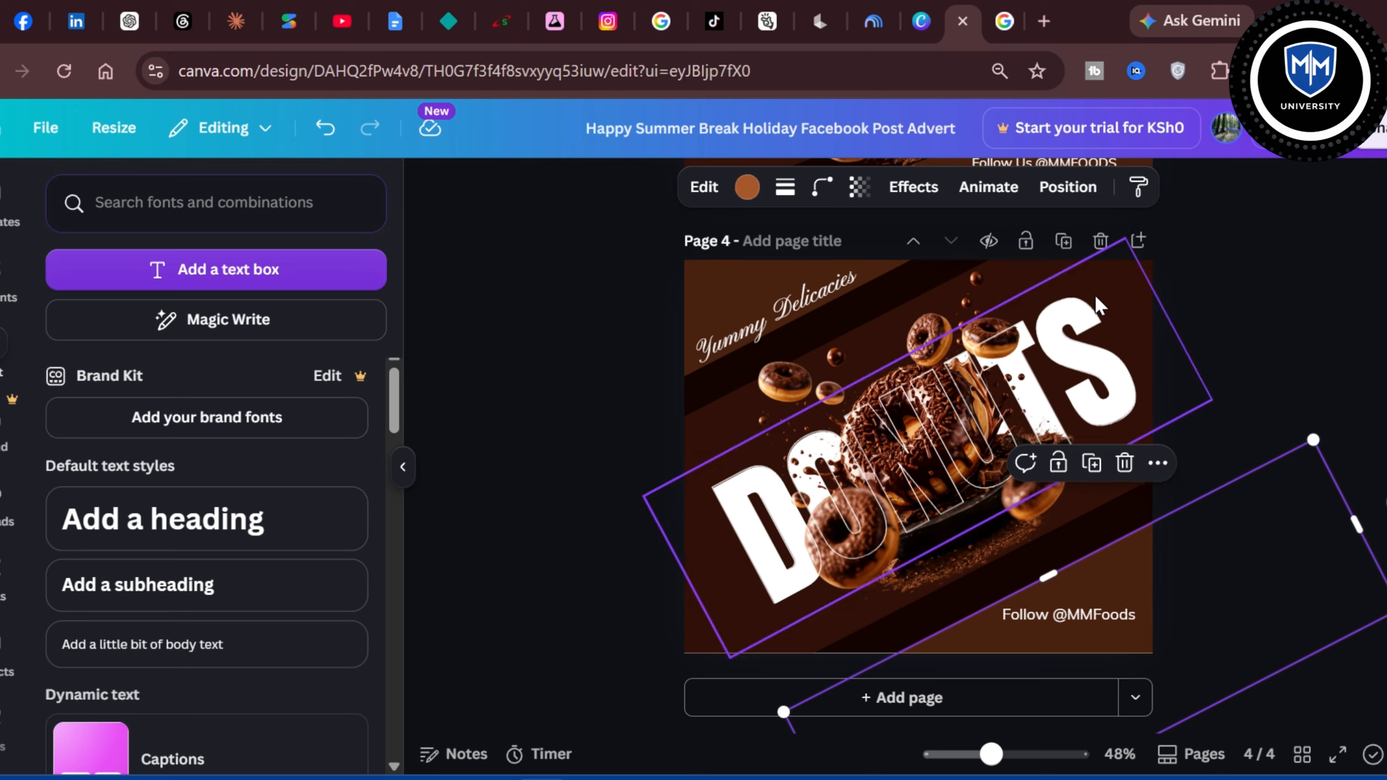
pyautogui.click(1067, 187)
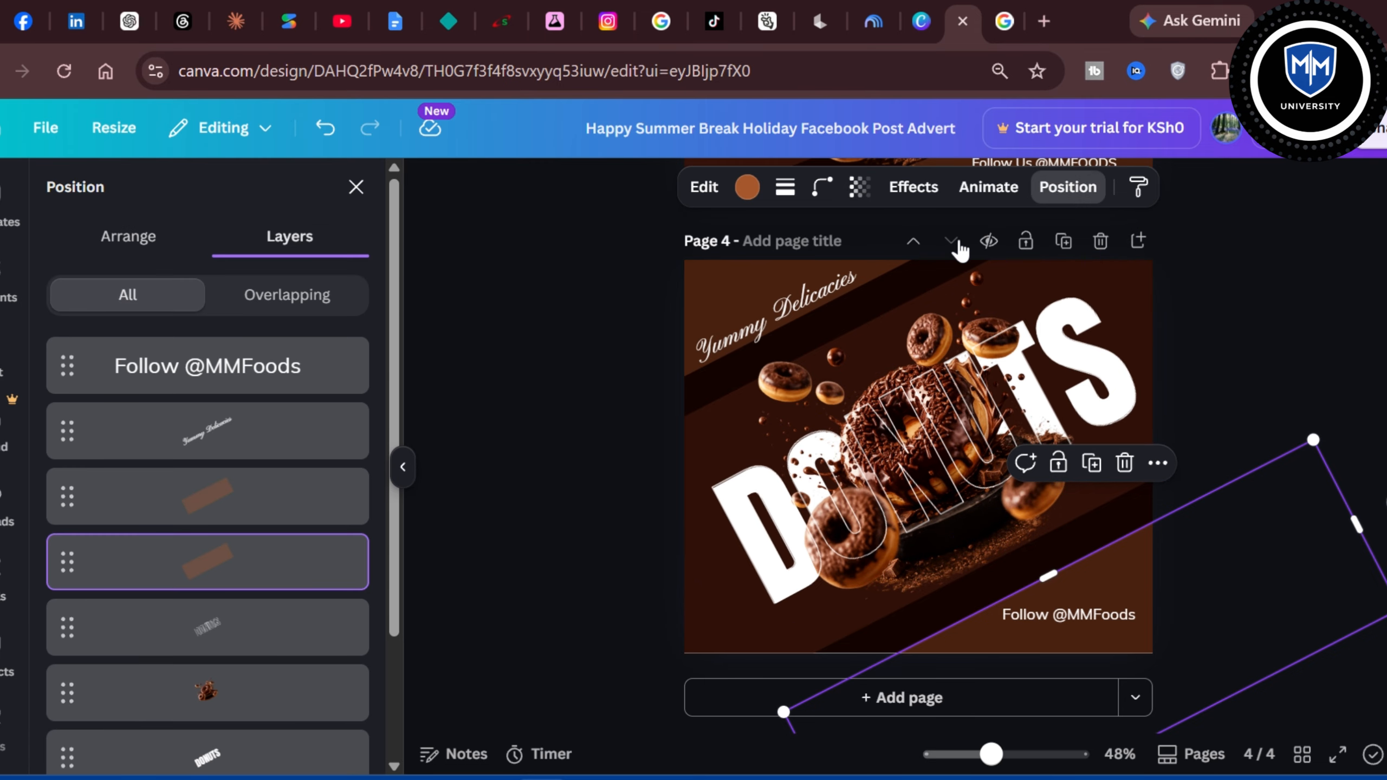
pyautogui.scroll(-3, 270, 708)
pyautogui.click(258, 683)
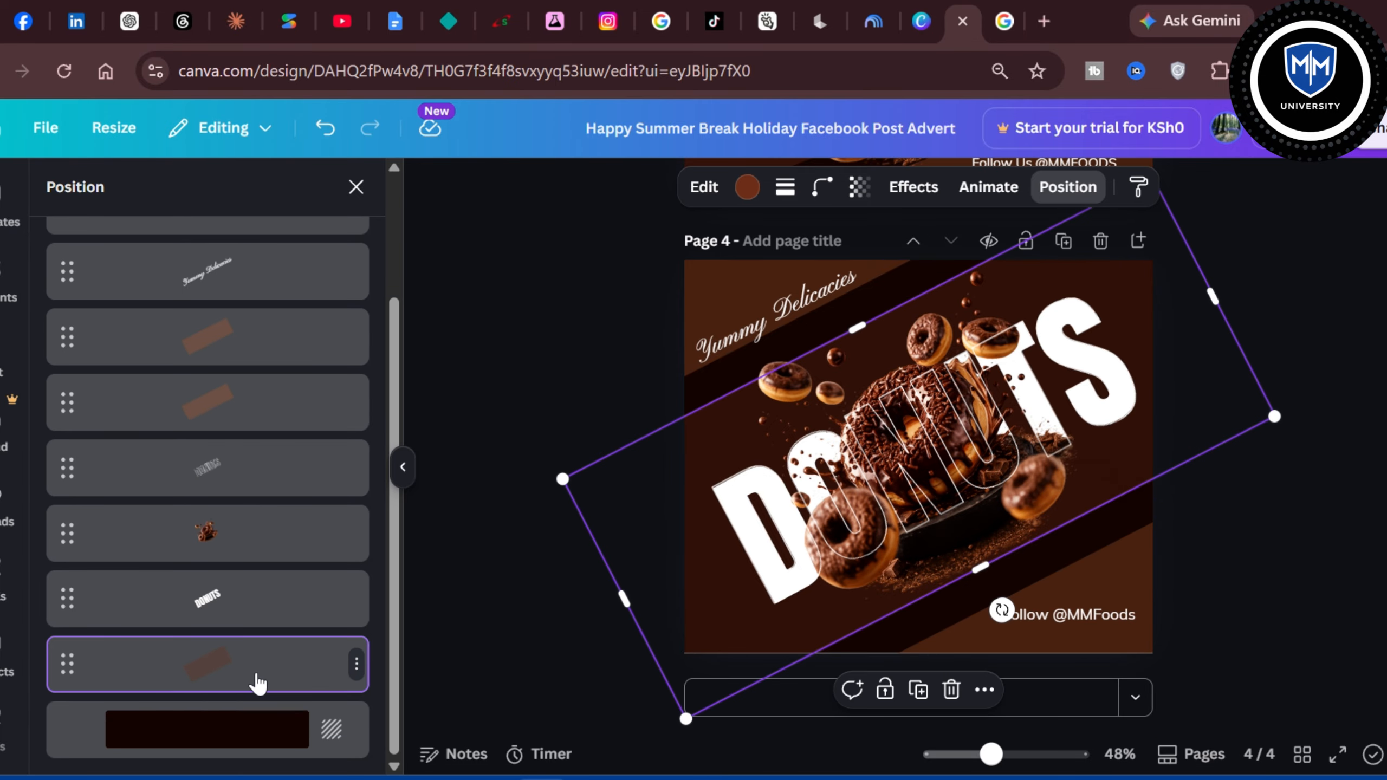
pyautogui.click(747, 187)
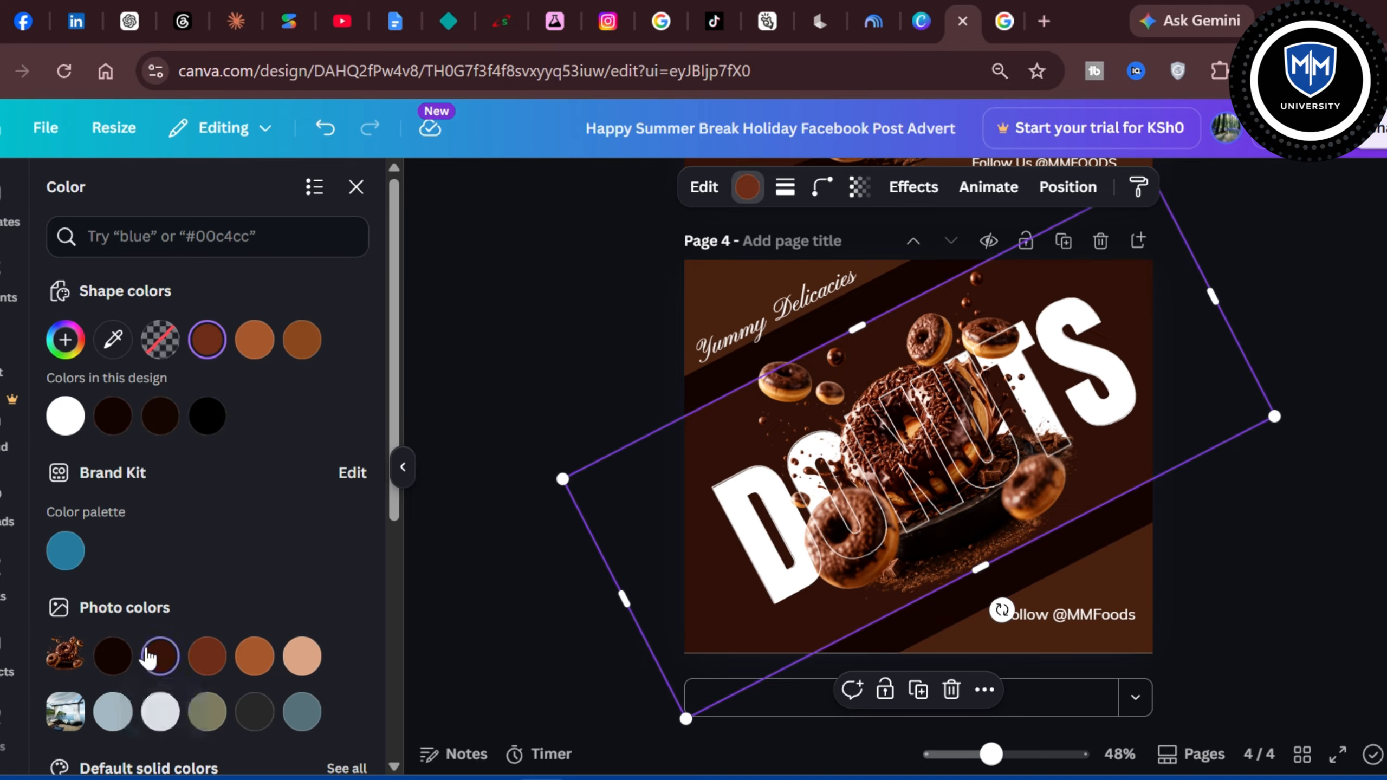
pyautogui.click(157, 656)
pyautogui.click(207, 656)
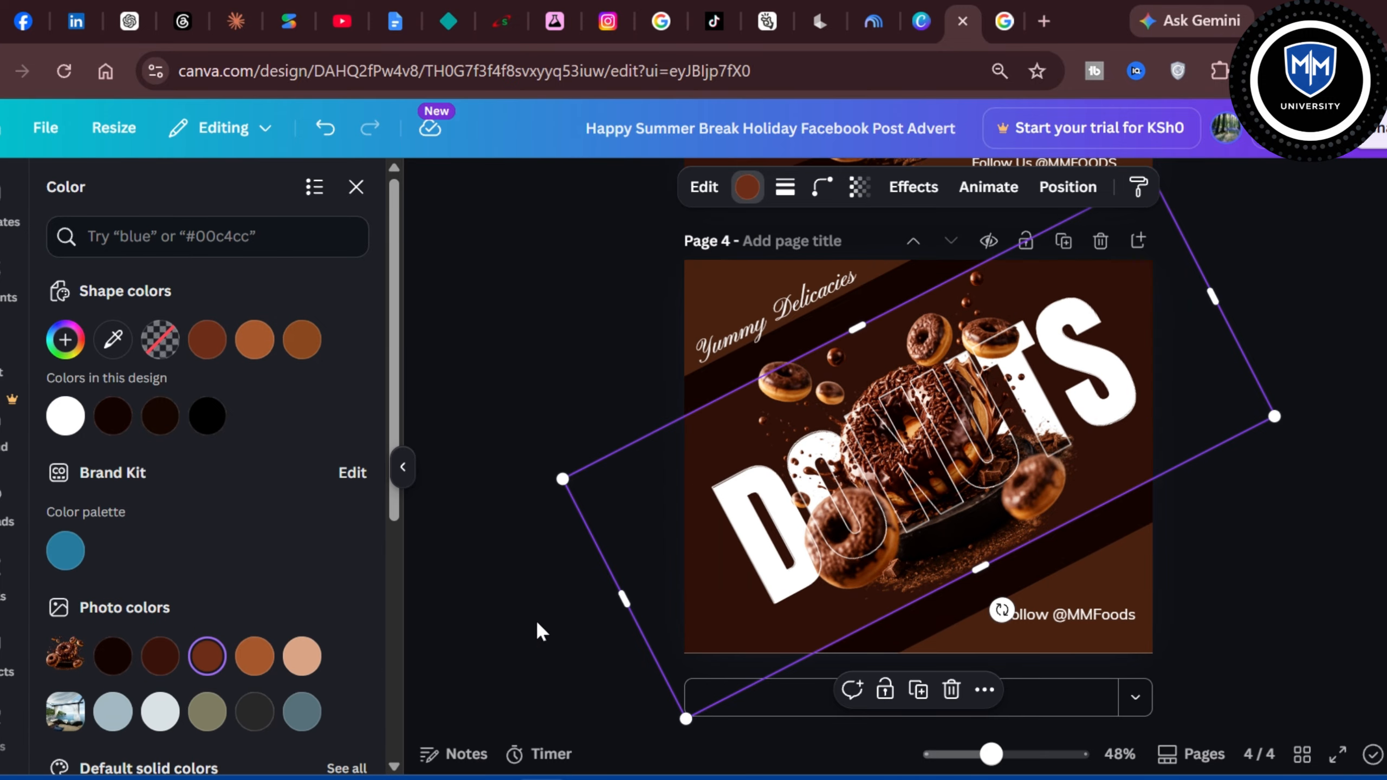
pyautogui.click(301, 655)
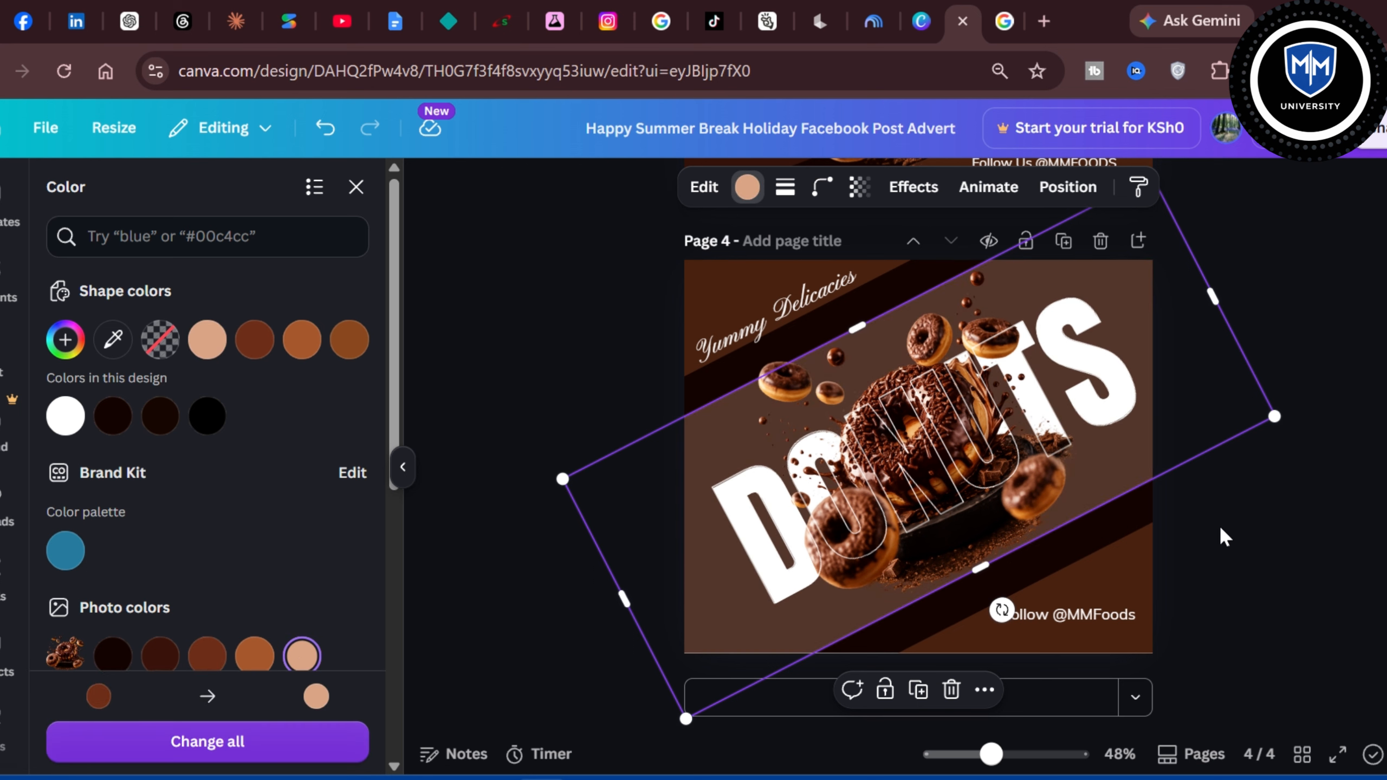
pyautogui.scroll(5, 1223, 536)
pyautogui.scroll(-5, 1368, 410)
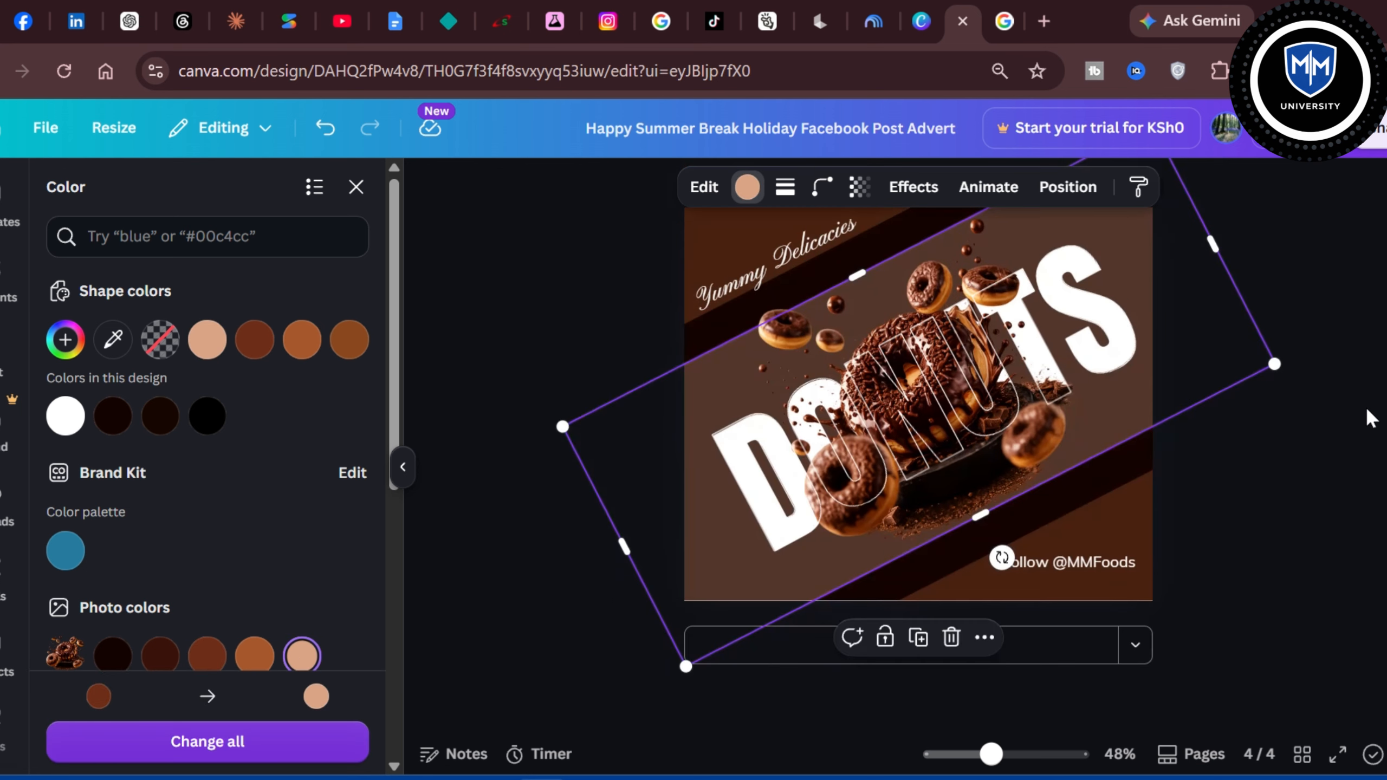
pyautogui.rightClick(1292, 443)
pyautogui.click(1362, 448)
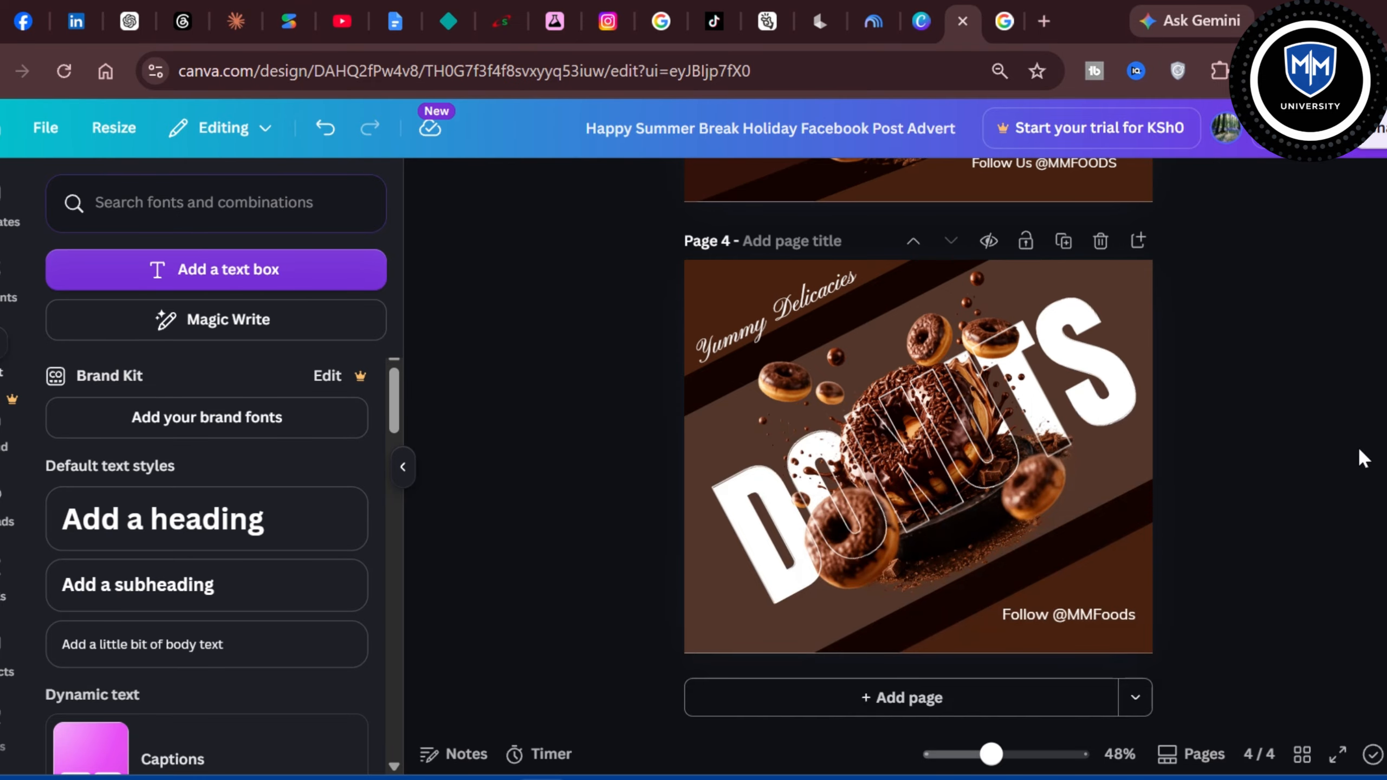
# Step: Check the fill colors of the lower-right corner band and the wide diagonal band behind the DONUTS lettering
pyautogui.click(1127, 473)
pyautogui.click(1130, 492)
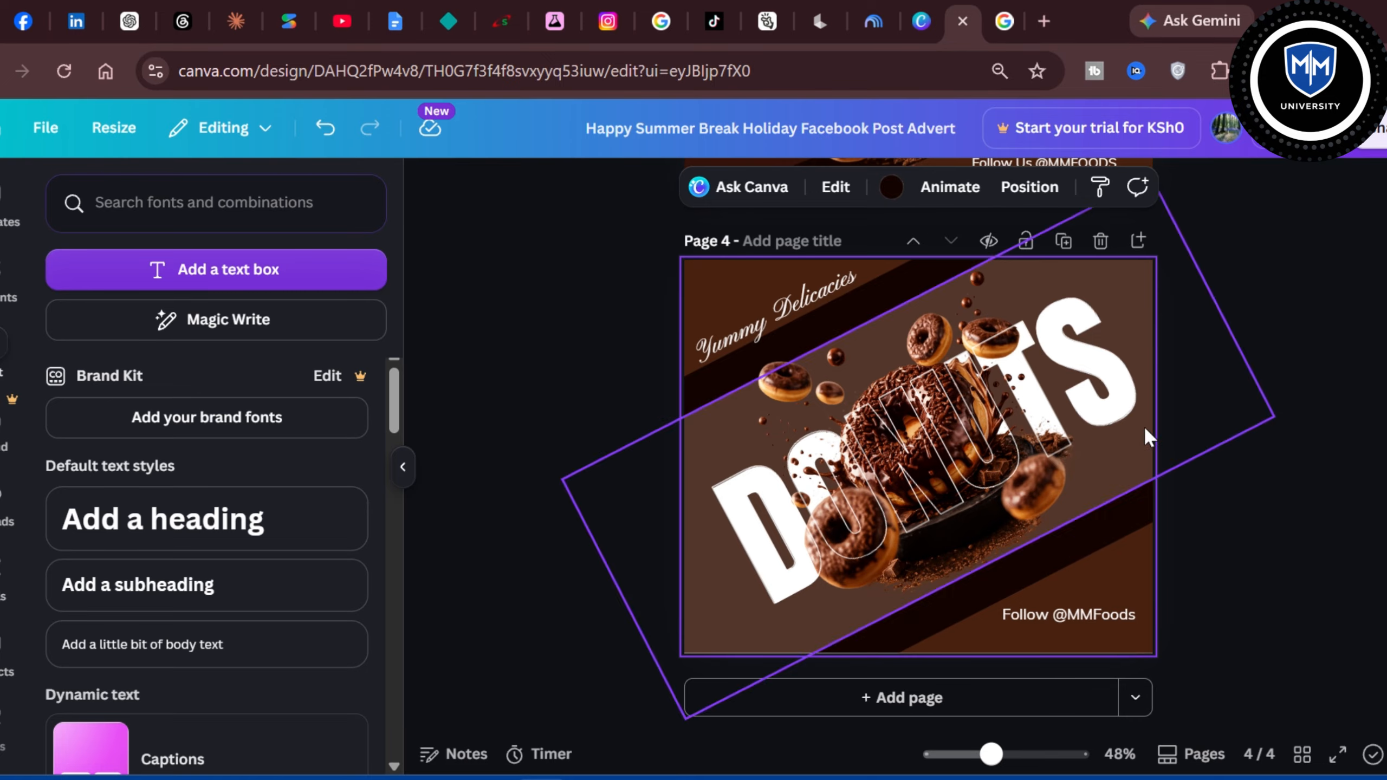
pyautogui.click(1117, 575)
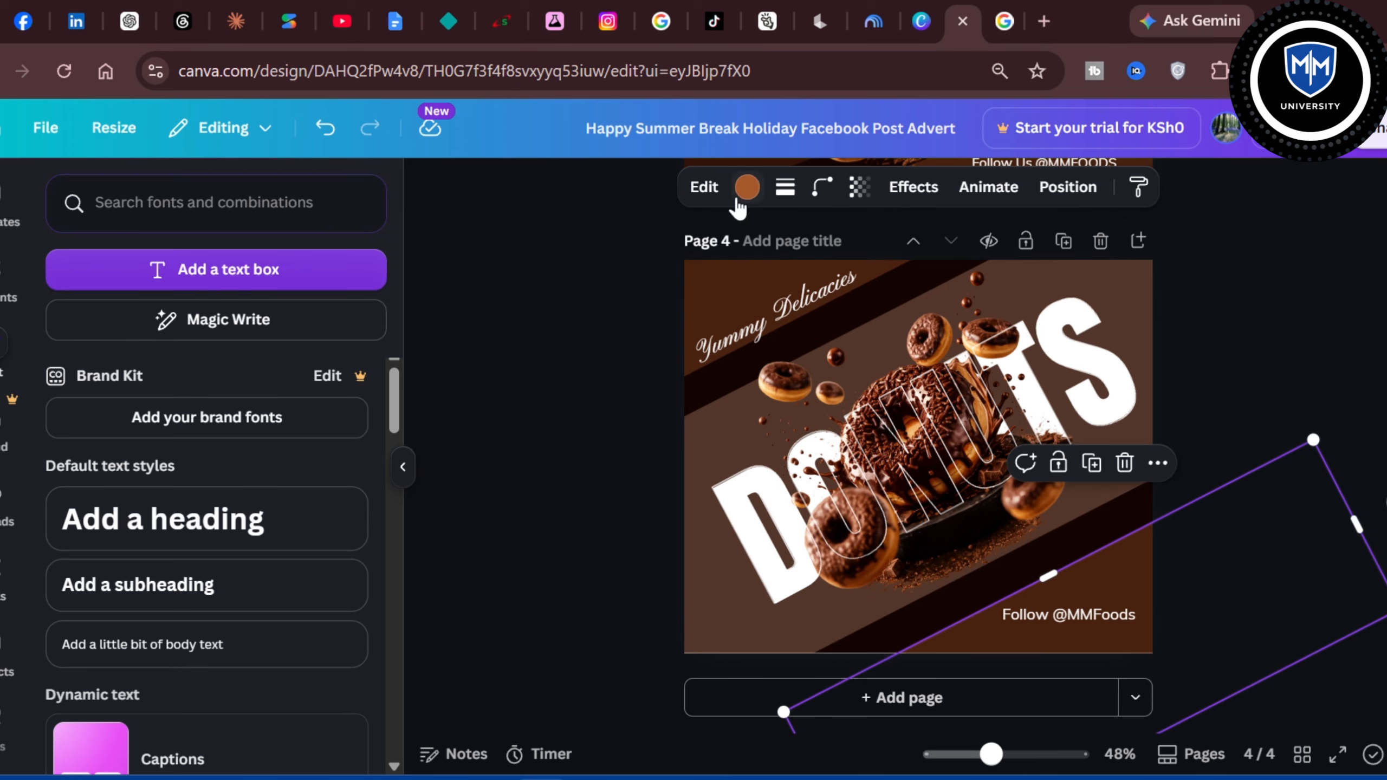
pyautogui.click(748, 188)
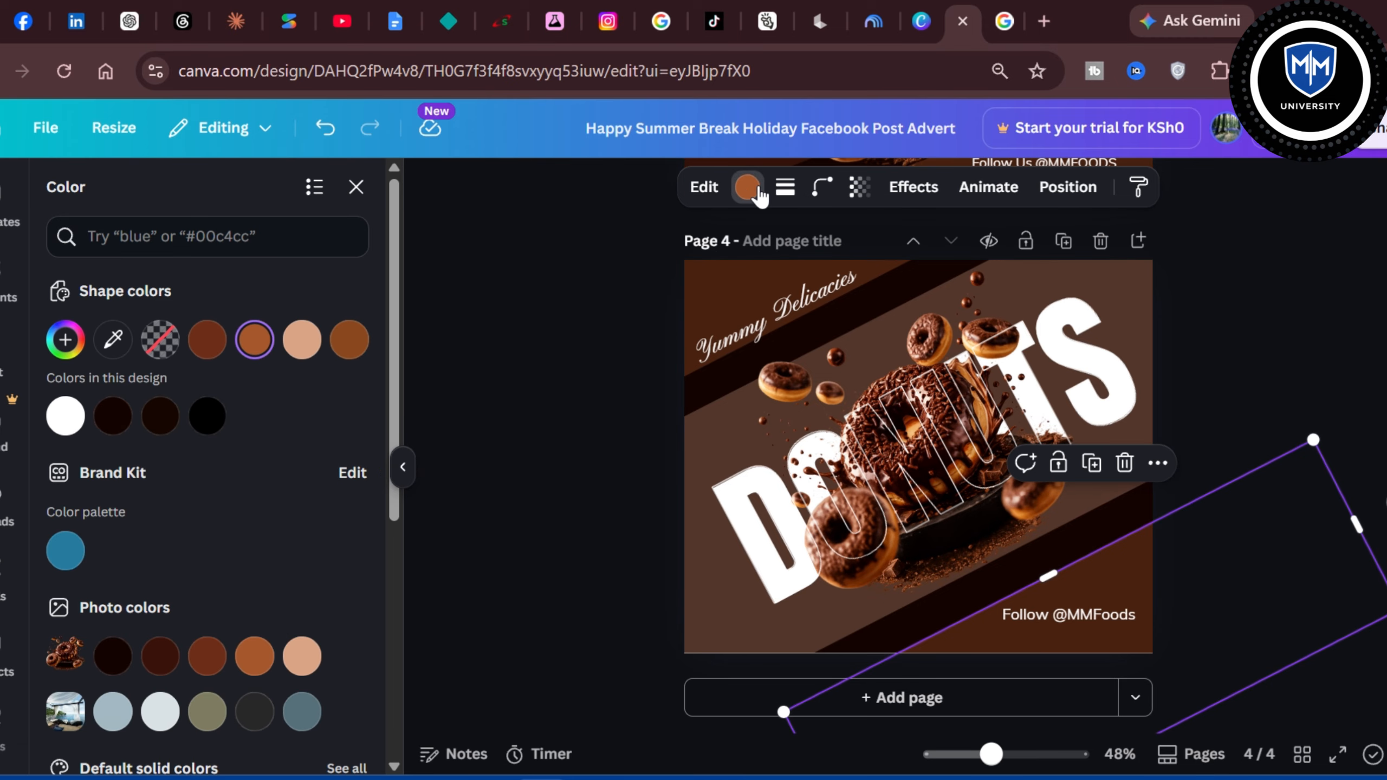
pyautogui.click(1068, 188)
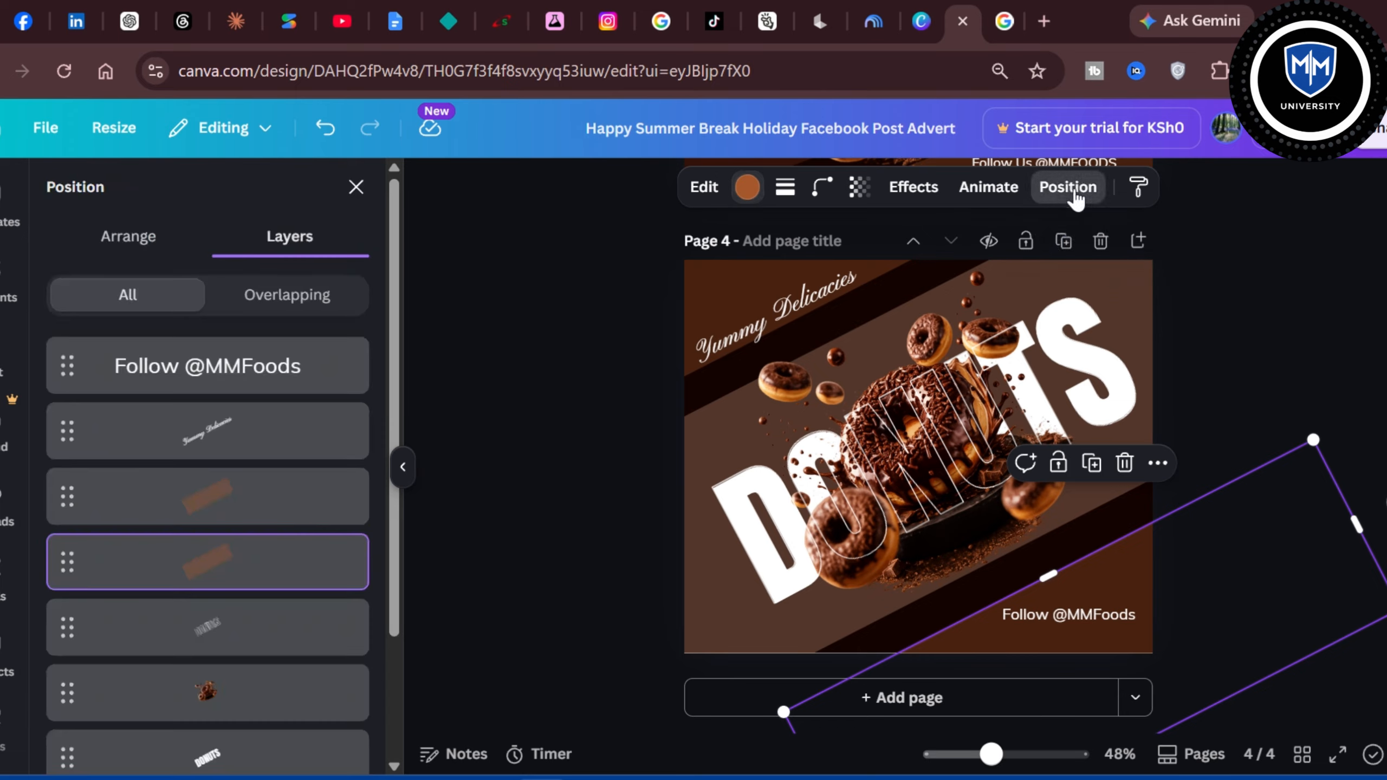
pyautogui.click(232, 712)
pyautogui.scroll(-3, 231, 711)
pyautogui.click(243, 656)
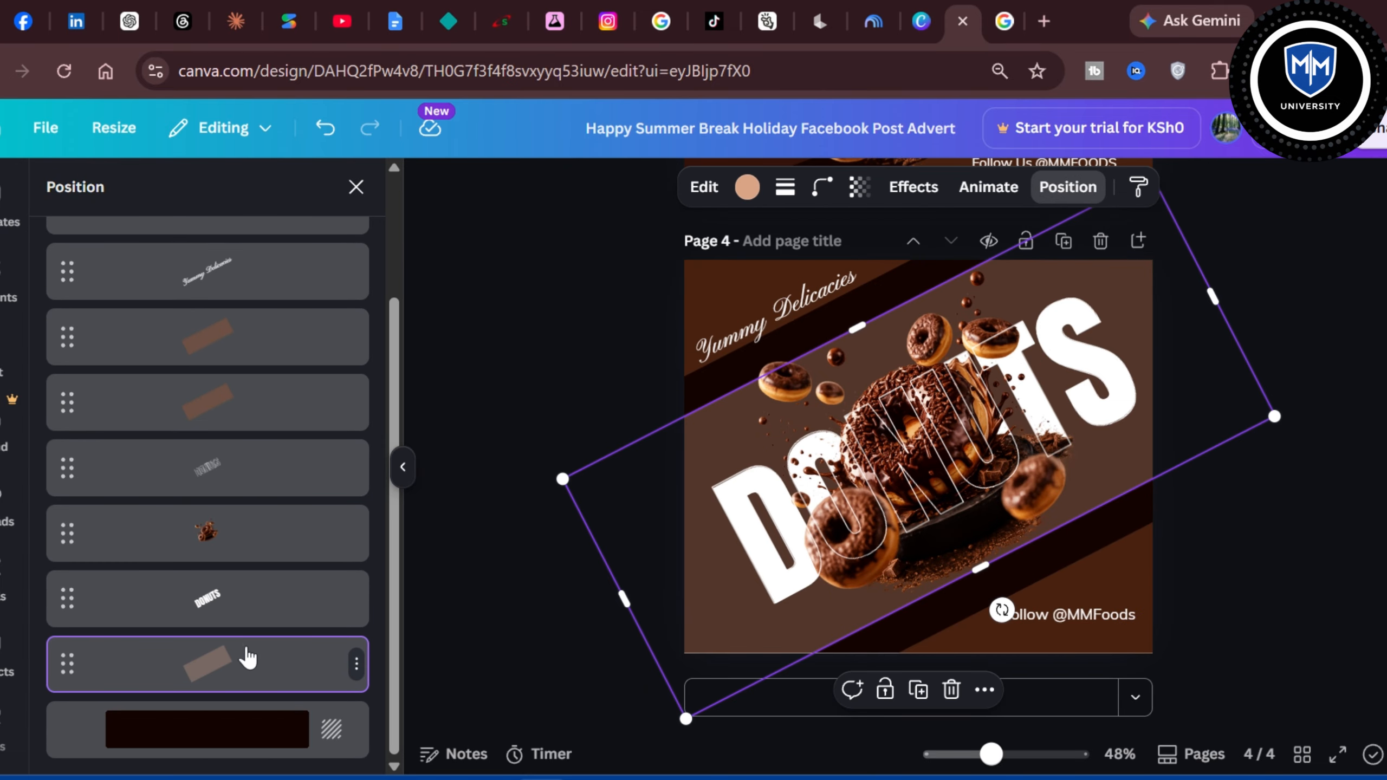
pyautogui.click(748, 187)
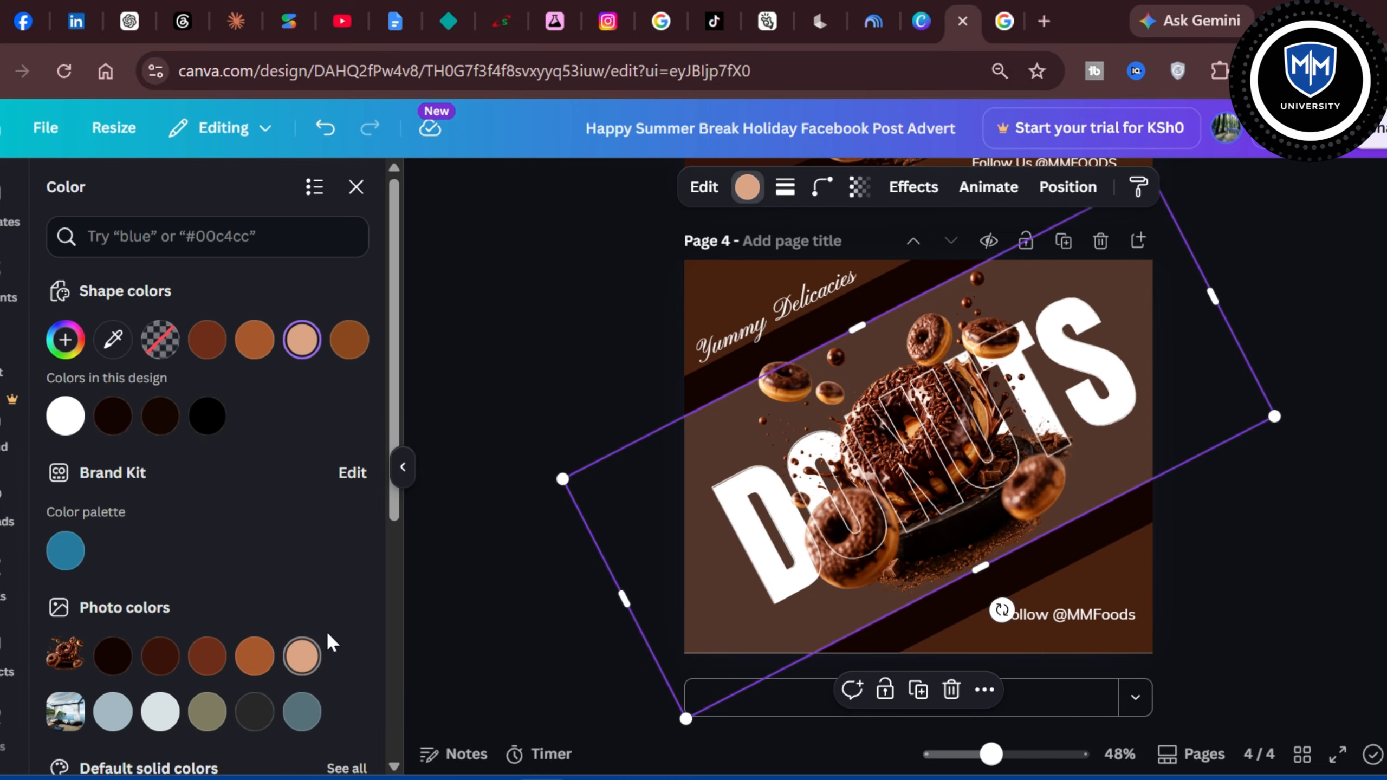
pyautogui.press('Escape')
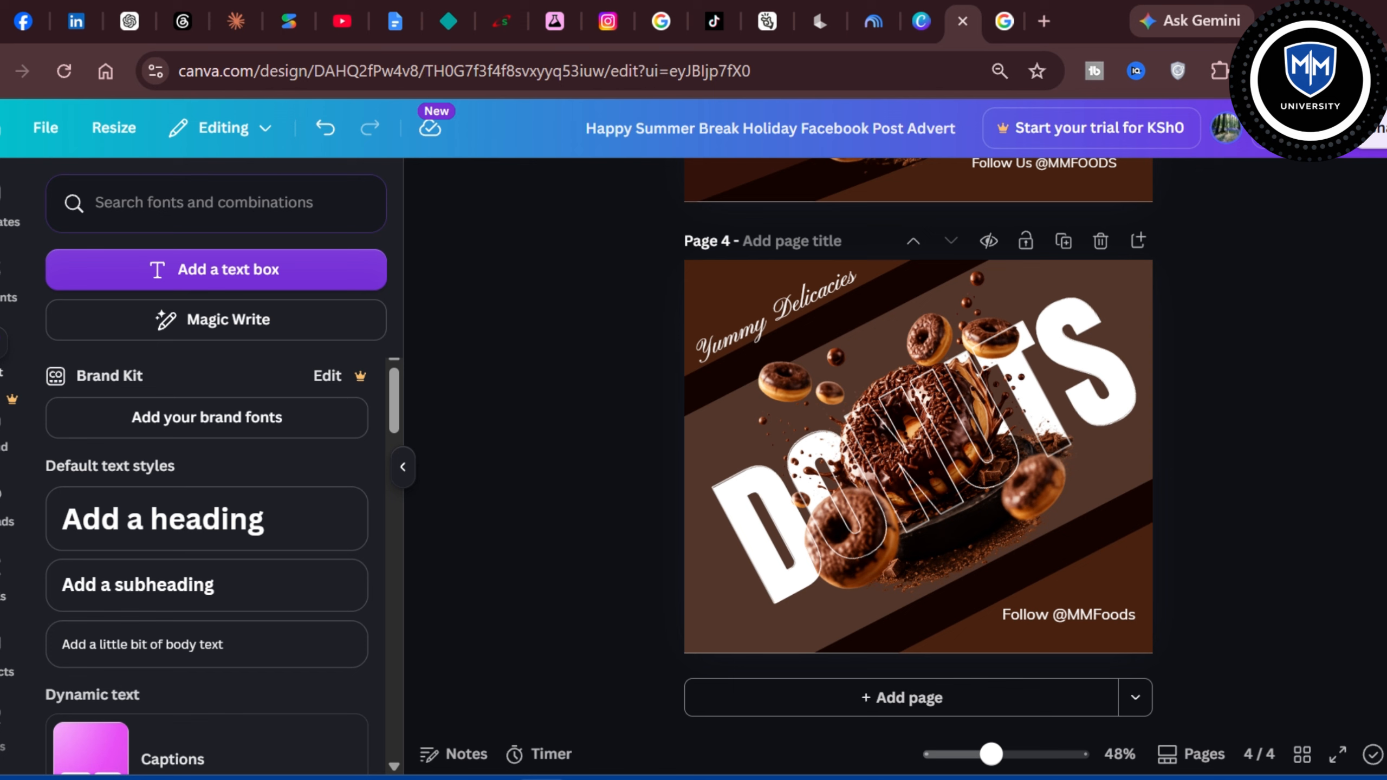
# Step: Download only page 4 of the design as a PNG file
pyautogui.click(1374, 128)
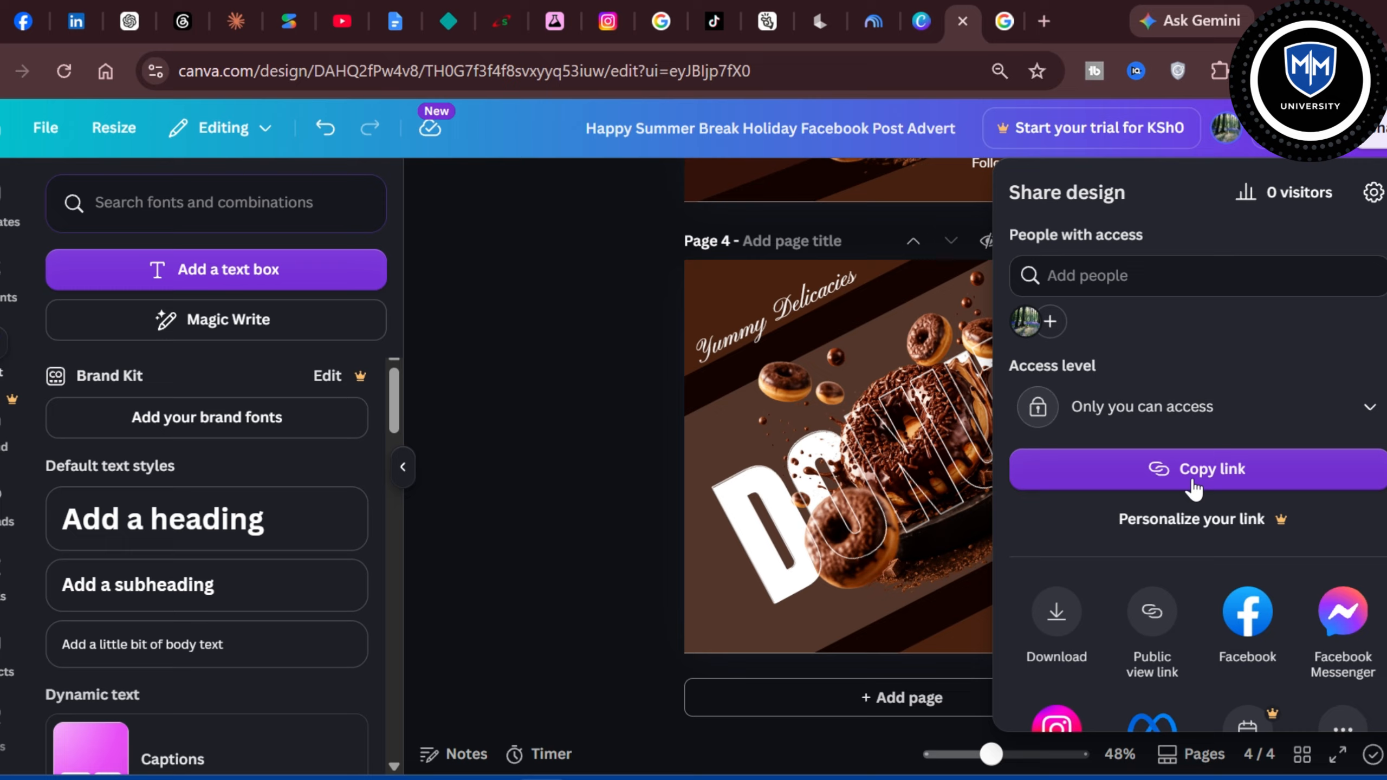
pyautogui.click(1073, 604)
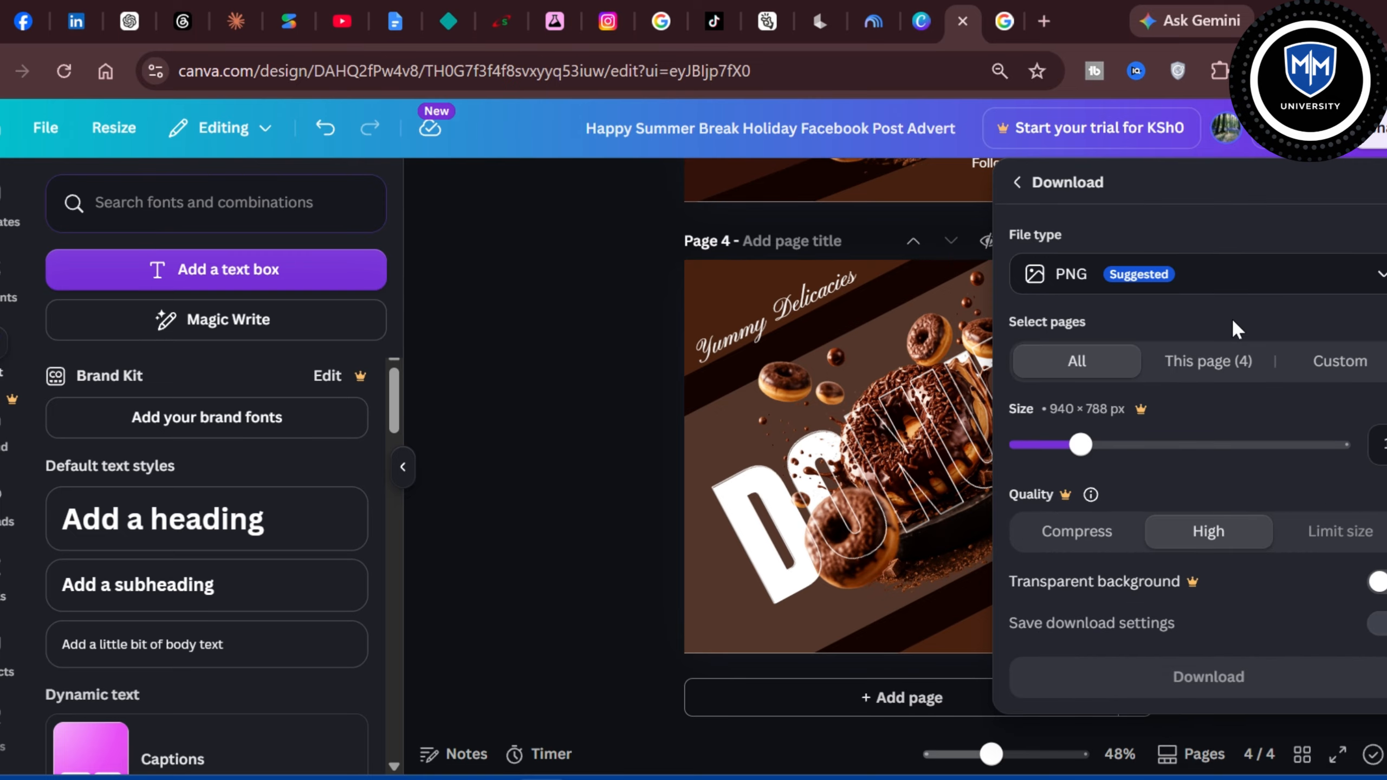
pyautogui.click(1208, 367)
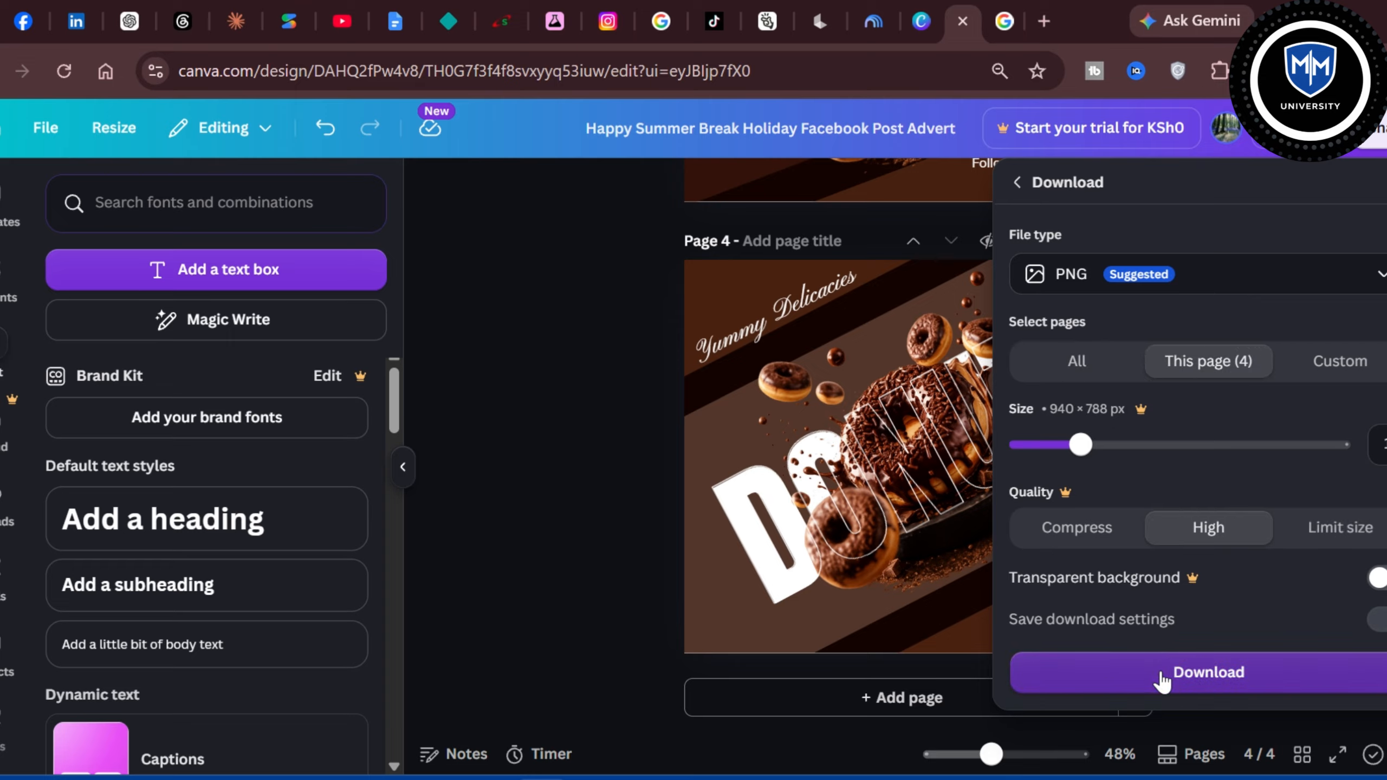
pyautogui.click(1159, 668)
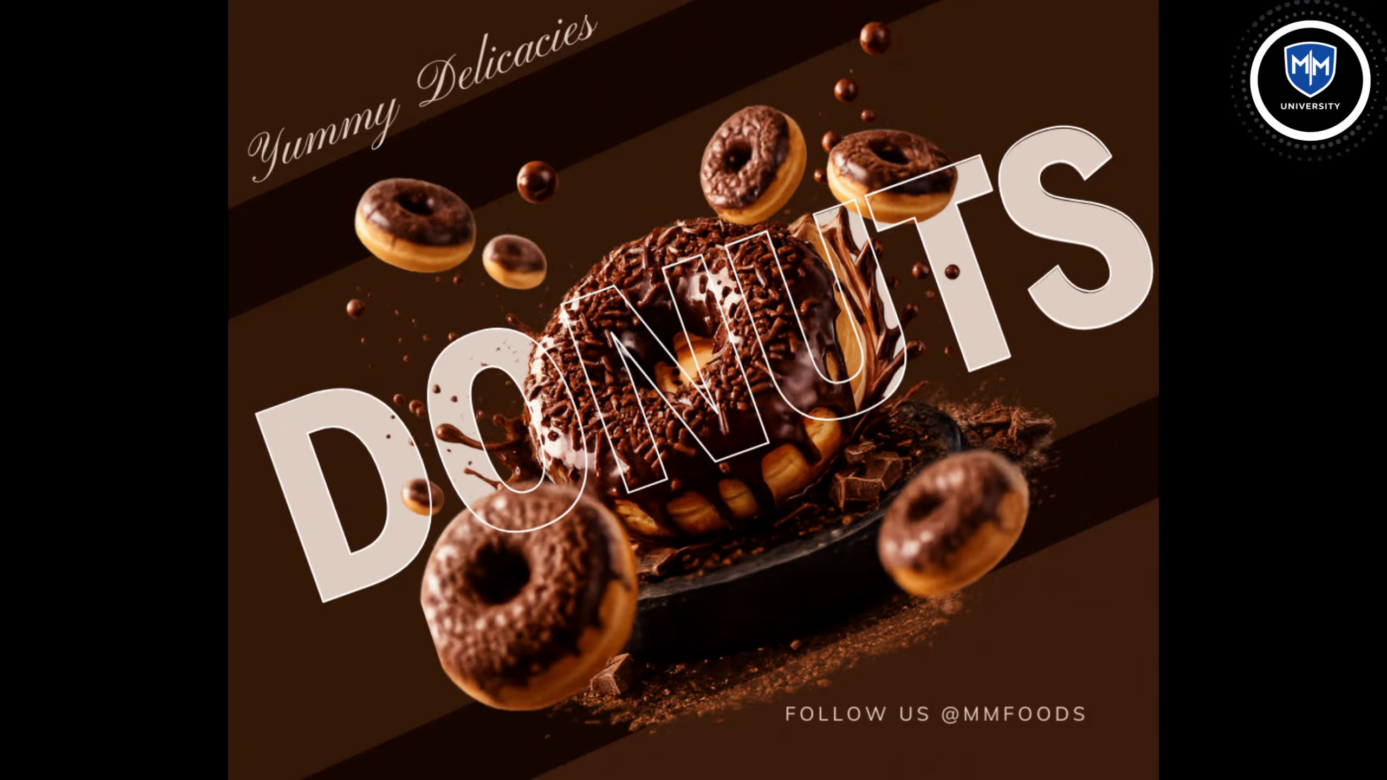